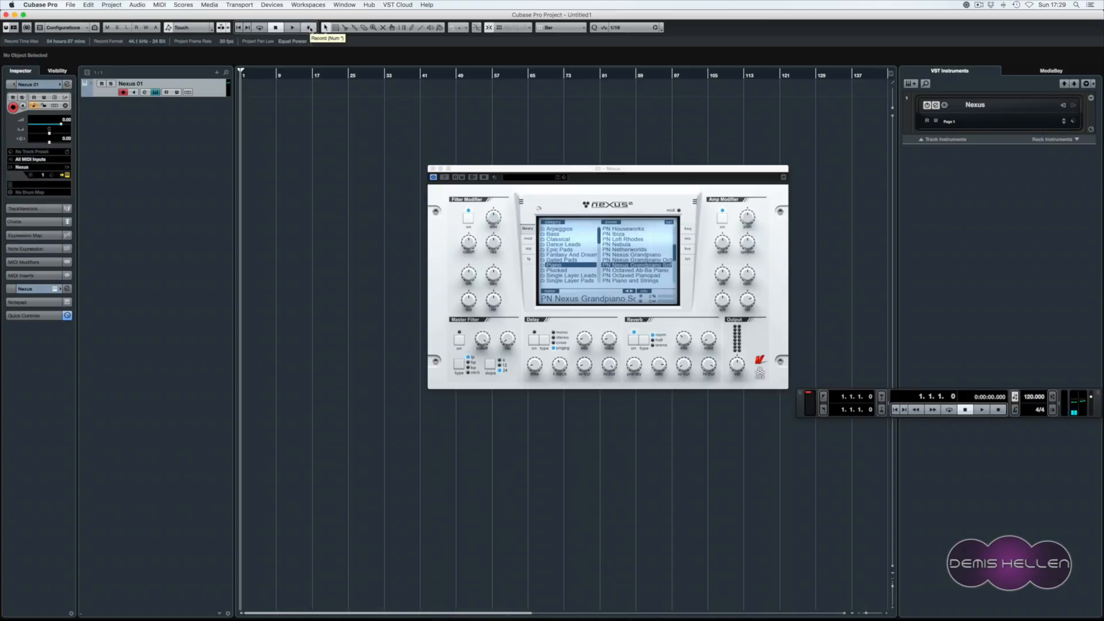
- Record a four-chord piano part of about ten bars on the Nexus 01 track and open it in the Key Editor
click(309, 28)
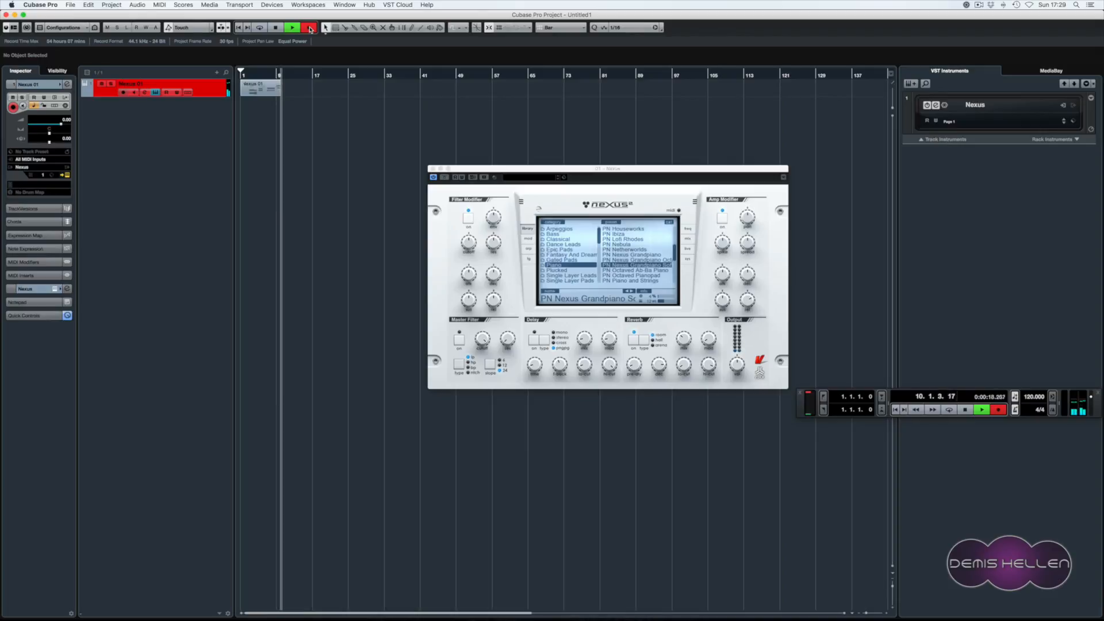
click(310, 29)
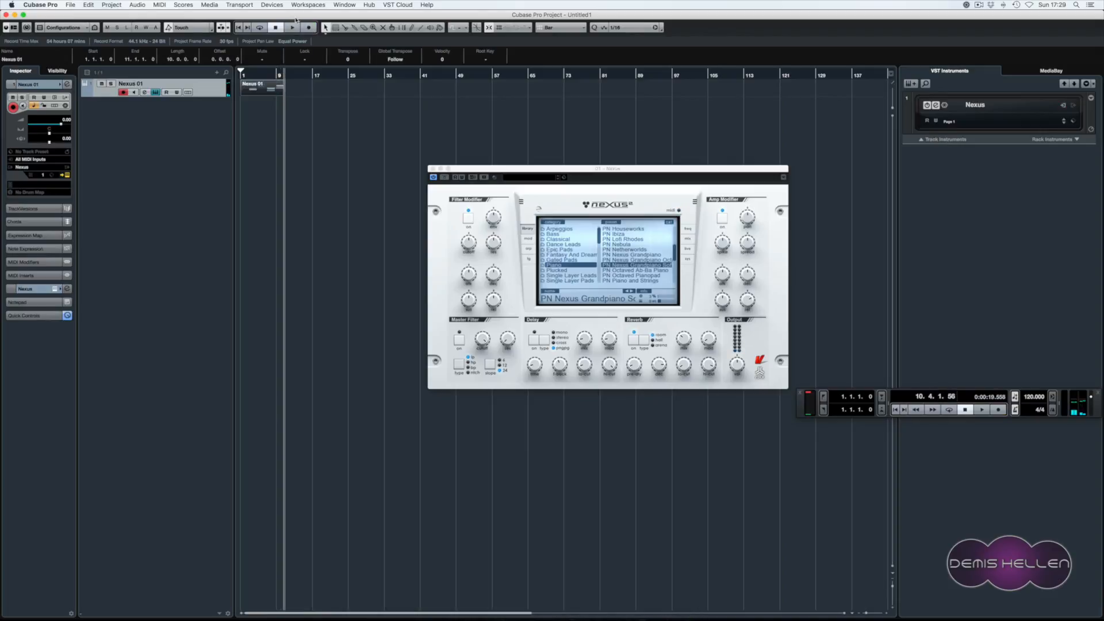
double_click(266, 93)
click(432, 169)
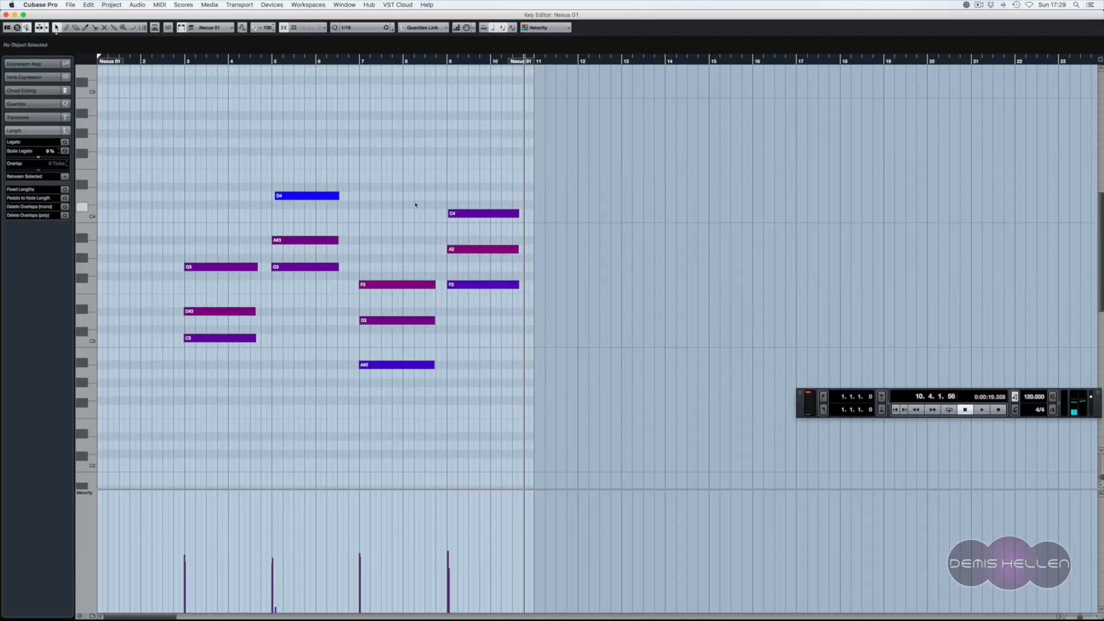
- Move all recorded notes two bars earlier so the first chord starts at bar 1, without enlarging the part
key(super+a)
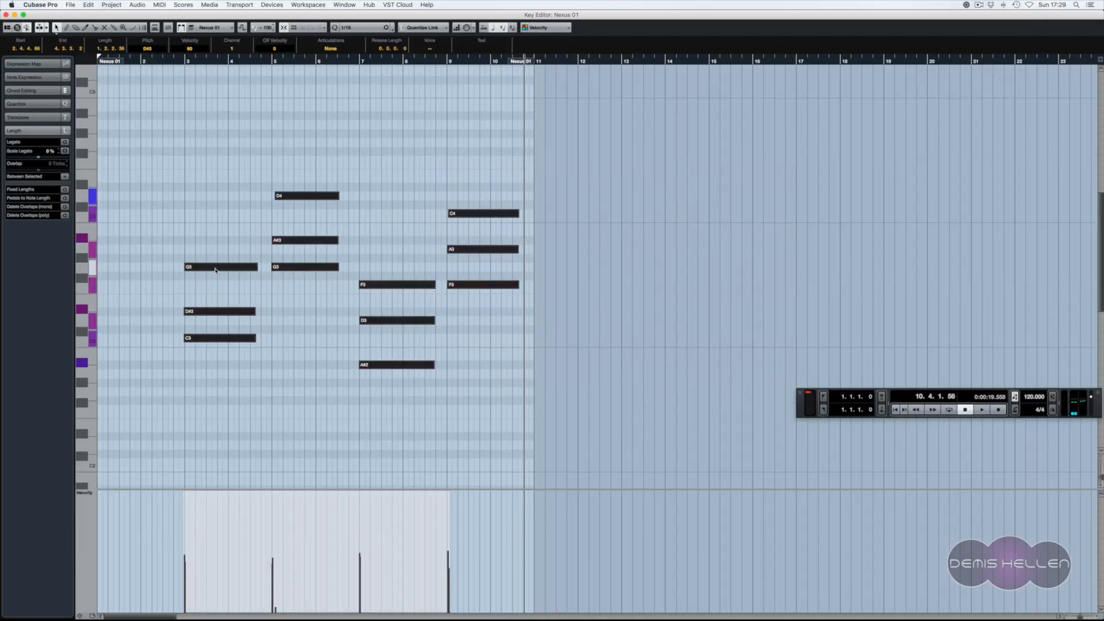
drag(193, 268, 107, 268)
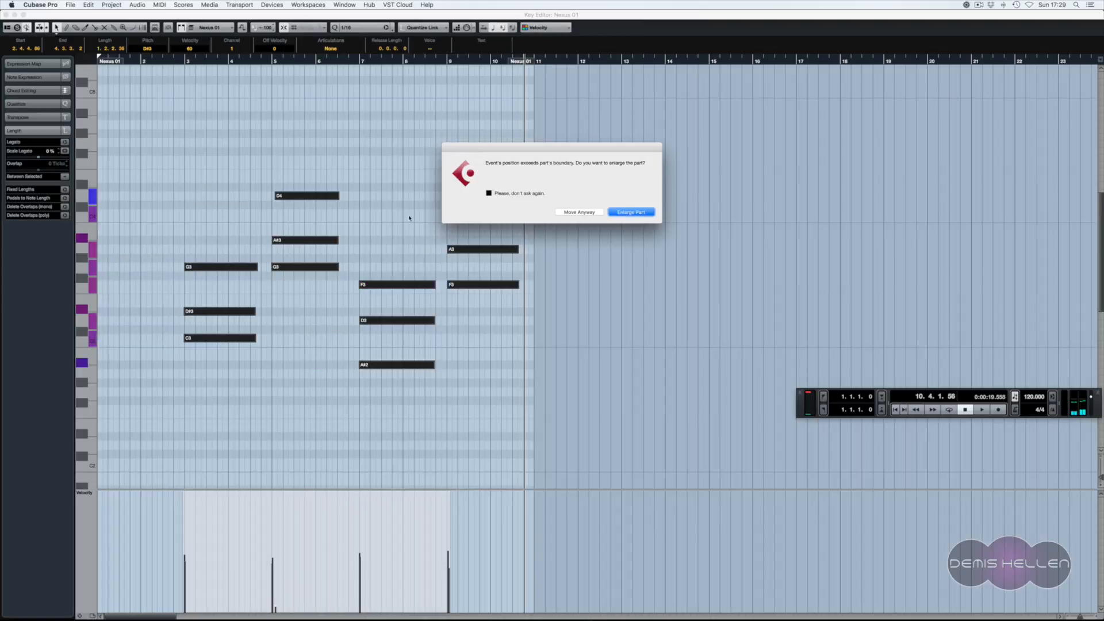
click(578, 216)
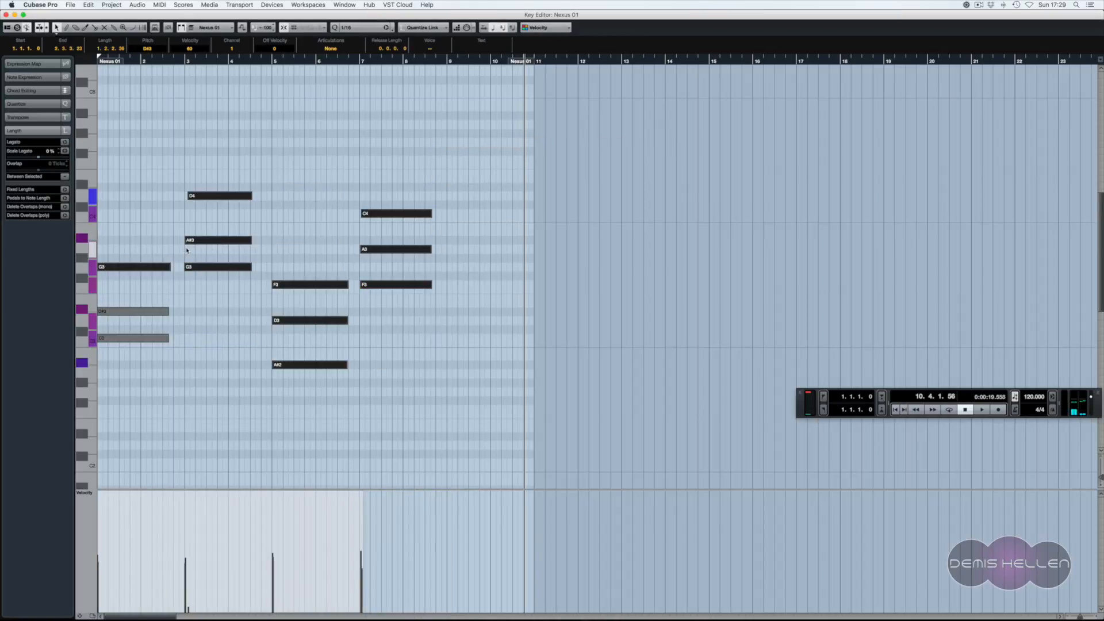
click(192, 183)
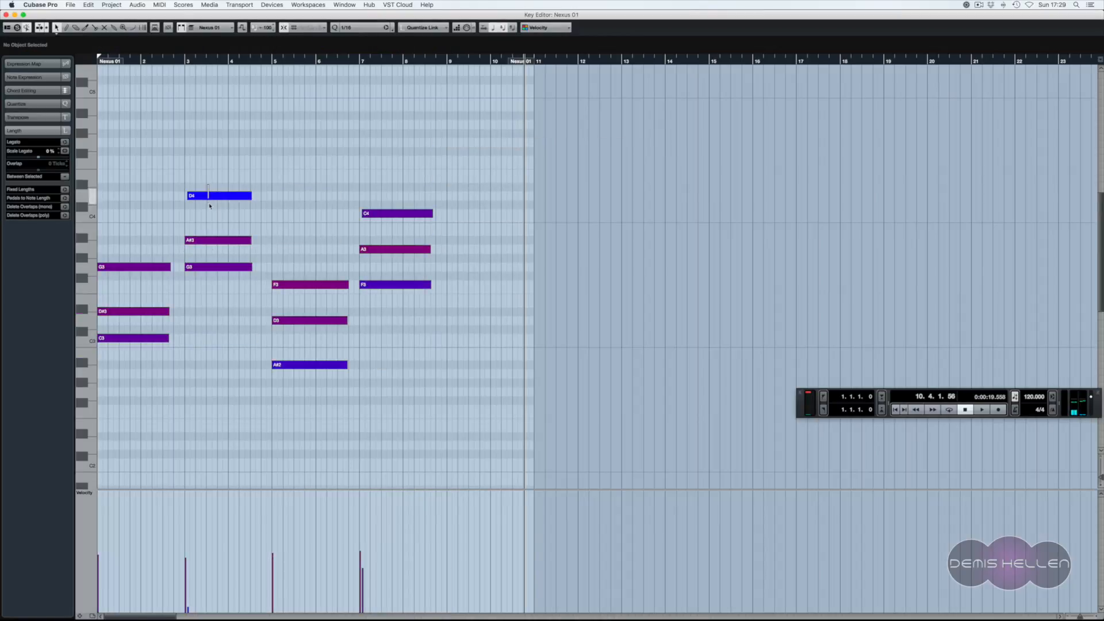
- Align the late D4 note to the start of bar 3 and the late C4 note to the start of bar 7
click(207, 196)
drag(206, 201, 202, 201)
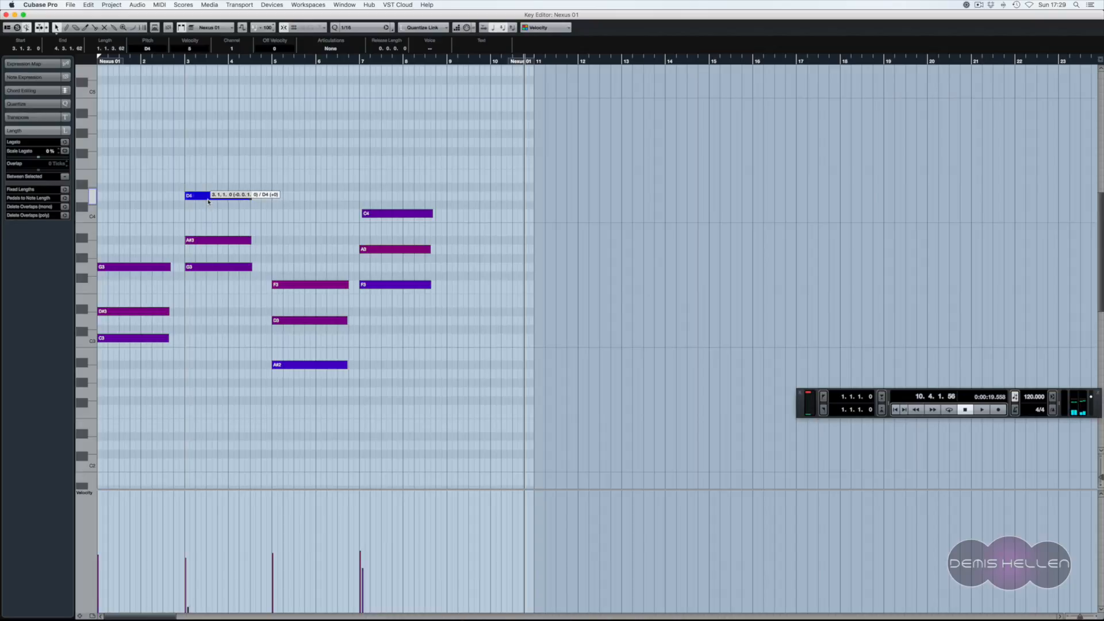
drag(377, 215, 375, 216)
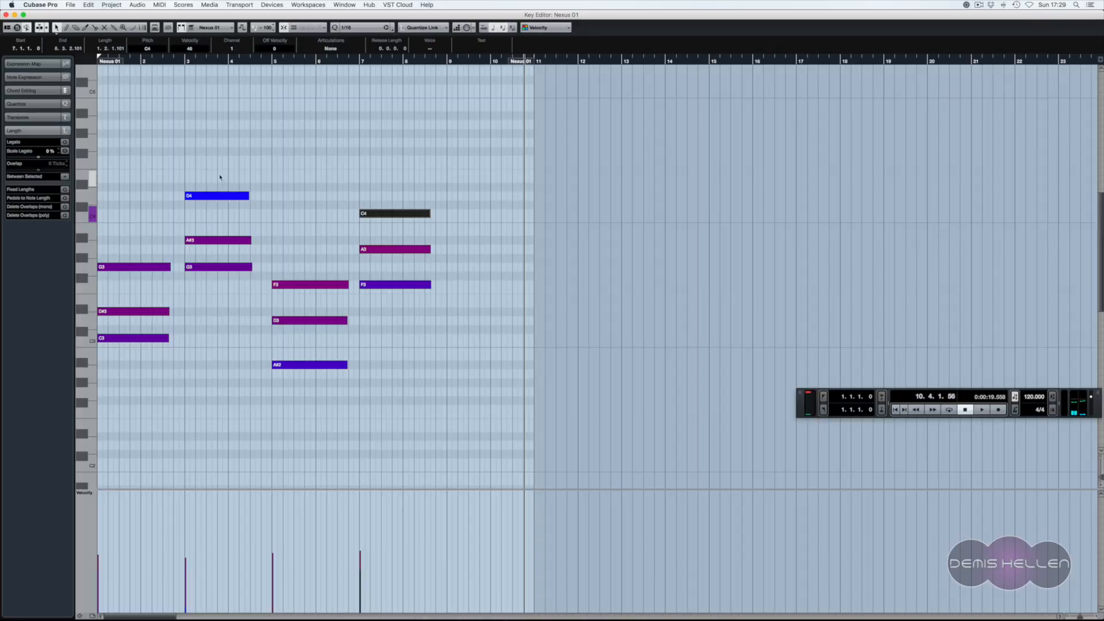
click(219, 195)
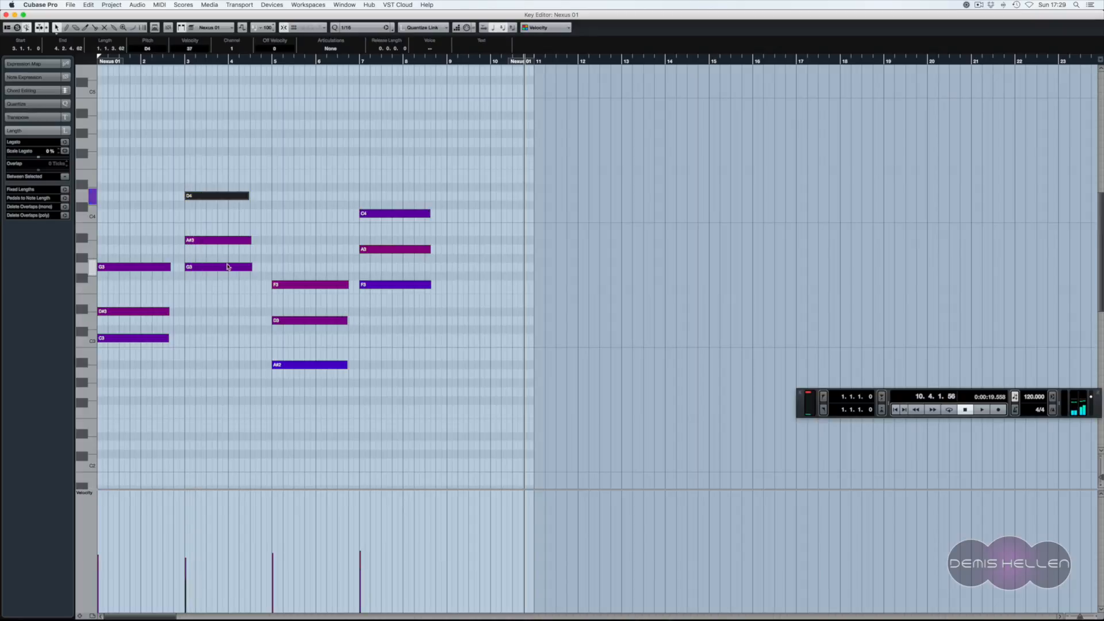
click(311, 304)
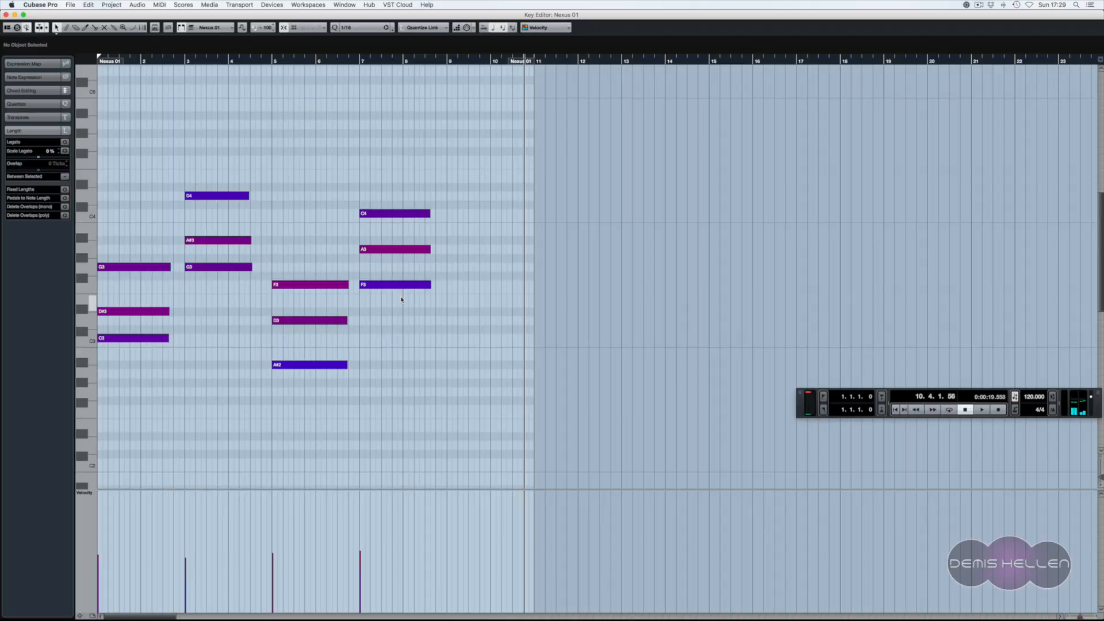
- Play the chord part from the start and check individual notes of the four chords, such as G3 and F3
key(space)
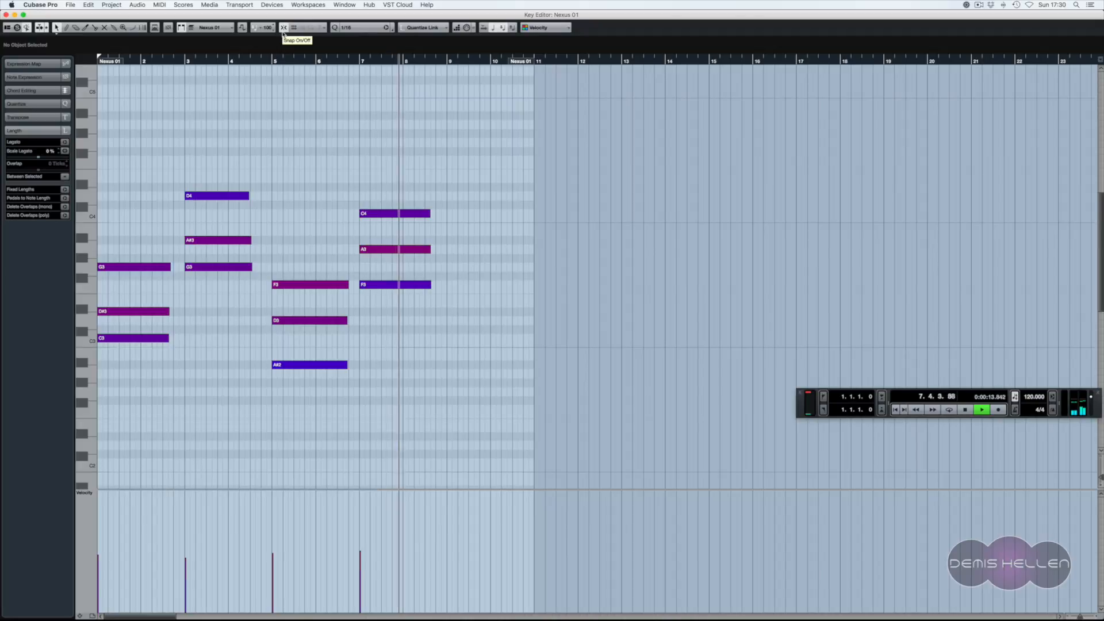
key(space)
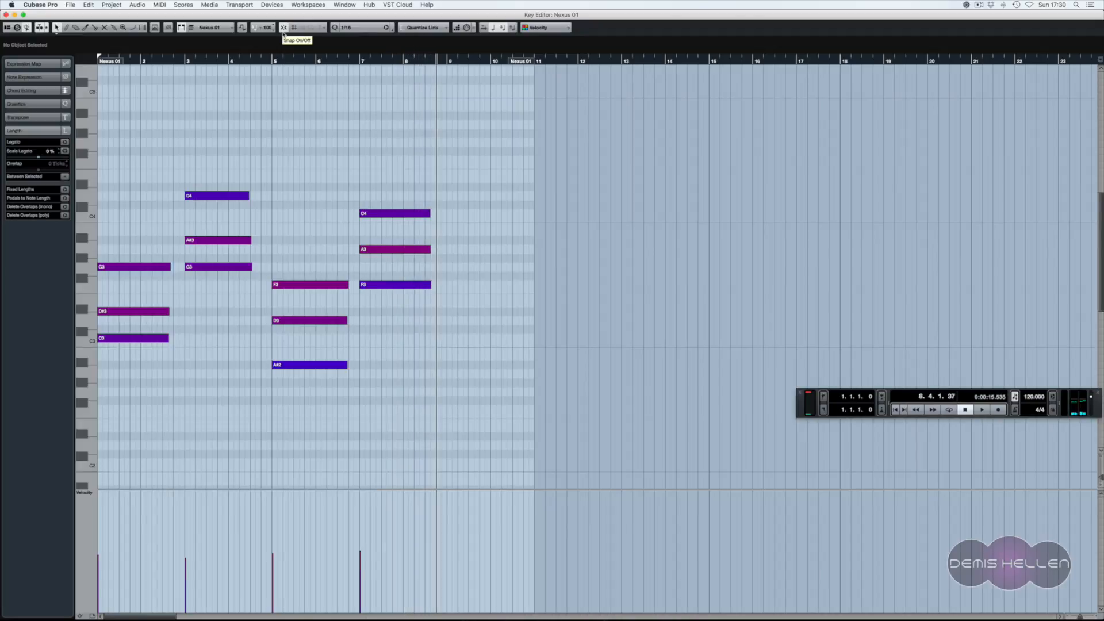
click(122, 267)
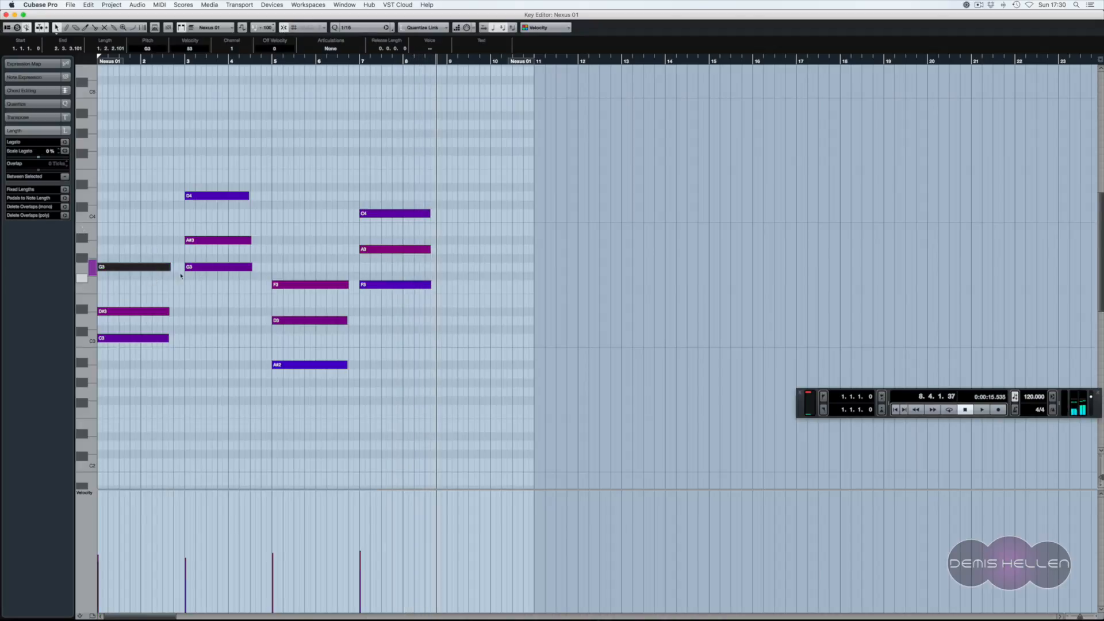
click(227, 279)
click(230, 267)
click(284, 284)
drag(383, 271, 418, 298)
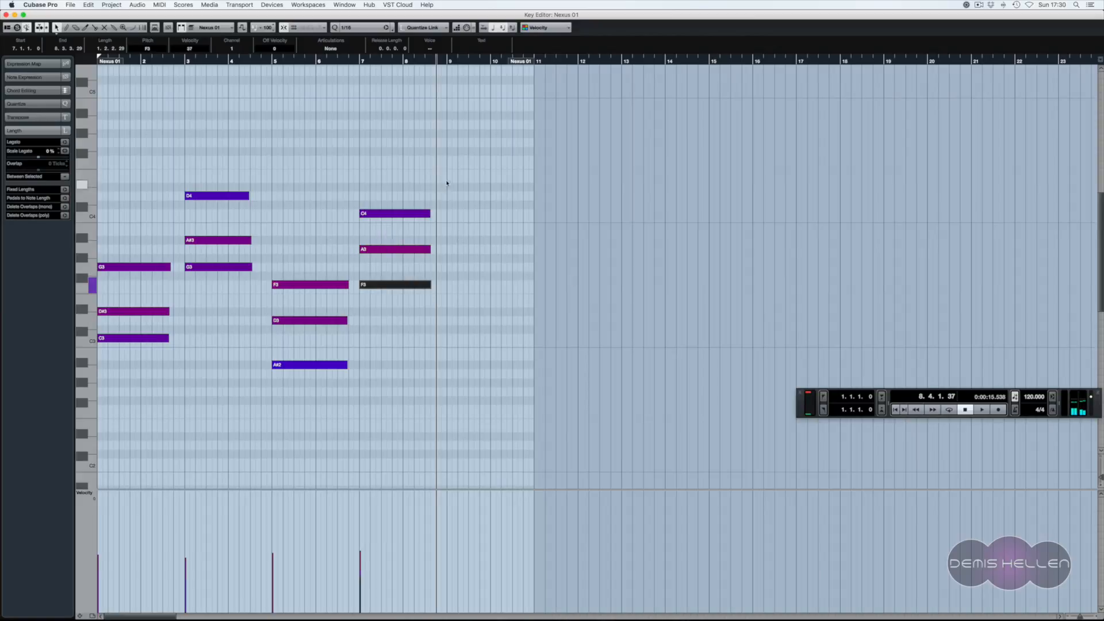
- Shorten the part to end at bar 9 and make every chord note exactly two bars long
drag(523, 62, 435, 73)
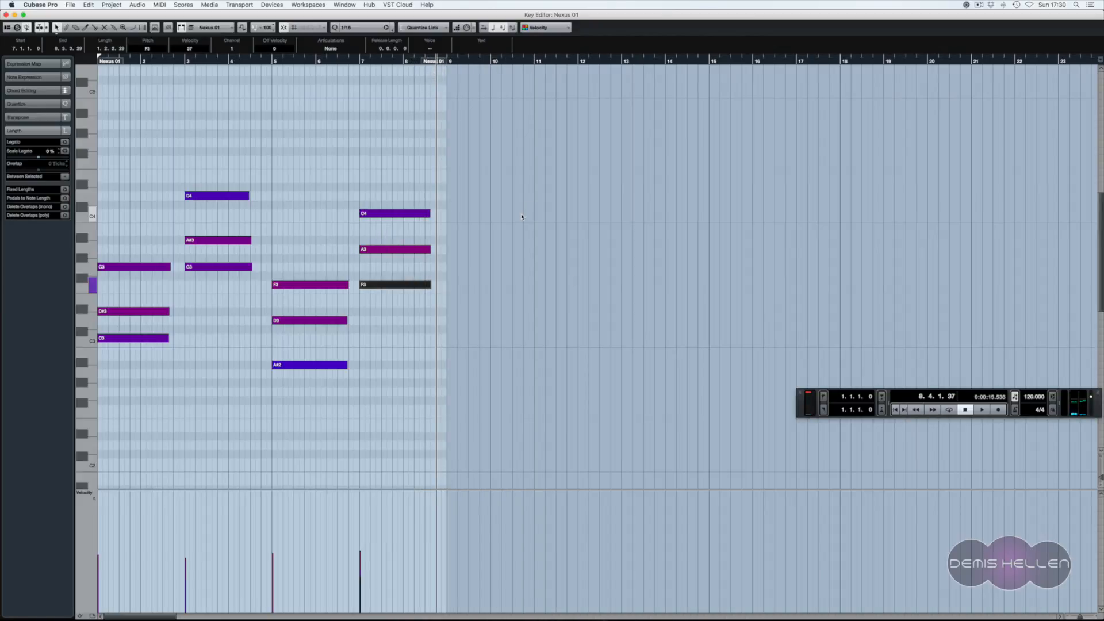
key(super+a)
click(64, 189)
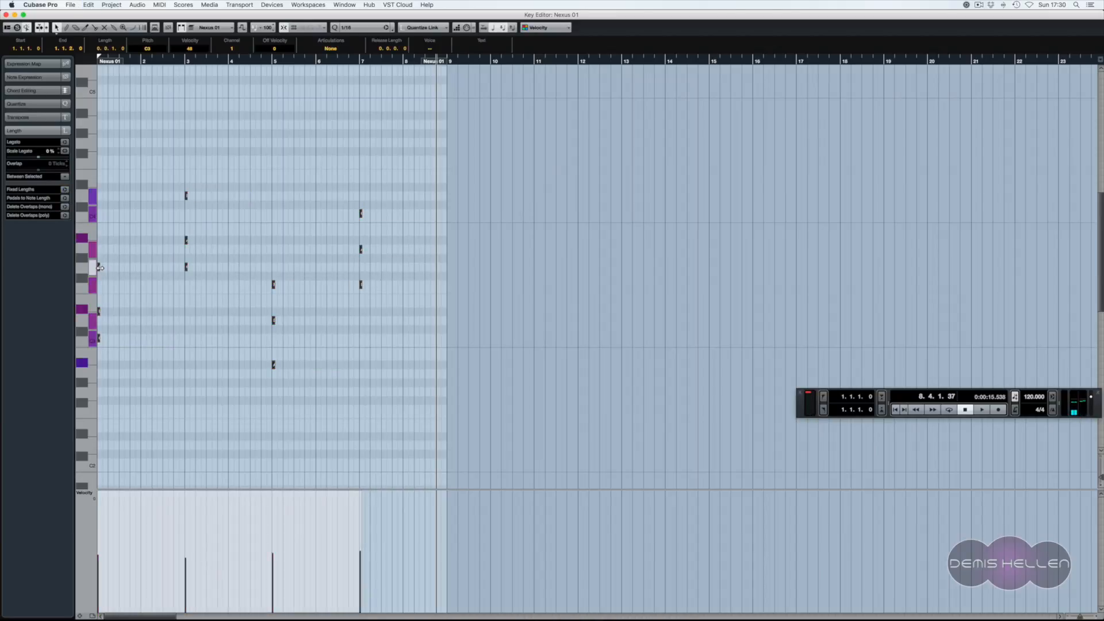
drag(100, 267, 186, 267)
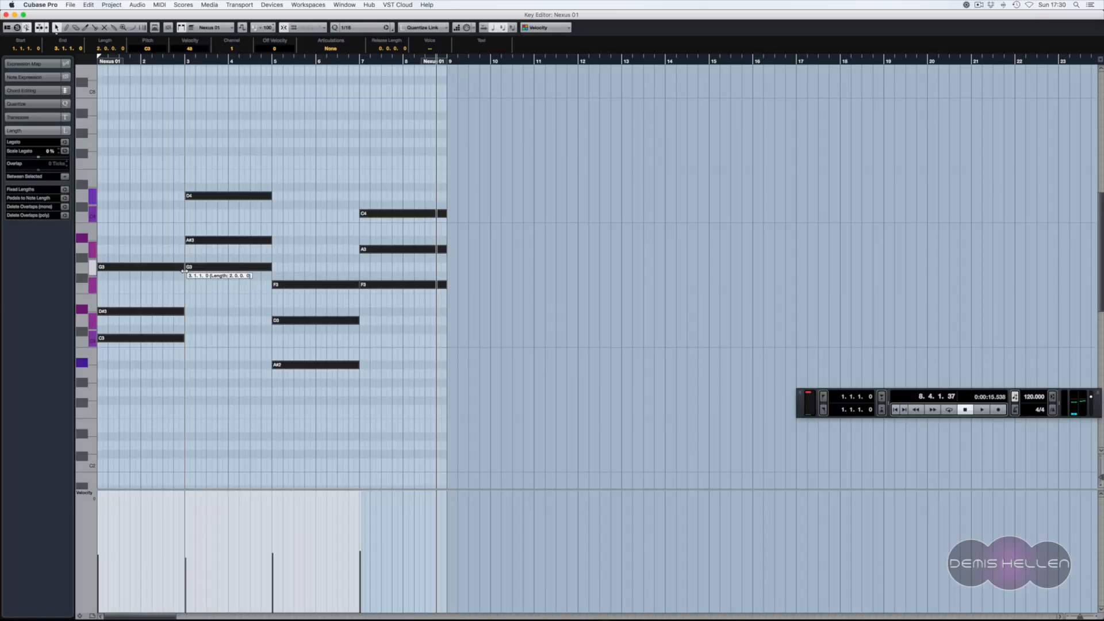
click(162, 224)
key(super+w)
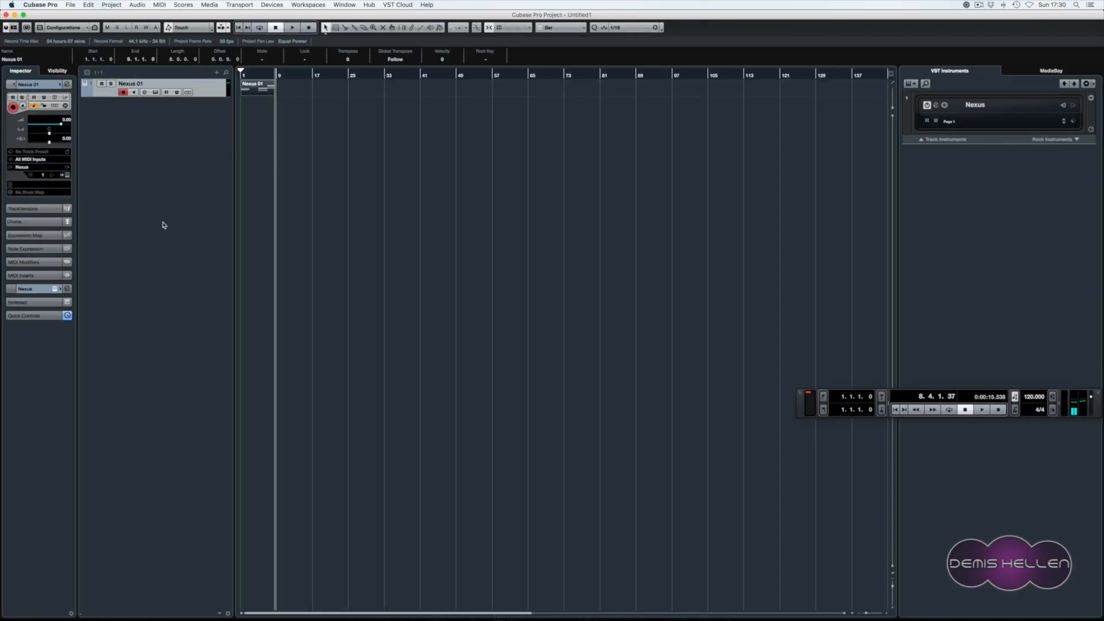
key(space)
key(space)
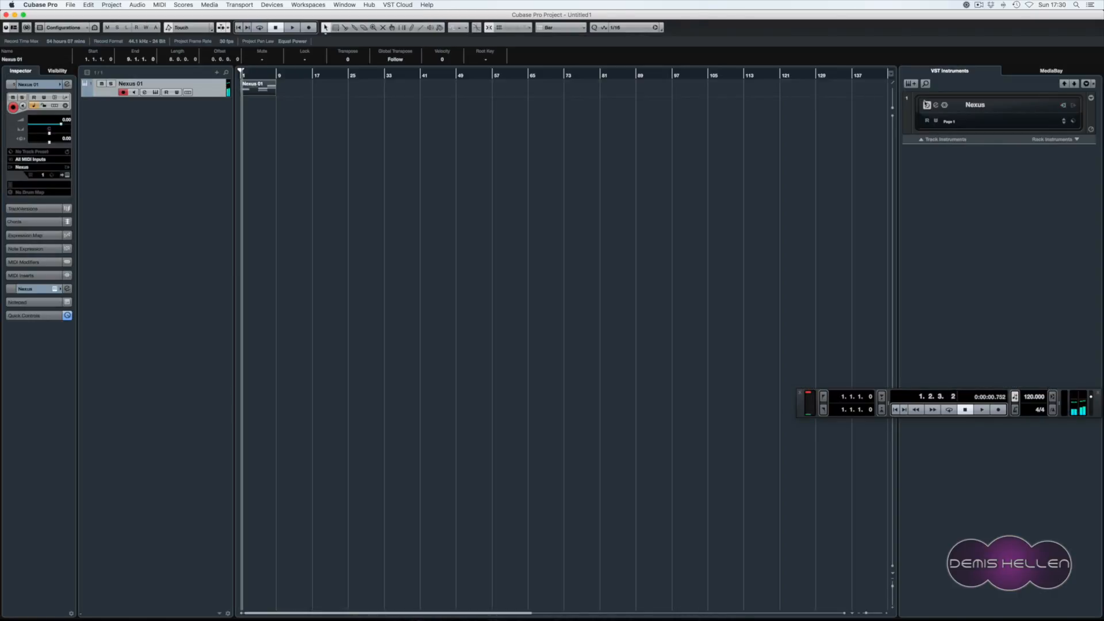
- Add a second instrument track with the Nexus VST instrument, routed to Stereo Out
click(910, 86)
click(509, 172)
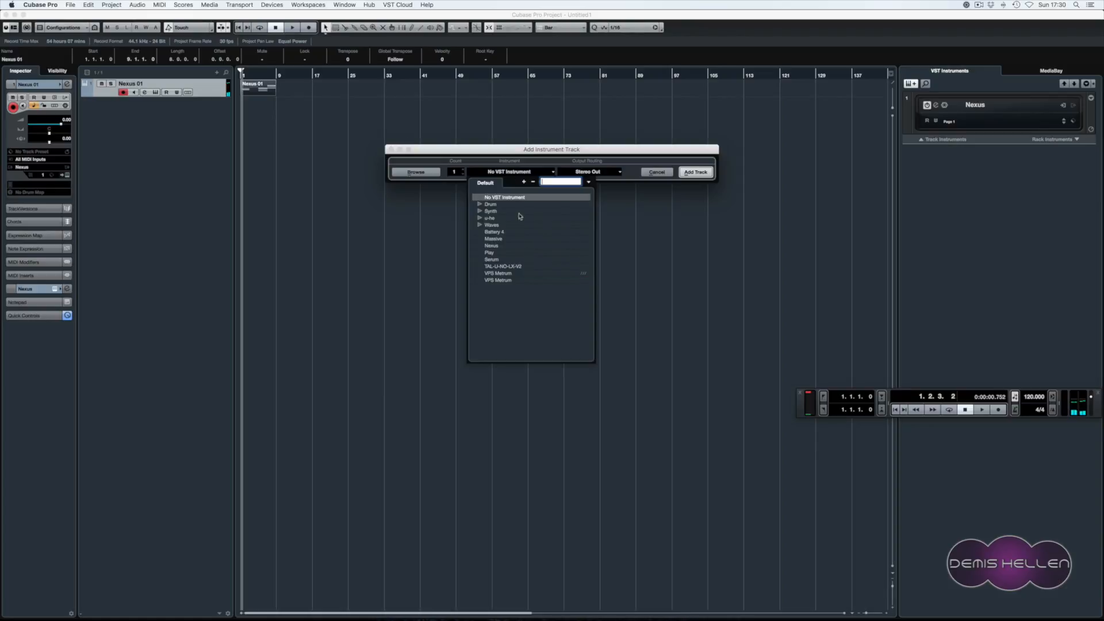
click(493, 245)
click(695, 171)
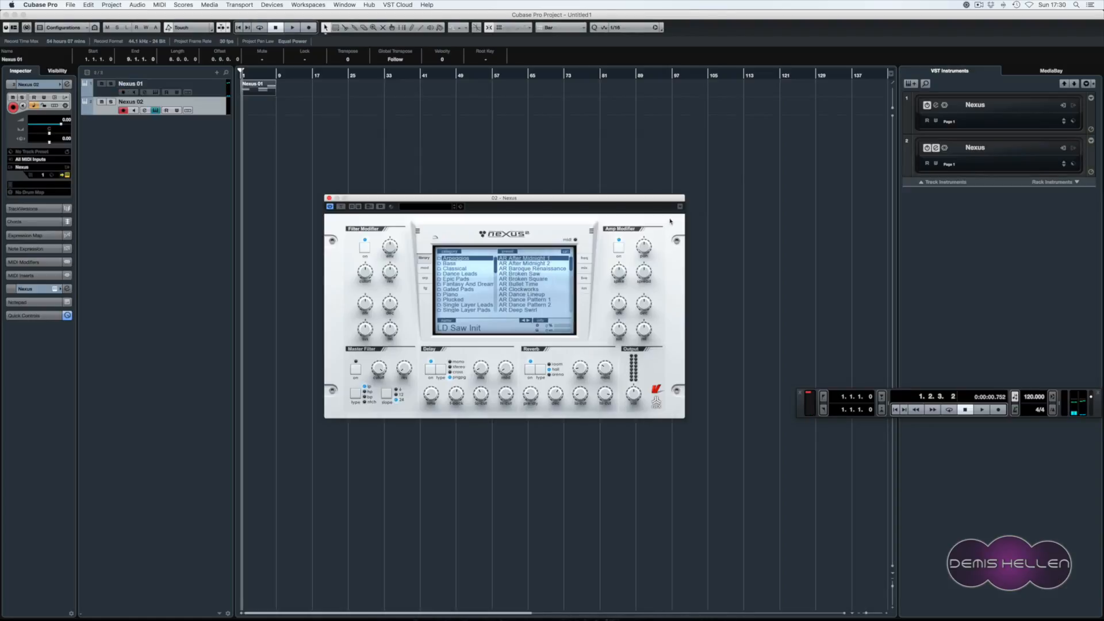
- Load the preset PD The Perfume from the XP Omicron category in the new Nexus instance
click(473, 270)
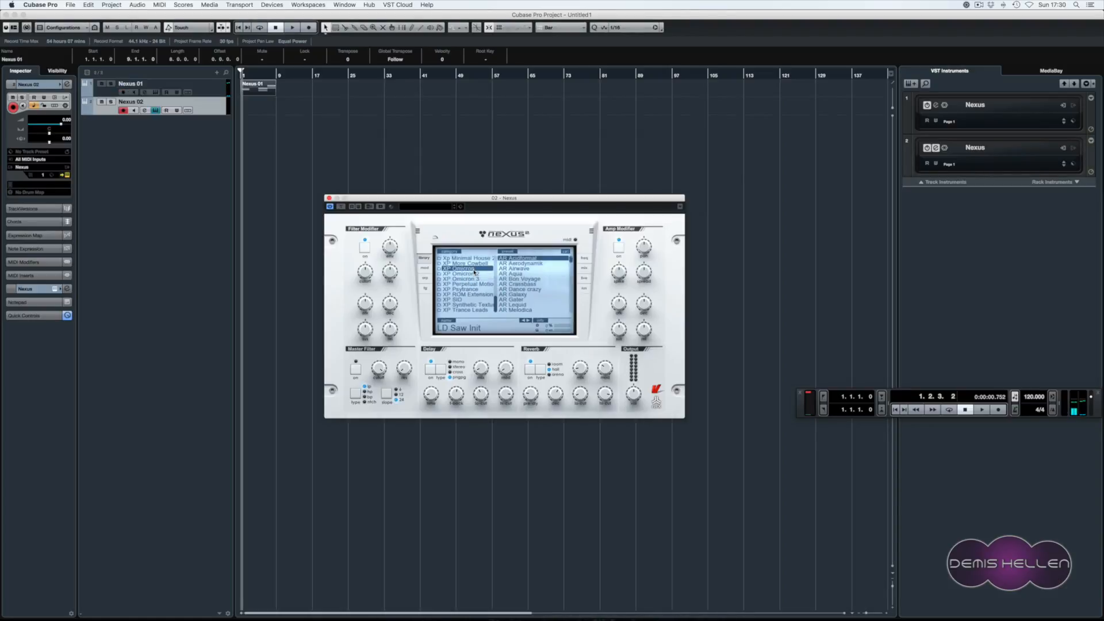
scroll(545, 291, down, 10)
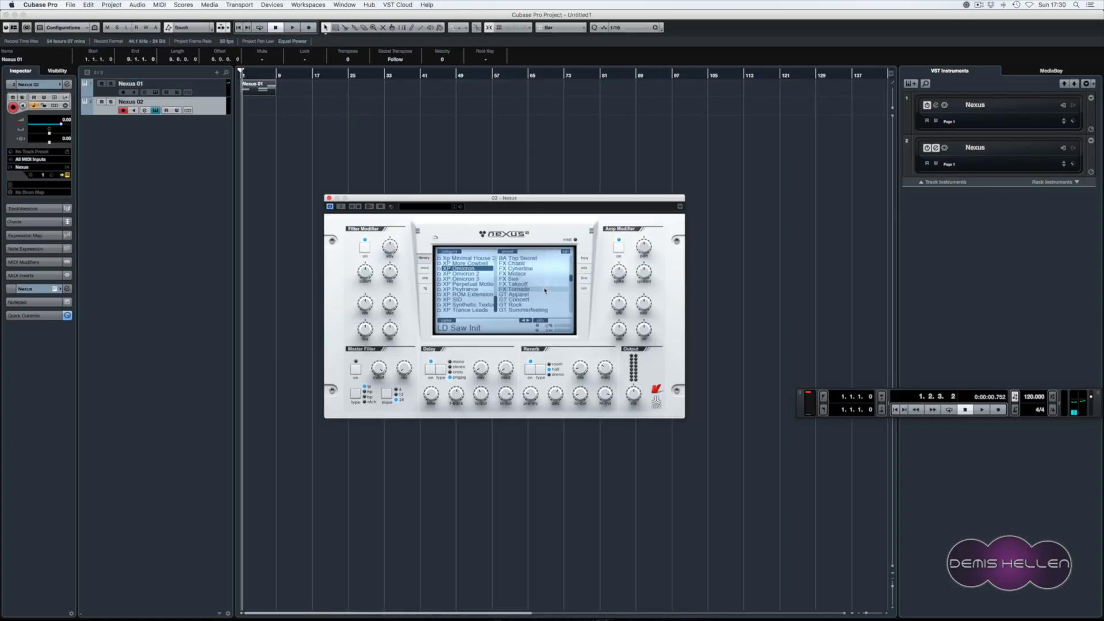
scroll(545, 290, down, 10)
scroll(543, 291, down, 6)
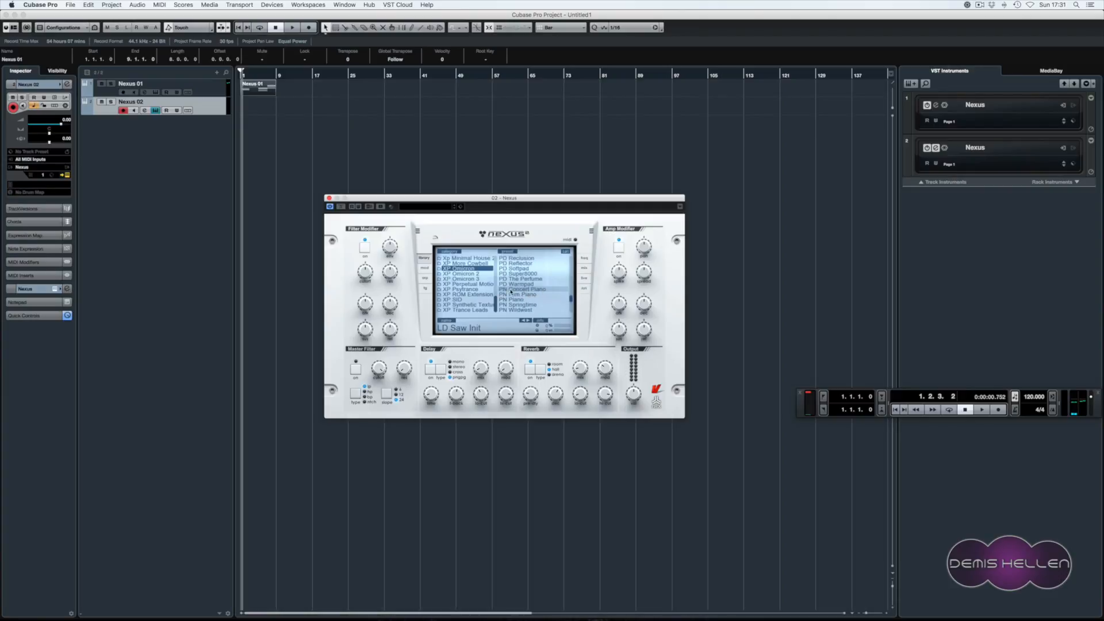
click(544, 279)
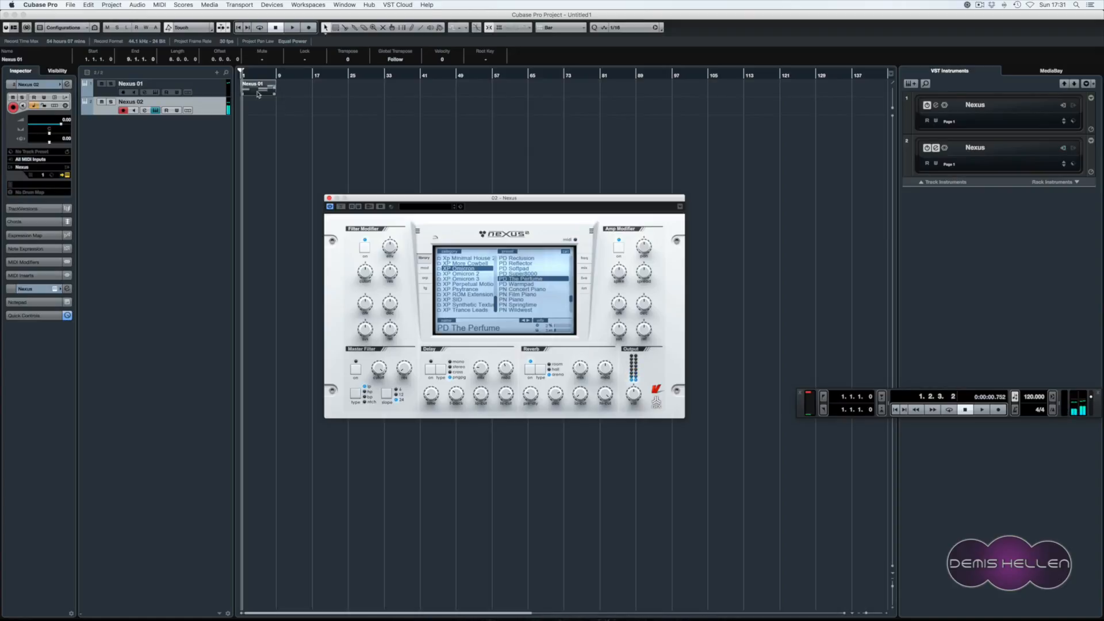
- Copy the chord part from the Nexus 01 track to bar 1 of the Nexus 02 track and play both together
drag(259, 94, 258, 110)
key(space)
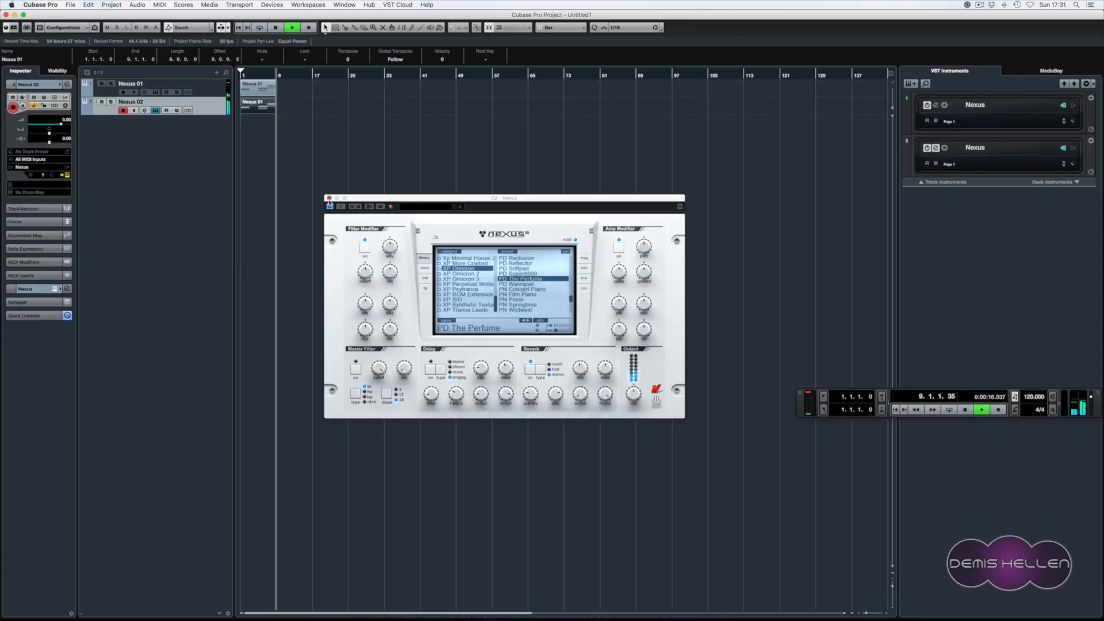
key(space)
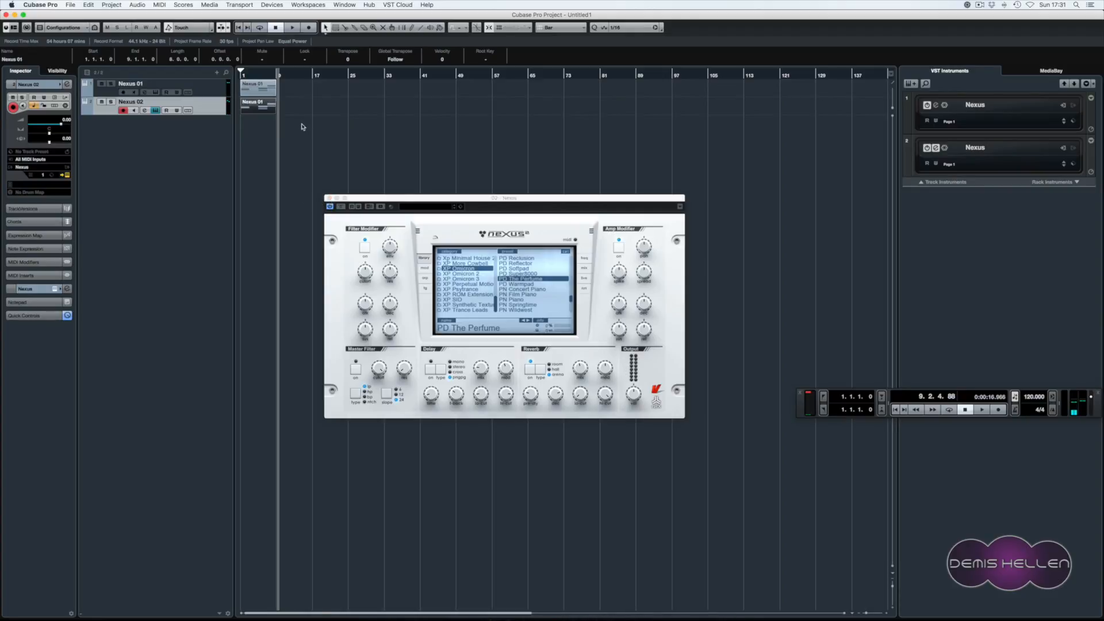
- Transpose all notes of the copied part on the Nexus 02 track down one octave and play it from the start
double_click(258, 106)
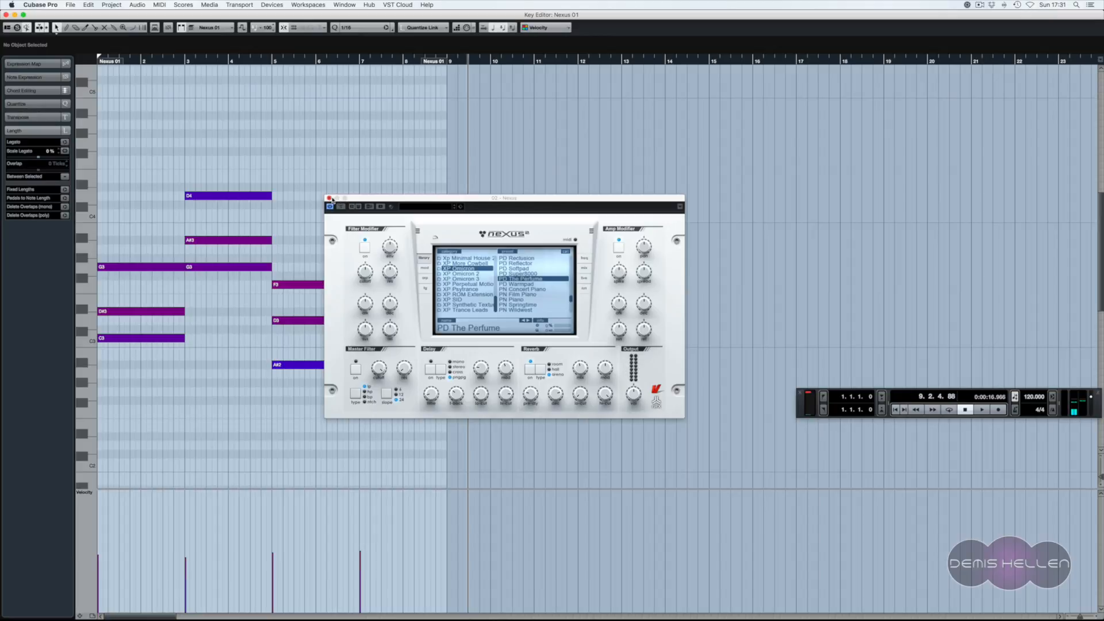
click(329, 197)
drag(455, 148, 98, 410)
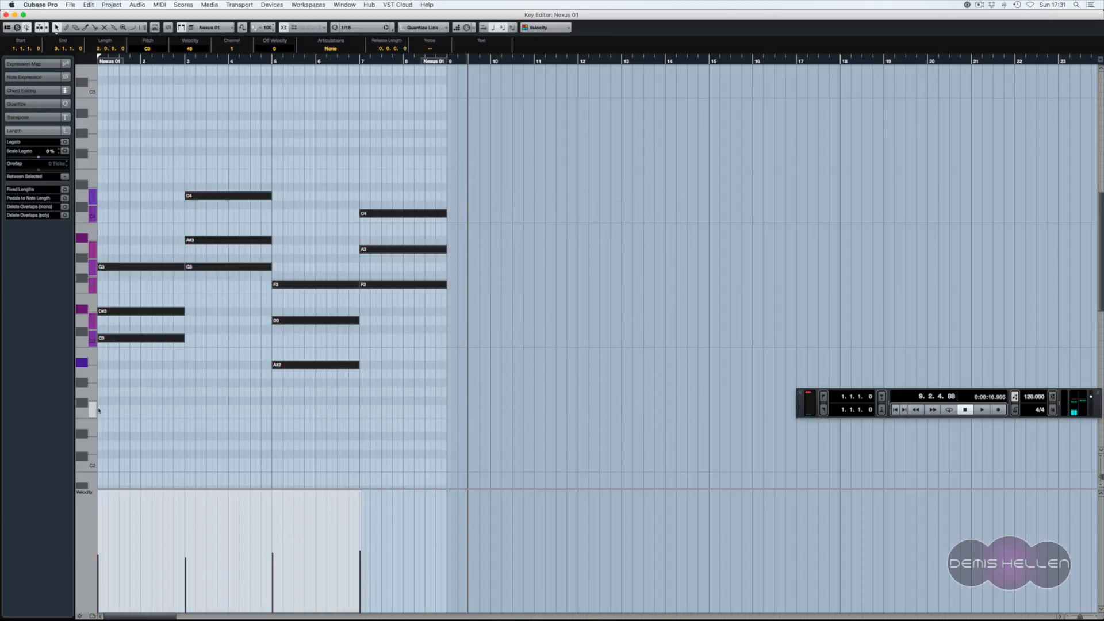
key(shift+Down)
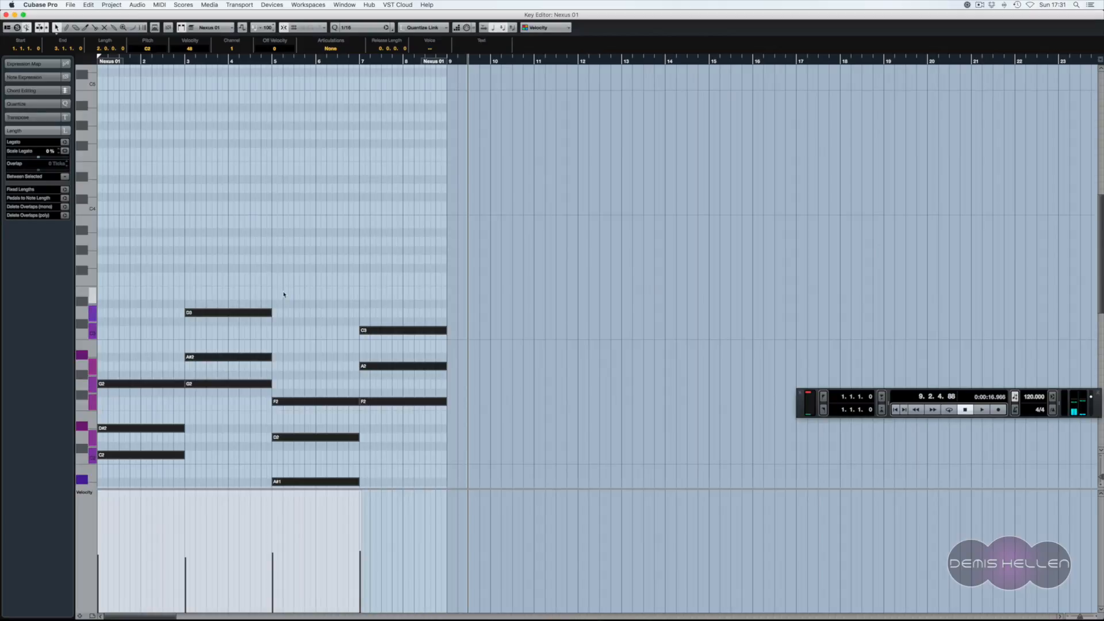
scroll(283, 295, down, 3)
key(Home)
key(space)
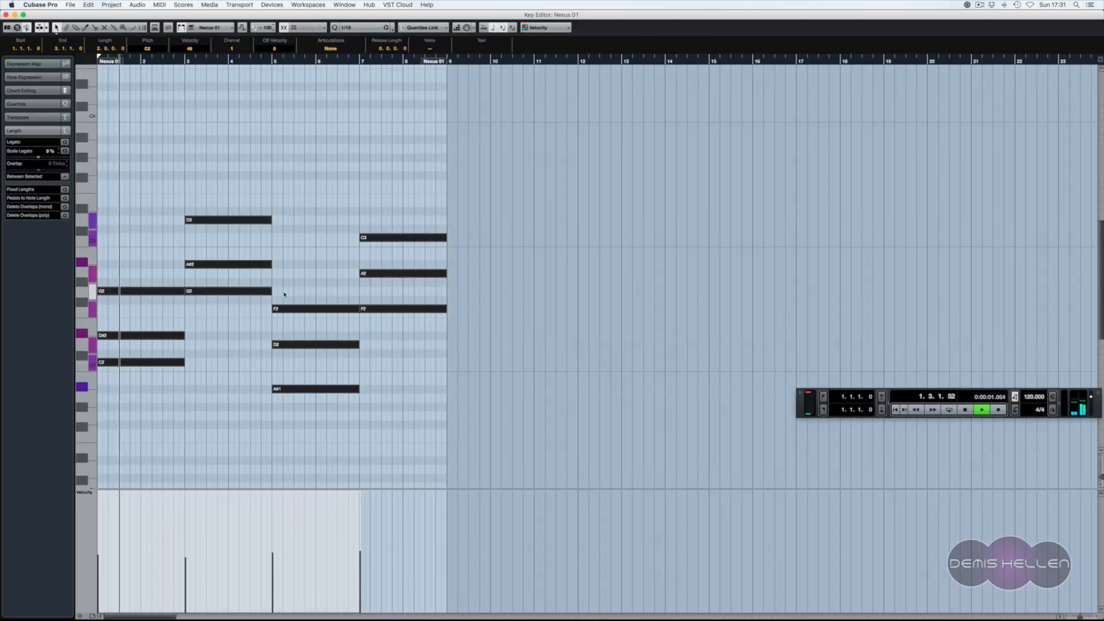
key(Return)
key(Return)
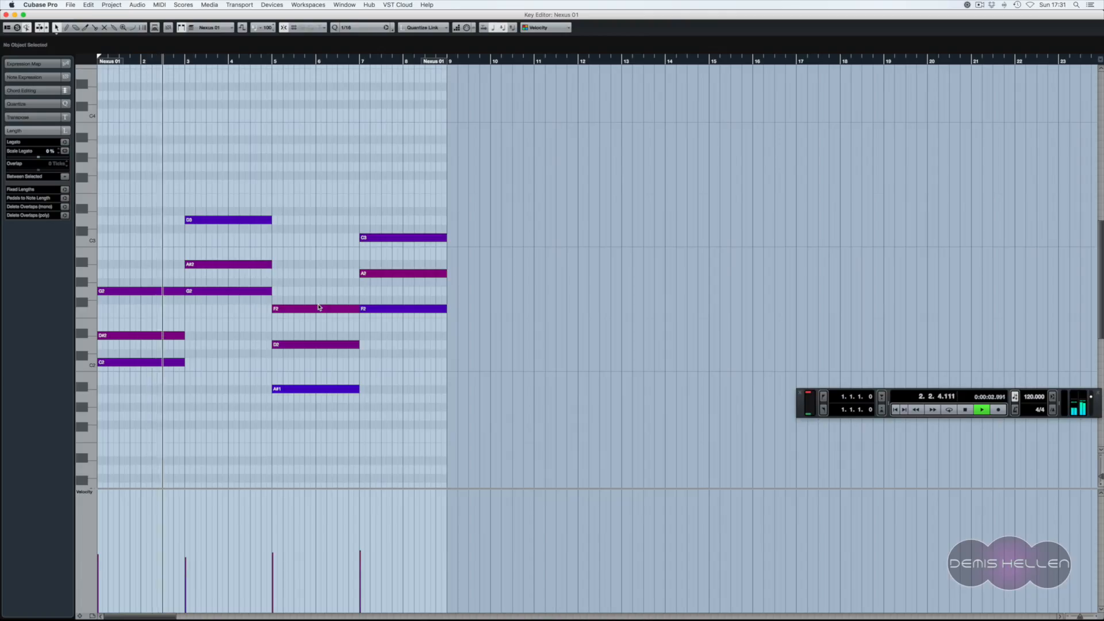
key(space)
- Duplicate the root notes C2, G2, A#1 and F2 of the Nexus 02 track's part one octave lower
scroll(424, 371, down, 4)
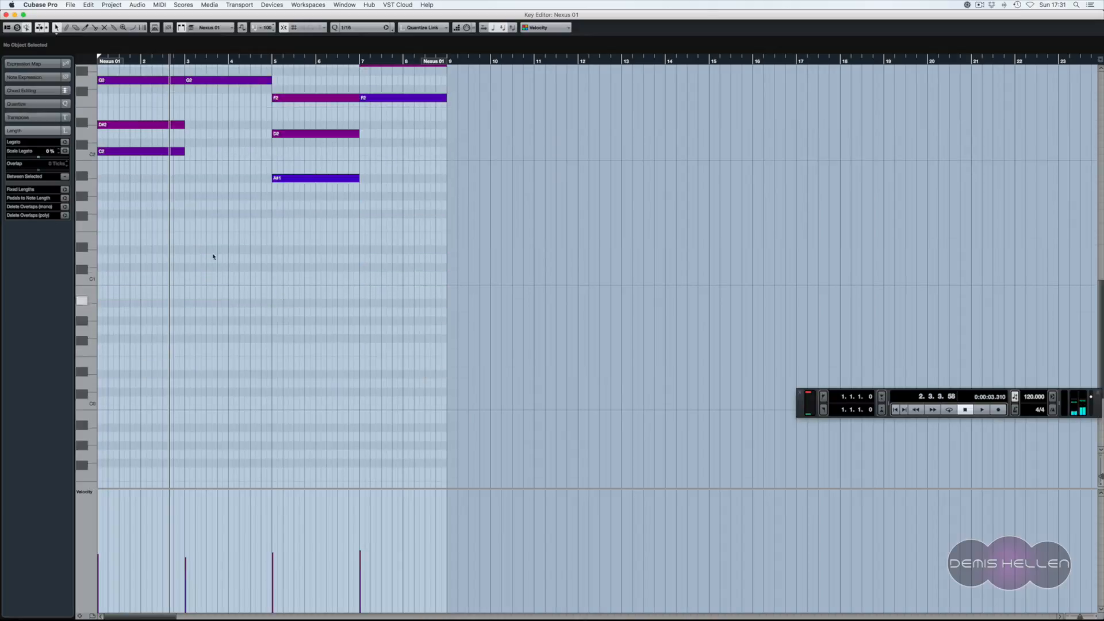
click(137, 151)
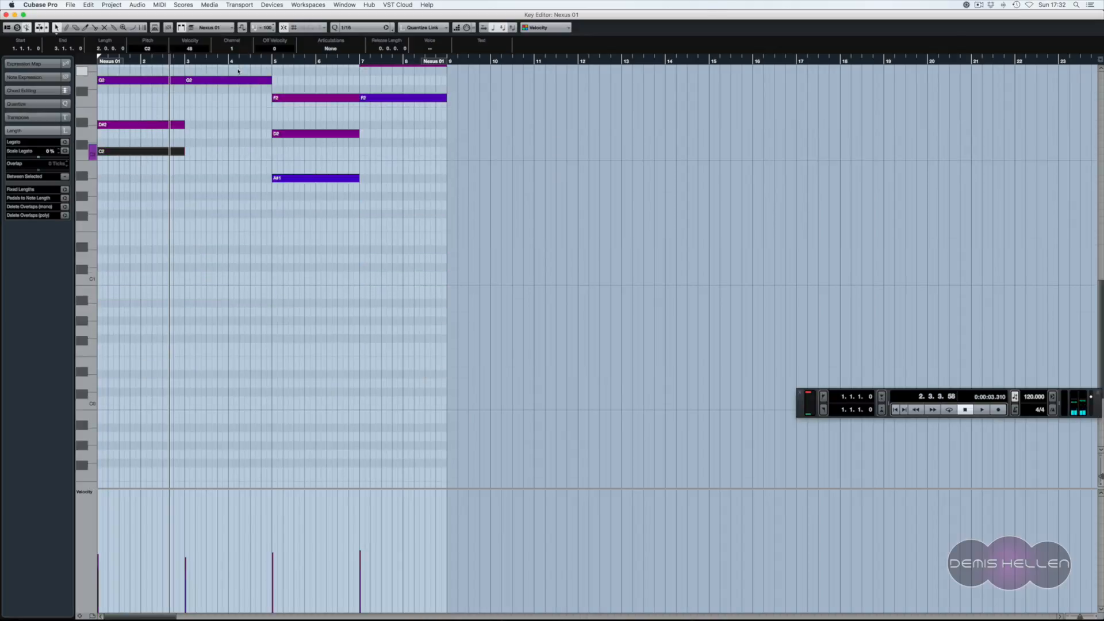
key(shift+Right)
shift+click(316, 176)
shift+click(400, 99)
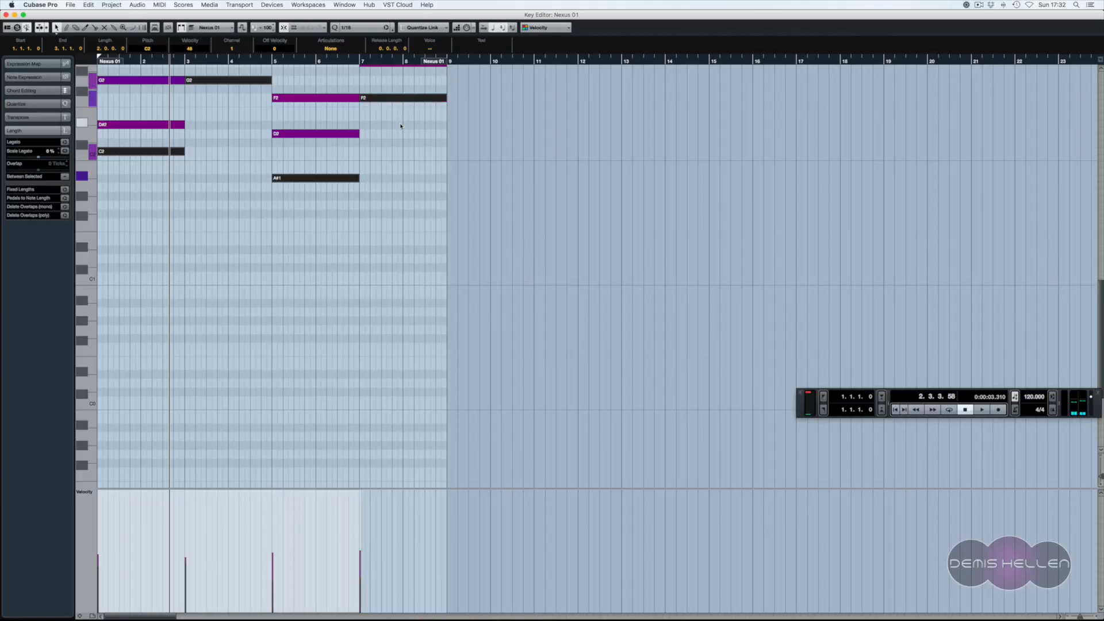
click(401, 126)
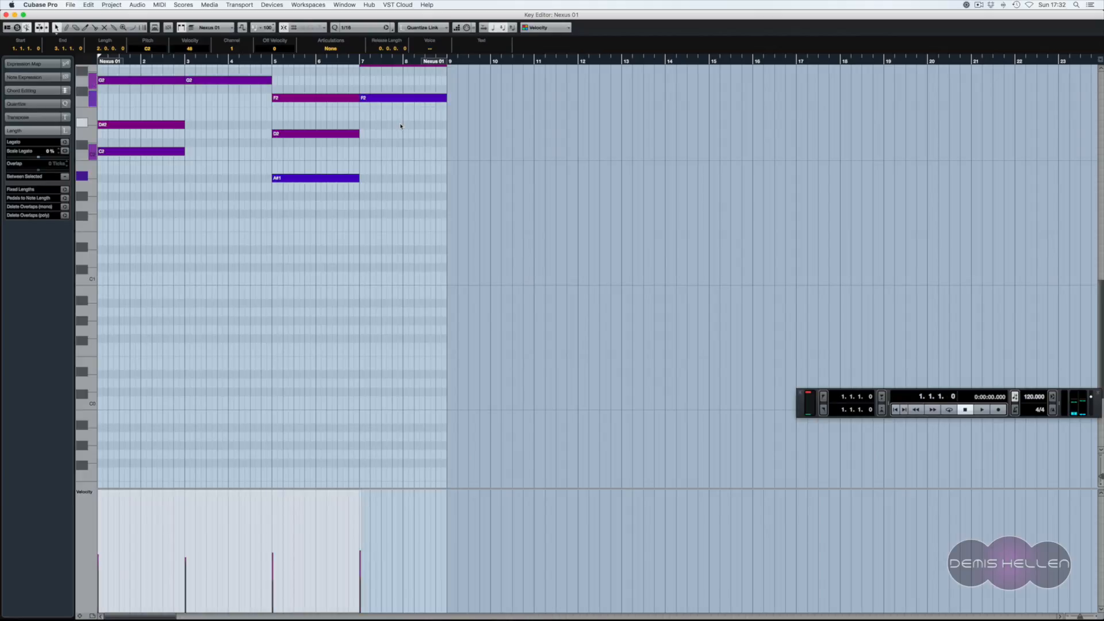
key(shift+Down)
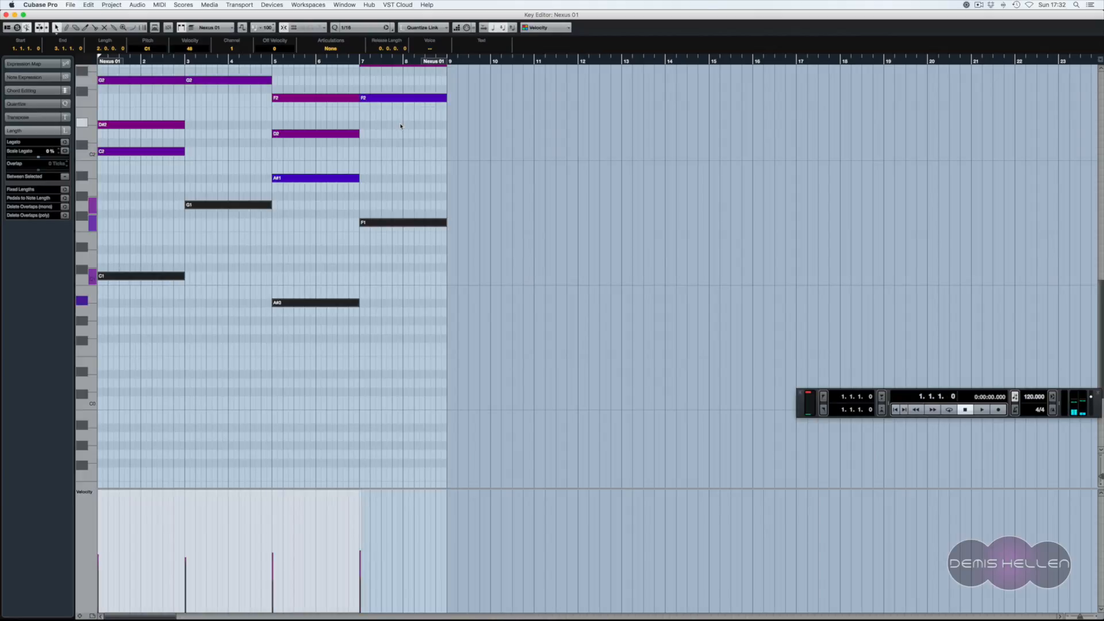
- Duplicate the lowered root notes C1, G1, A#0 and F1 another octave down, play the part and return to the project
click(400, 126)
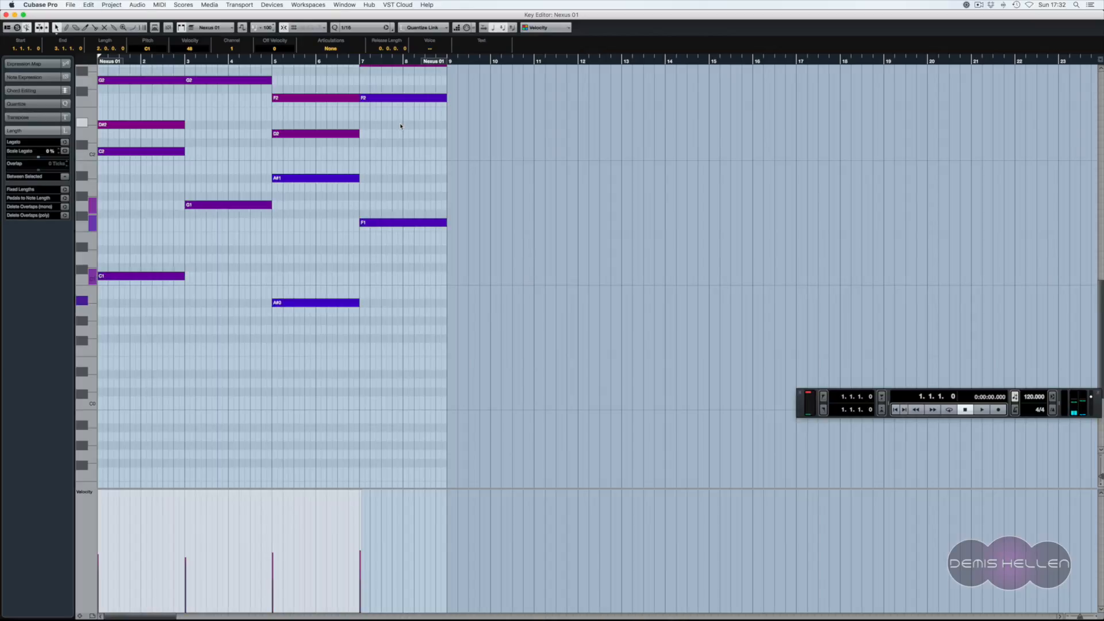
key(shift+Down)
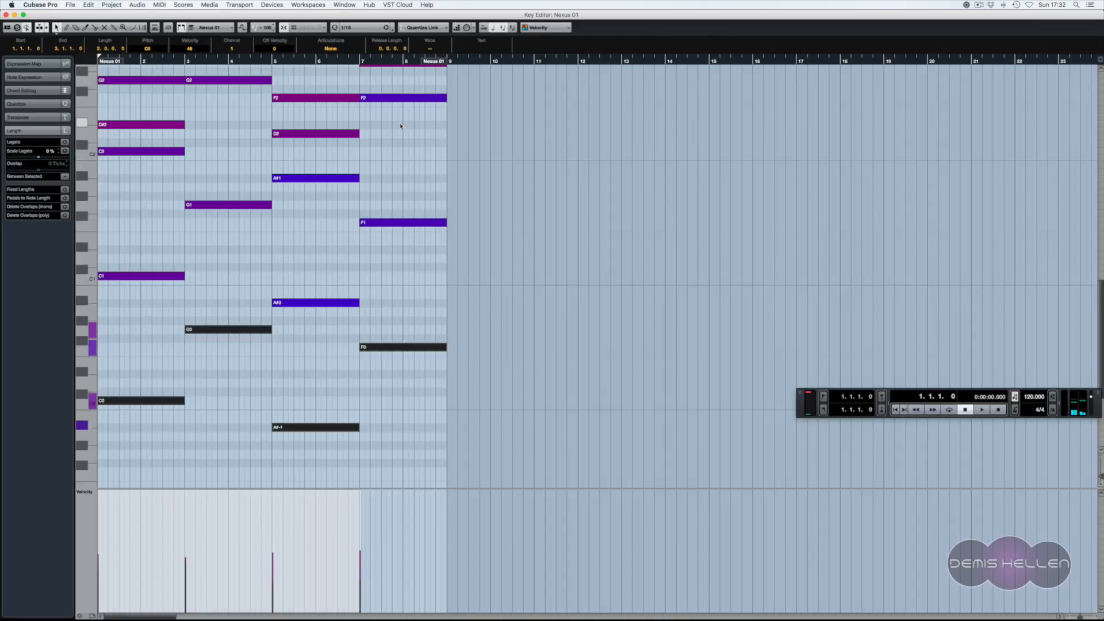
click(108, 392)
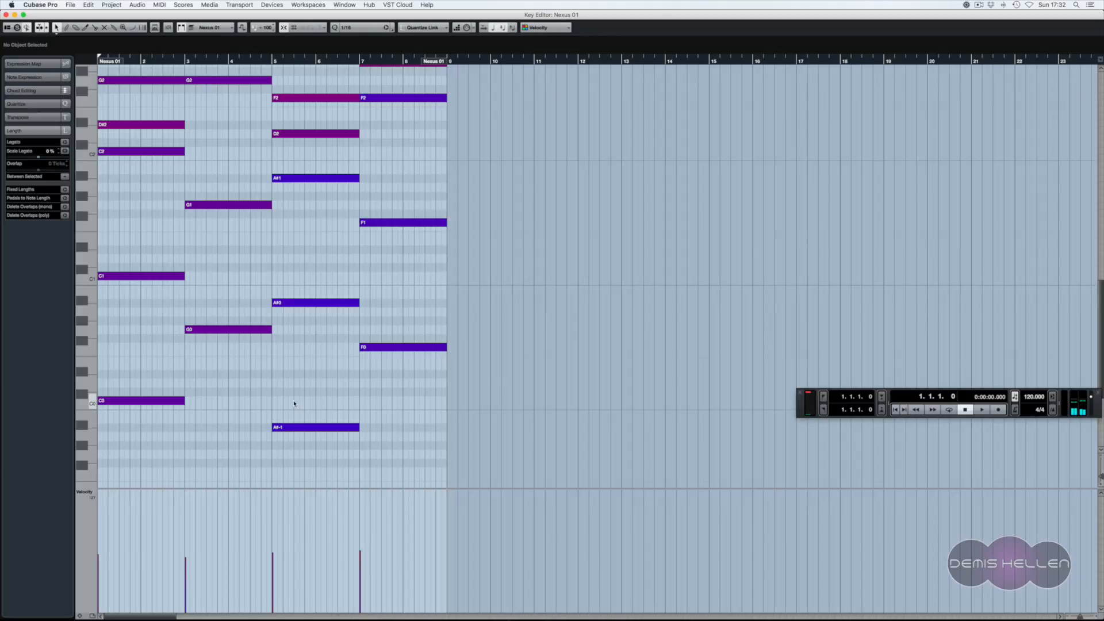
key(space)
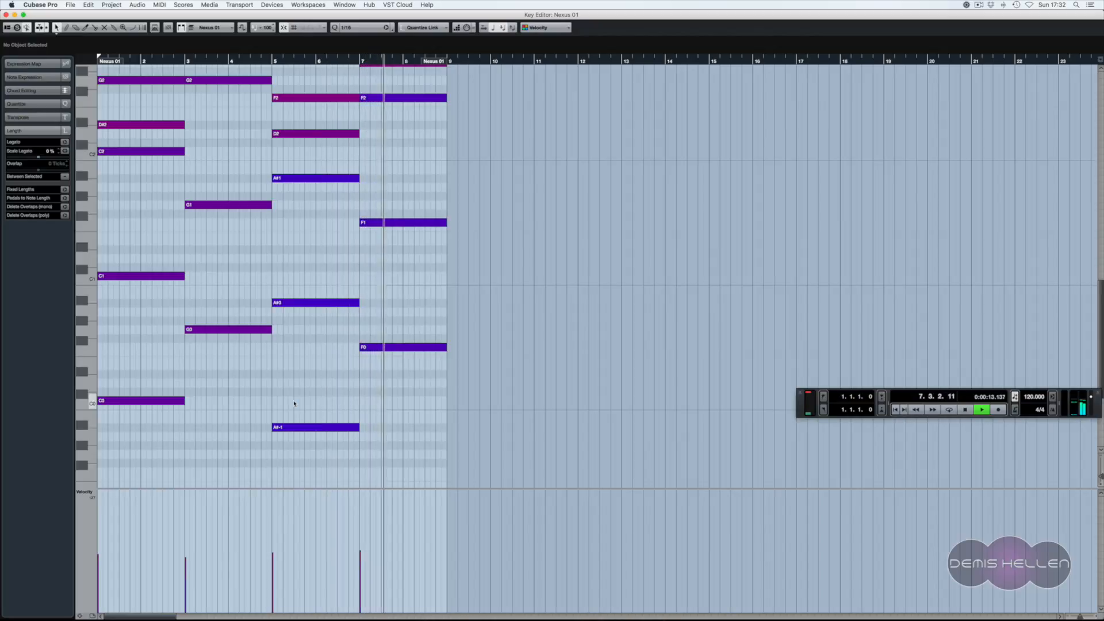
key(Return)
key(space)
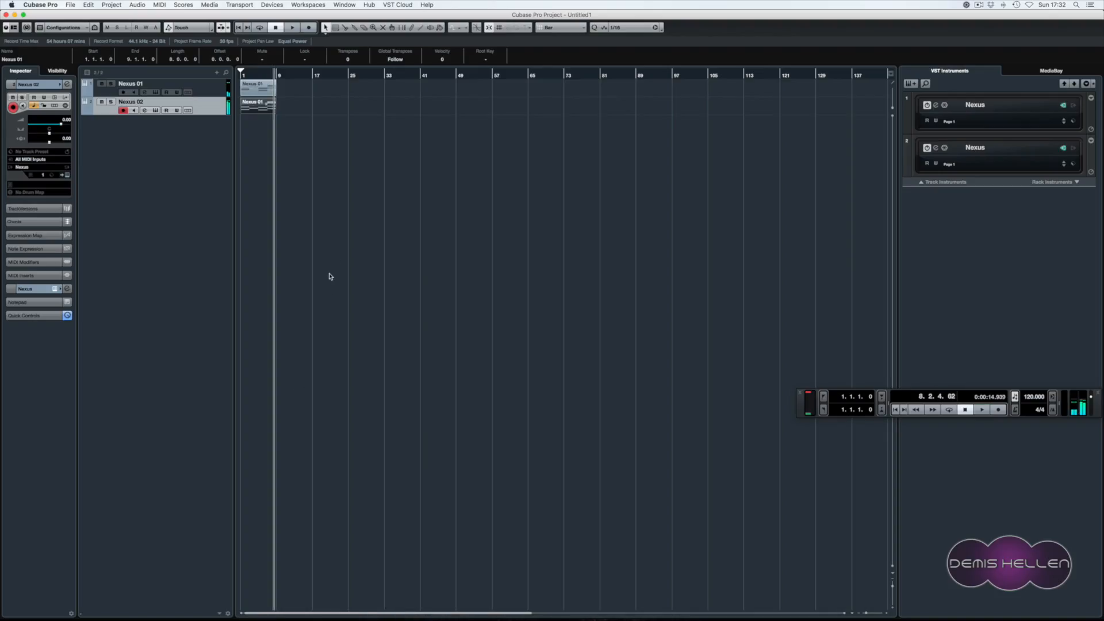
- Rename the Nexus 01 track to Piano and the Nexus 02 track to Pad Perfume
click(137, 89)
double_click(134, 85)
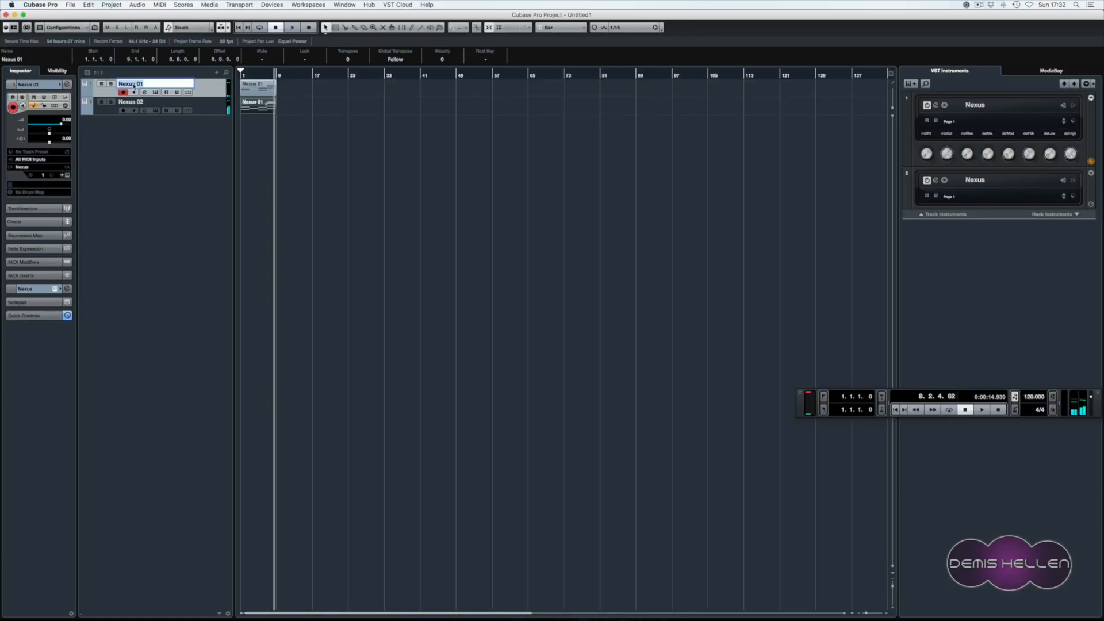
key(Return)
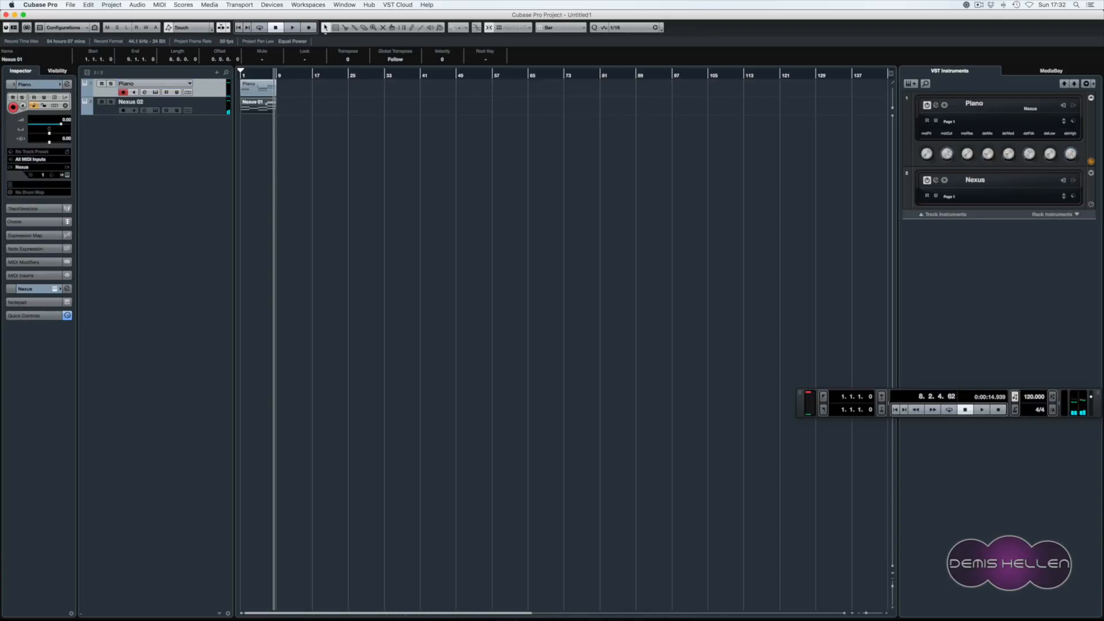
double_click(133, 102)
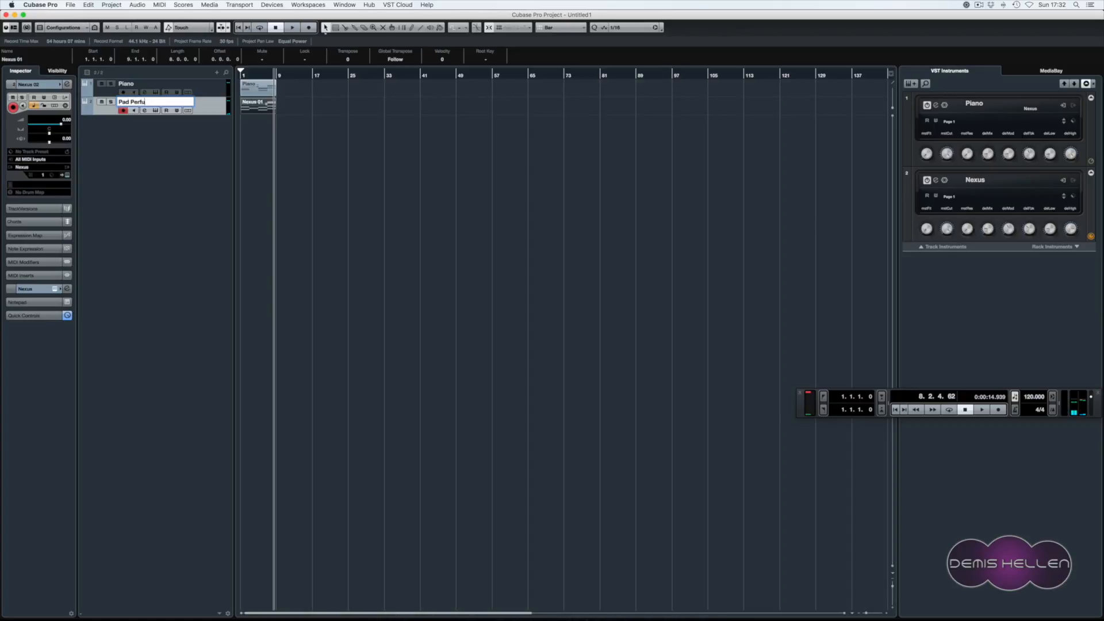
key(Return)
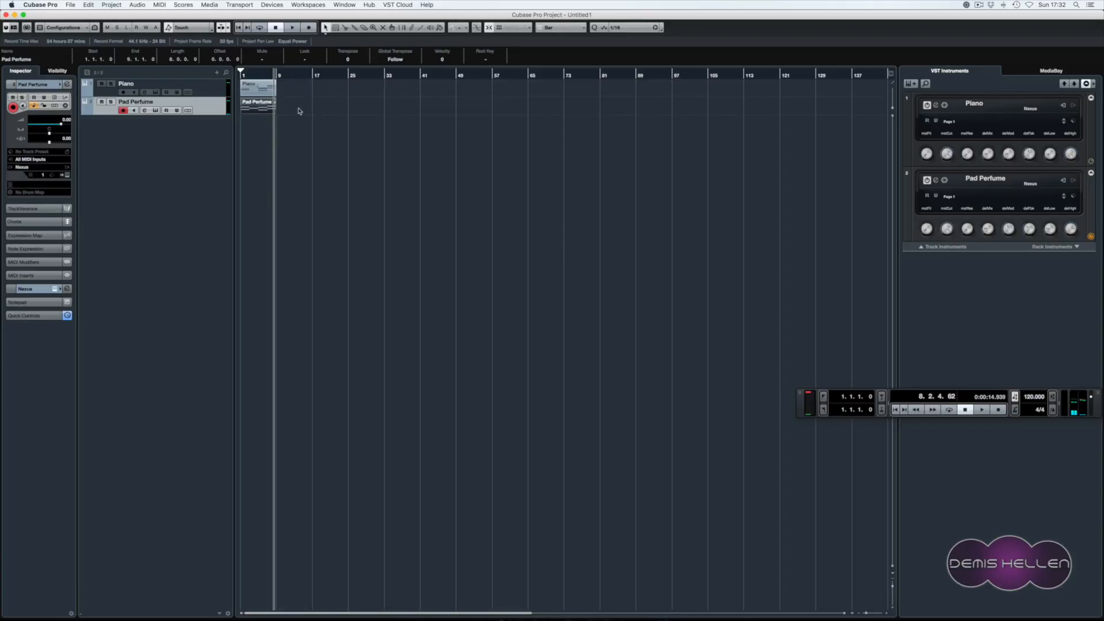
- Copy the Pad Perfume part to bar 9 and set the locators around the copy
click(253, 89)
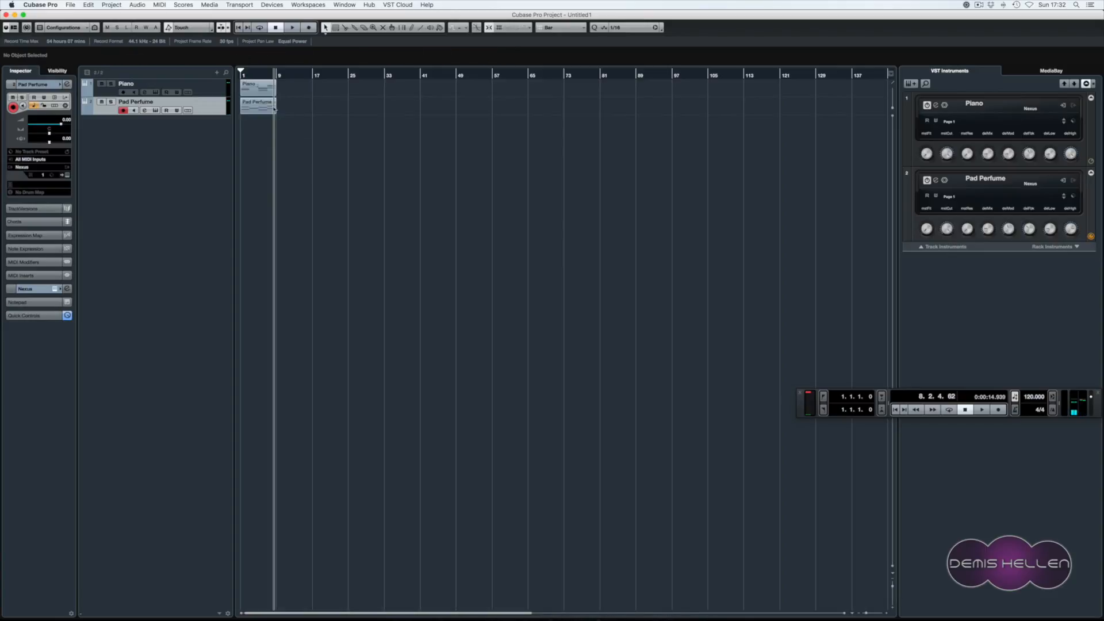
drag(257, 106, 292, 109)
key(p)
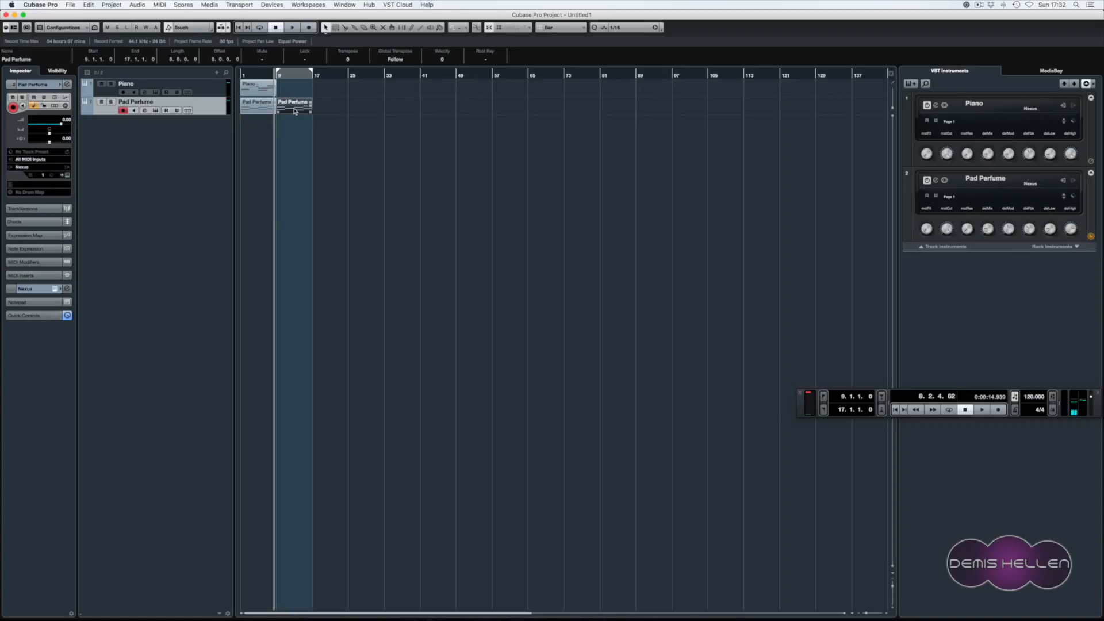
- Play bars 9 to 17 with cycle enabled, stop playback and open the copied Pad Perfume part for note editing
key(space)
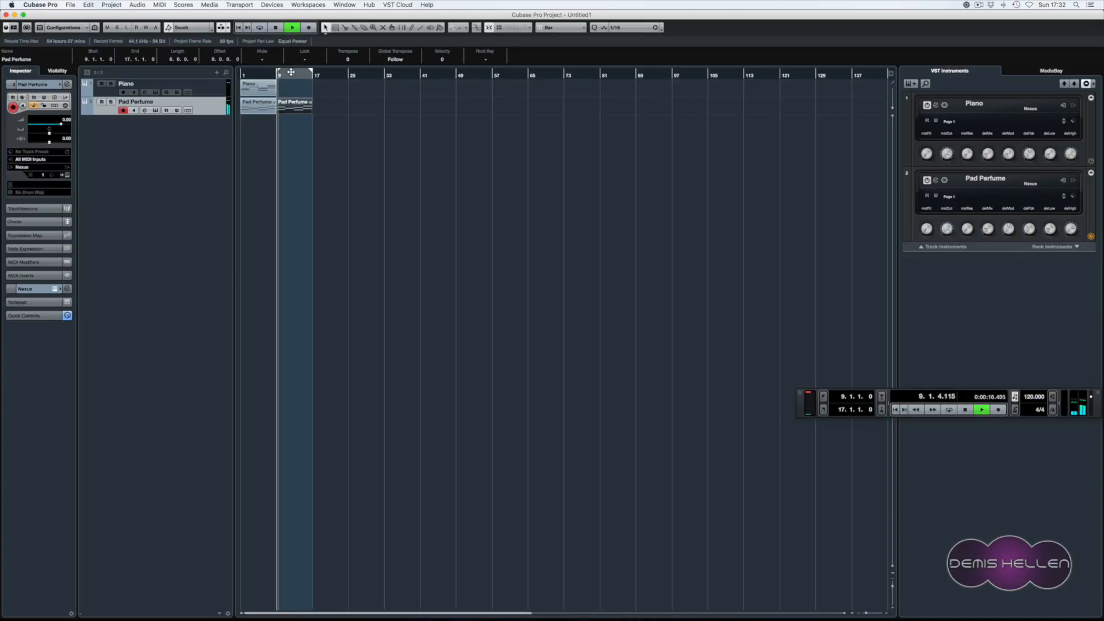
click(293, 72)
click(340, 171)
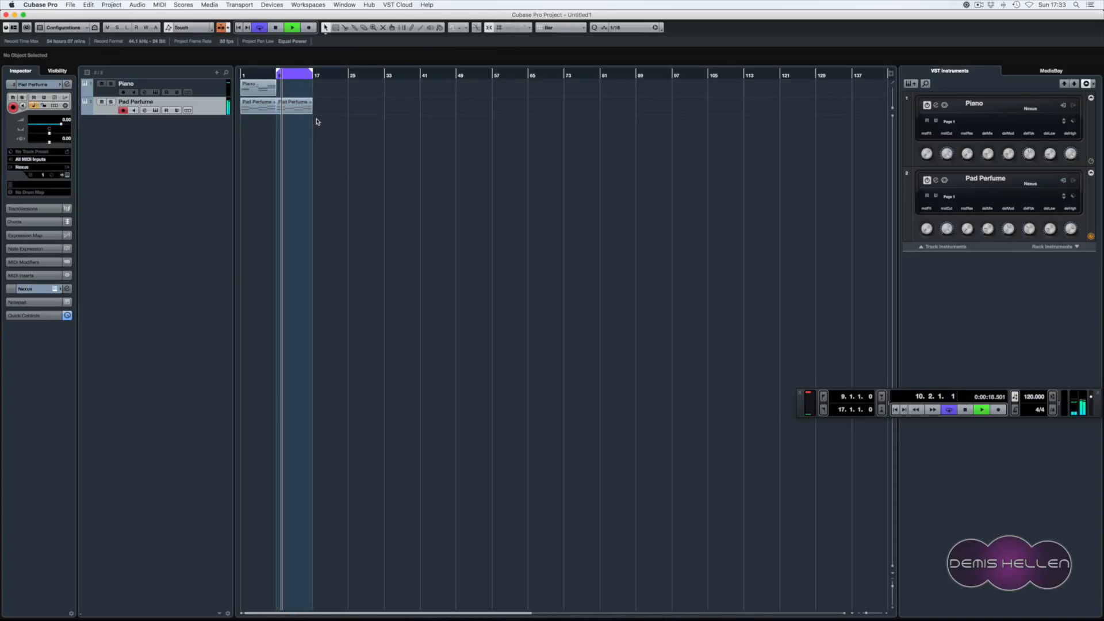
key(space)
double_click(299, 106)
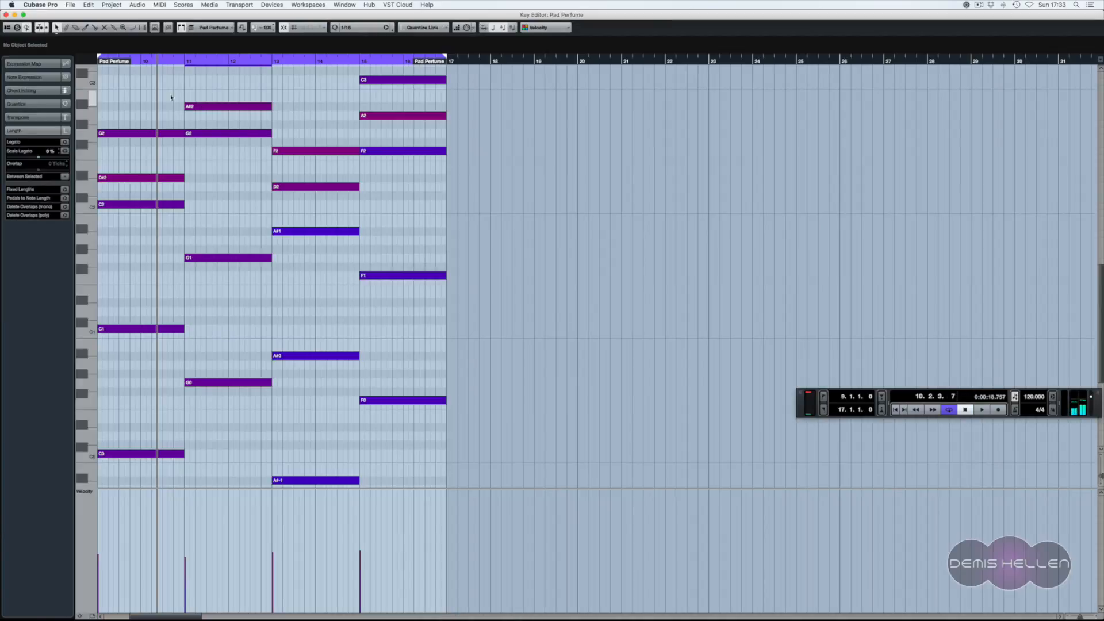
scroll(171, 98, up, 5)
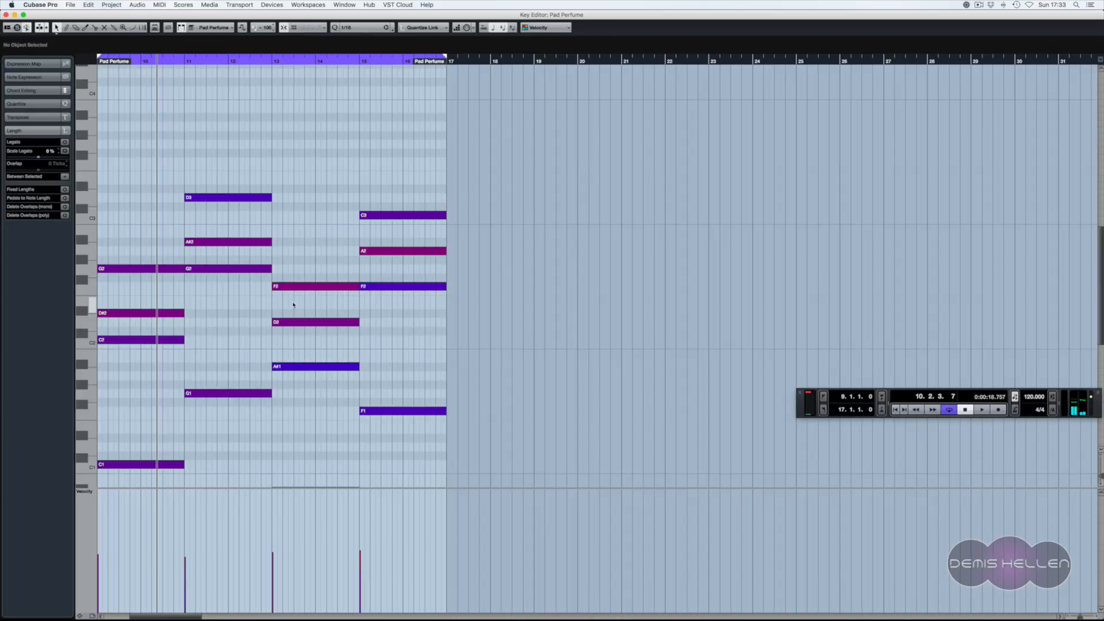
- Try duplicating the middle chord notes D#2, A#2, D2 and A2 one octave higher, and delete the duplicates
drag(134, 294, 142, 321)
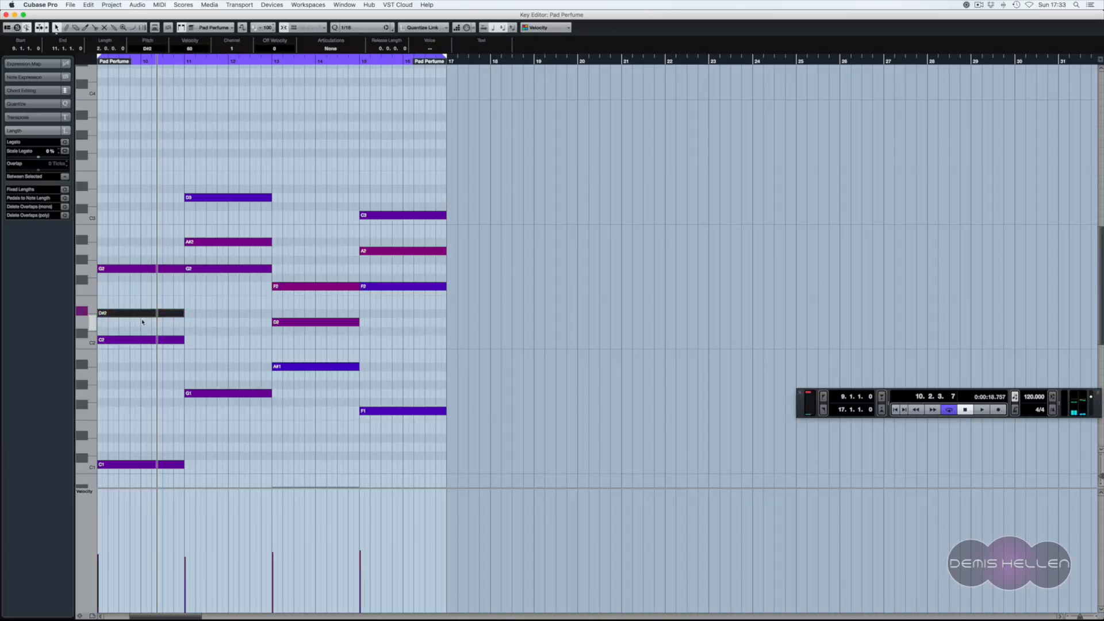
shift+click(235, 241)
shift+click(298, 322)
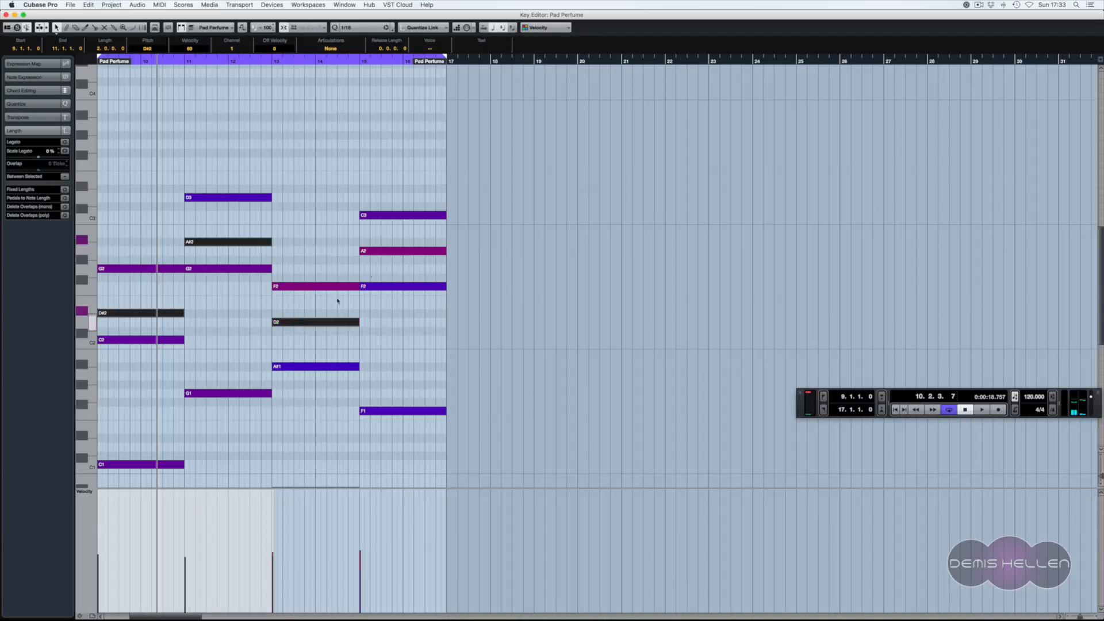
shift+click(421, 252)
key(KP_1)
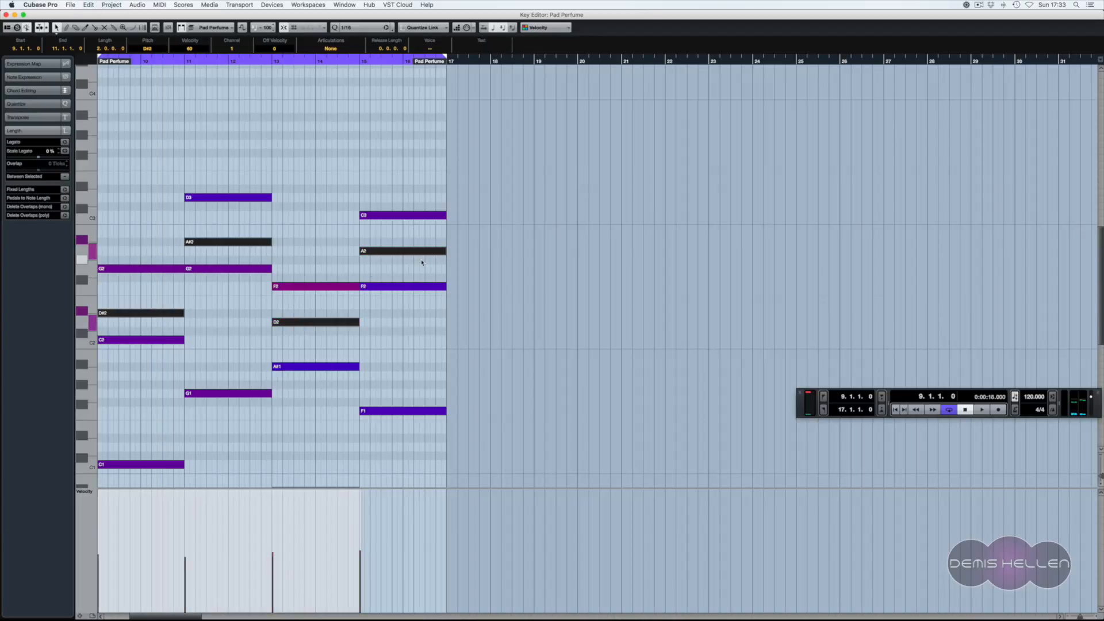
click(421, 262)
key(super+z)
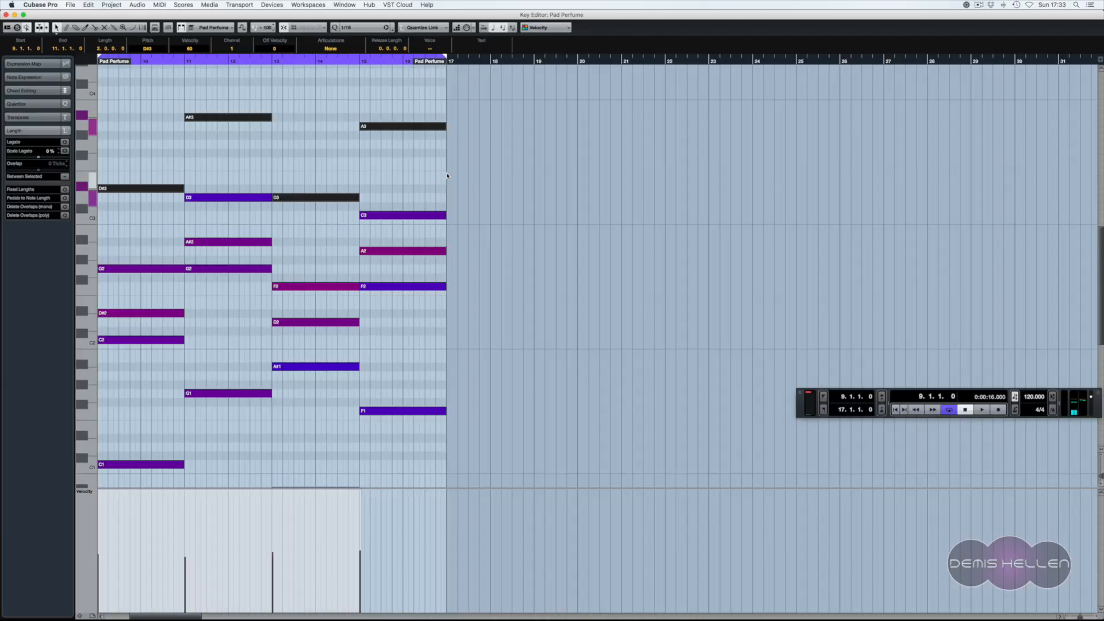
key(Delete)
- Try moving the middle chord notes D#2, A#2, D2 and A2 up one octave, and undo the move
click(151, 312)
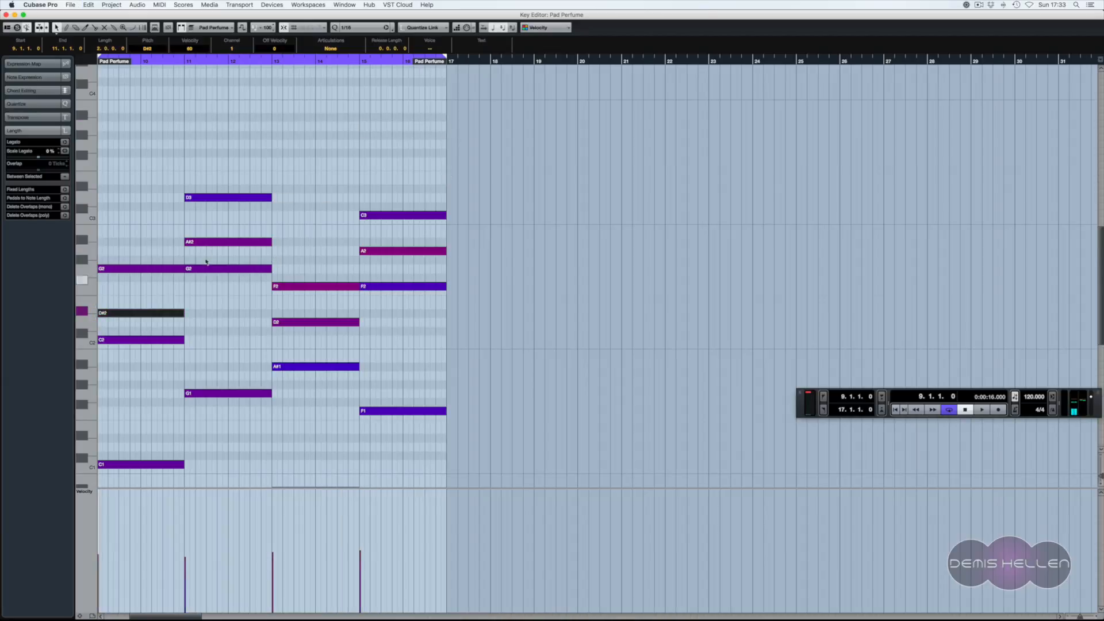
shift+click(218, 242)
shift+click(322, 320)
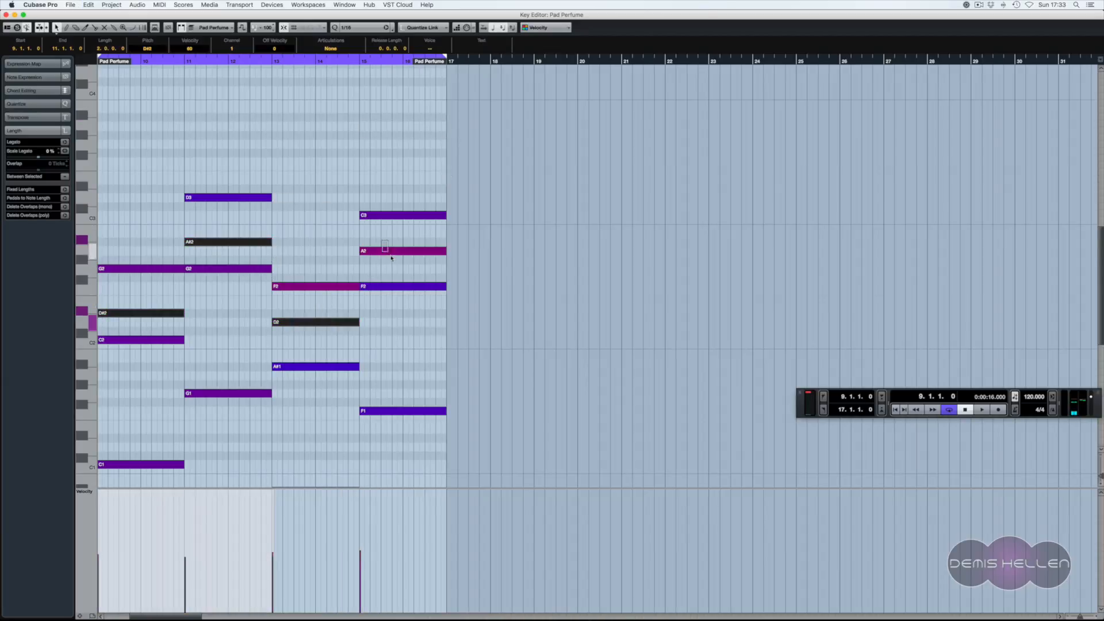
shift+click(391, 251)
key(shift+Up)
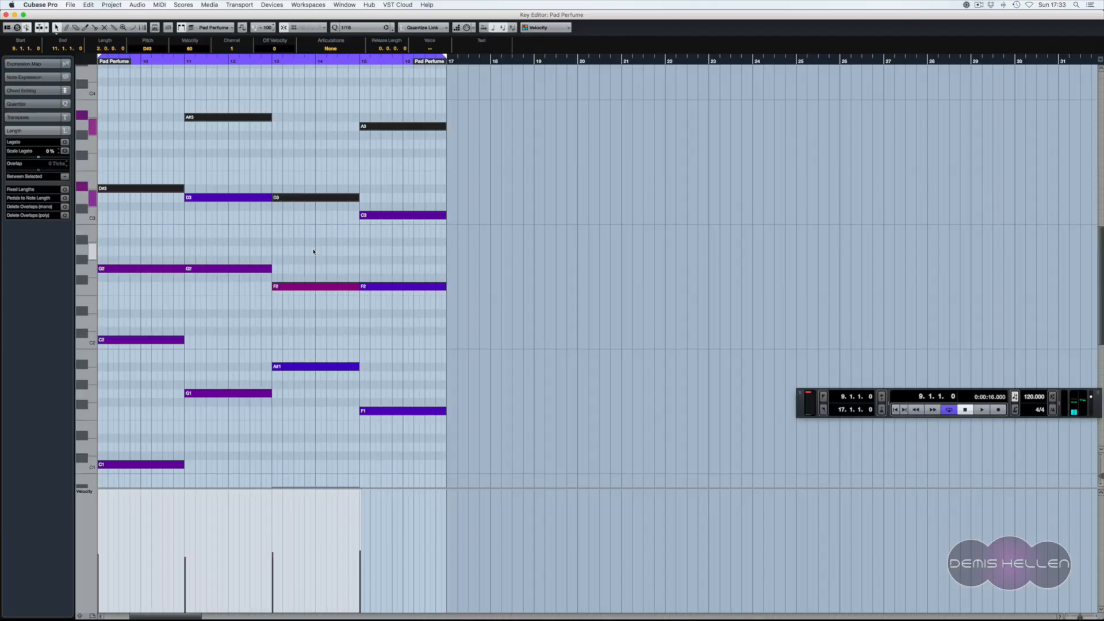
click(293, 177)
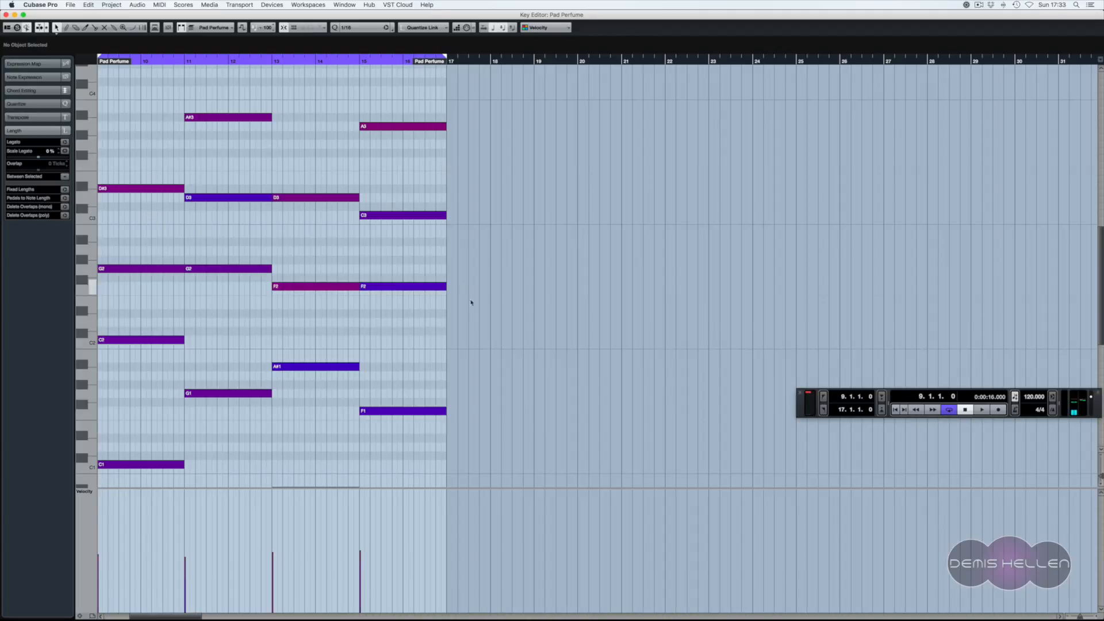
key(super+z)
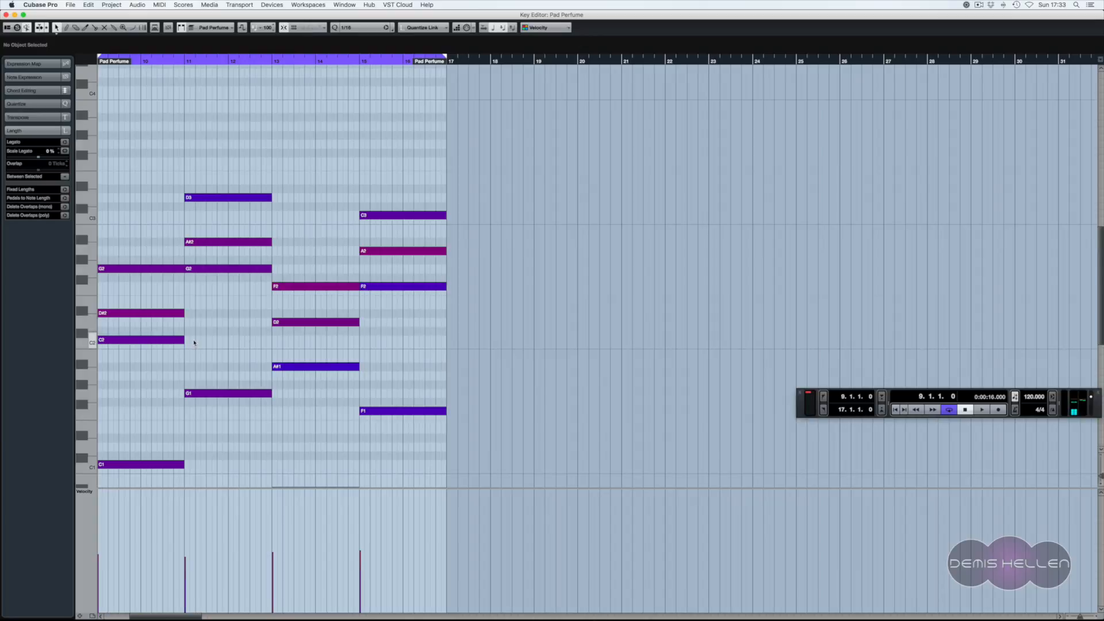
- Add copies of the middle notes D#2, A#2, D2 and A2 one octave higher and play the part from bar 9
click(138, 312)
shift+click(225, 242)
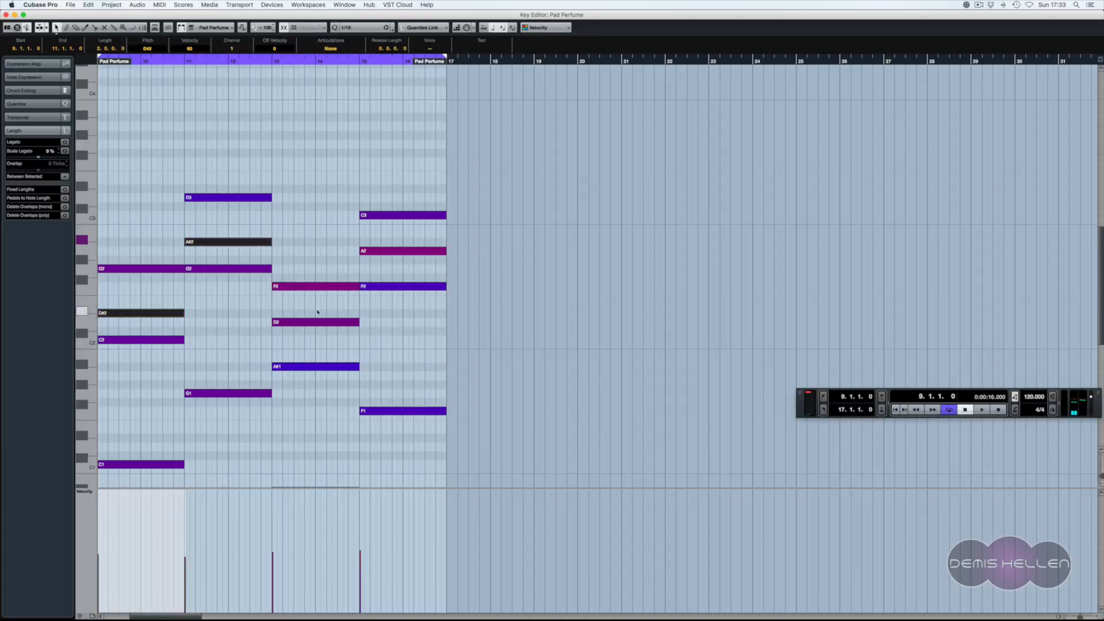
shift+click(317, 322)
shift+click(400, 251)
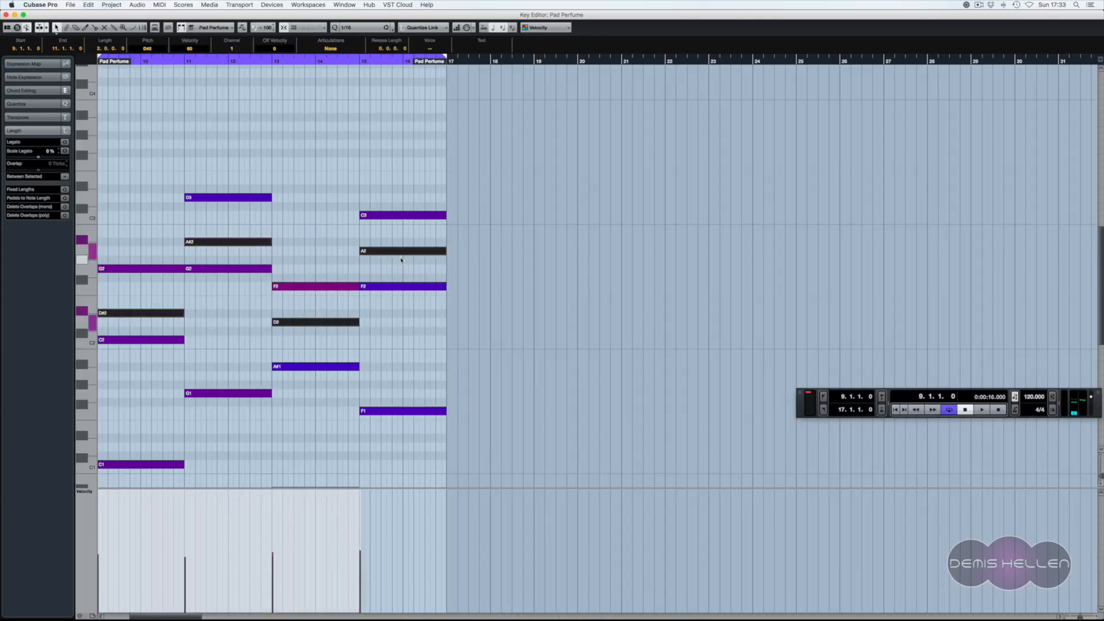
click(401, 260)
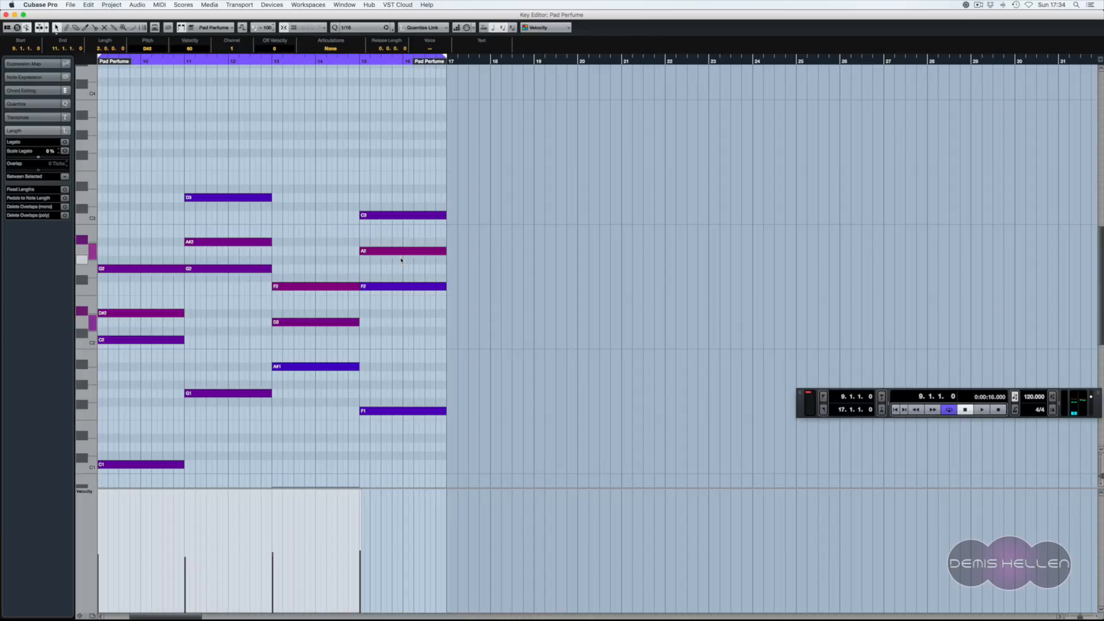
key(super+shift+z)
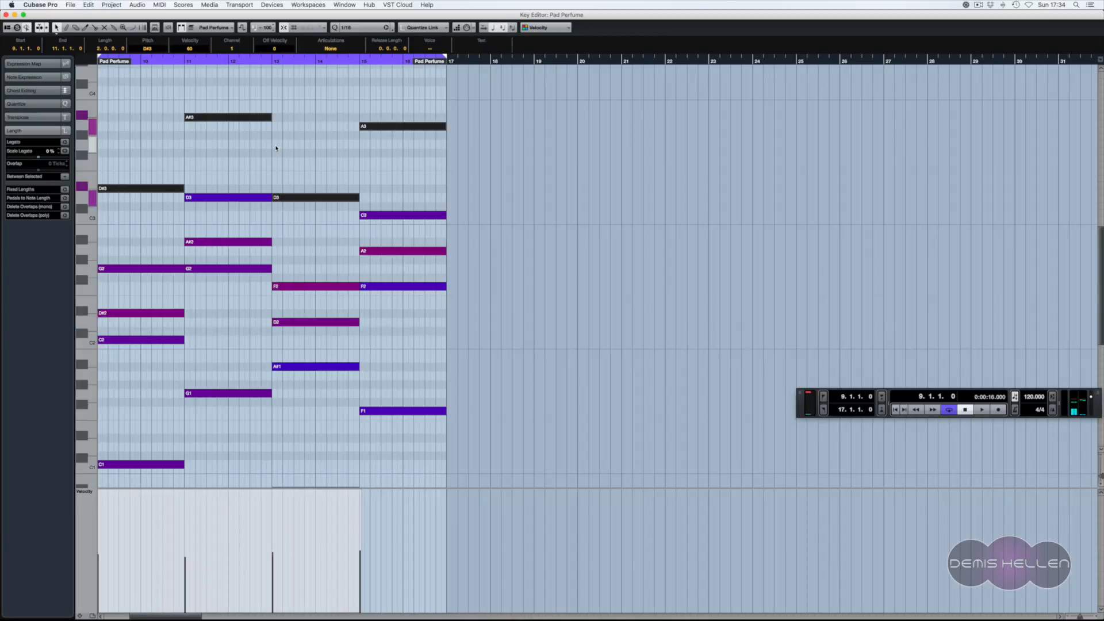
key(space)
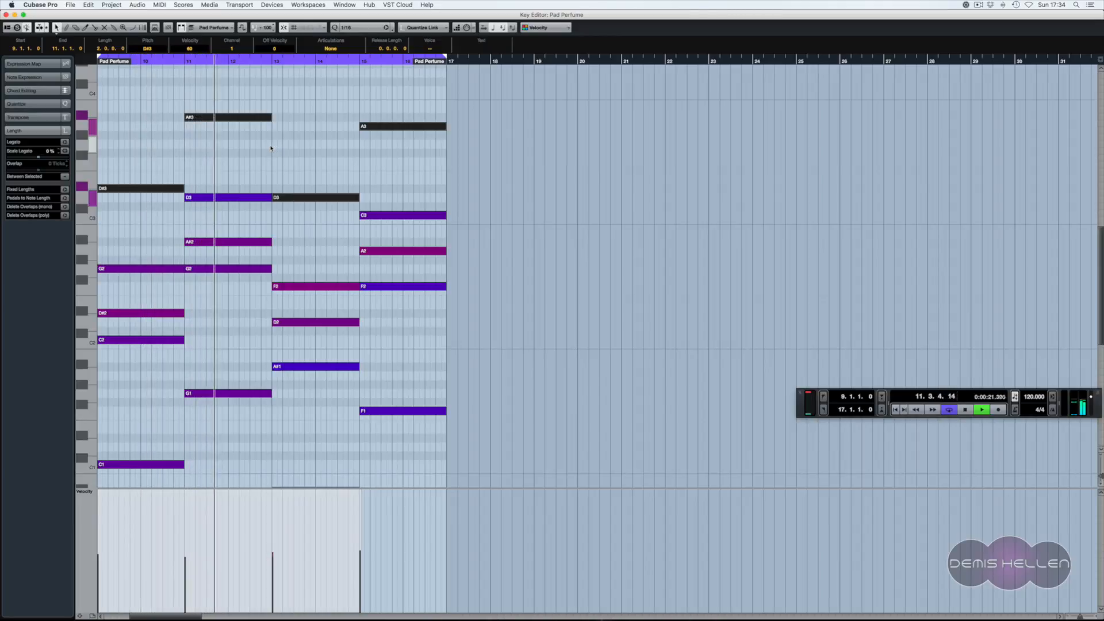
key(space)
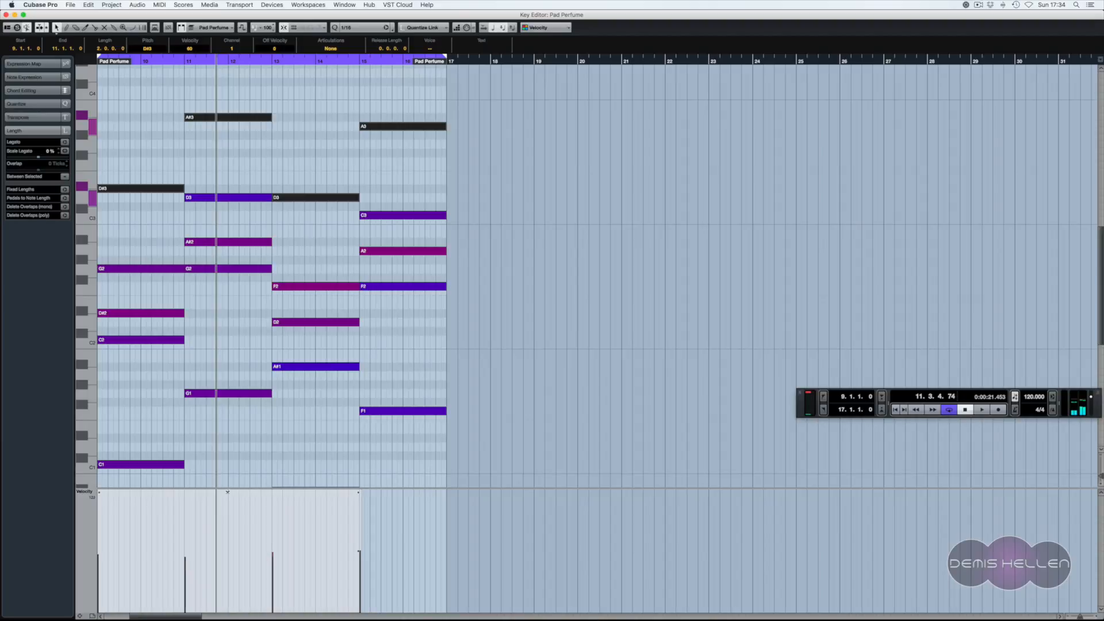
- Deselect the notes and play the Pad Perfume part briefly from bar 9
click(305, 265)
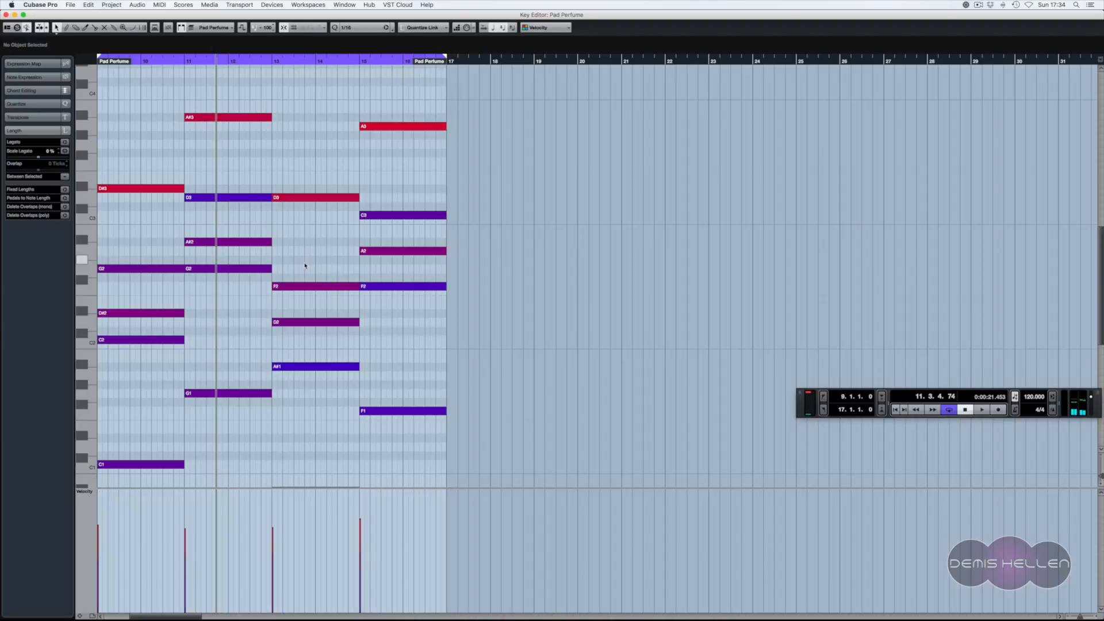
key(space)
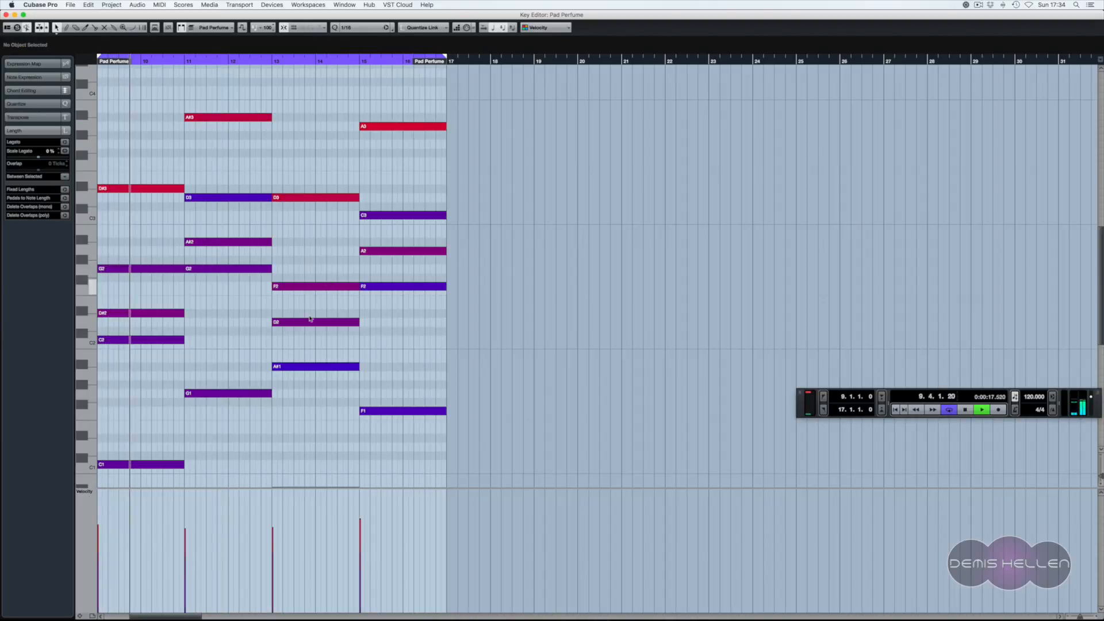
key(space)
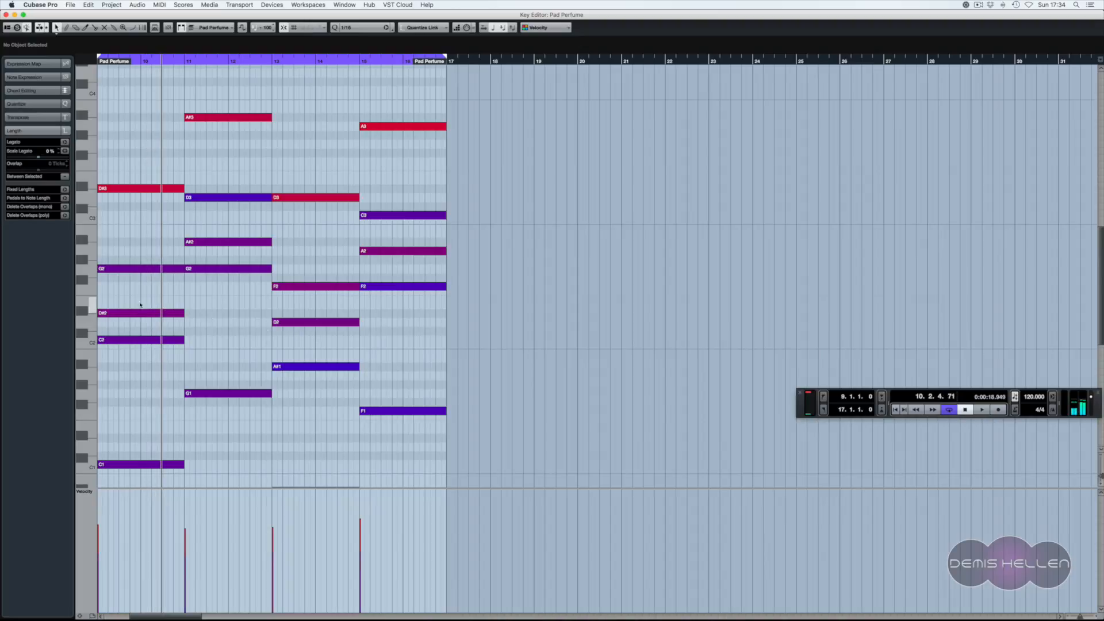
- Raise the first chord's D#2 to E2, play the part through from bar 9, and close the note editor
drag(149, 313, 149, 304)
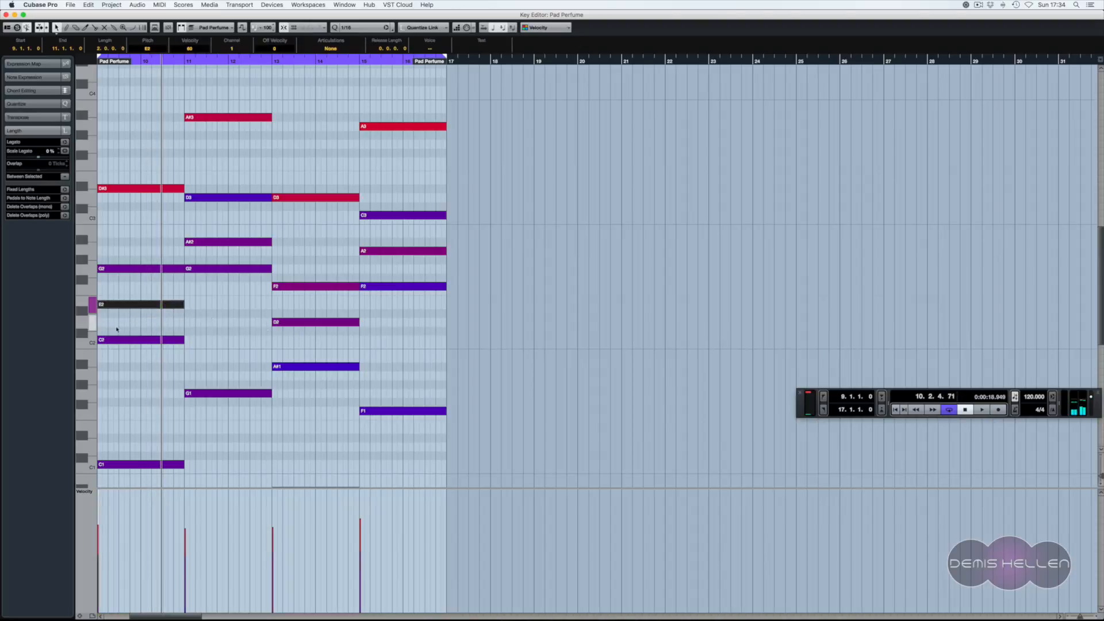
key(KP_1)
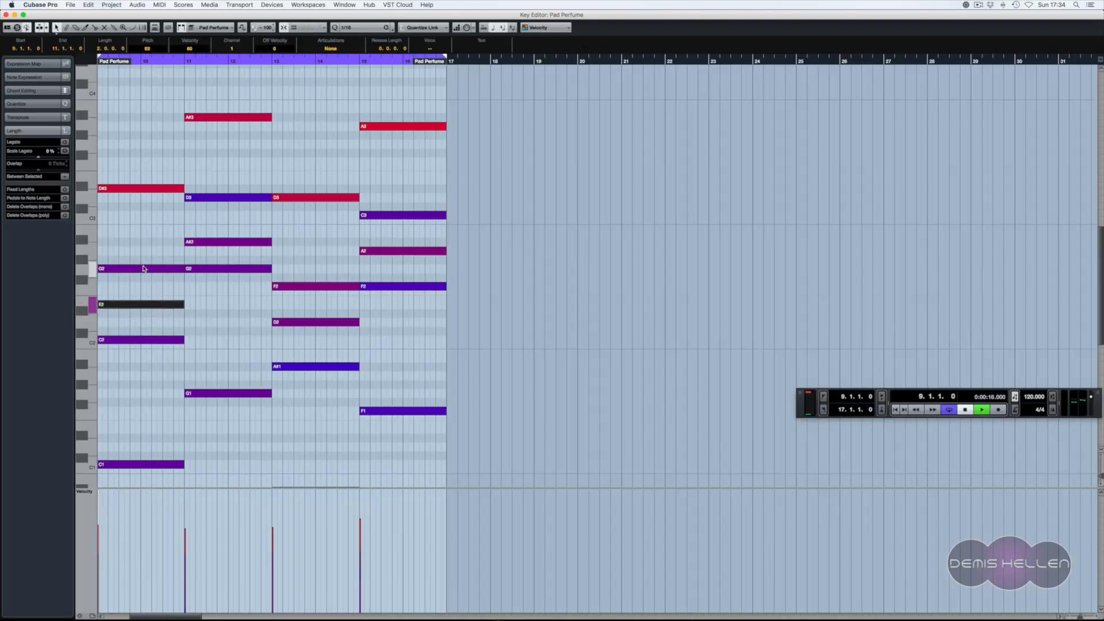
key(space)
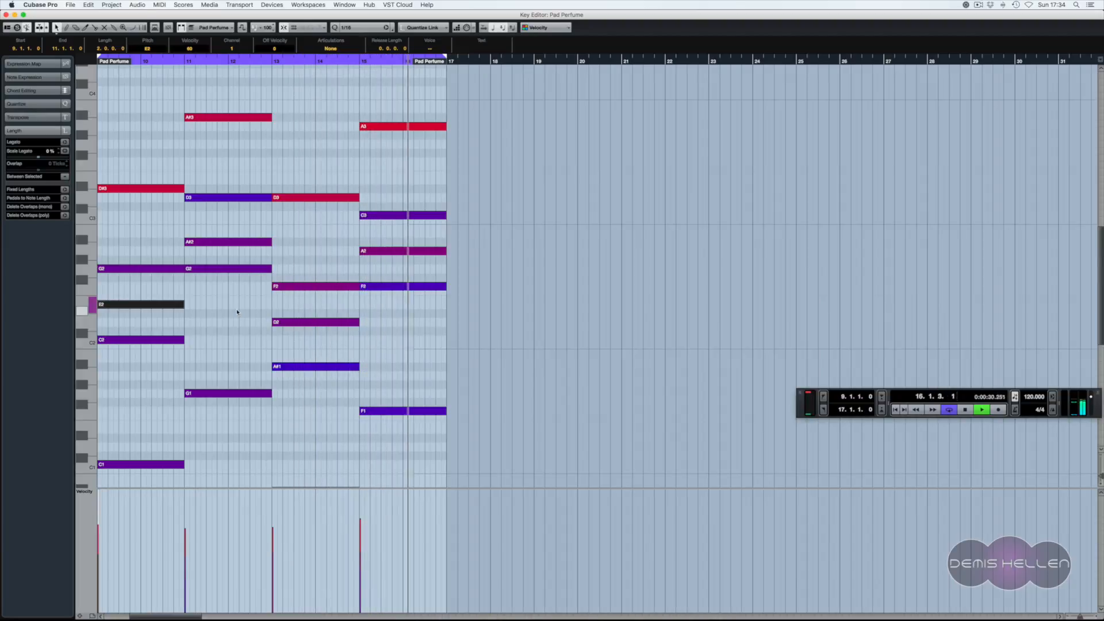
key(space)
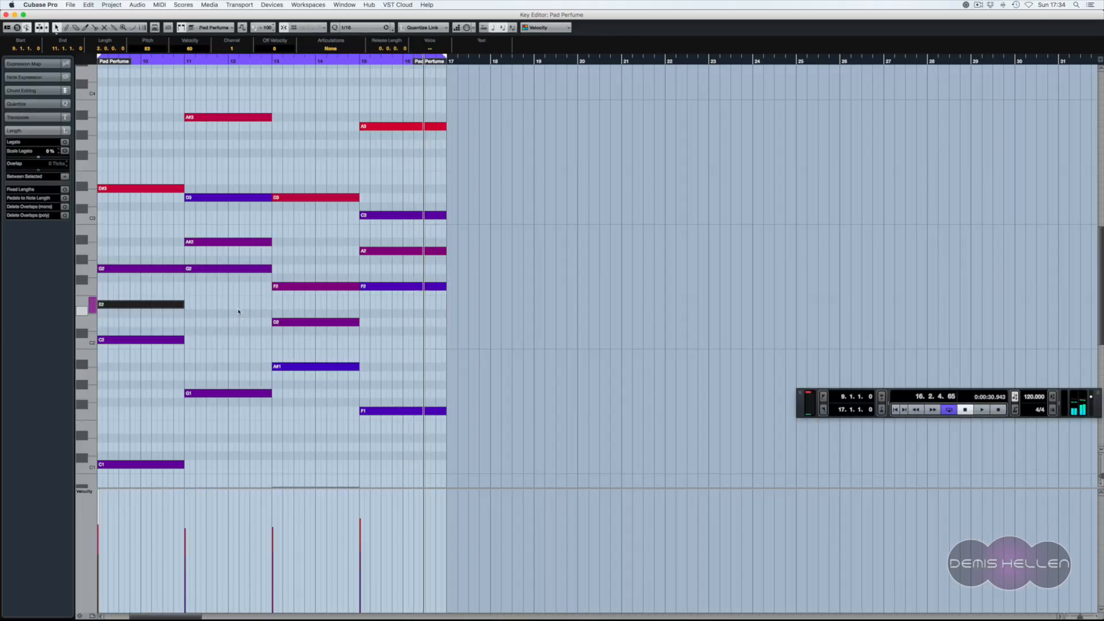
key(Escape)
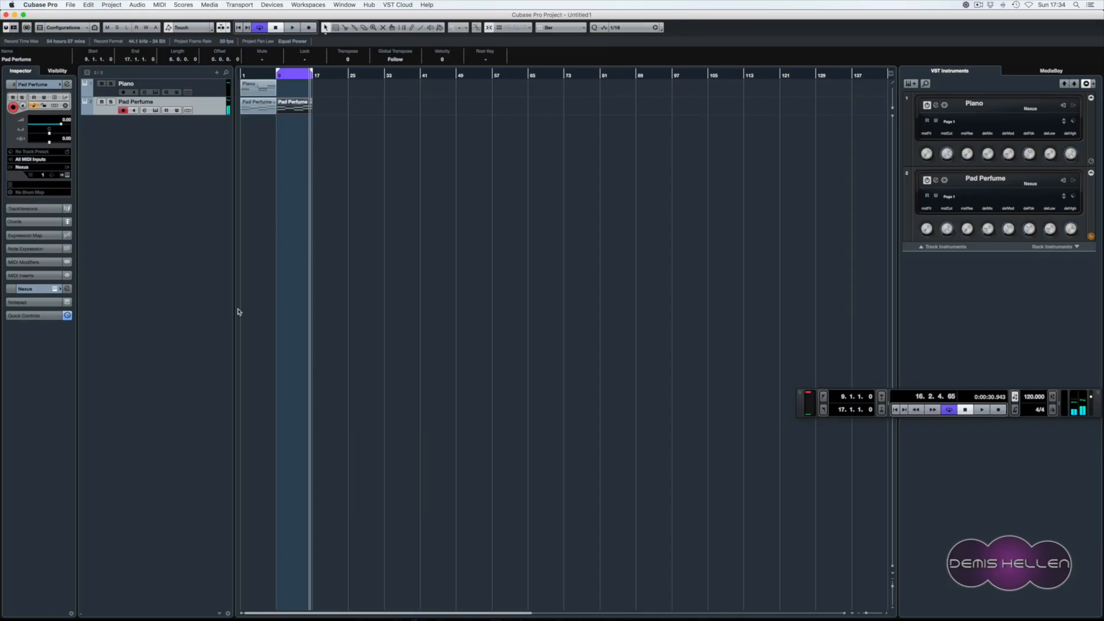
- In the first-section Piano and Pad Perfume parts, raise the opening chord's D#3 to E3 and D#2 to E2
double_click(262, 111)
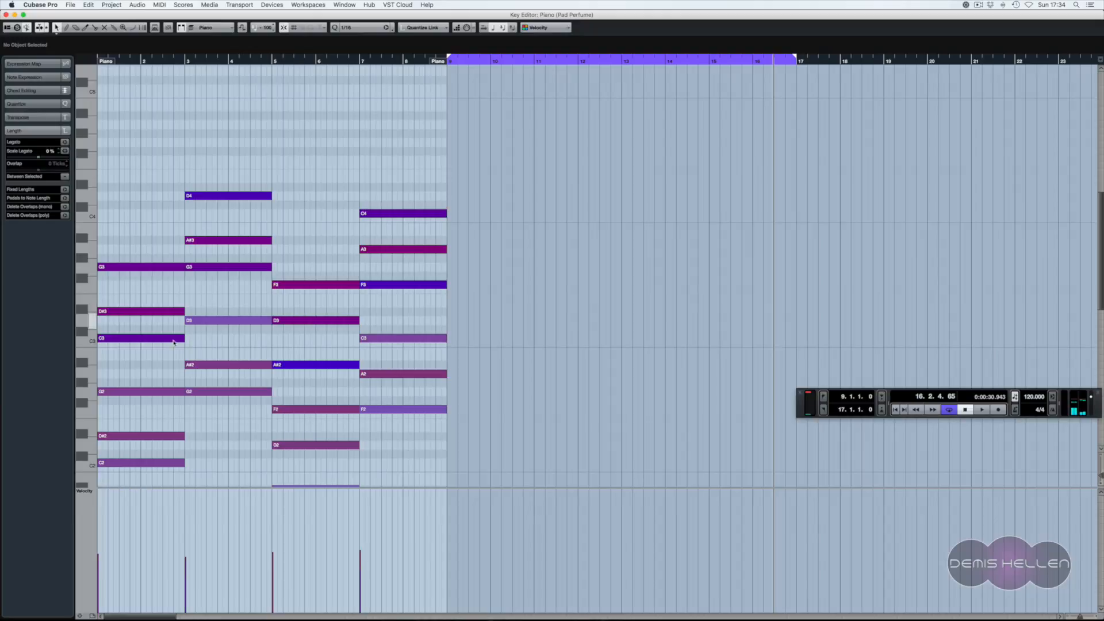
click(120, 312)
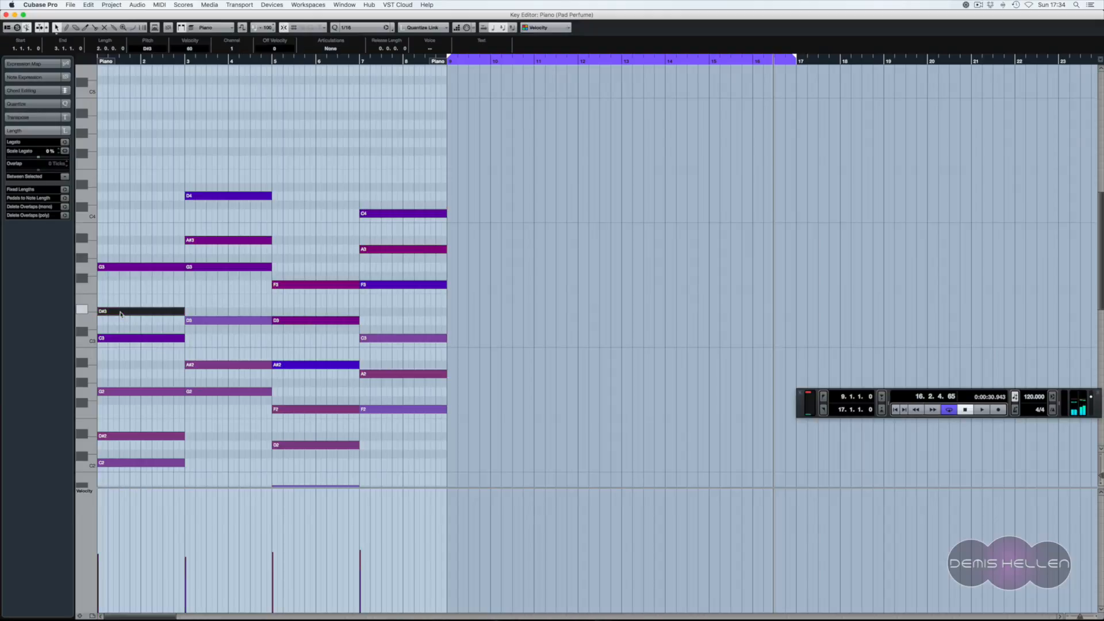
key(Up)
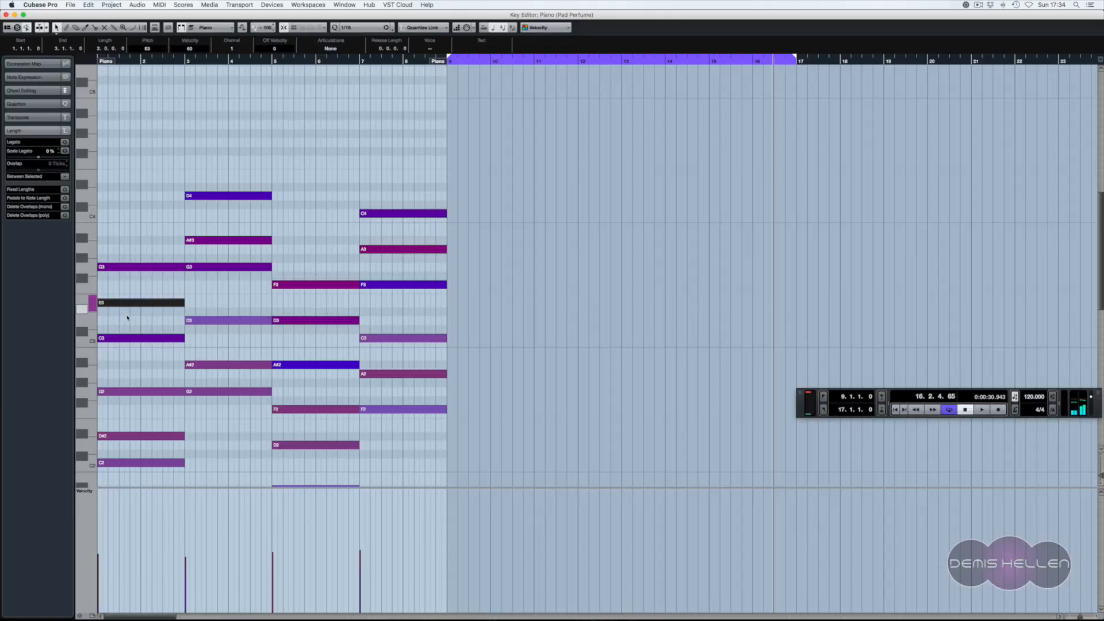
click(114, 437)
key(Up)
key(Return)
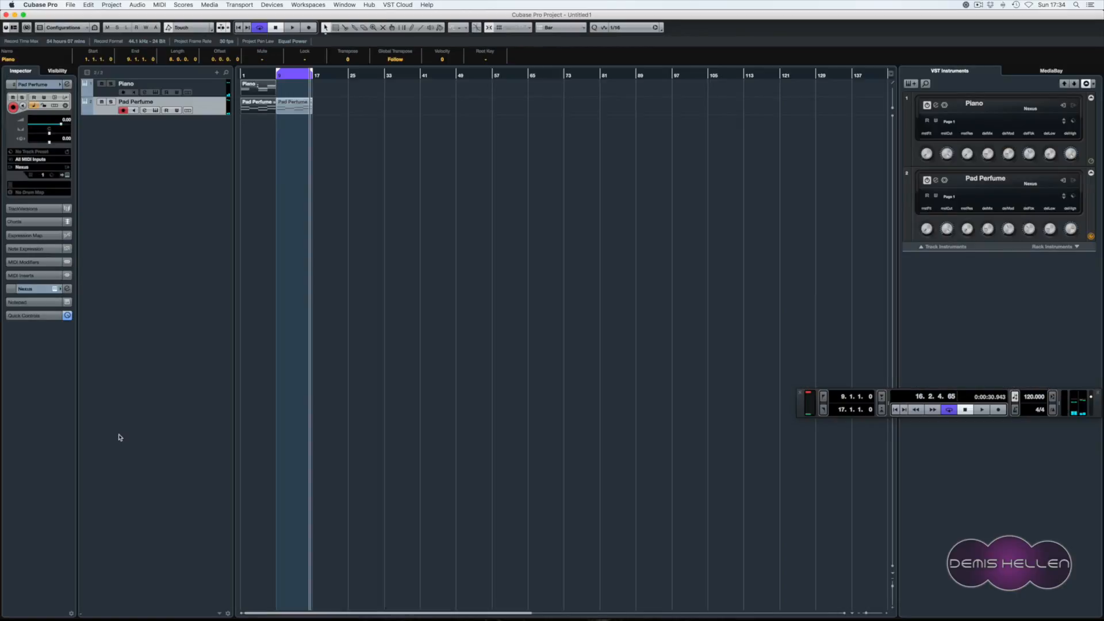
- Deselect the parts and play the arrangement briefly from bar 9
click(312, 187)
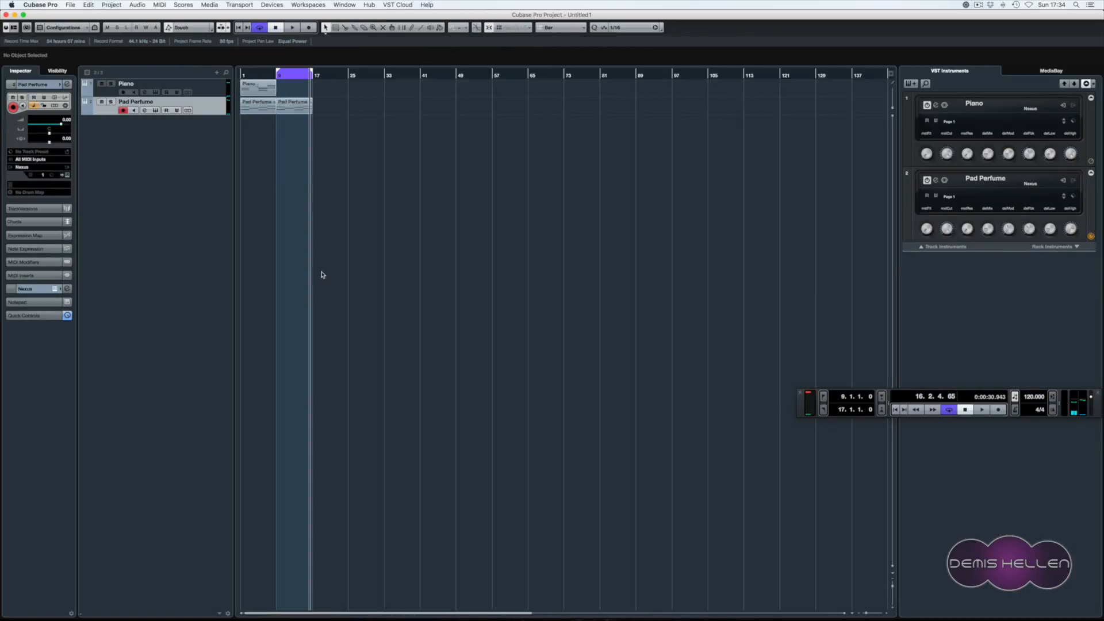
key(space)
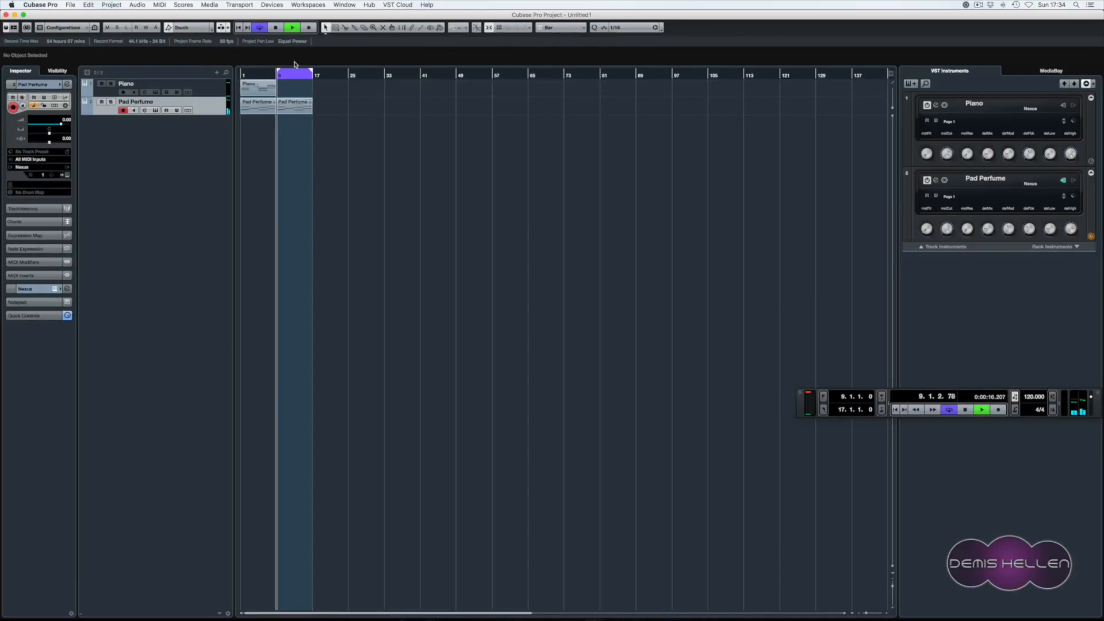
key(space)
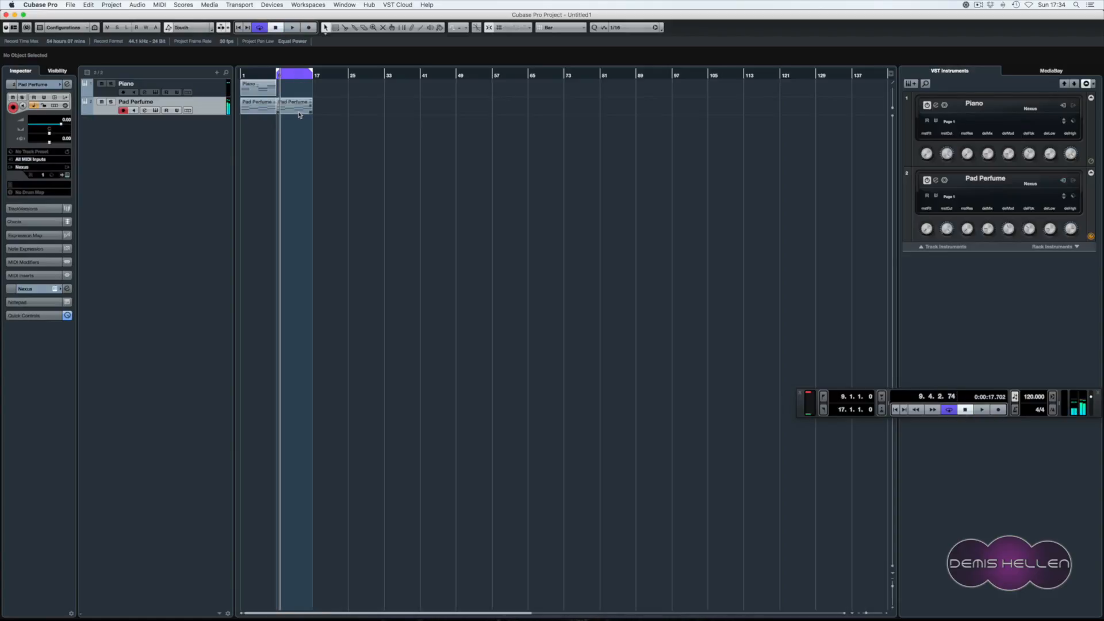
- Add a new instrument track using the Nexus instrument
click(910, 83)
click(521, 172)
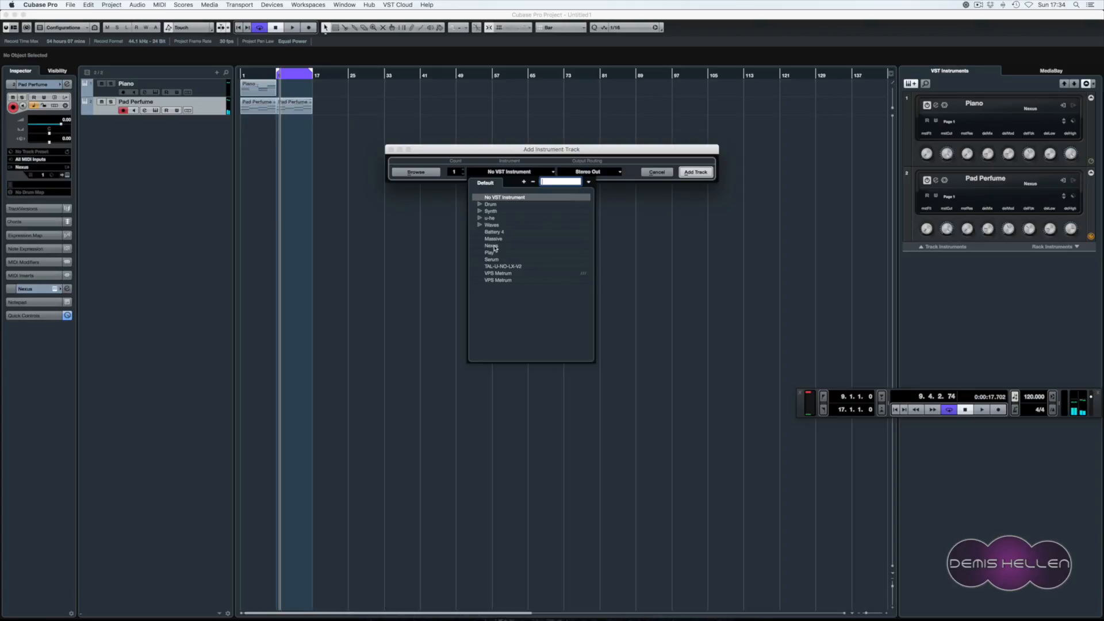
click(493, 246)
click(696, 172)
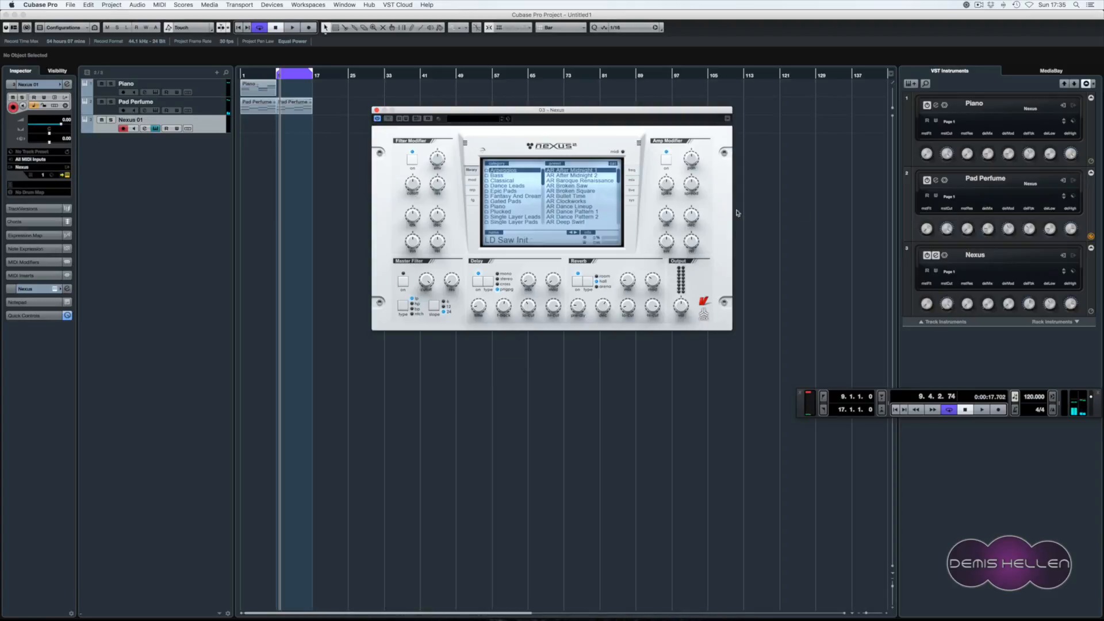
- Load the second PD Airwave TranceSaws preset from the Epic Pads category in the new Nexus and close its window
click(513, 191)
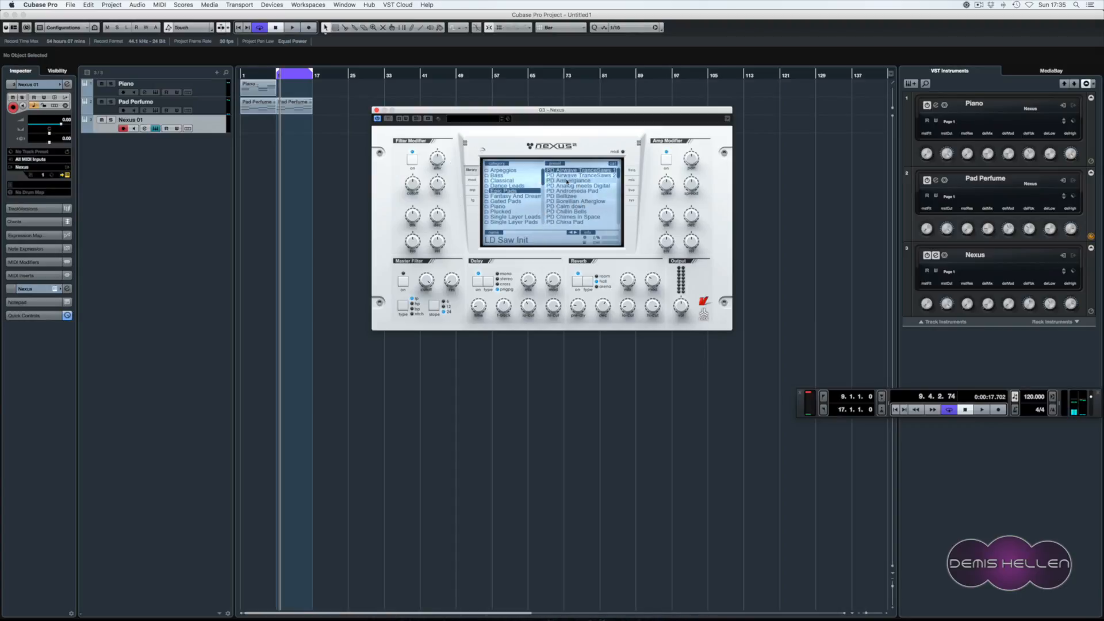
click(586, 176)
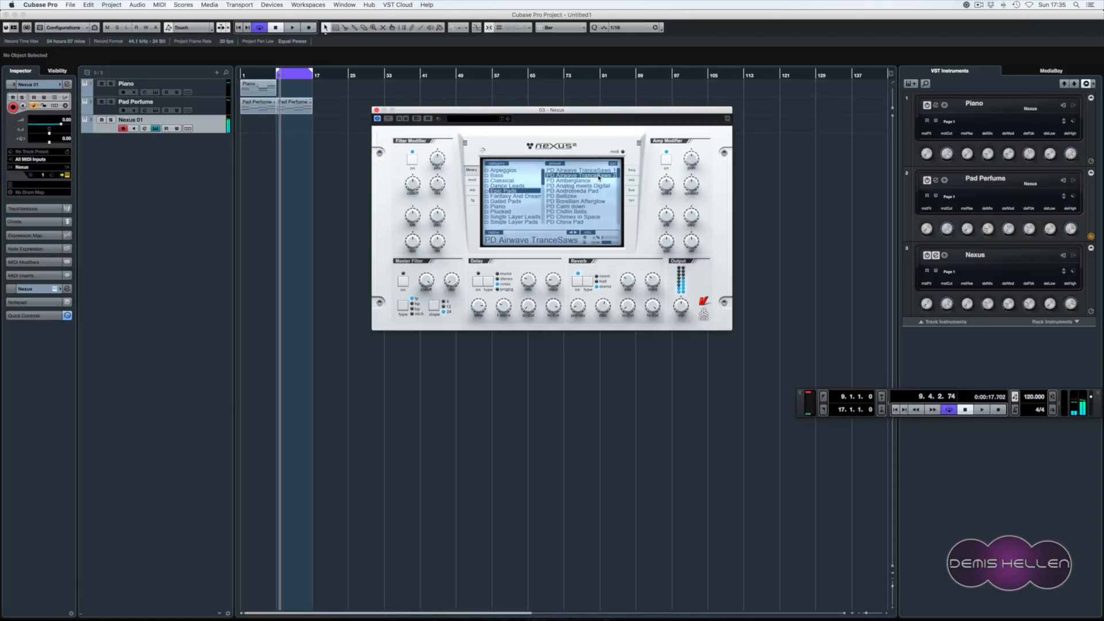
click(376, 110)
- Copy all notes of the second Pad Perfume part into a new Nexus 01 part spanning bars 9 to 17
double_click(301, 113)
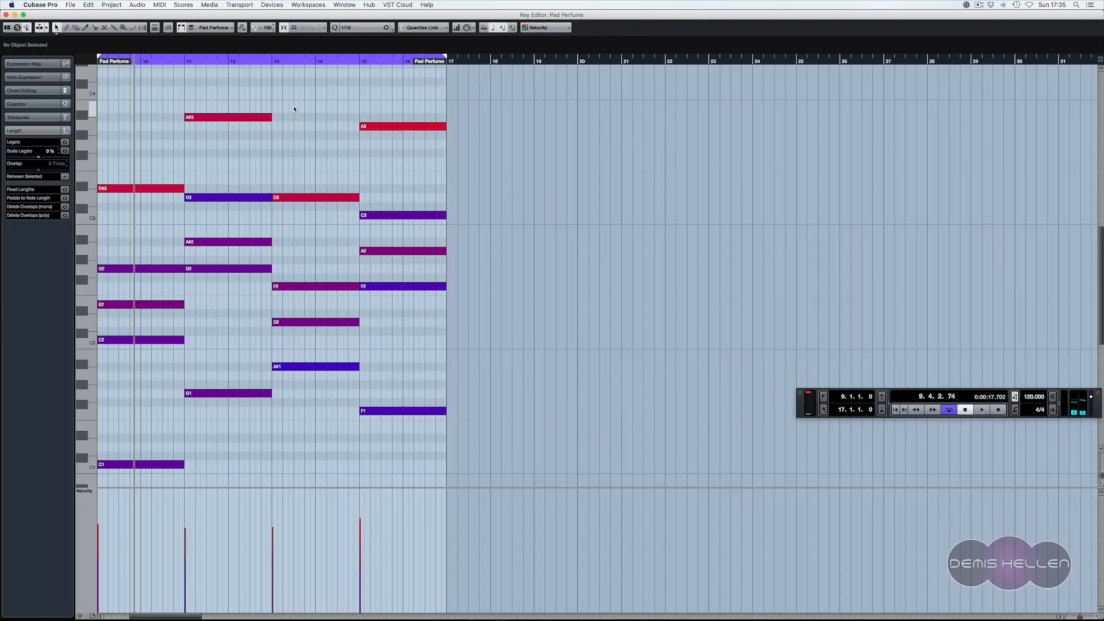
key(super+a)
key(super+w)
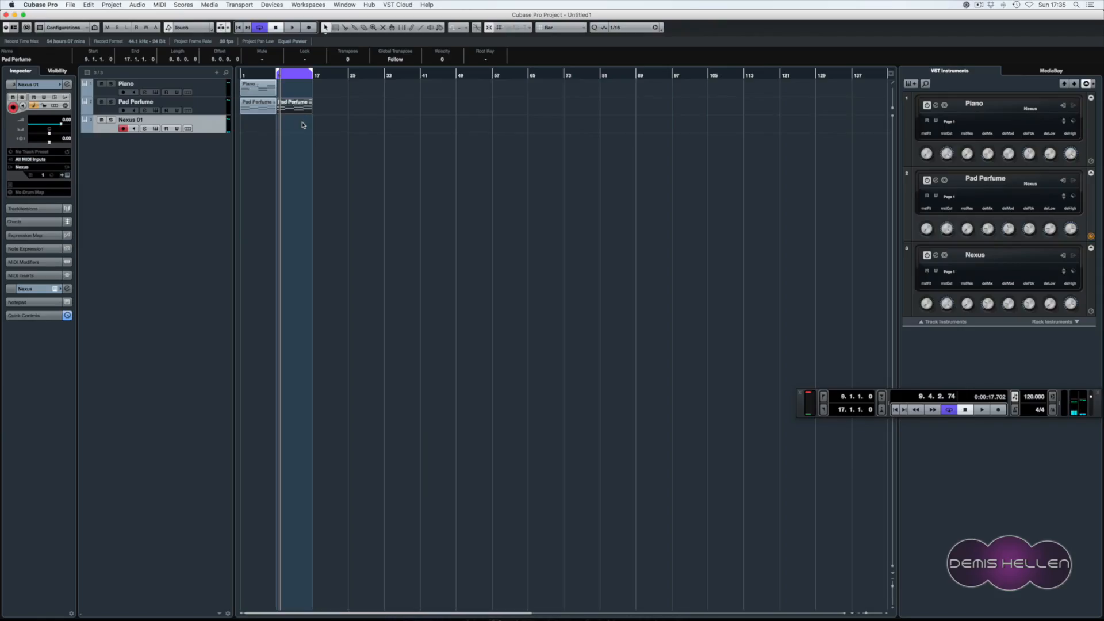
double_click(303, 125)
double_click(303, 125)
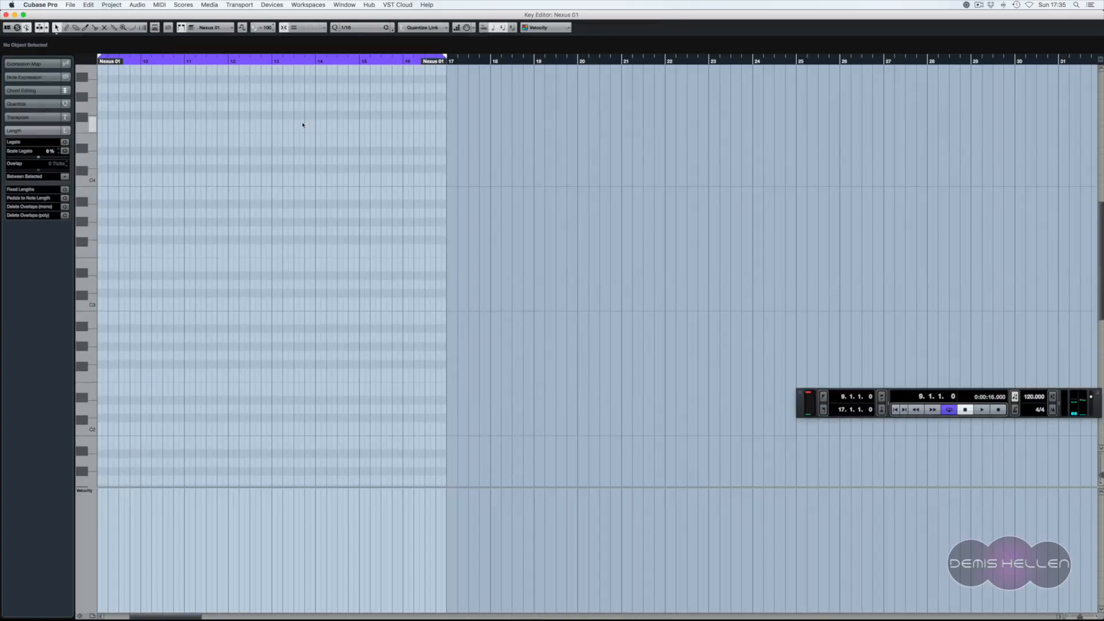
key(super+v)
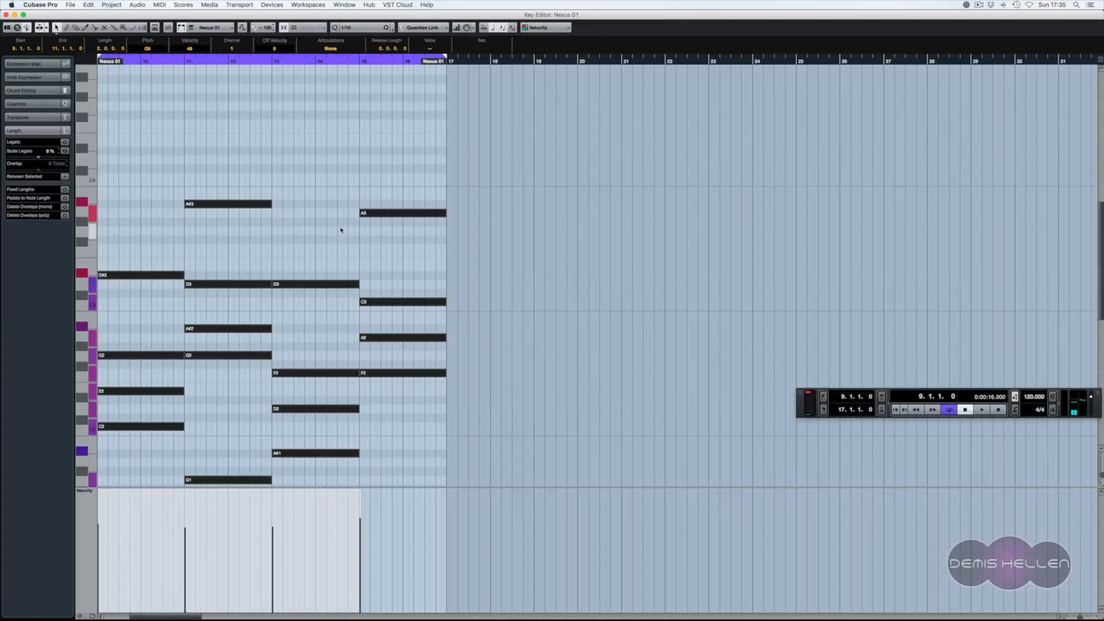
- Delete the upper octave copies D#3, A#3, D3 and A3 from the Nexus 01 part
click(140, 283)
click(140, 276)
key(Delete)
click(230, 203)
key(Delete)
click(316, 284)
key(Delete)
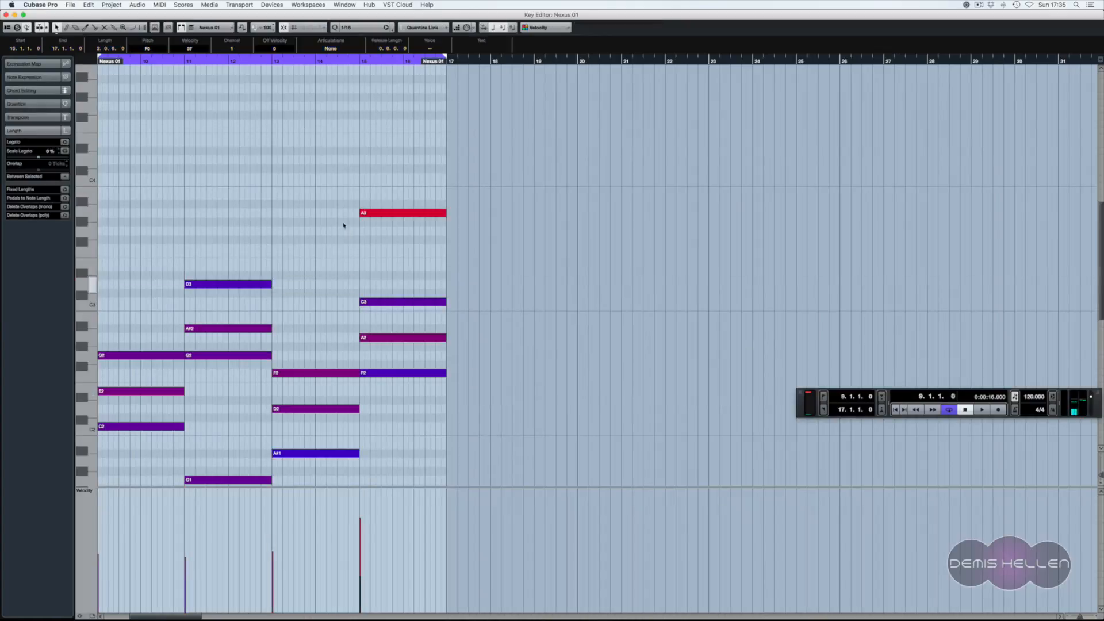
click(390, 213)
key(Delete)
- Move the middle chord notes E2, A#2, D2 and A2 up one octave in the Nexus 01 part
click(140, 391)
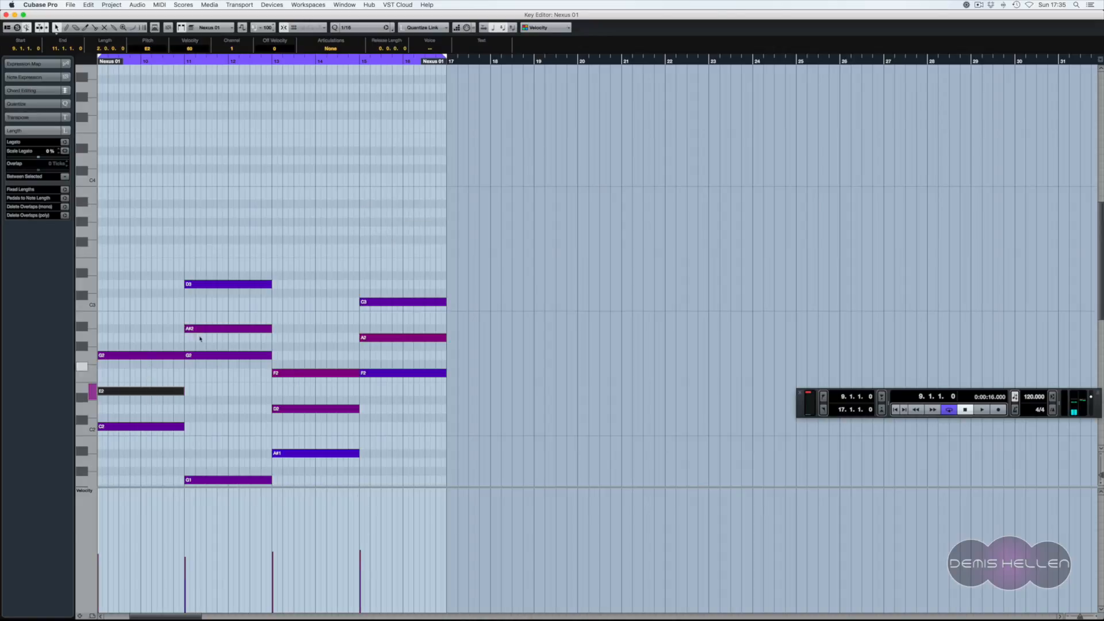
click(195, 342)
click(224, 328)
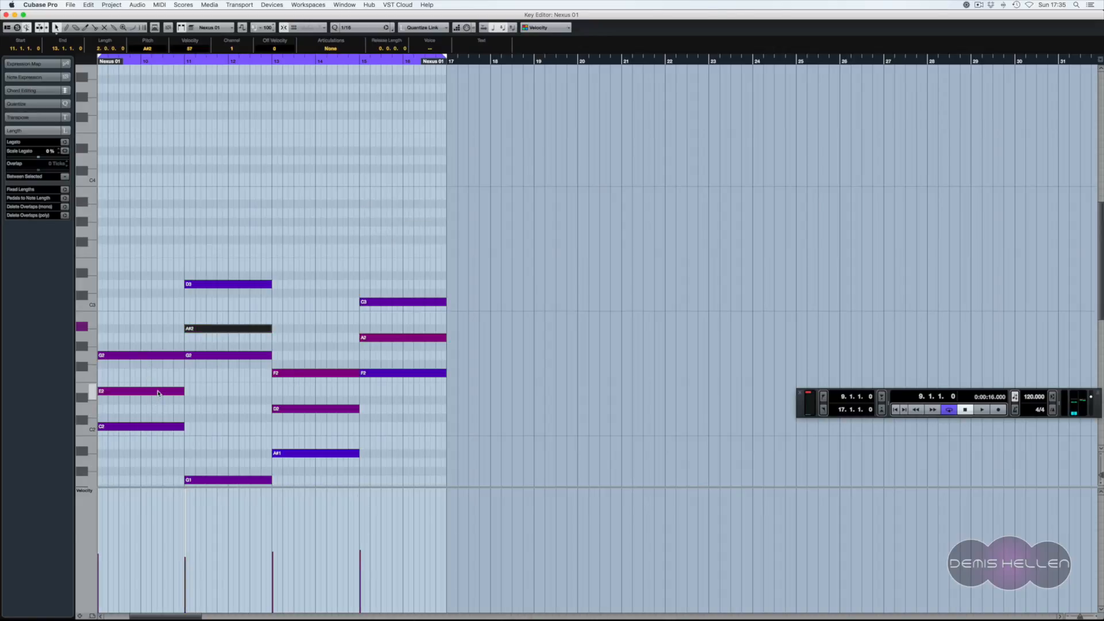
shift+click(158, 392)
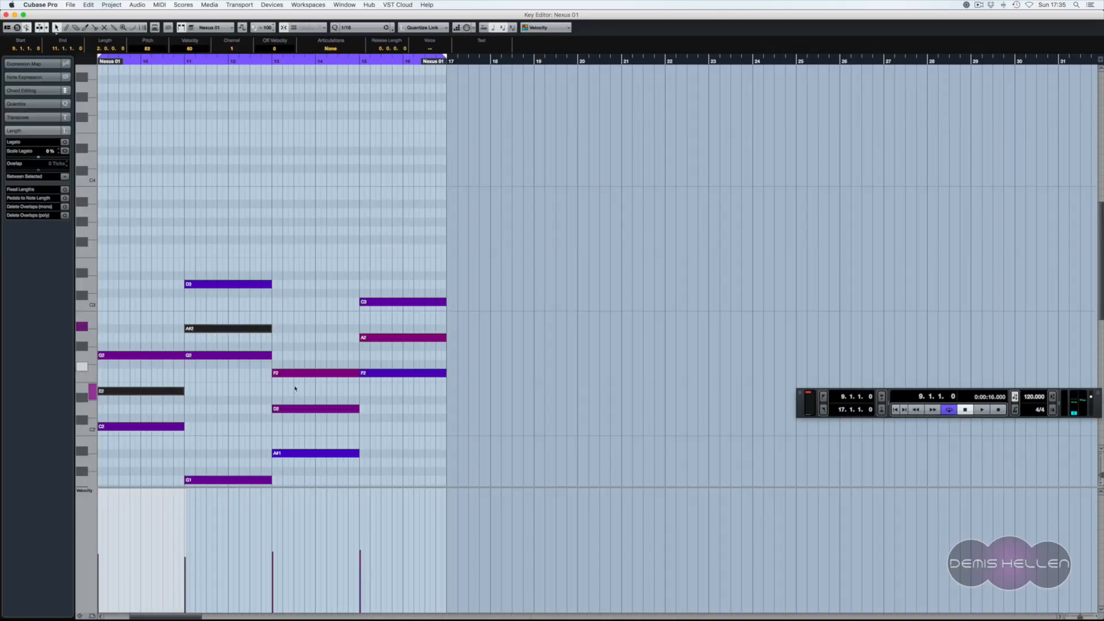
shift+click(407, 338)
key(shift+Up)
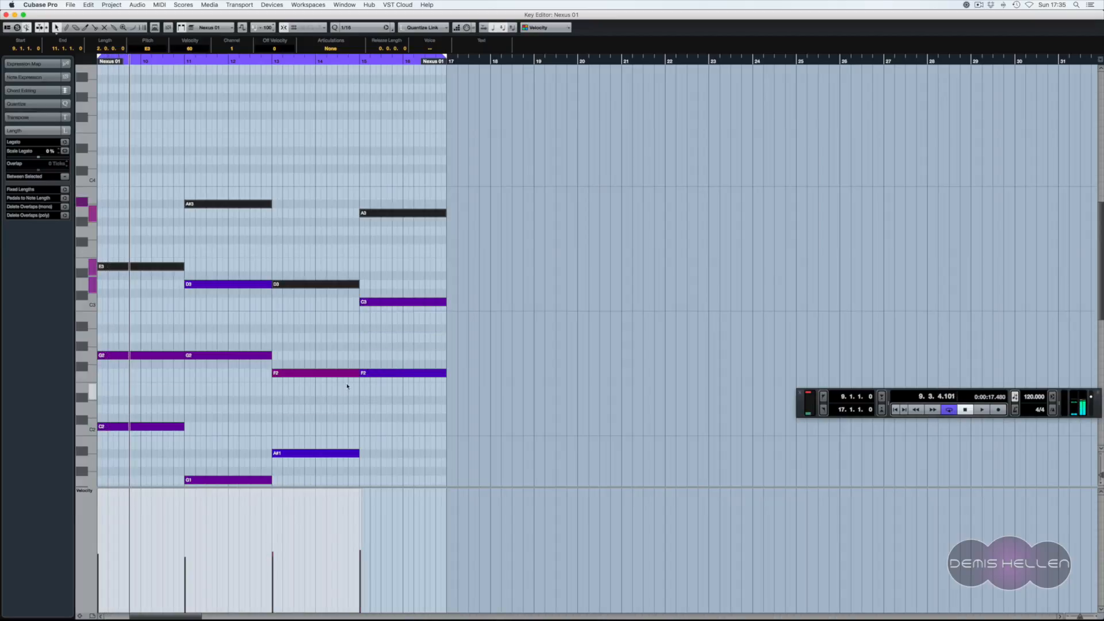
- Transpose all Nexus 01 notes up one octave, play them briefly from bar 9, and deselect the notes
key(ctrl+a)
key(shift+Up)
key(space)
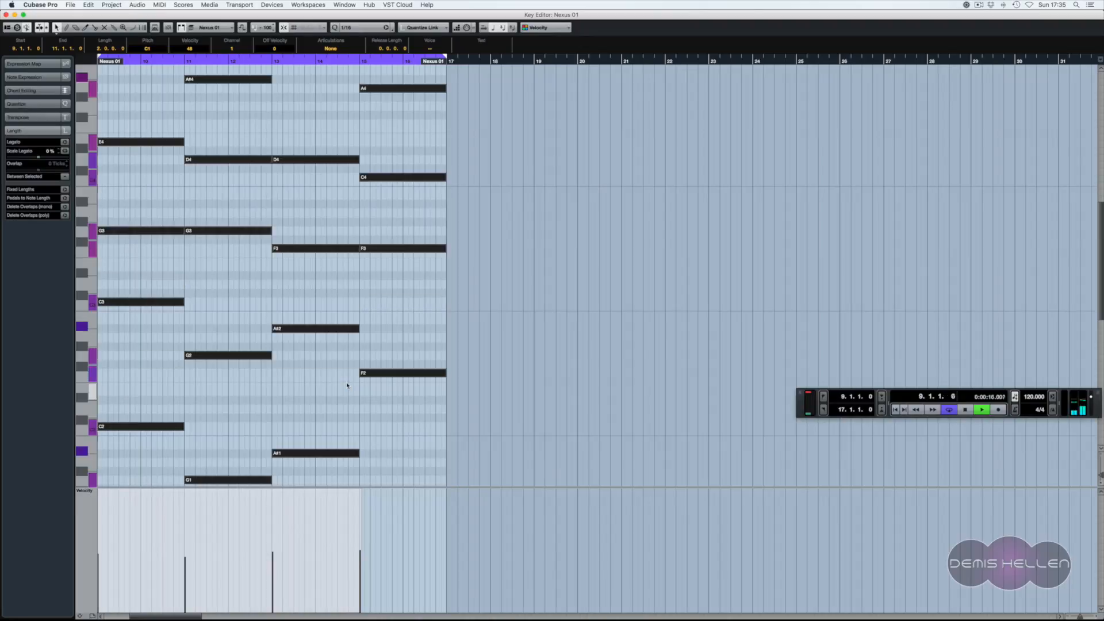
key(space)
click(491, 383)
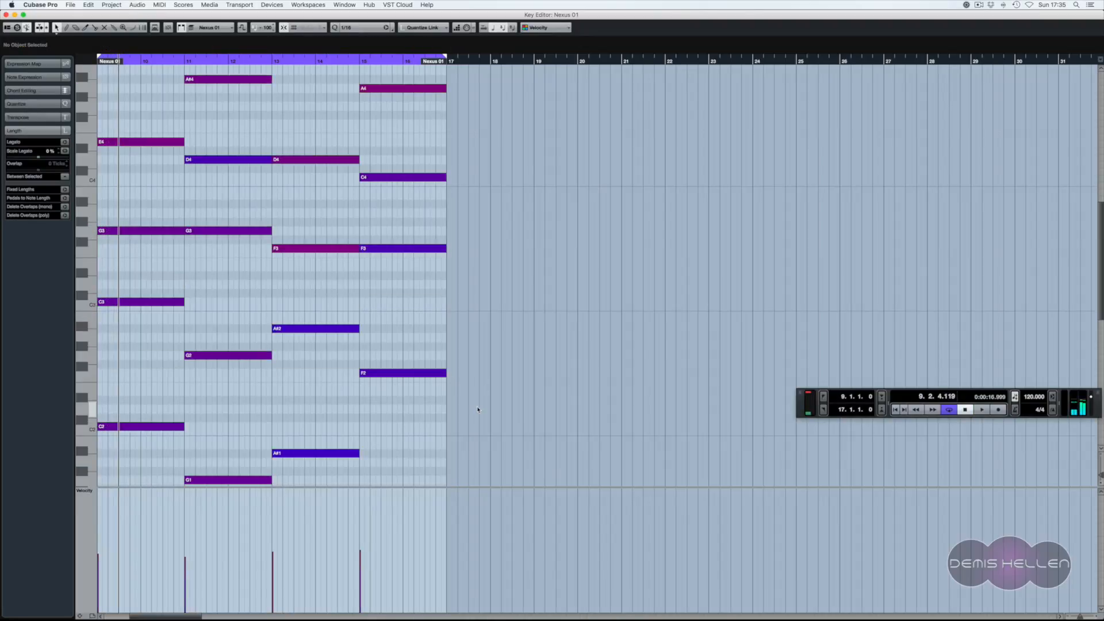
- Delete the lowest bass notes of the second and fourth chords in Nexus 01, and play the layered pads from bar 9
scroll(478, 409, down, 5)
drag(140, 380, 462, 430)
key(Delete)
key(Delete)
key(space)
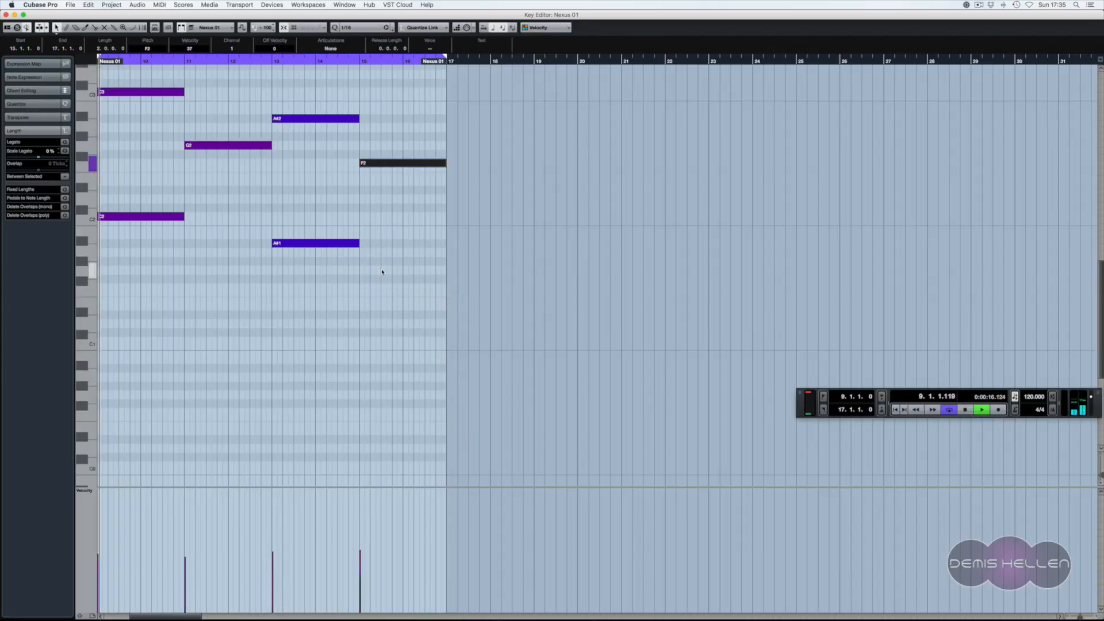
key(Return)
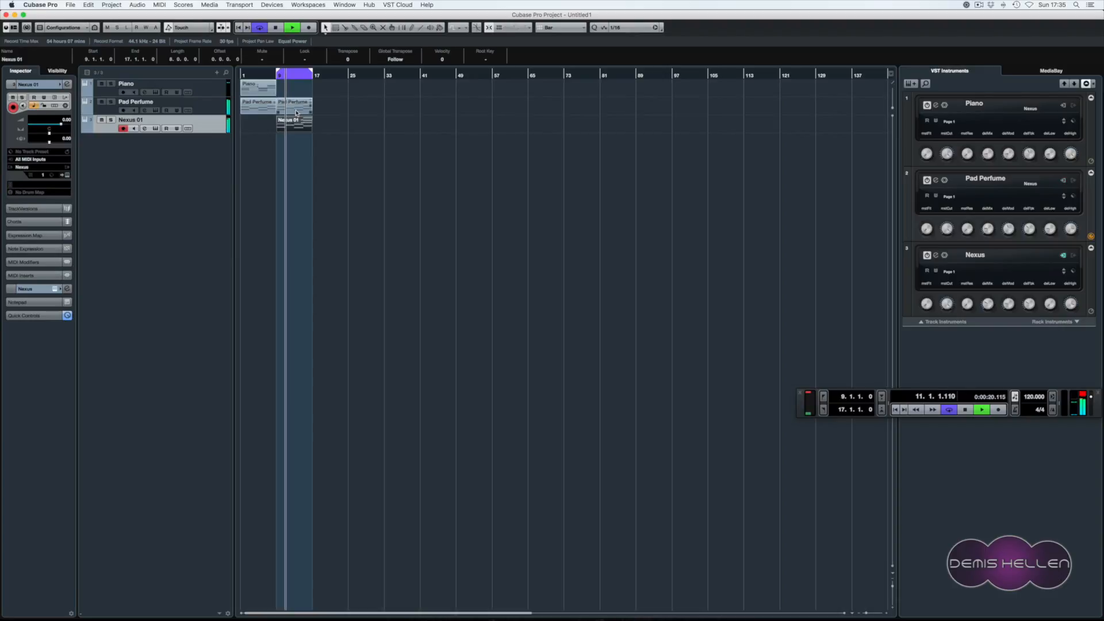
key(space)
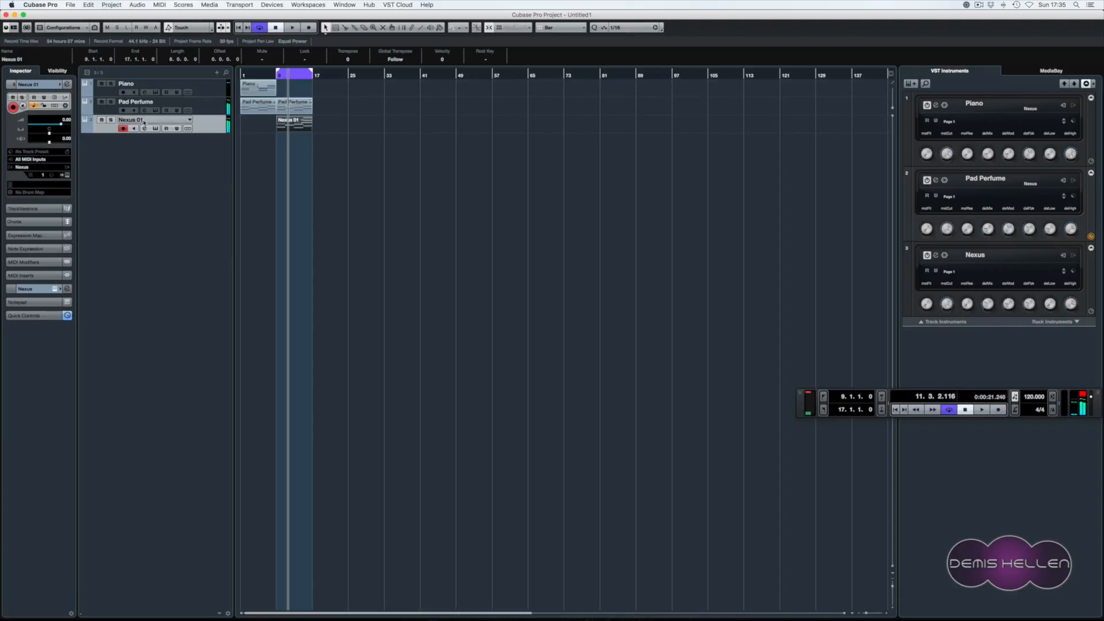
- Show the Nexus instrument of the Nexus 01 track, play the layered pads briefly from bar 9, and close the instrument
click(68, 174)
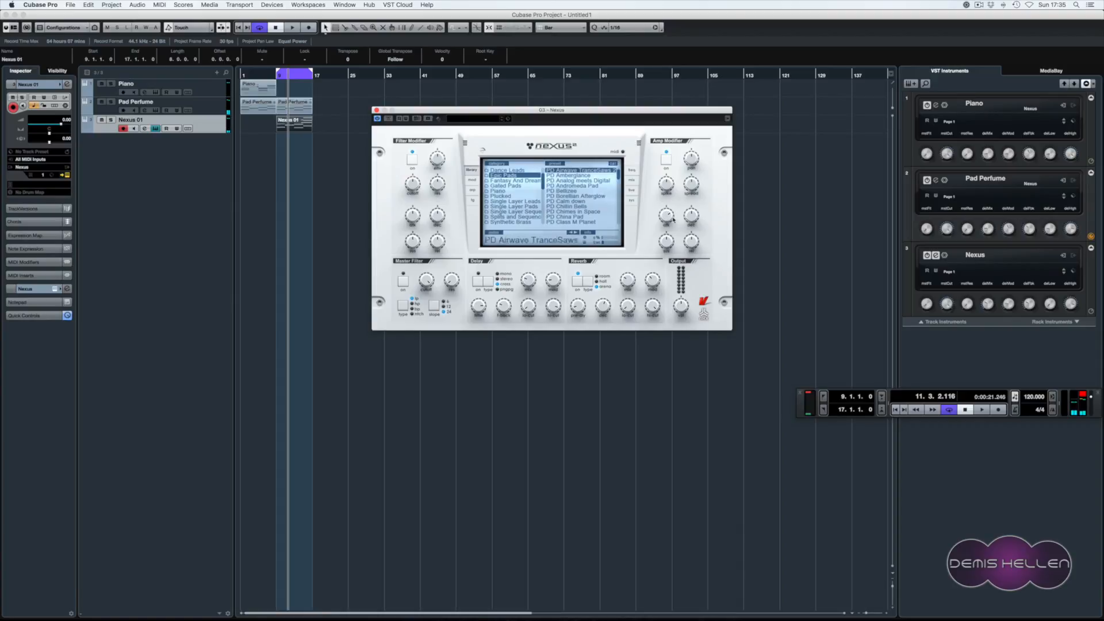
key(space)
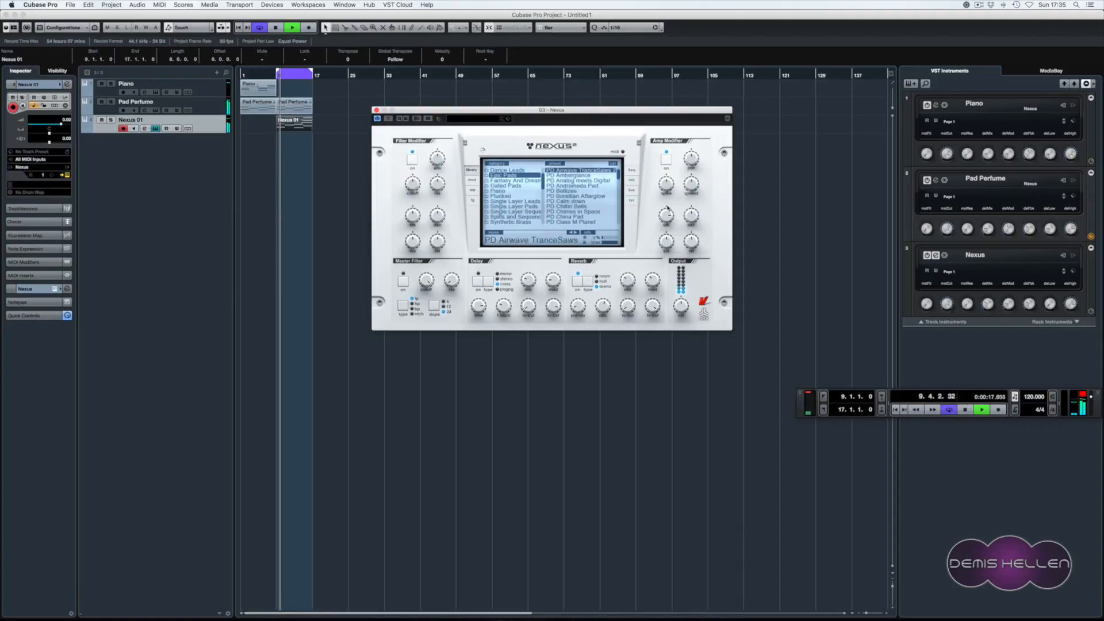
key(space)
click(376, 110)
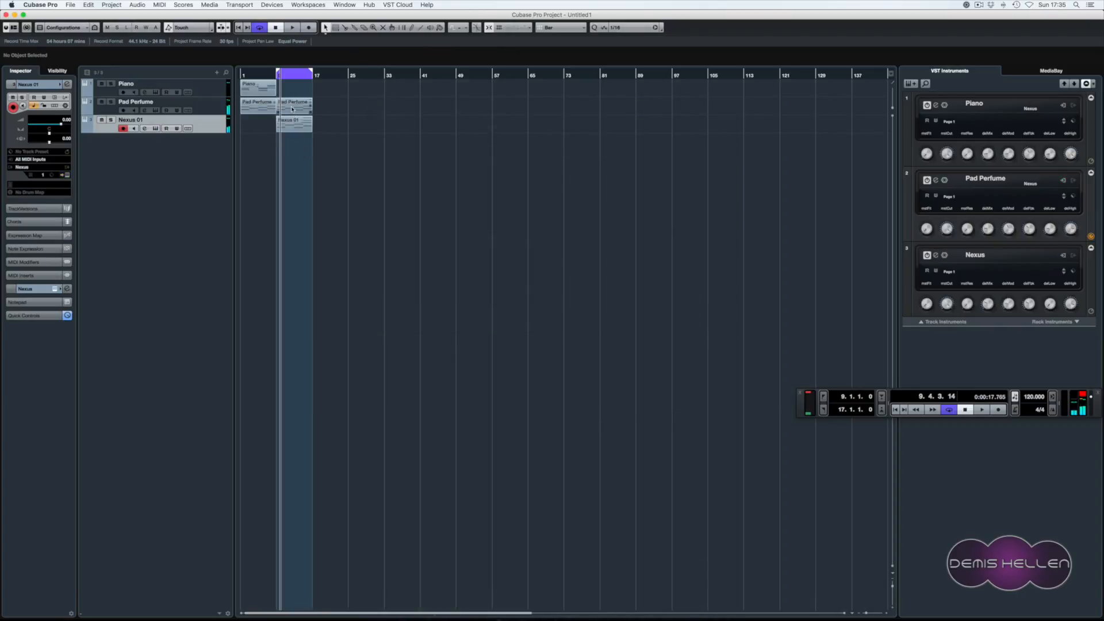
- Raise the first chord's top note to E3 in the Pad Perfume part at bar 9
double_click(294, 106)
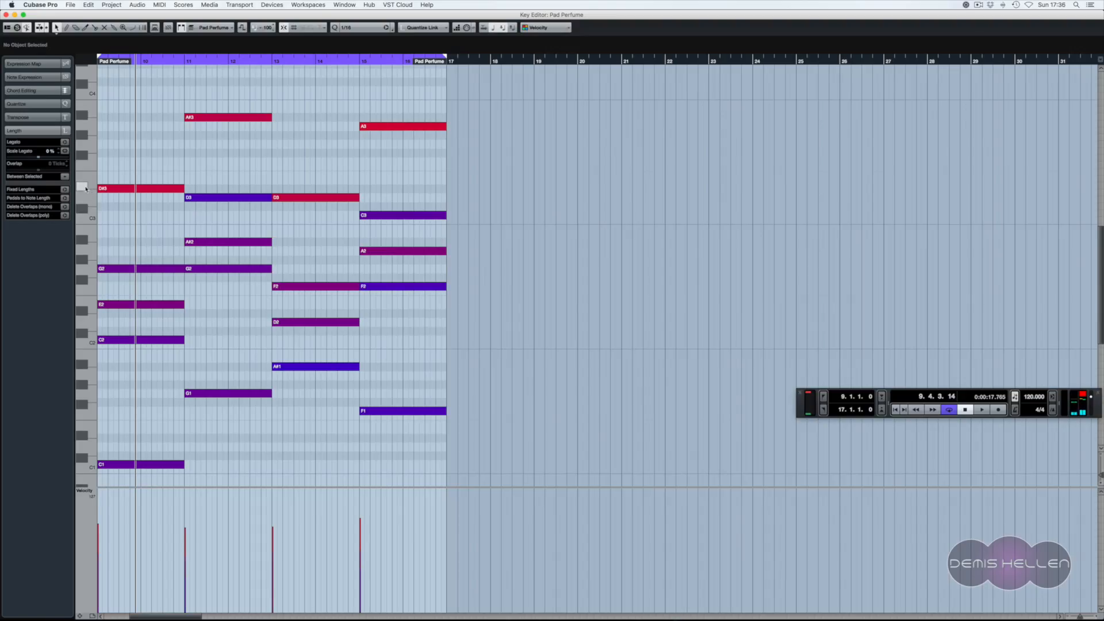
click(137, 190)
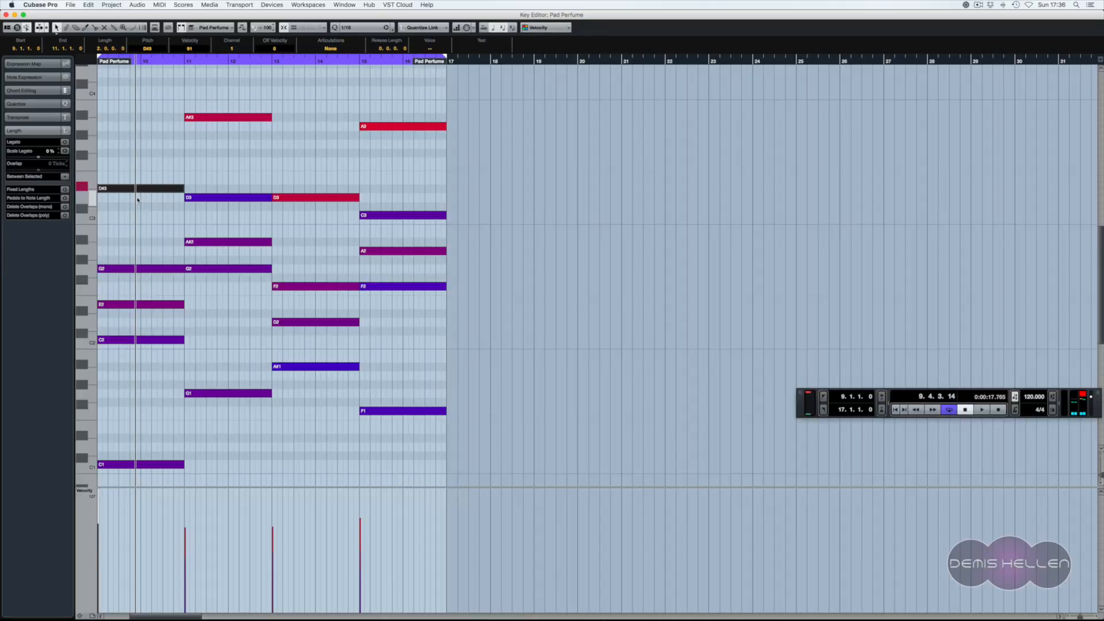
key(Up)
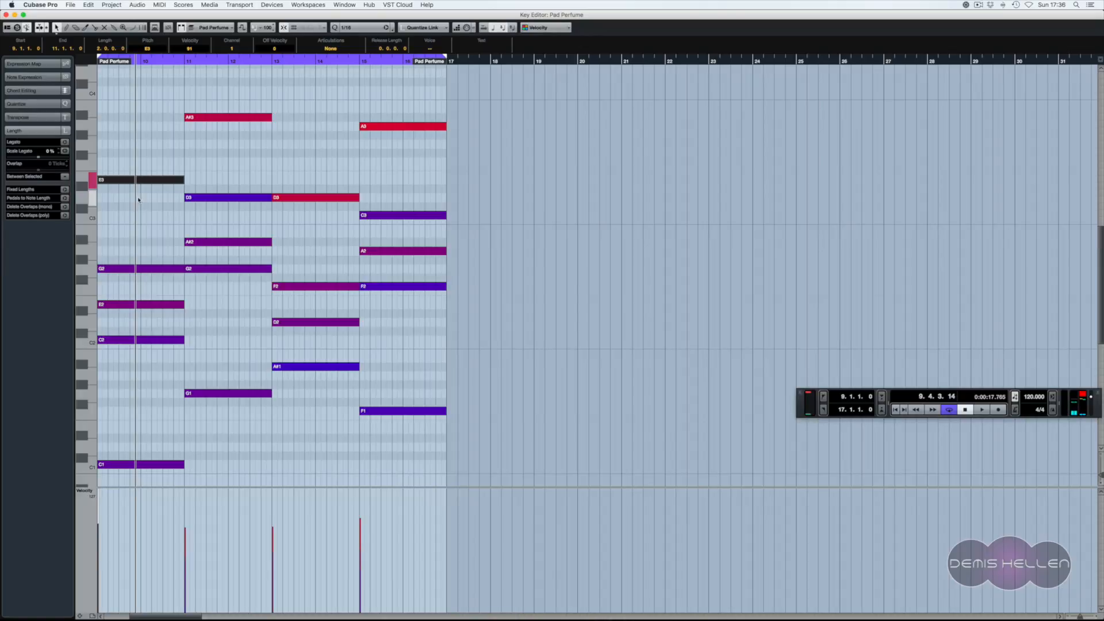
key(Escape)
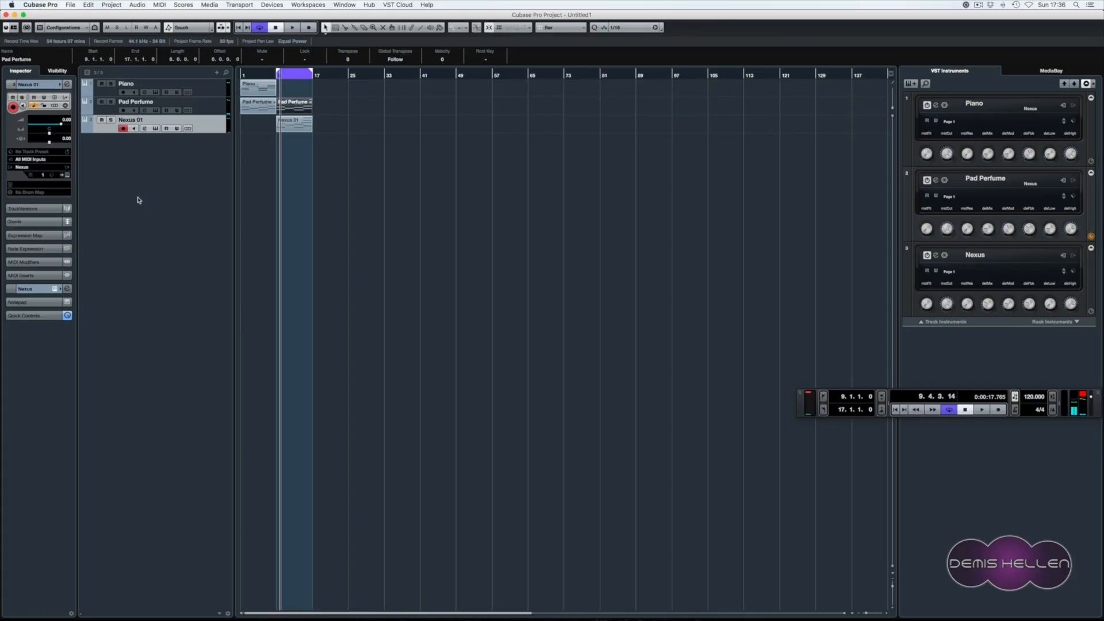
- Examine the notes of the Piano part, the first Pad Perfume part and the Pad Perfume part at bar 9
click(251, 105)
shift+click(257, 86)
double_click(257, 89)
key(Escape)
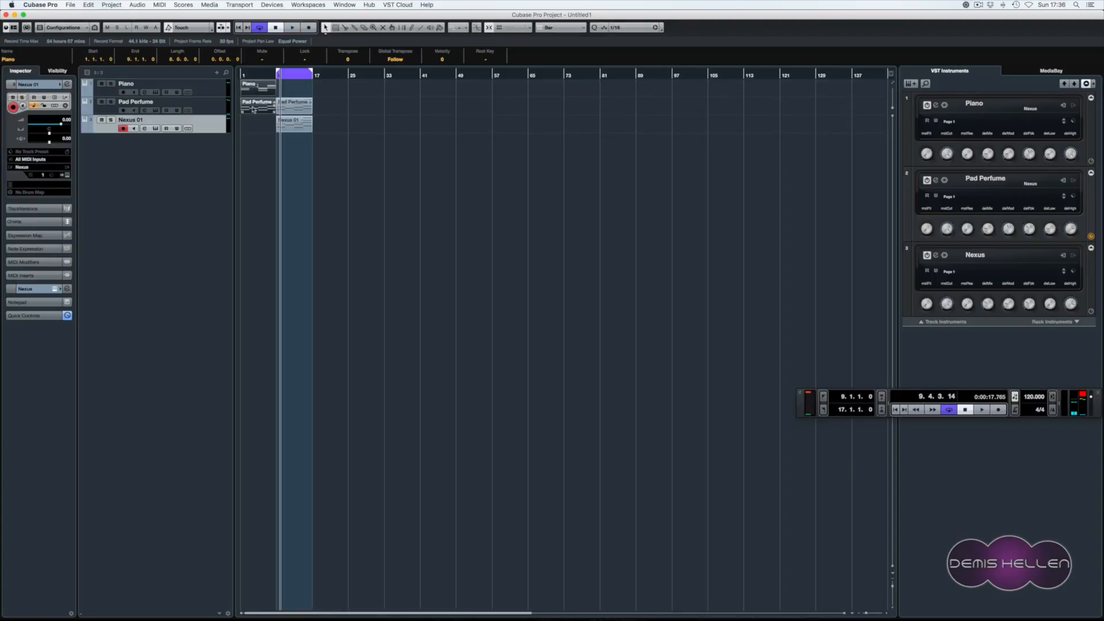
click(255, 105)
double_click(255, 105)
key(Escape)
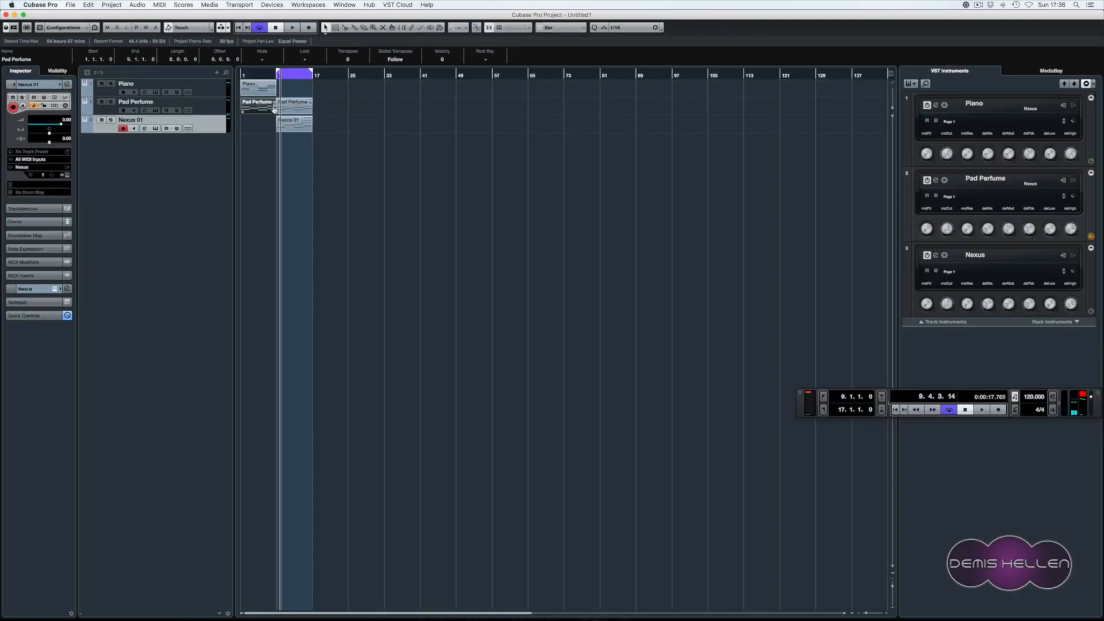
click(291, 108)
double_click(290, 108)
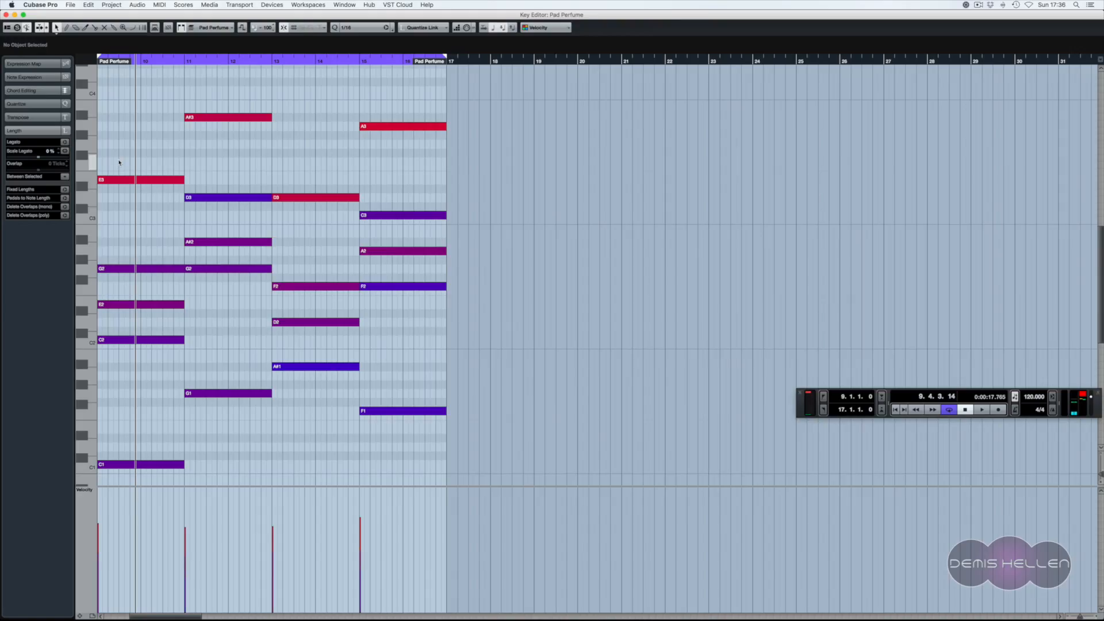
key(Escape)
- Play the layered pads from bar 9 while viewing the Nexus 01 instrument's settings, and close the instrument after stopping
key(space)
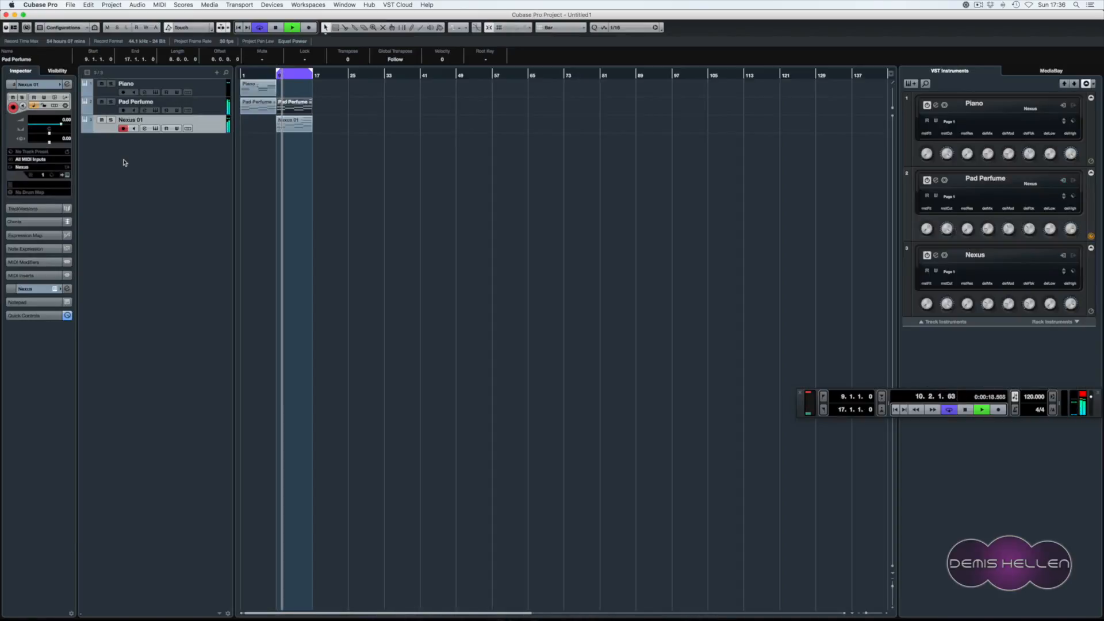
click(65, 175)
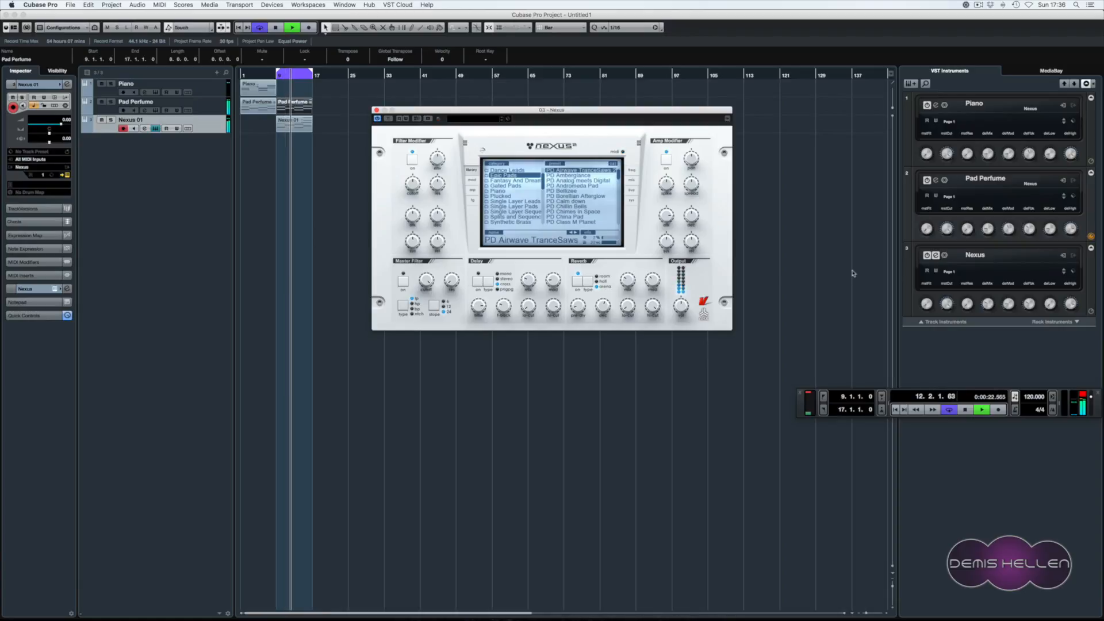
key(space)
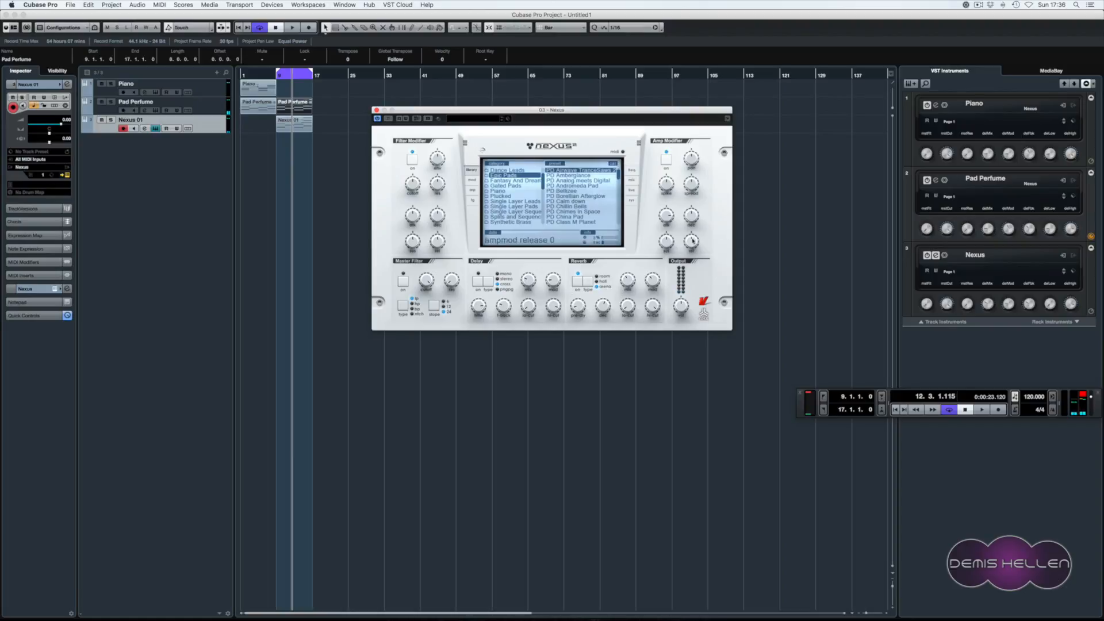
click(376, 109)
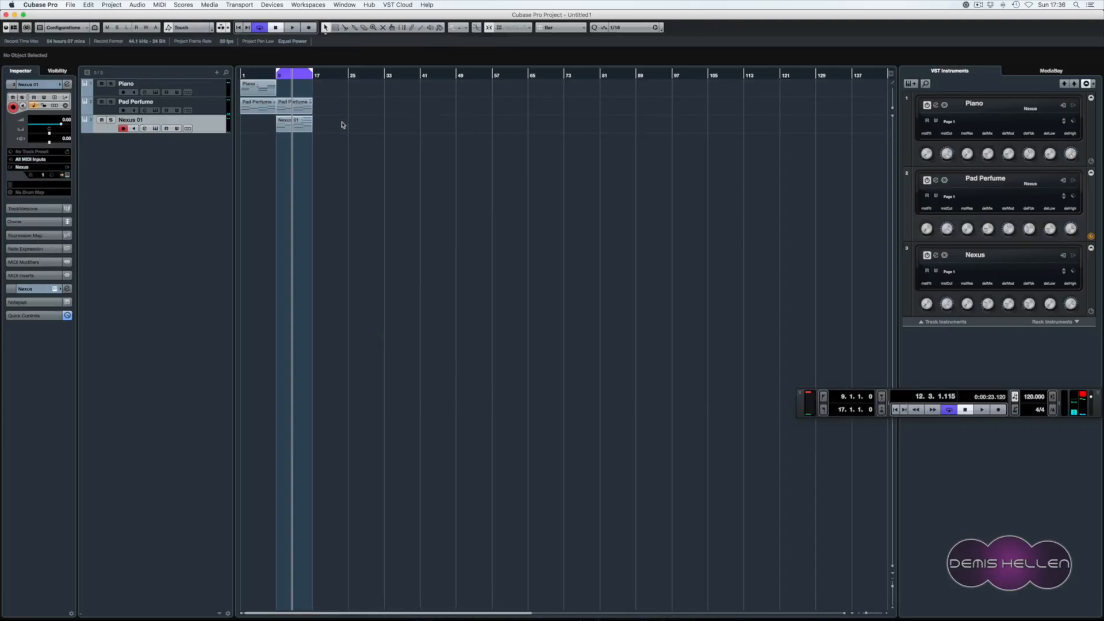
- Check the top notes of the first, second and fourth chords in the Nexus 01 part
double_click(292, 127)
scroll(490, 201, up, 10)
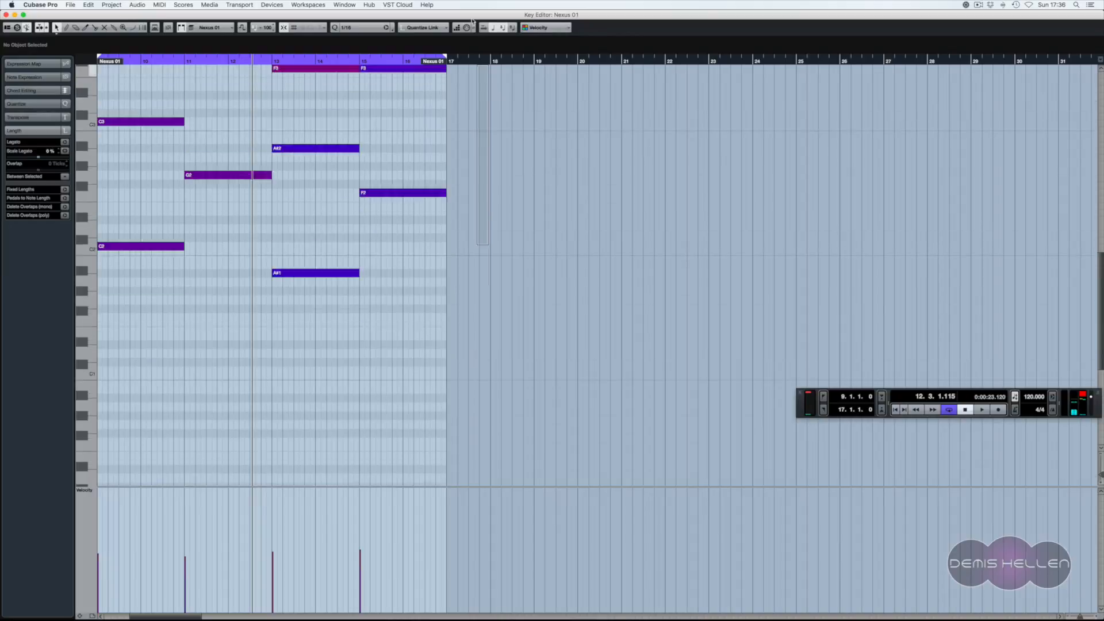
click(146, 236)
click(224, 172)
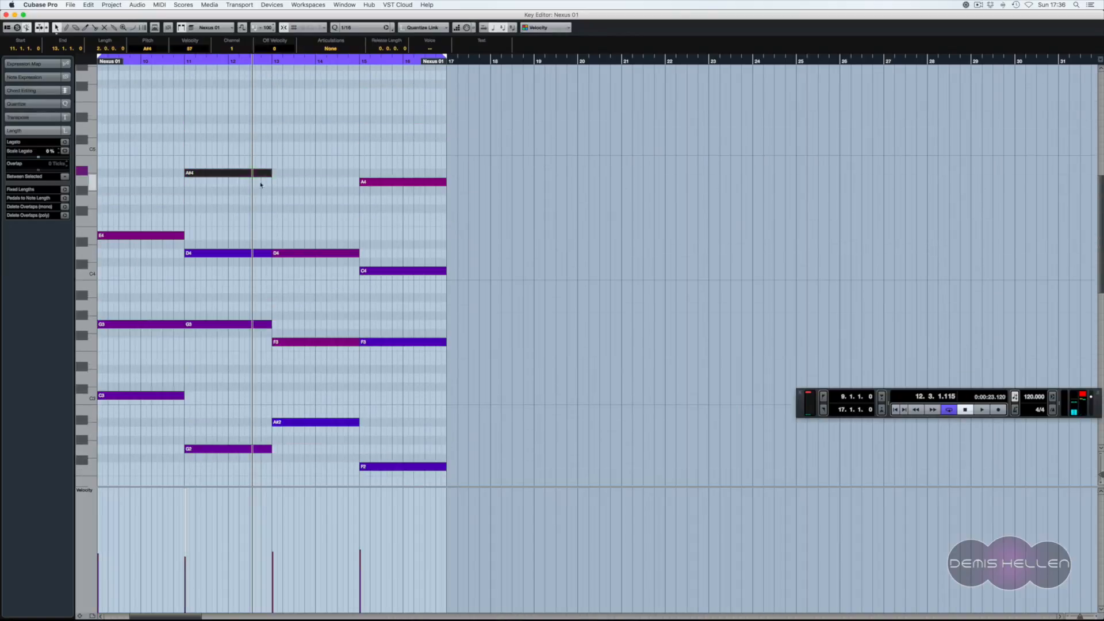
click(403, 182)
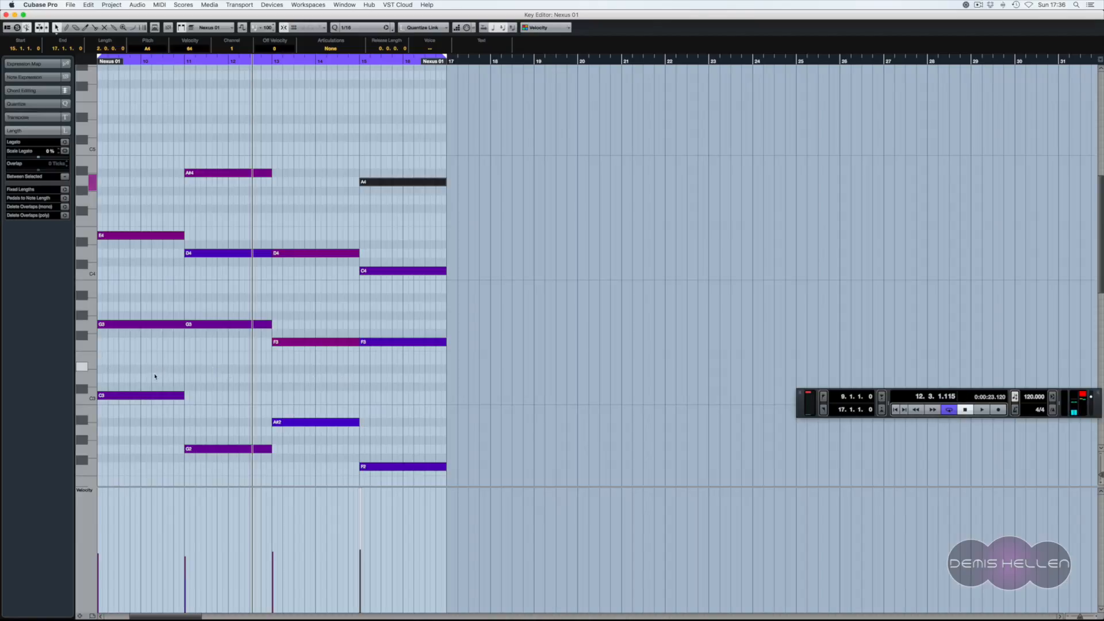
- Compare the Pad Perfume and Nexus 01 notes of bars 9 to 17 together in the Key Editor
key(Return)
click(322, 160)
key(Return)
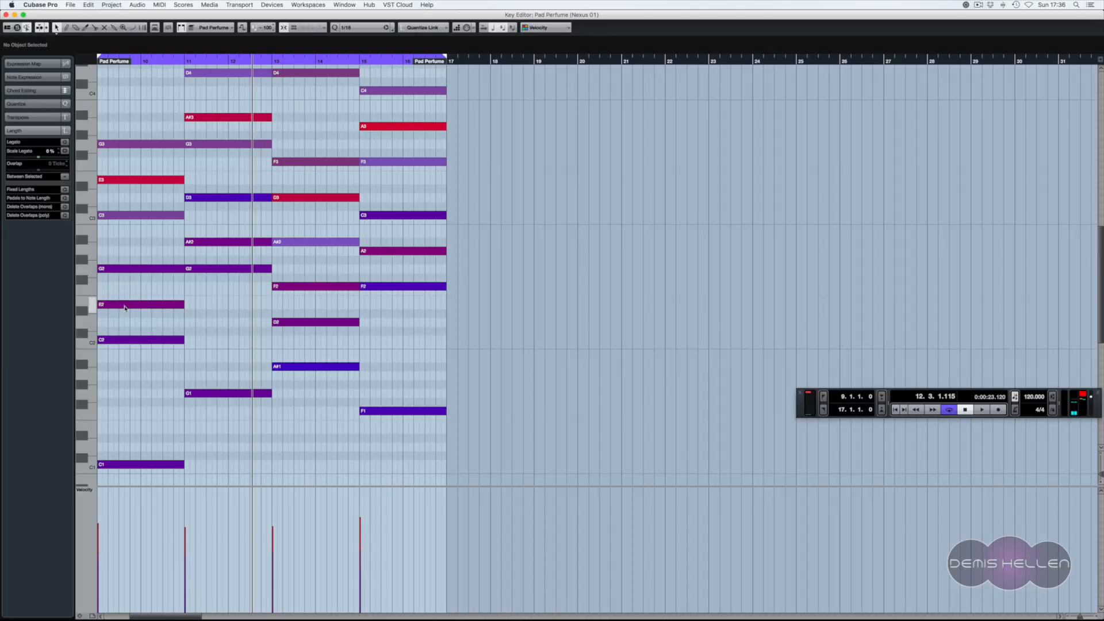
key(Return)
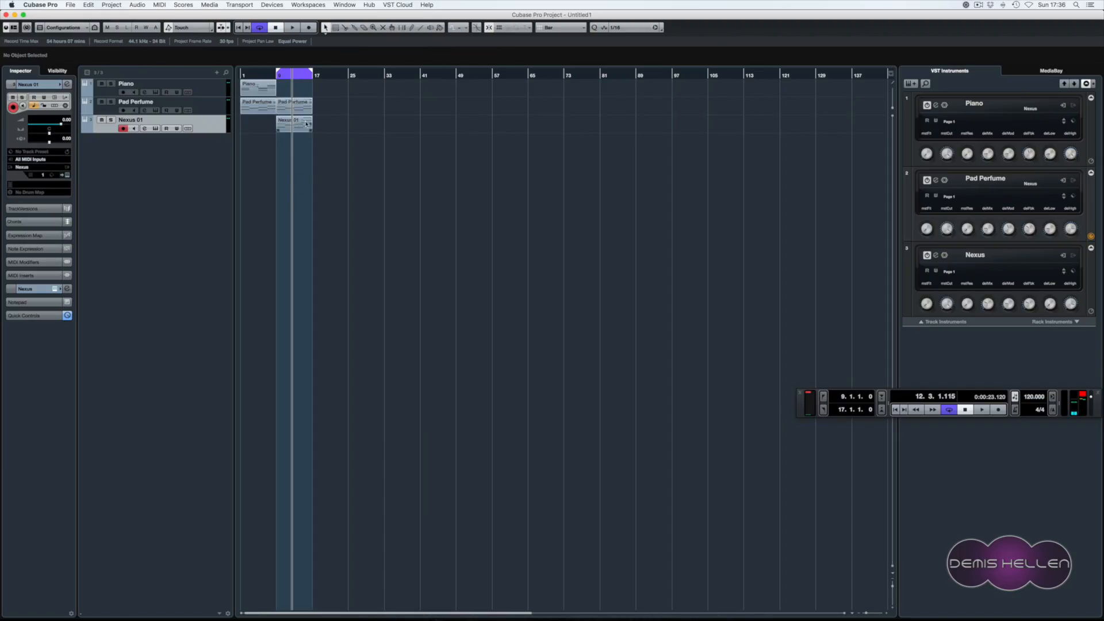
drag(312, 159, 278, 97)
key(Return)
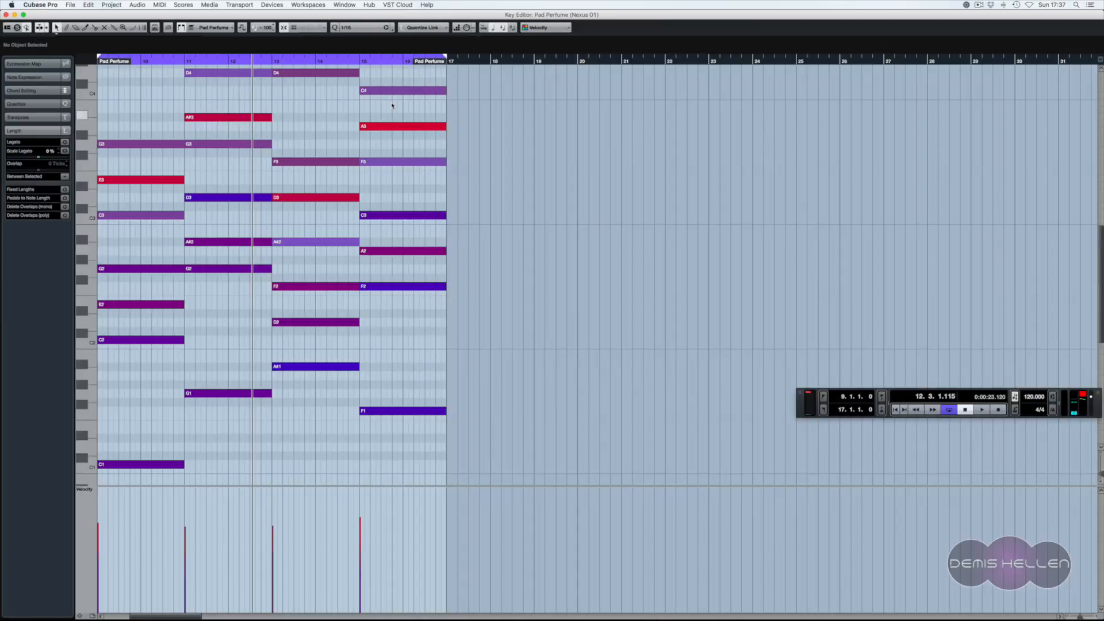
scroll(485, 141, left, 5)
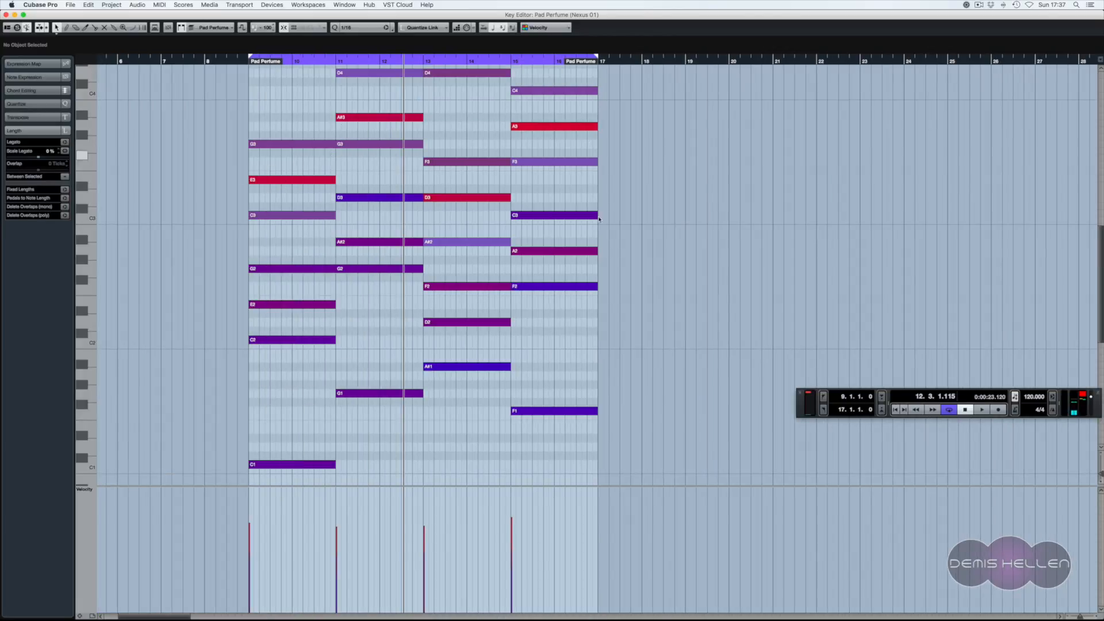
key(Return)
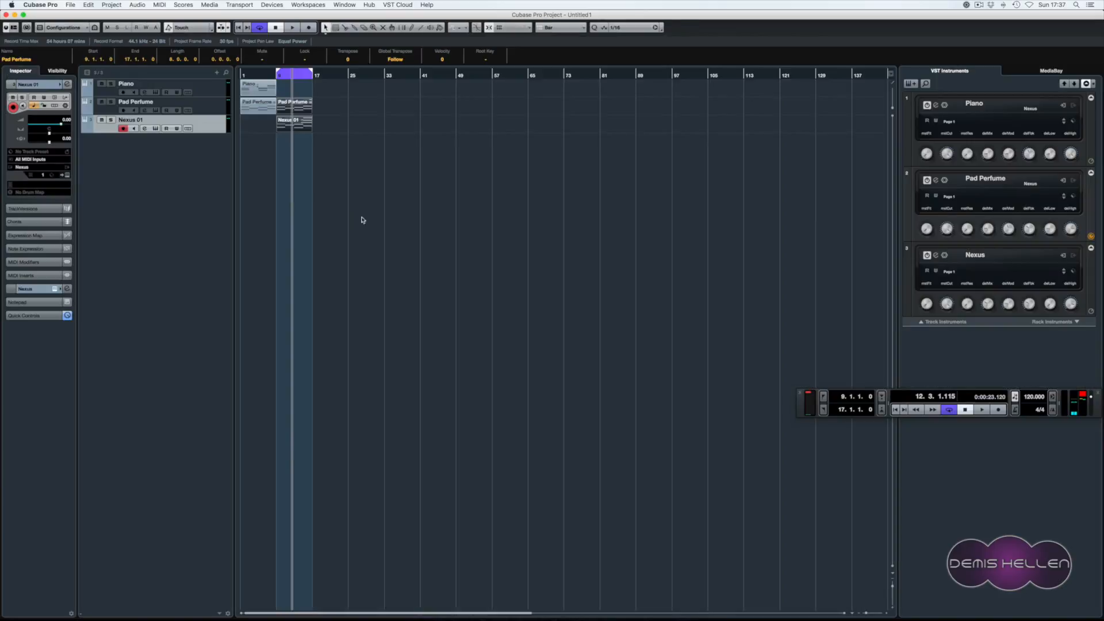
- Audition the top notes E4, A#4, D4 and A4 in the Nexus 01 part and play the pads briefly from bar 9
double_click(303, 125)
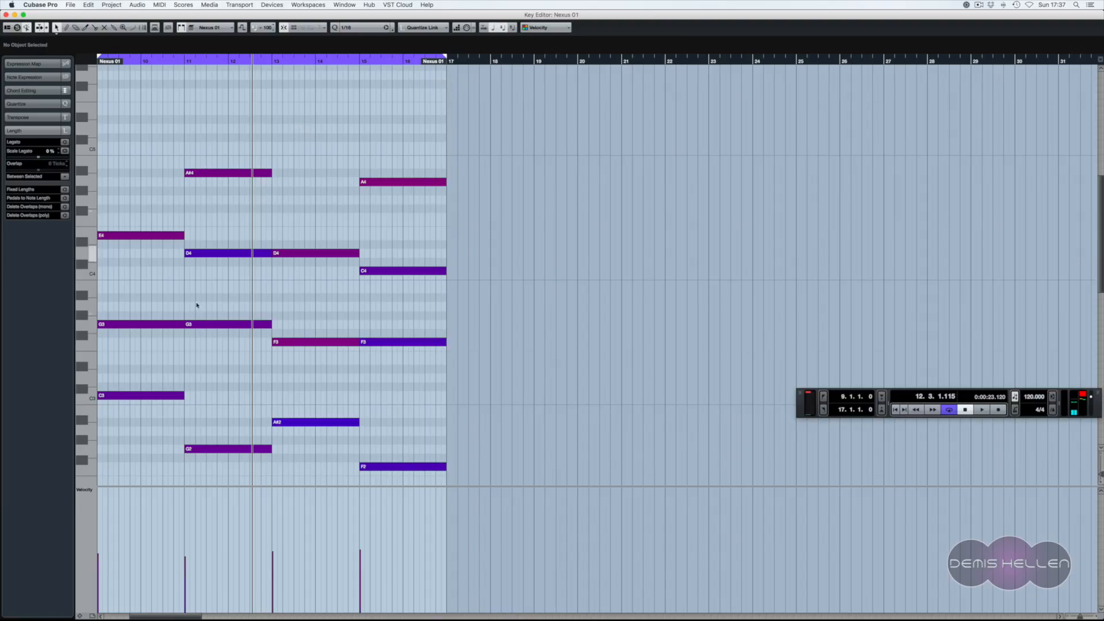
click(114, 237)
click(225, 172)
click(308, 253)
click(397, 181)
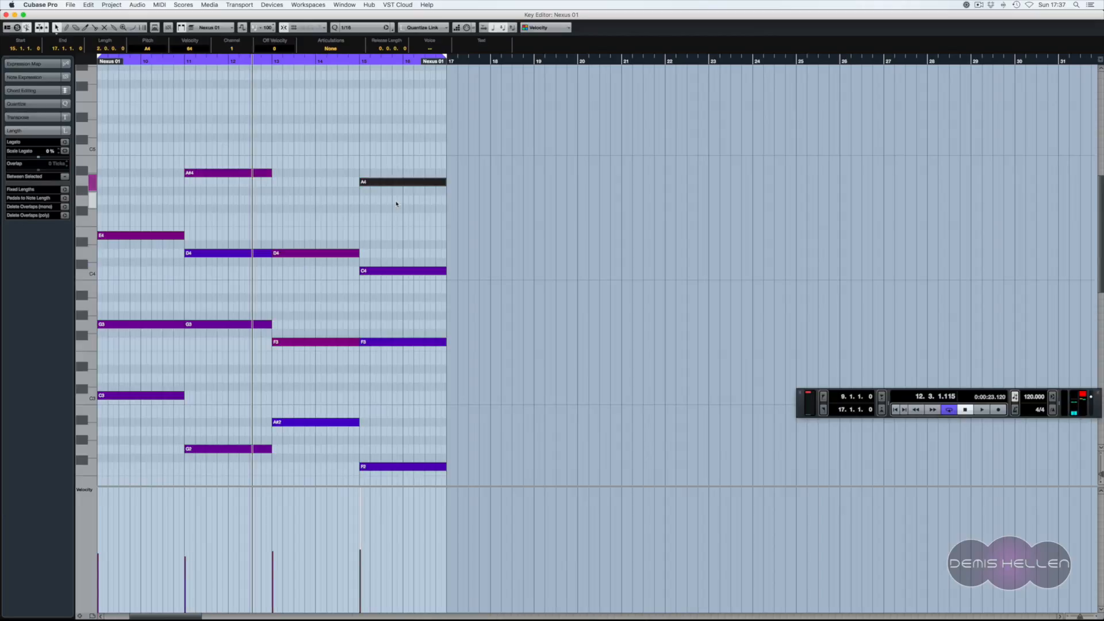
key(Return)
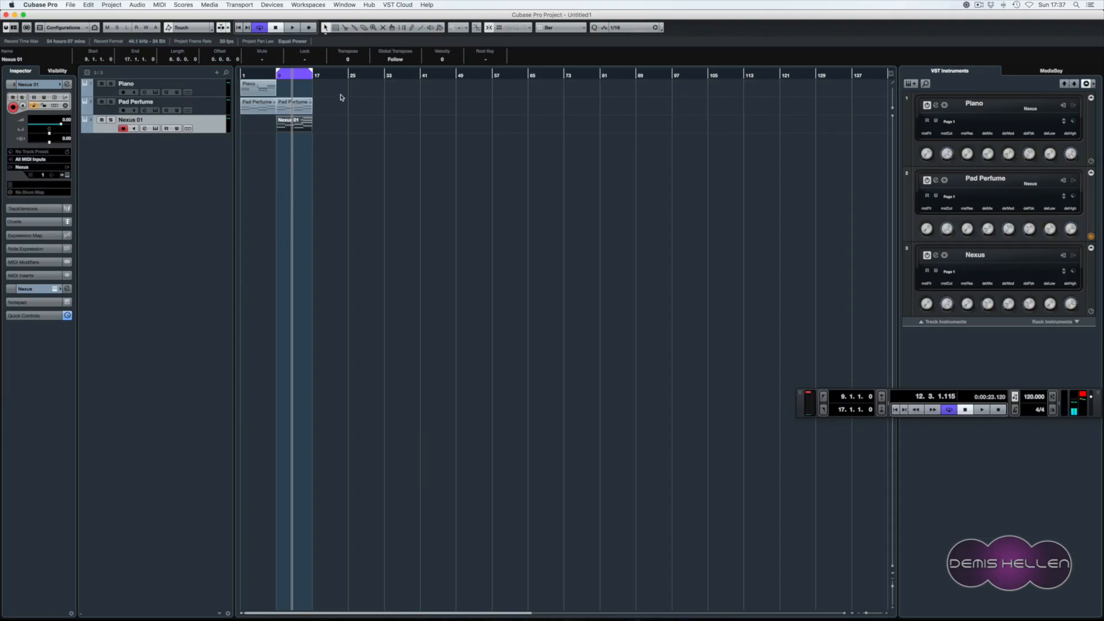
key(space)
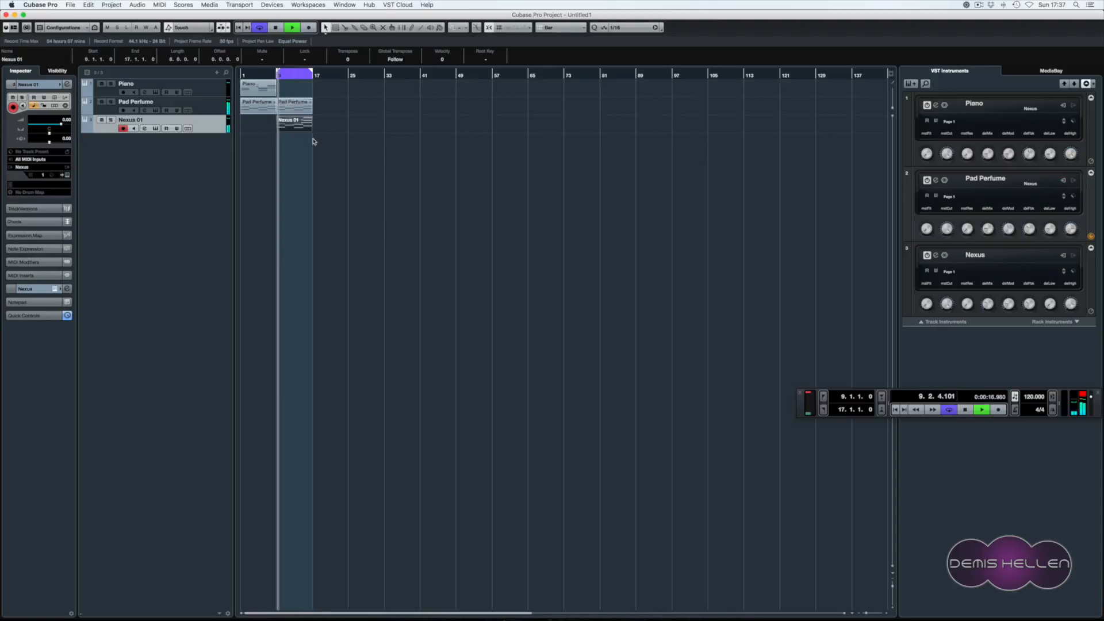
key(space)
- Make the Pad Perfume and Nexus 01 tracks slightly taller than the Piano track and deselect the parts
click(310, 105)
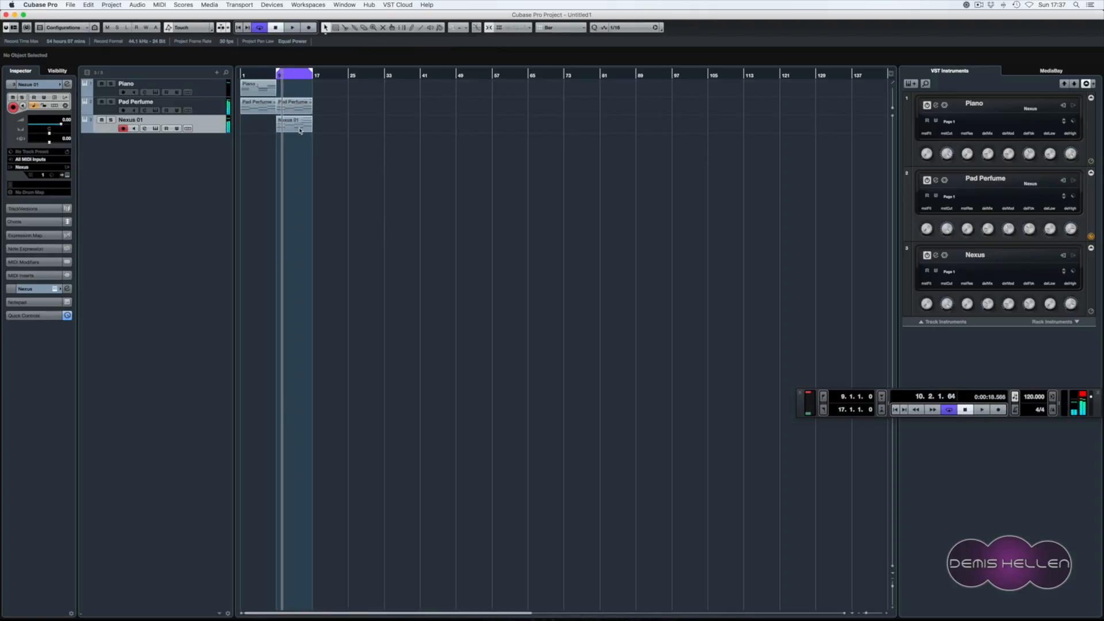
key(alt+s)
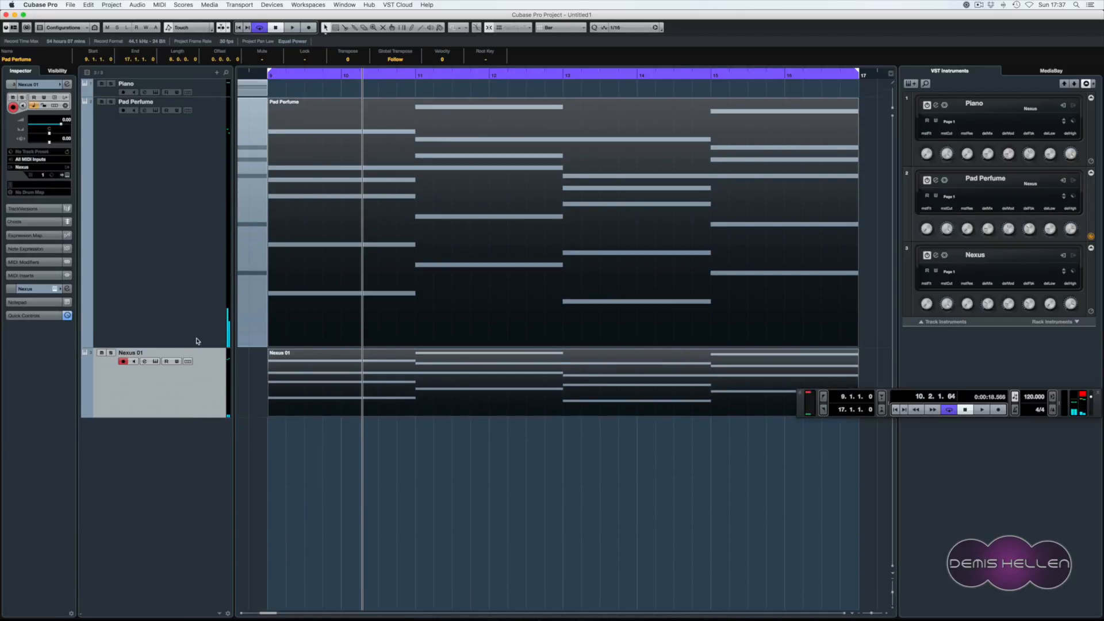
drag(196, 347, 192, 149)
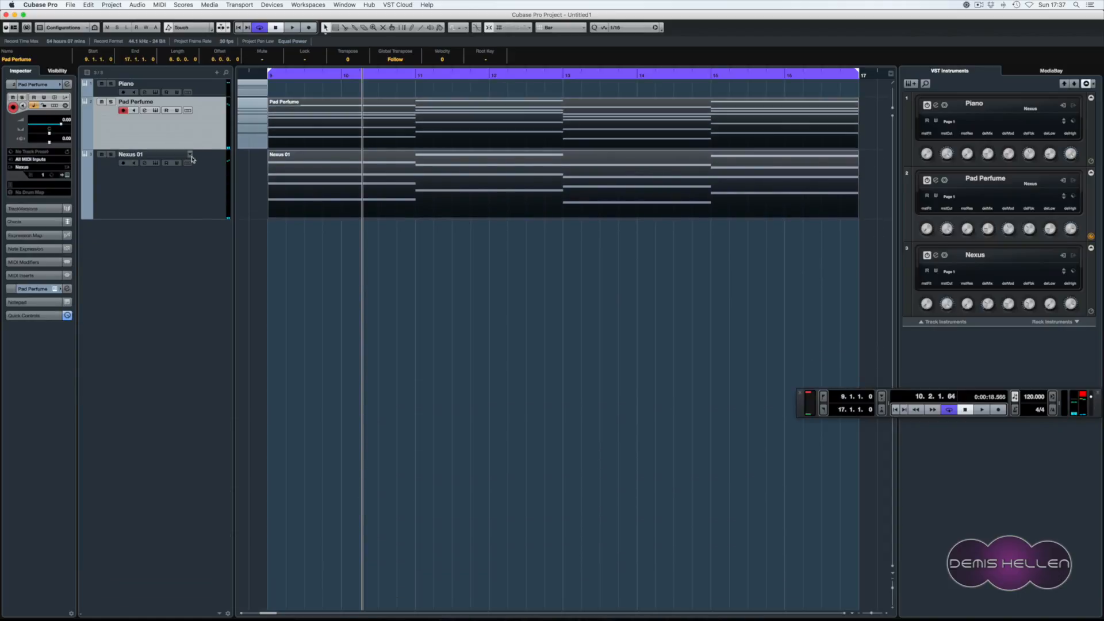
key(shift+f)
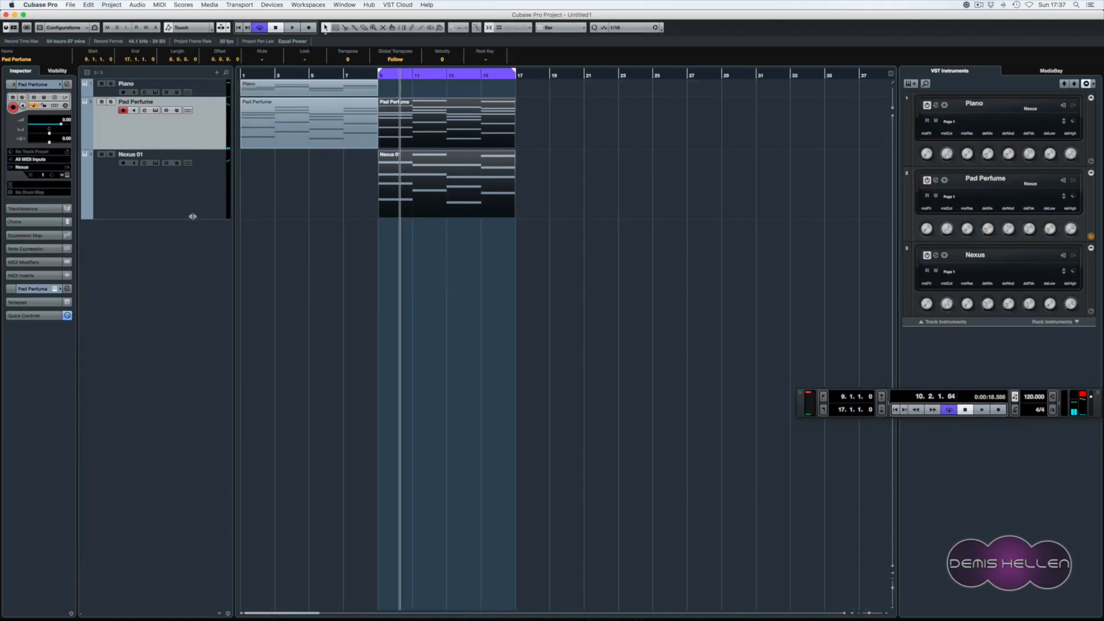
drag(196, 149, 197, 120)
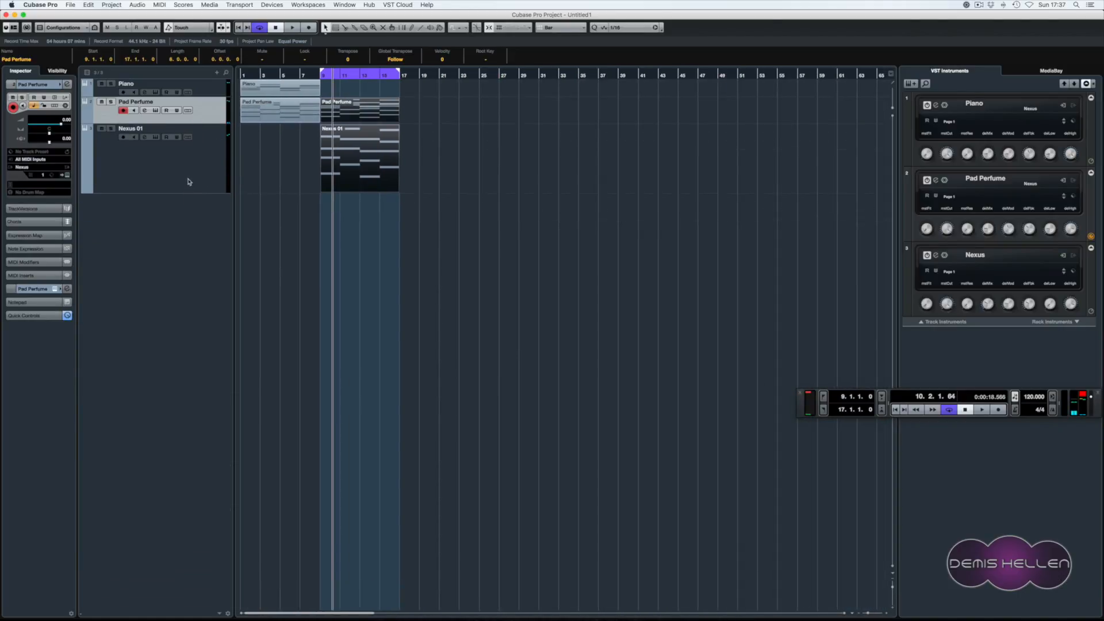
drag(190, 193, 196, 152)
click(364, 208)
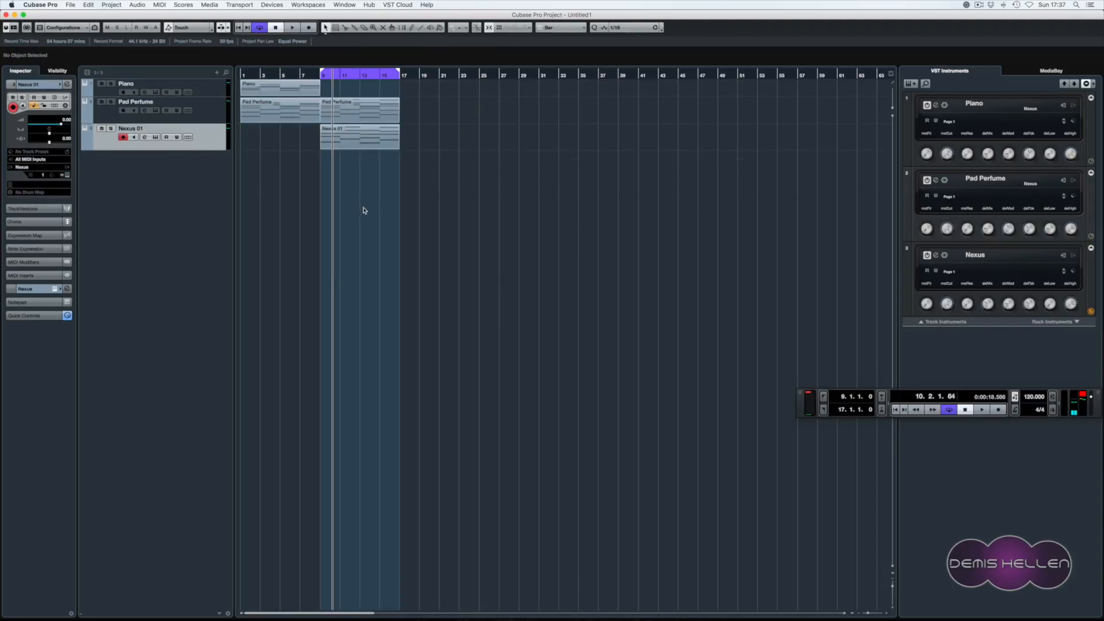
- Duplicate the Pad Perfume and Nexus 01 parts from bar 9 to bar 17 and set the locators around the copies
click(361, 107)
shift+click(370, 138)
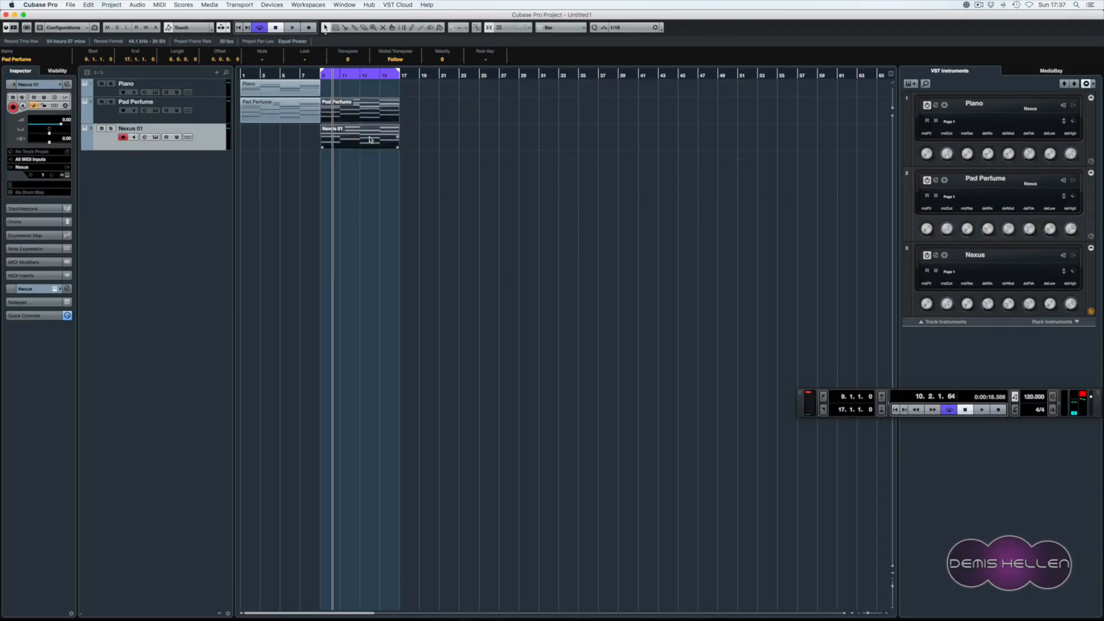
key(super+d)
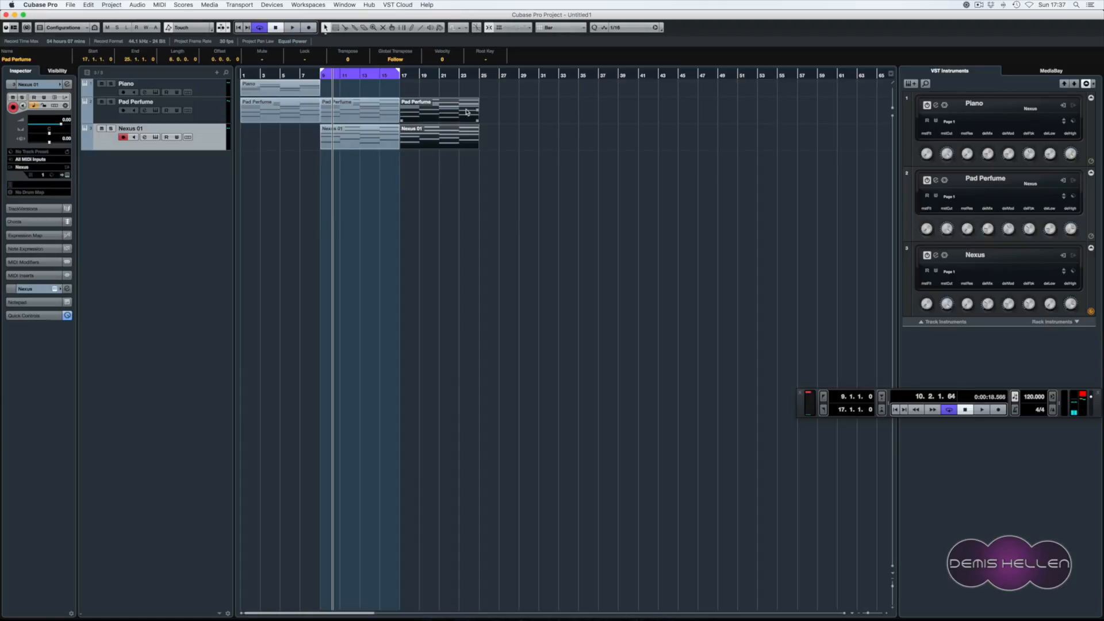
key(p)
- Move the duplicated Pad Perfume and Nexus 01 parts to start at bar 19
click(469, 162)
click(458, 134)
drag(458, 133, 498, 133)
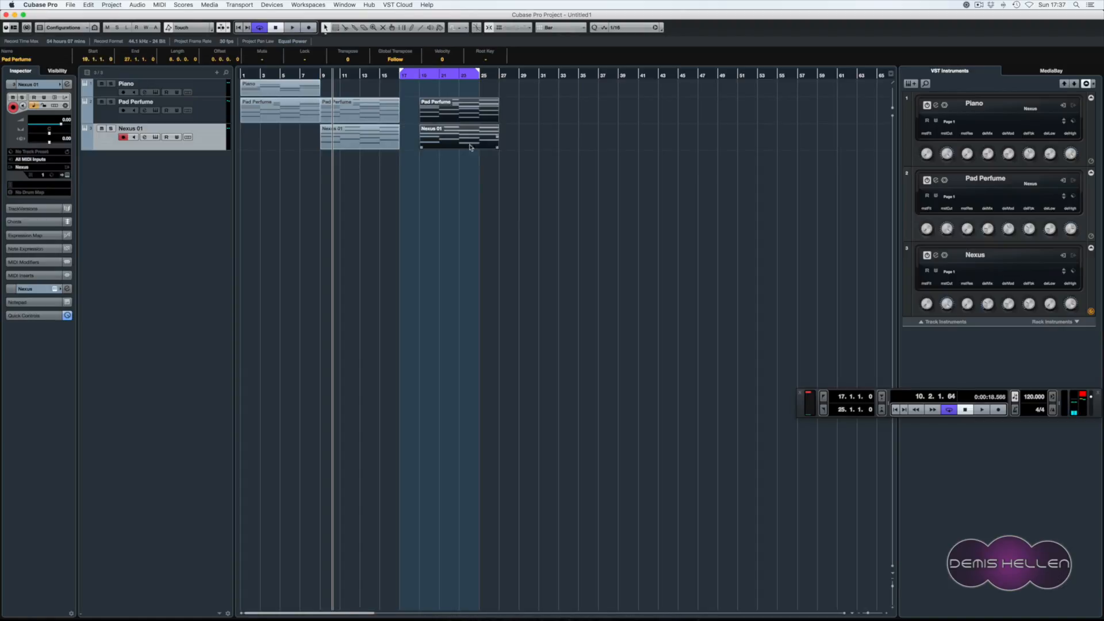
- Set the locators around the Pad Perfume and Nexus 01 parts at bar 19 and move the cursor to bar 19
key(p)
click(452, 165)
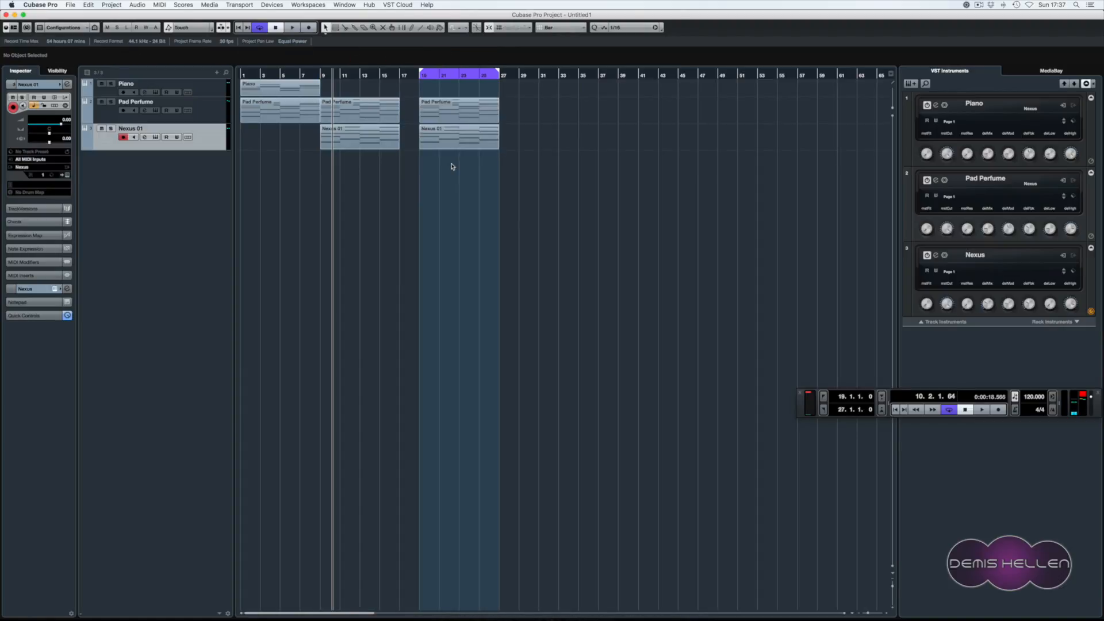
key(KP_1)
- Transpose the top notes E4, A#4, D4 and A4 down one octave in the Nexus 01 part at bar 19
click(453, 138)
double_click(454, 139)
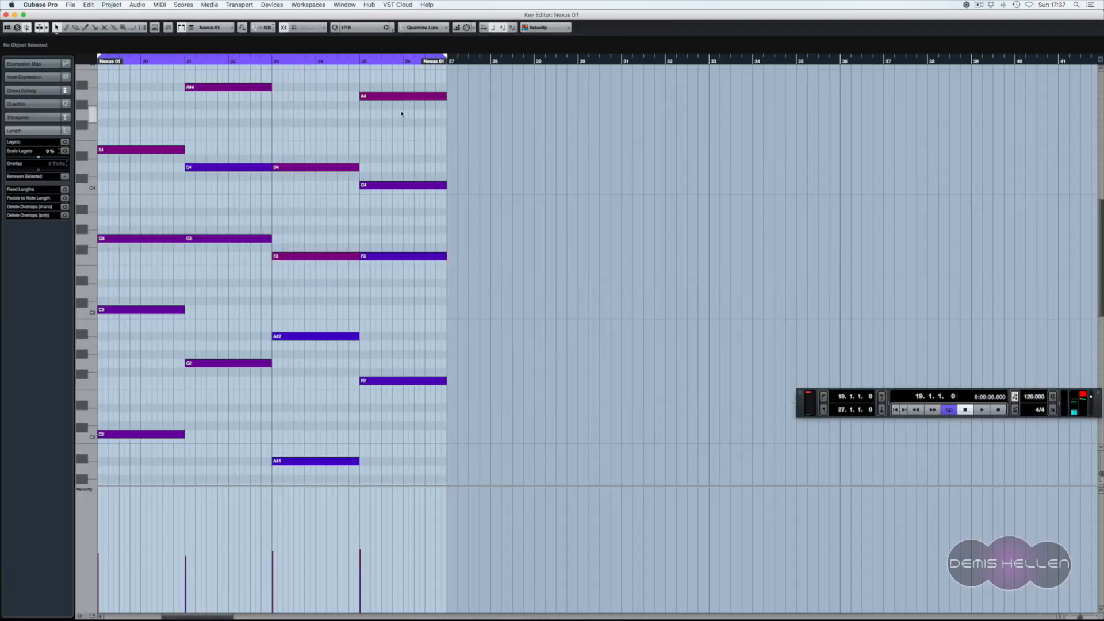
drag(399, 75, 218, 123)
shift+click(141, 149)
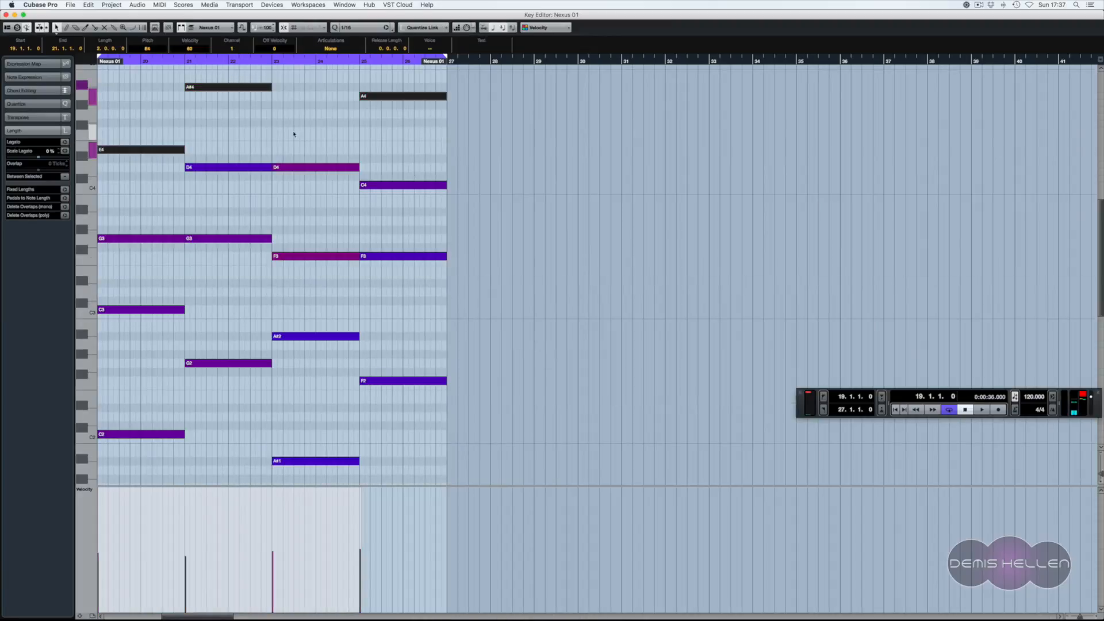
shift+click(302, 167)
key(shift+Down)
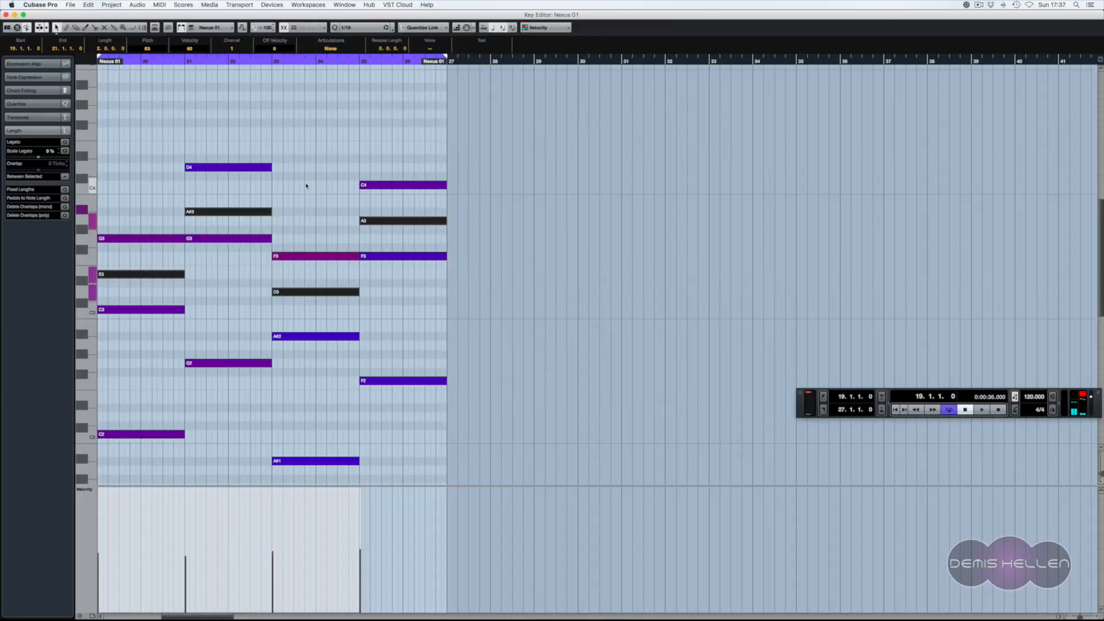
click(271, 193)
key(Escape)
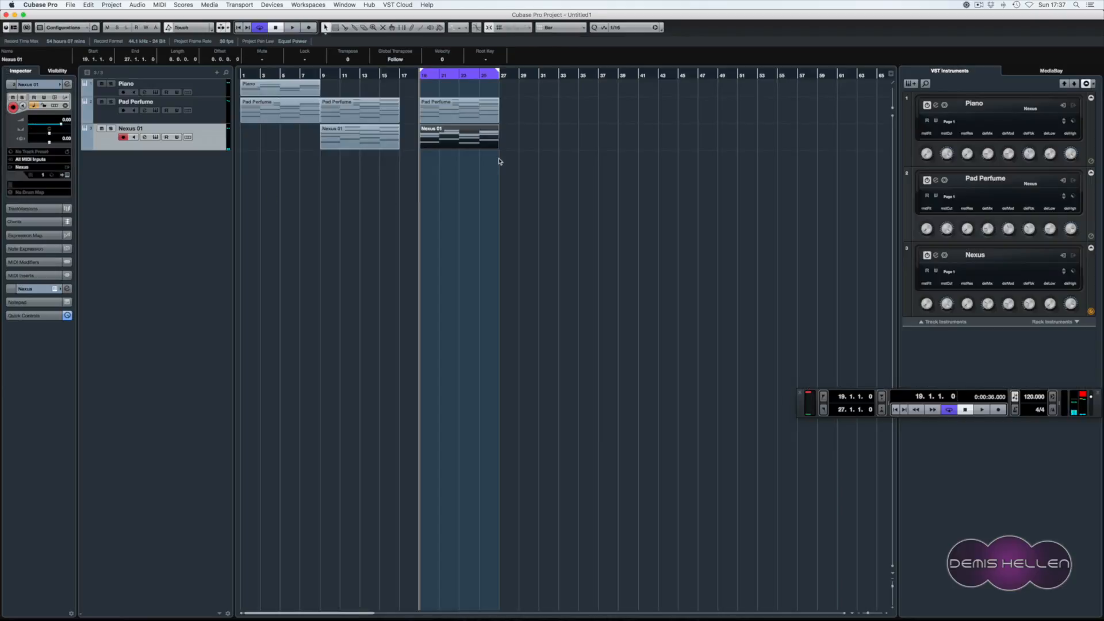
- Compare the edited section at bar 19 with the octave-spread section at bar 9 by playing both briefly
click(549, 192)
key(space)
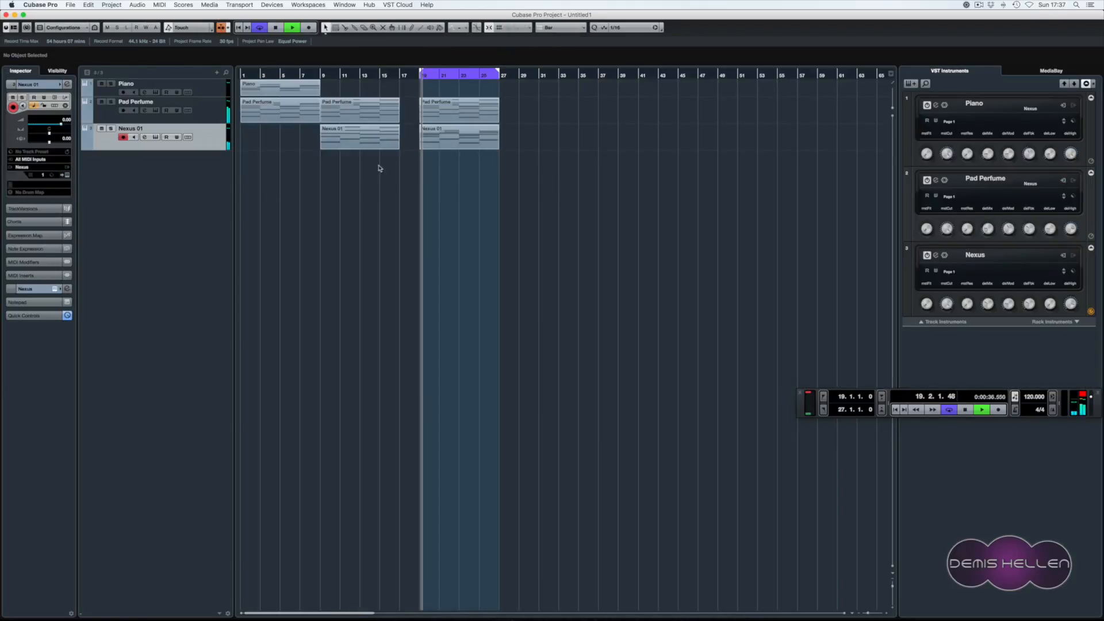
drag(379, 168, 358, 101)
key(p)
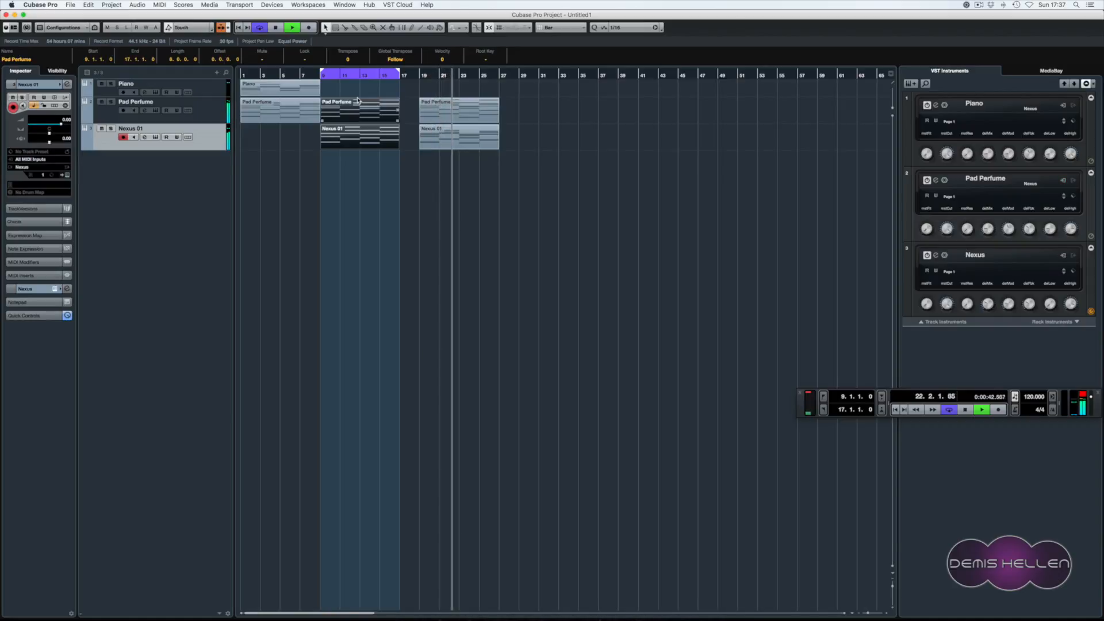
key(space)
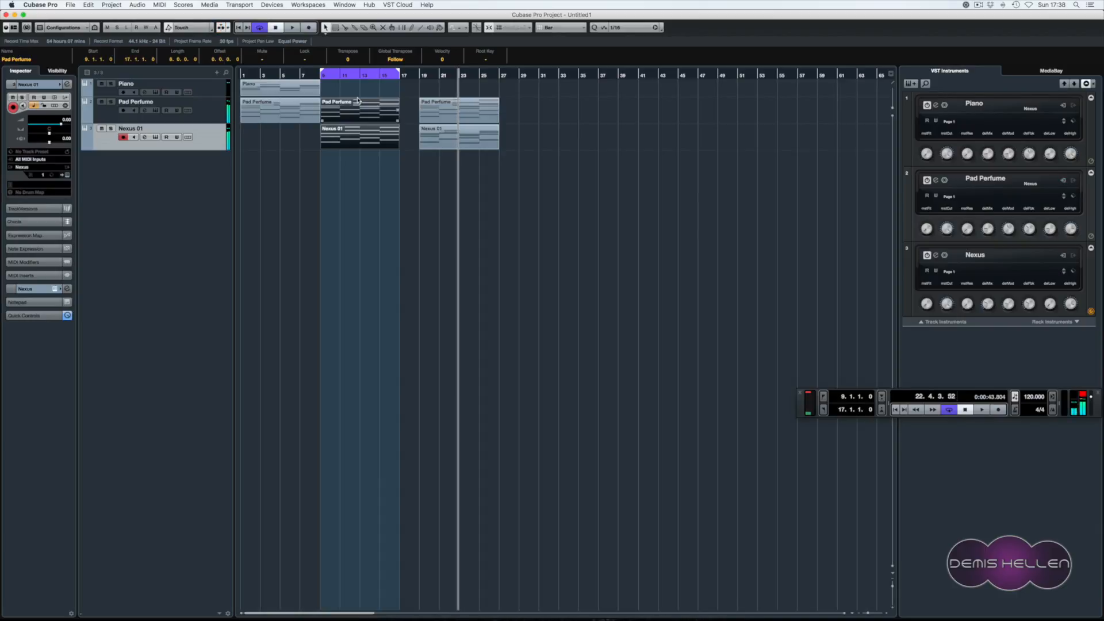
key(space)
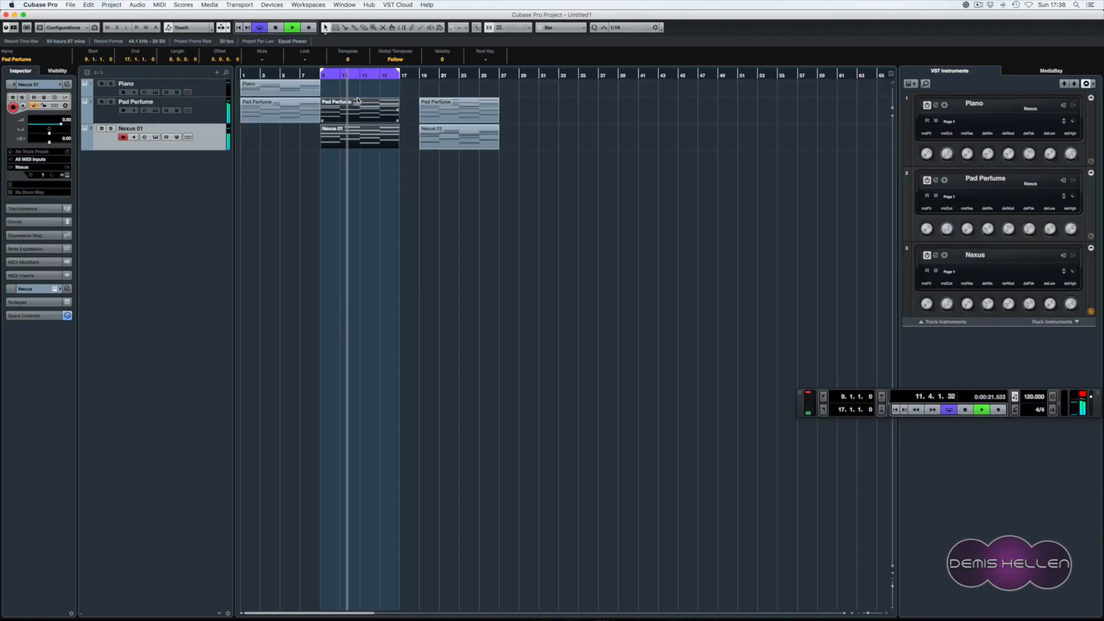
key(space)
click(385, 188)
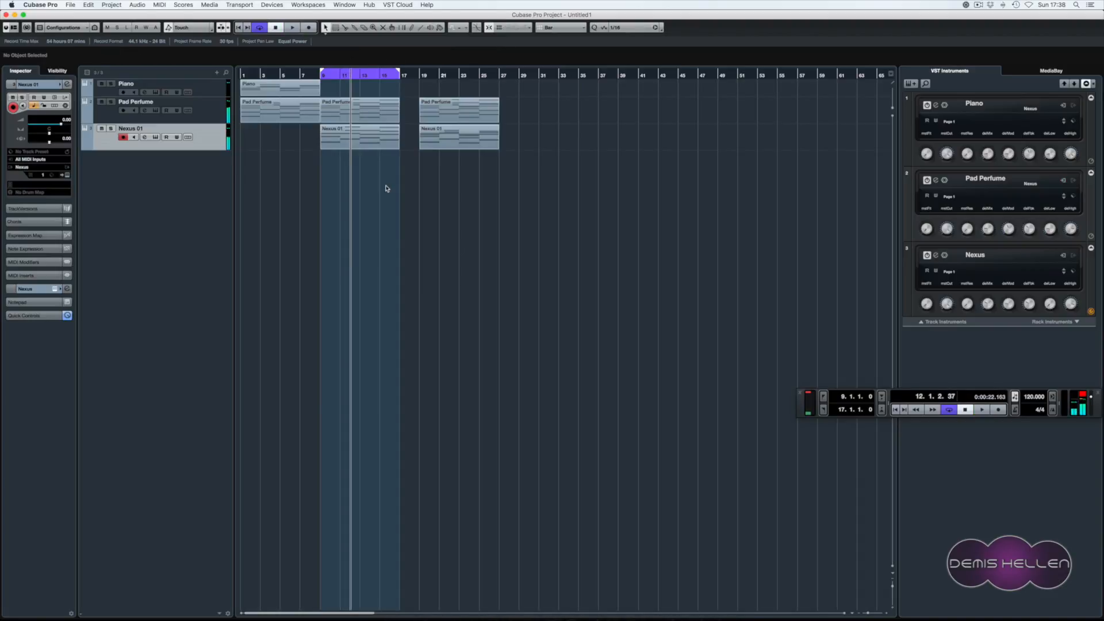
- Set the locators back around the Pad Perfume and Nexus 01 parts at bar 19 and play them
click(458, 137)
shift+click(467, 113)
key(p)
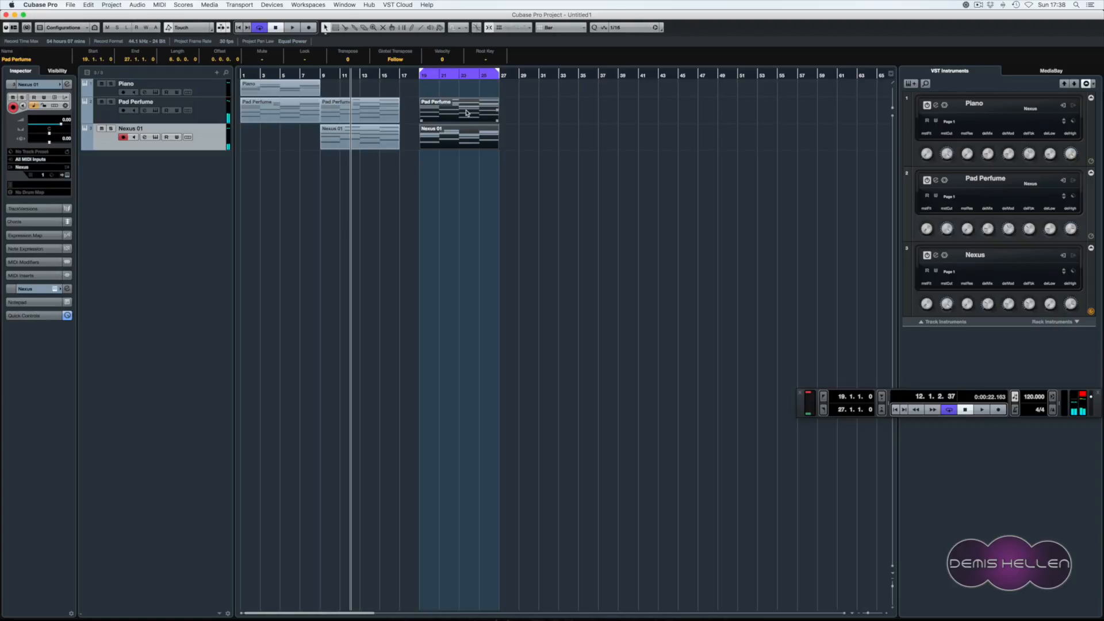
key(KP_1)
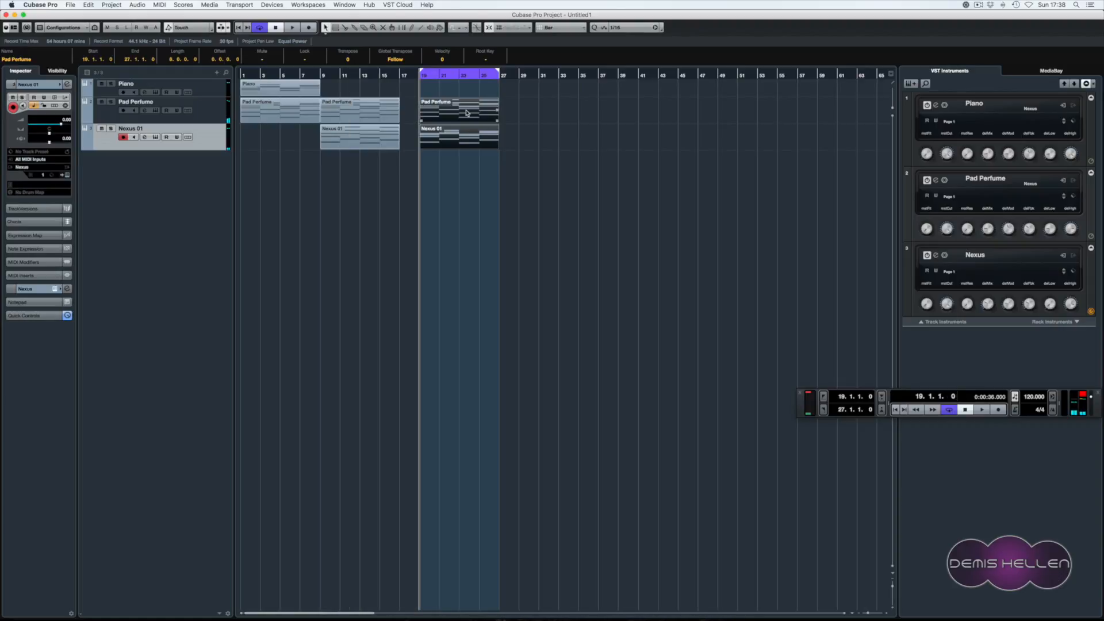
key(space)
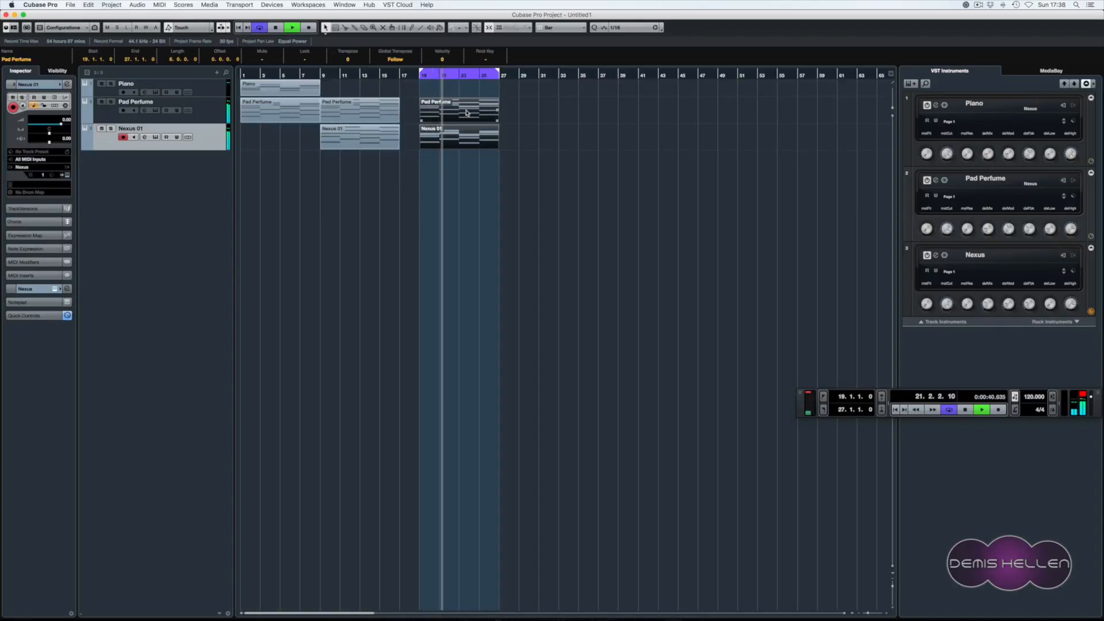
key(space)
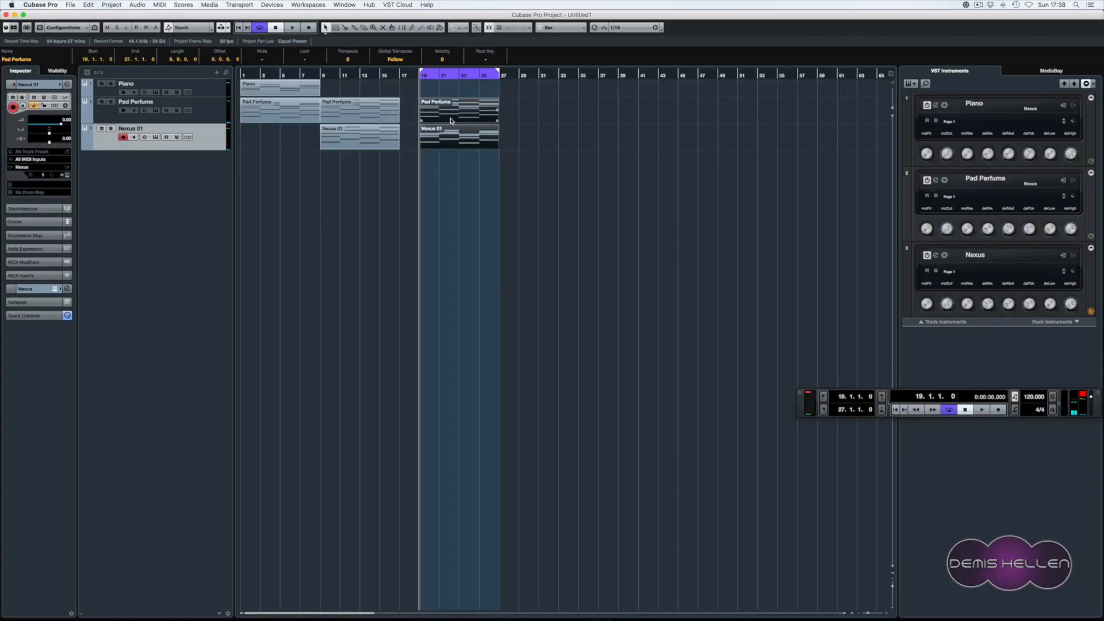
- Open the MixConsole, check the levels during playback, and lower the Stereo Out fader to -3.48 dB
key(F3)
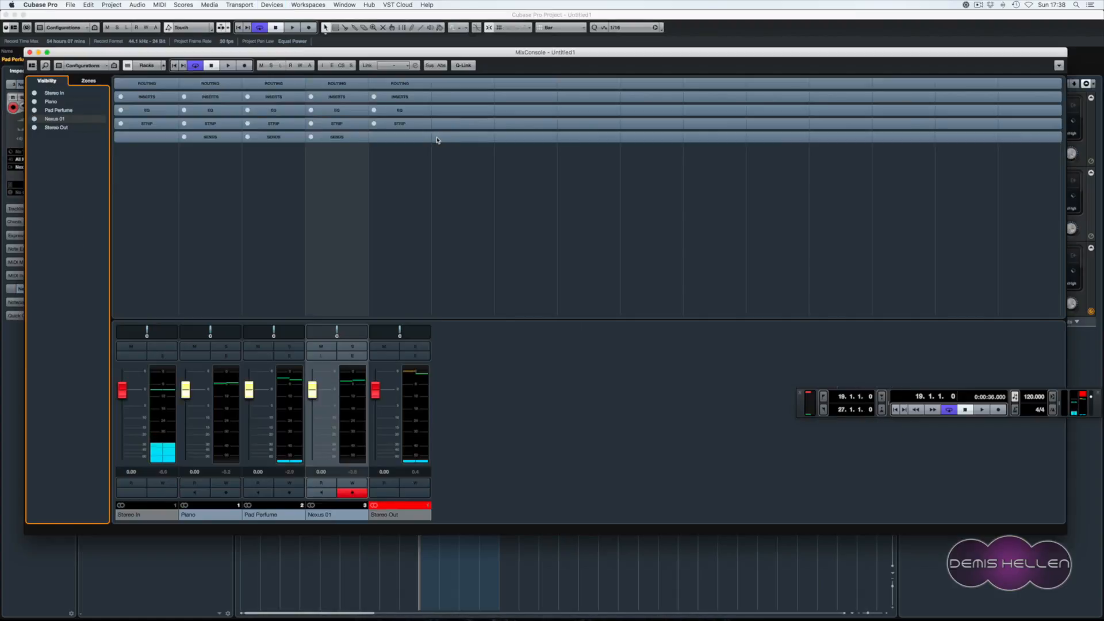
key(space)
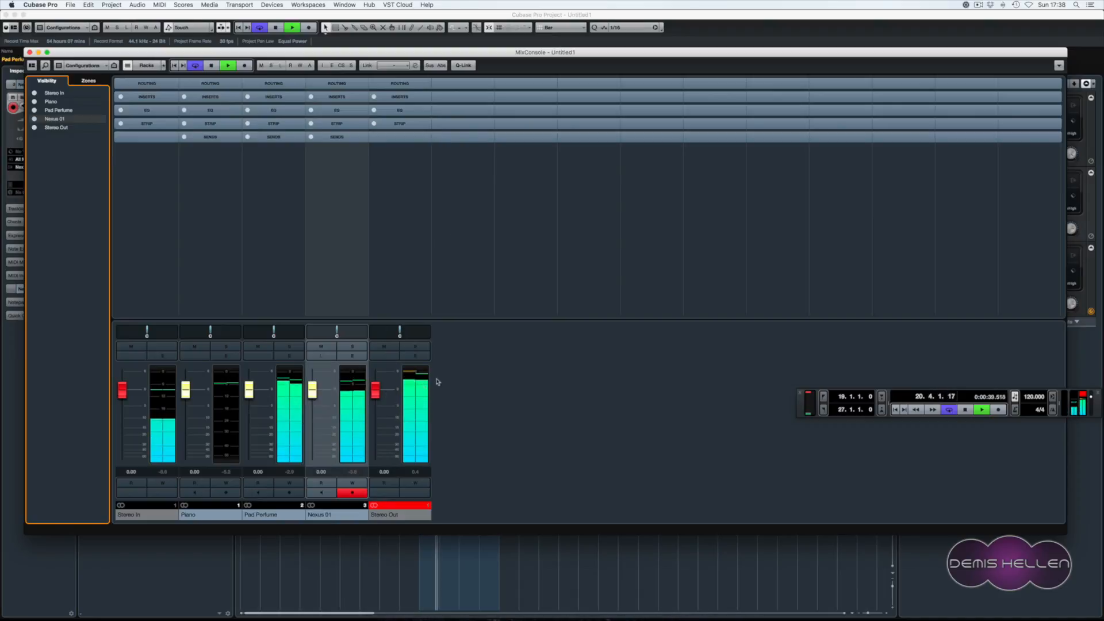
key(space)
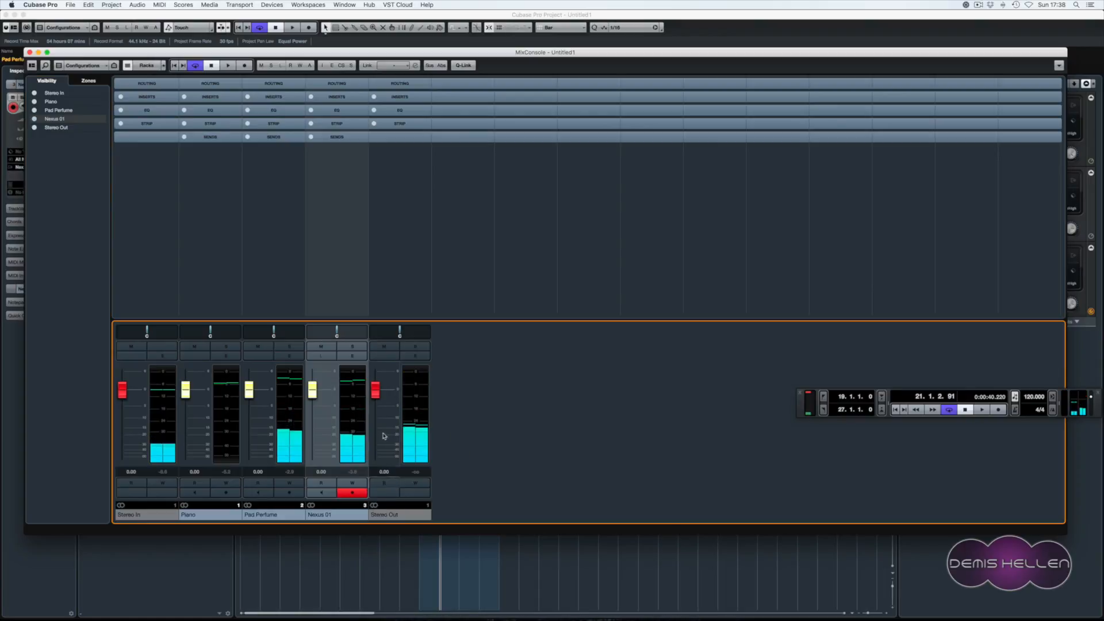
click(377, 394)
drag(376, 394, 377, 407)
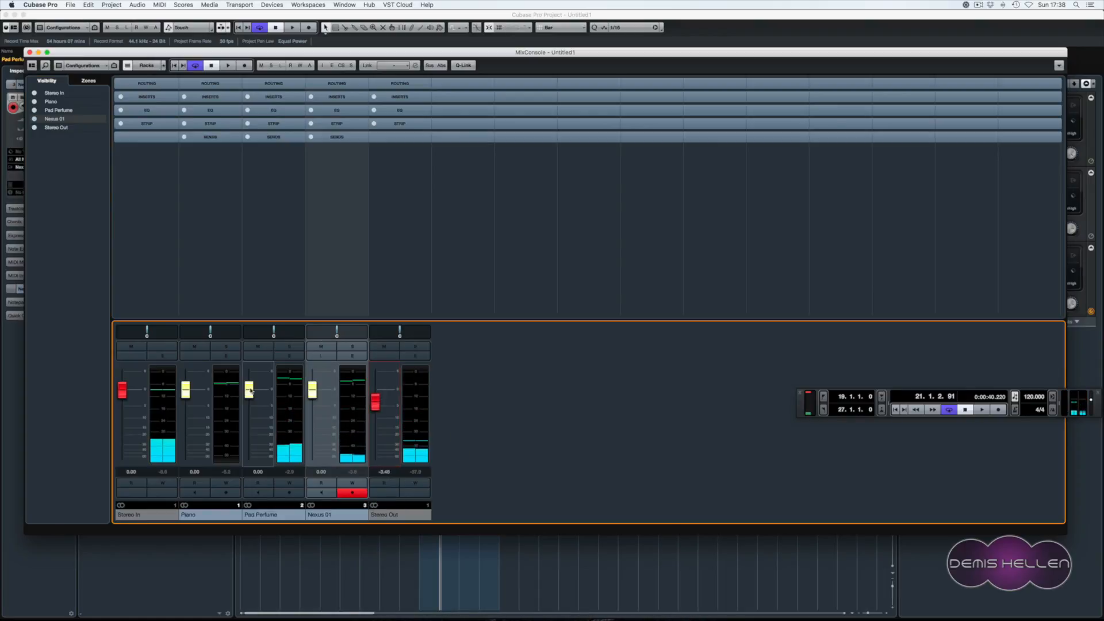
- Play the section from bar 19 and lower the Pad Perfume channel fader very slightly
key(space)
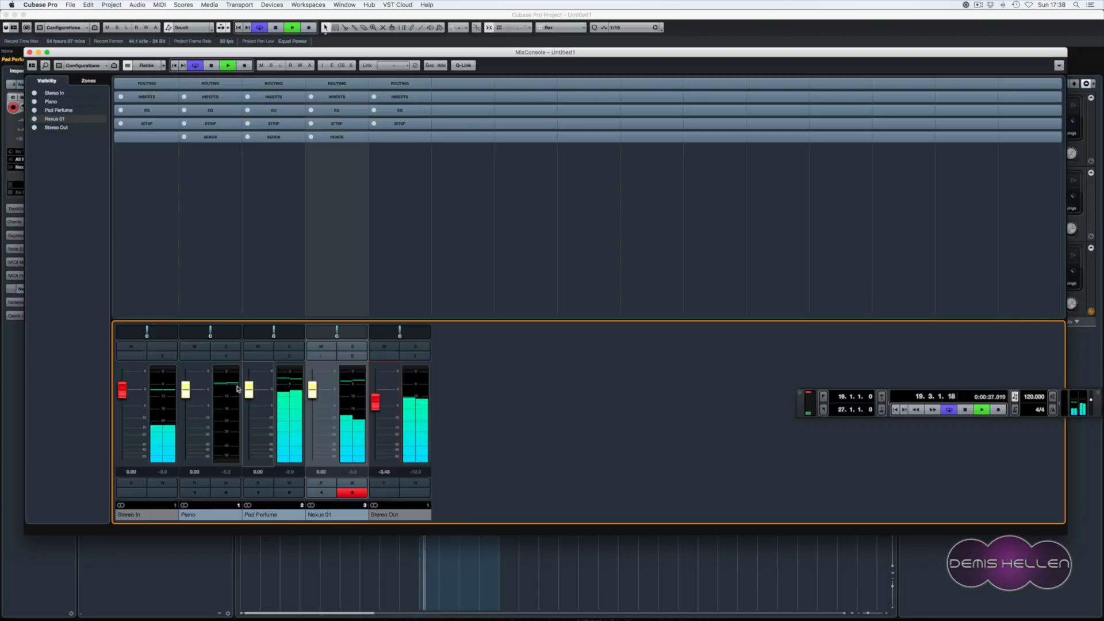
drag(249, 390, 250, 394)
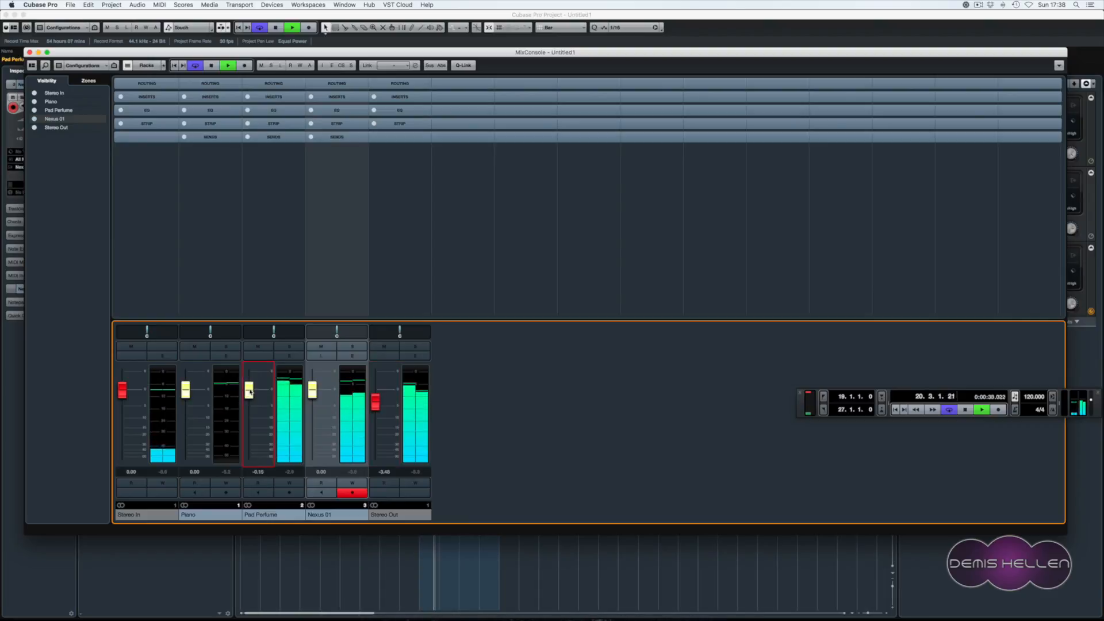
key(space)
- Insert FabFilter Pro-Q 2 on the Pad Perfume channel and add a low-cut band near 20 Hz
click(282, 96)
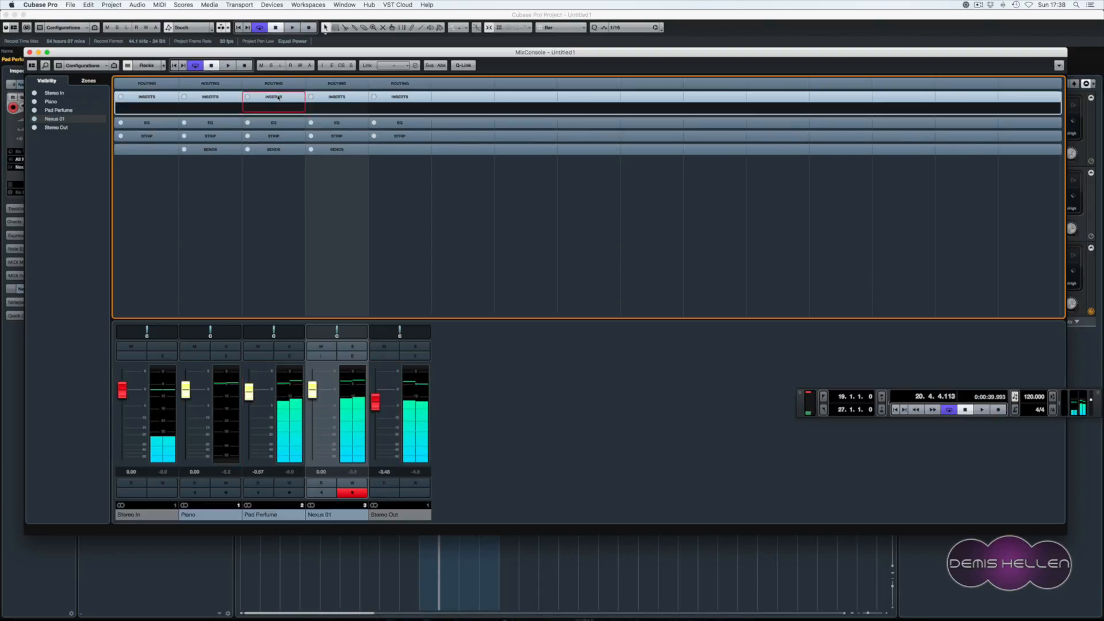
click(288, 107)
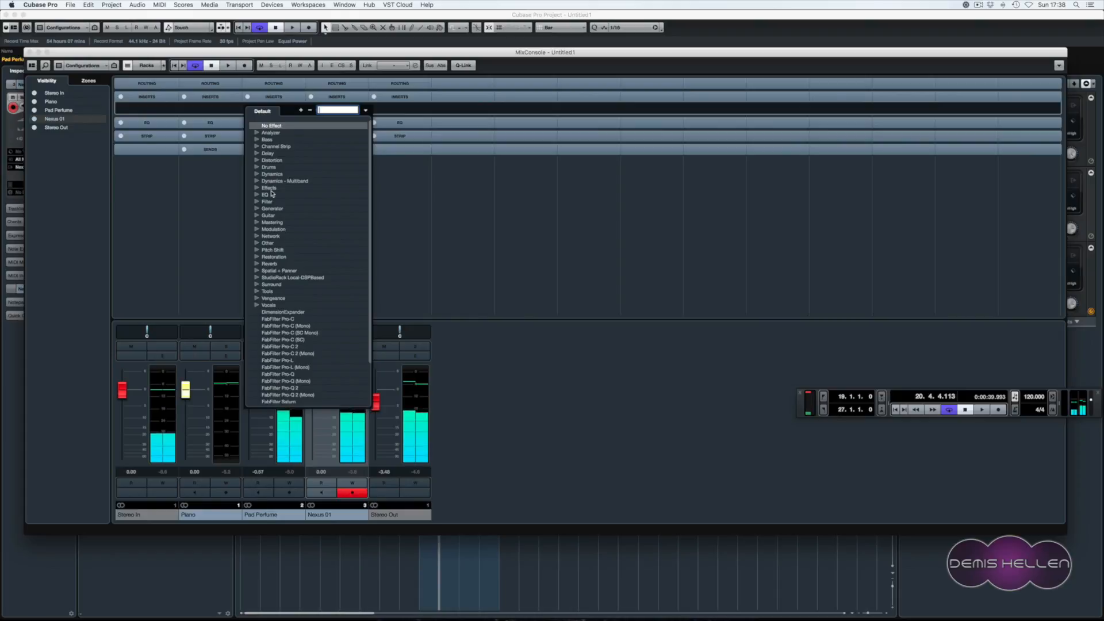
click(283, 390)
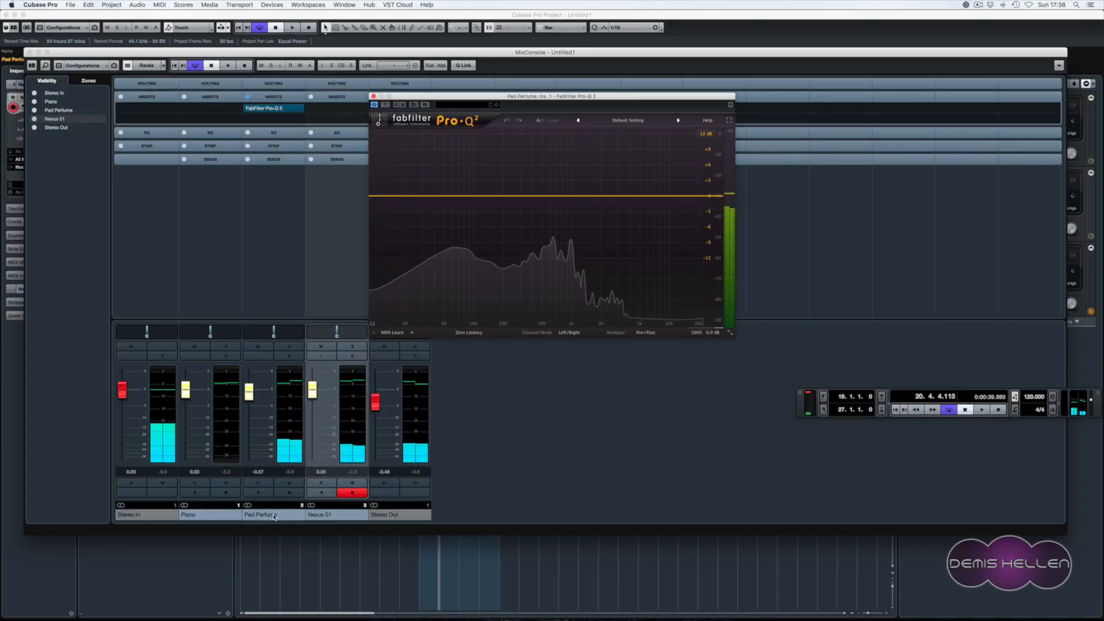
click(380, 198)
drag(380, 198, 406, 199)
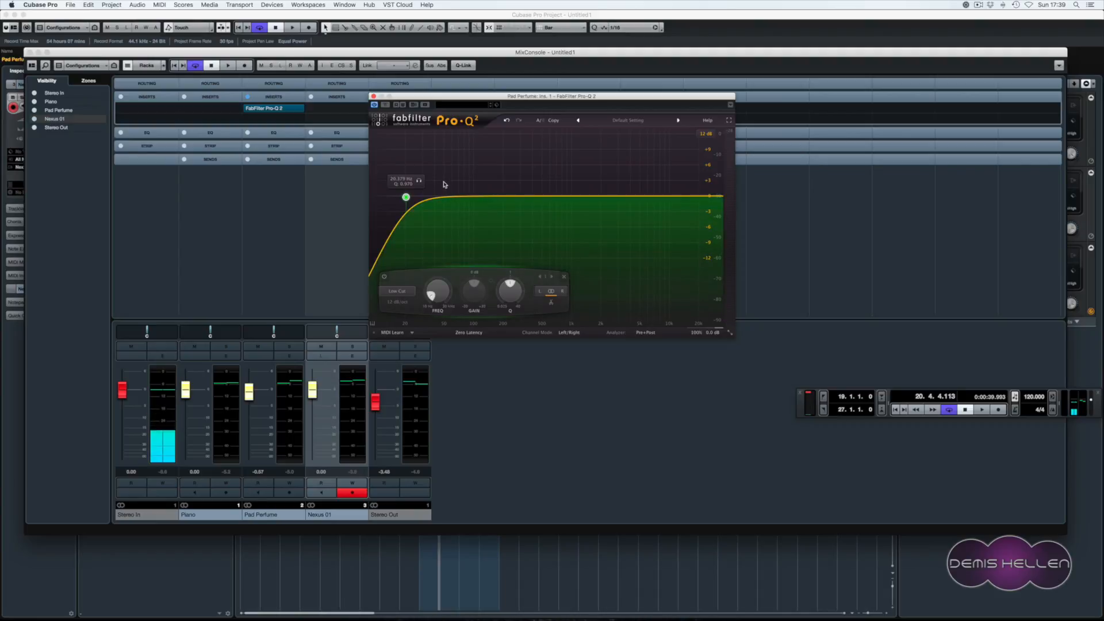
- Add a gentle high shelf of about +3.7 dB near 3.2 kHz to the Pad Perfume EQ during playback
click(328, 252)
key(space)
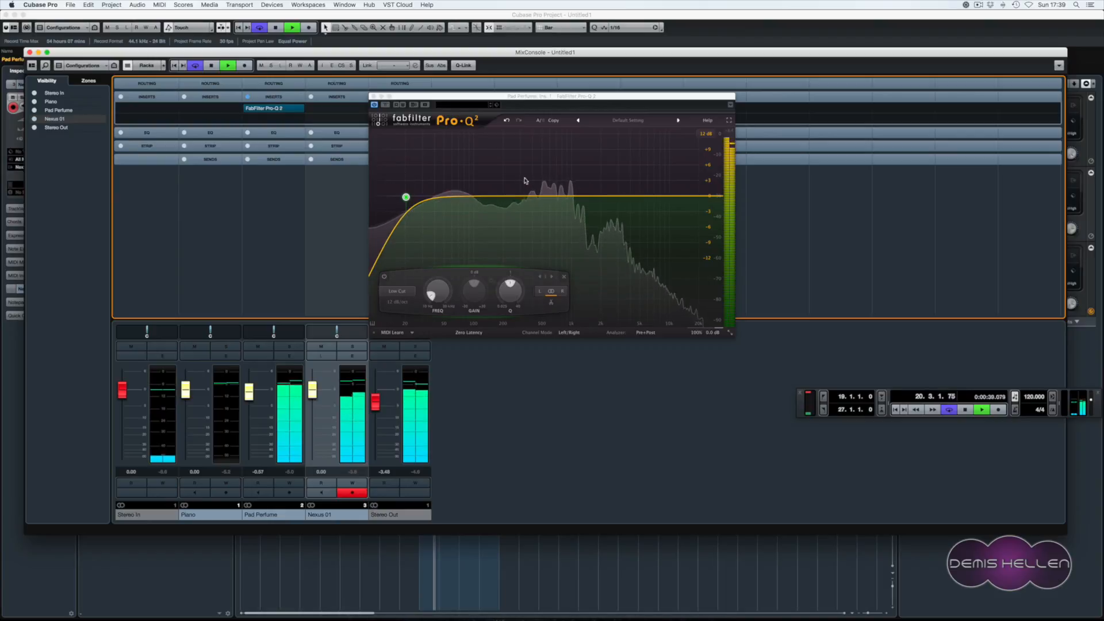
click(689, 198)
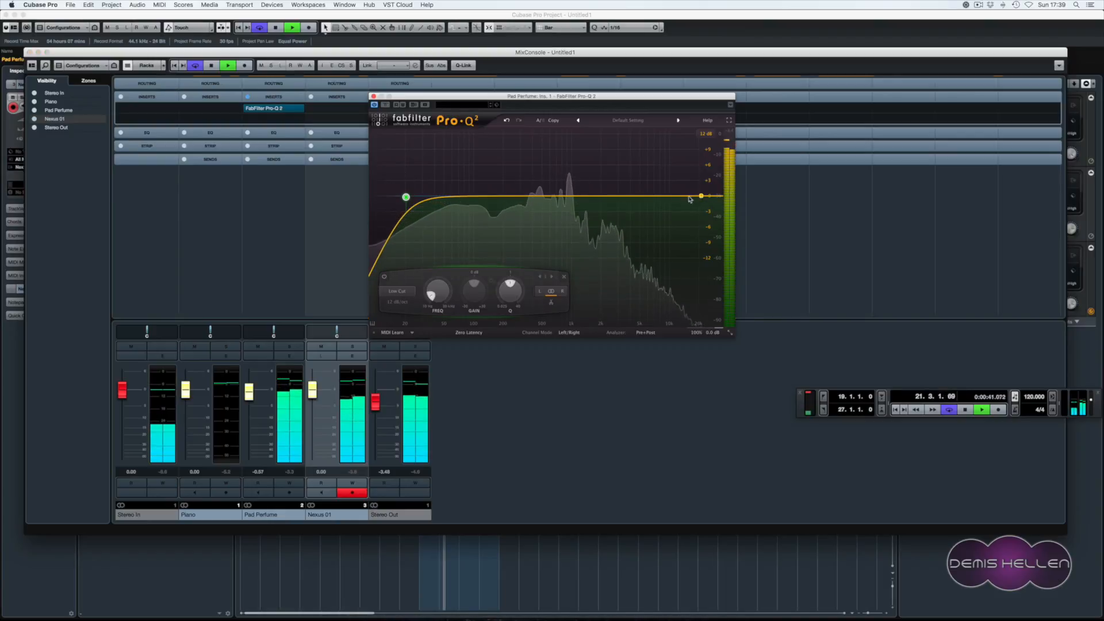
drag(689, 199, 623, 181)
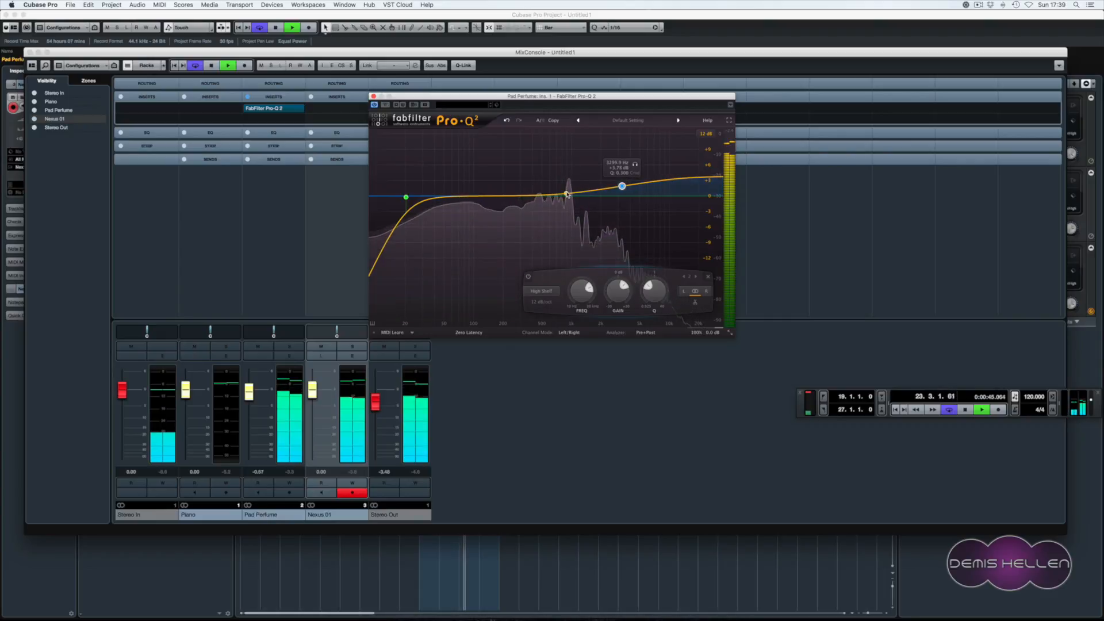
- Add a very narrow bell band with Q 40 near 880 Hz and boost it by 30 dB to expose the resonance
click(566, 194)
scroll(567, 193, up, 10)
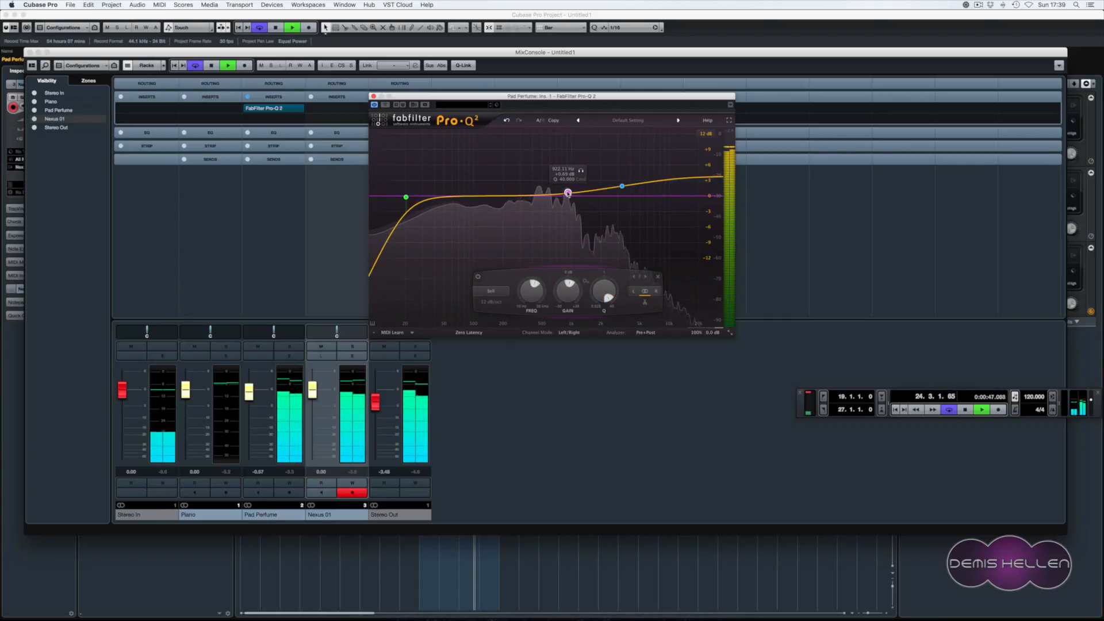
drag(568, 193, 567, 136)
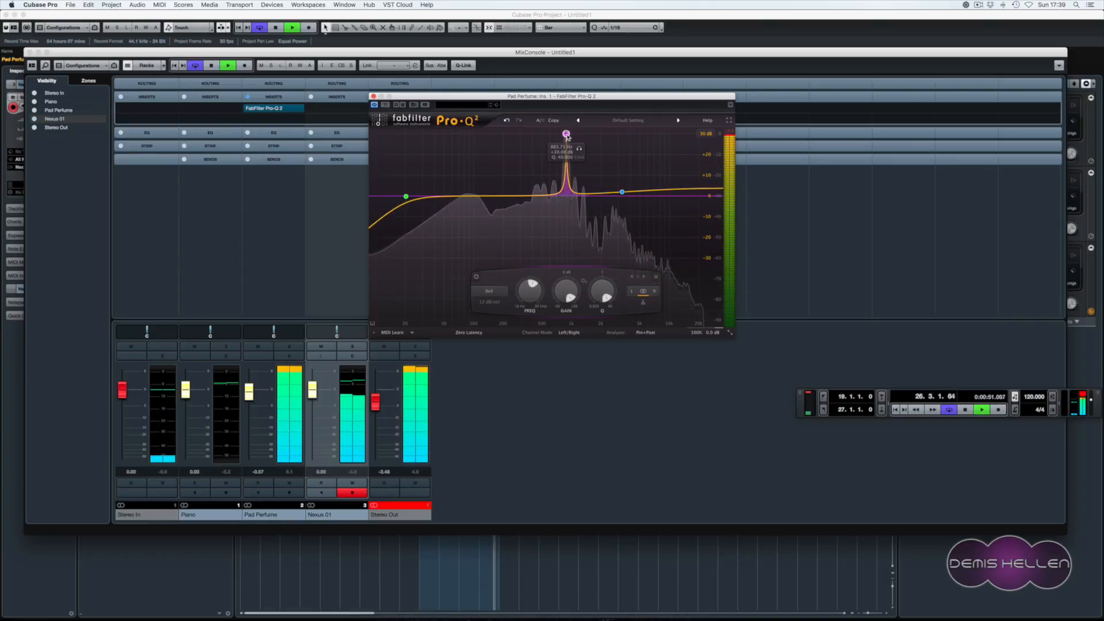
- Turn the narrow bell band into a cut of about 6 dB and set the EQ display range to 12 dB
key(space)
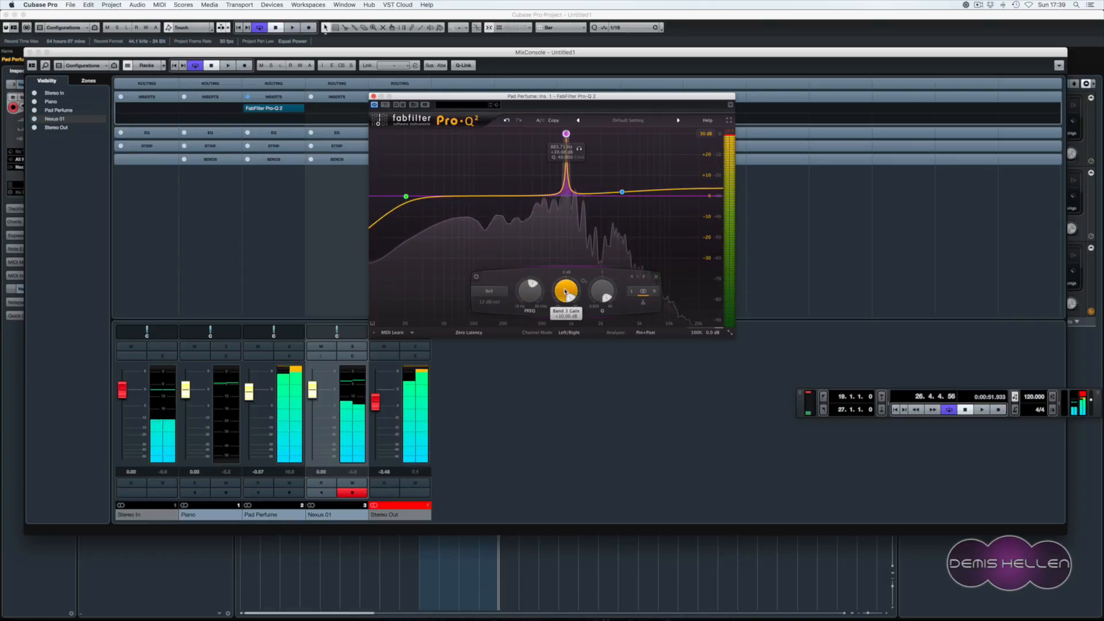
drag(565, 291, 589, 329)
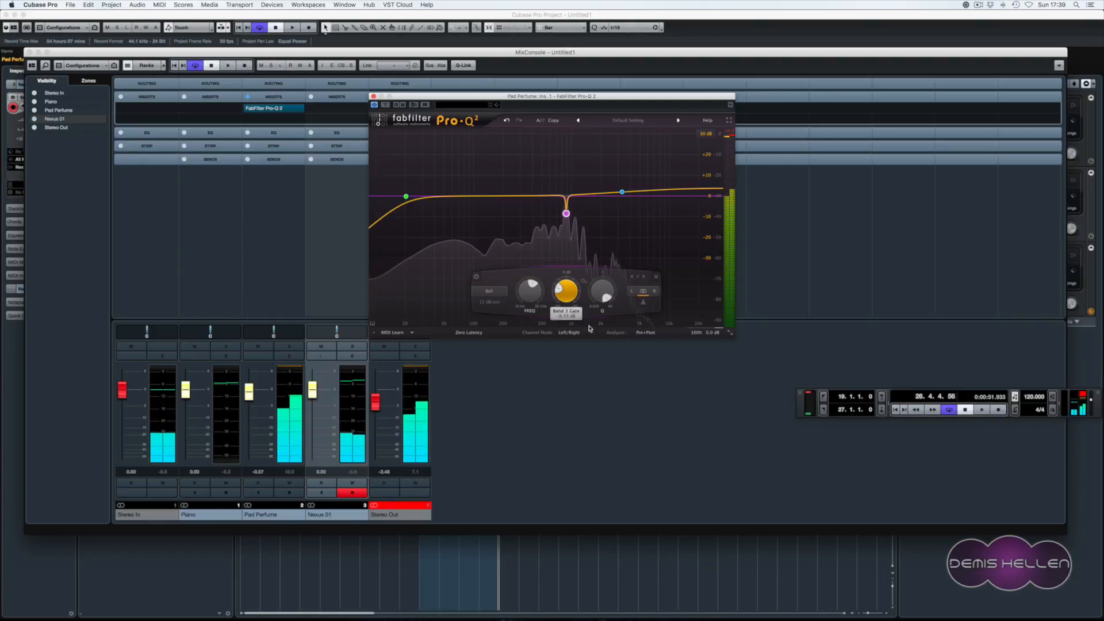
key(space)
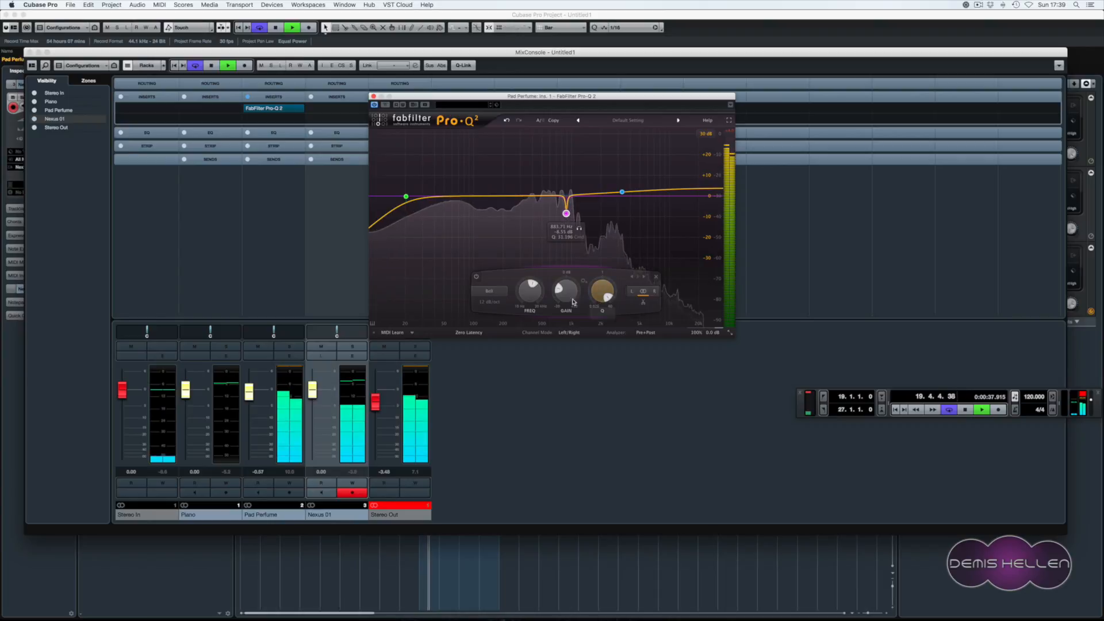
scroll(565, 292, up, 3)
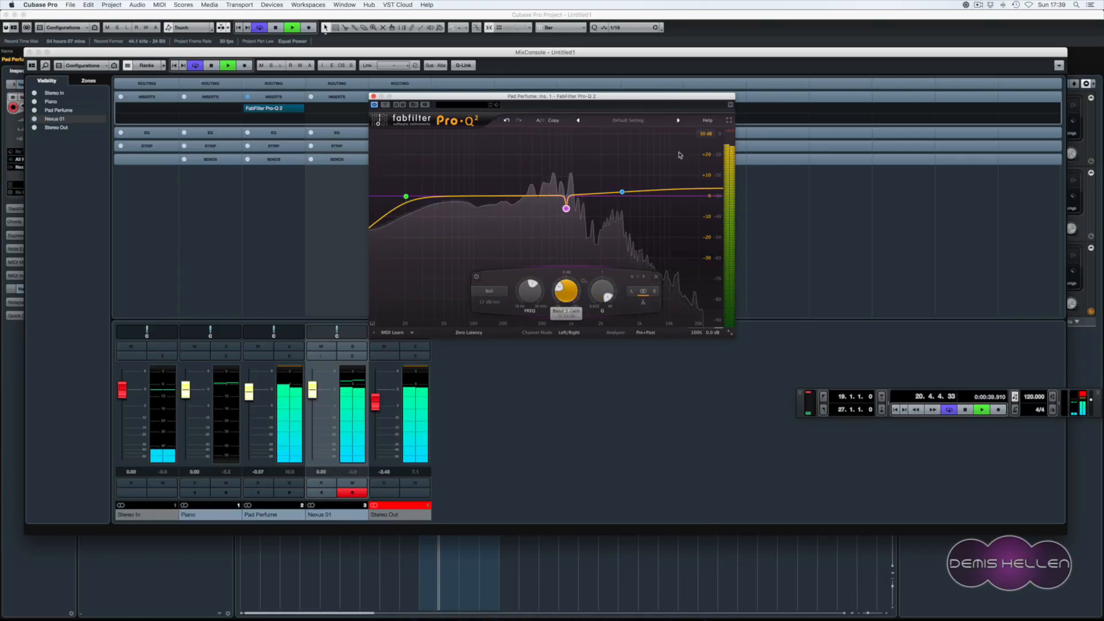
click(706, 134)
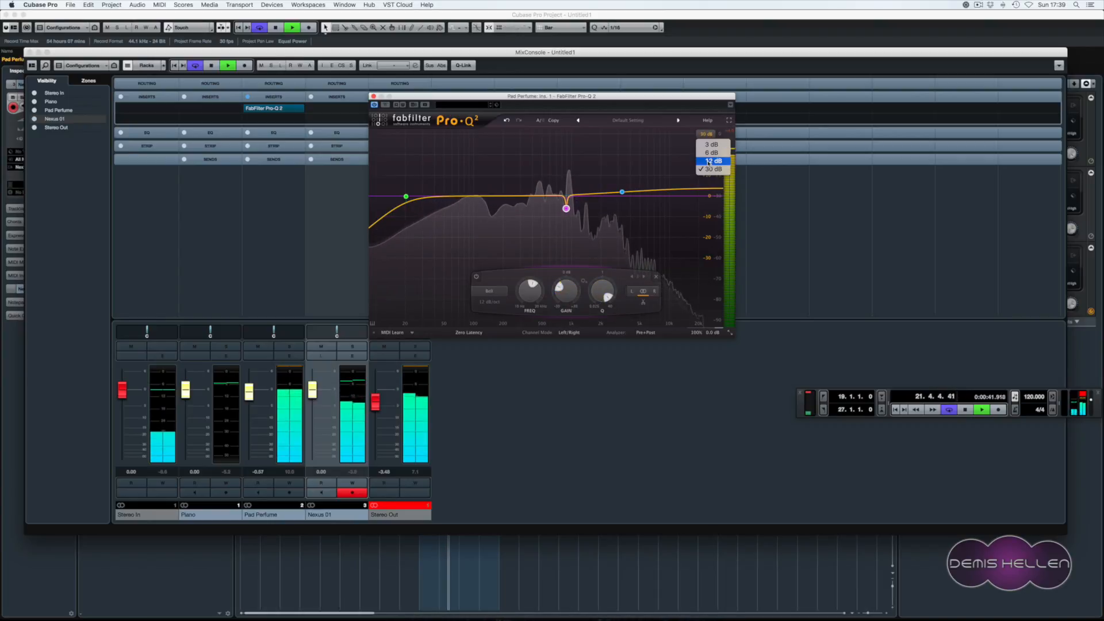
click(708, 161)
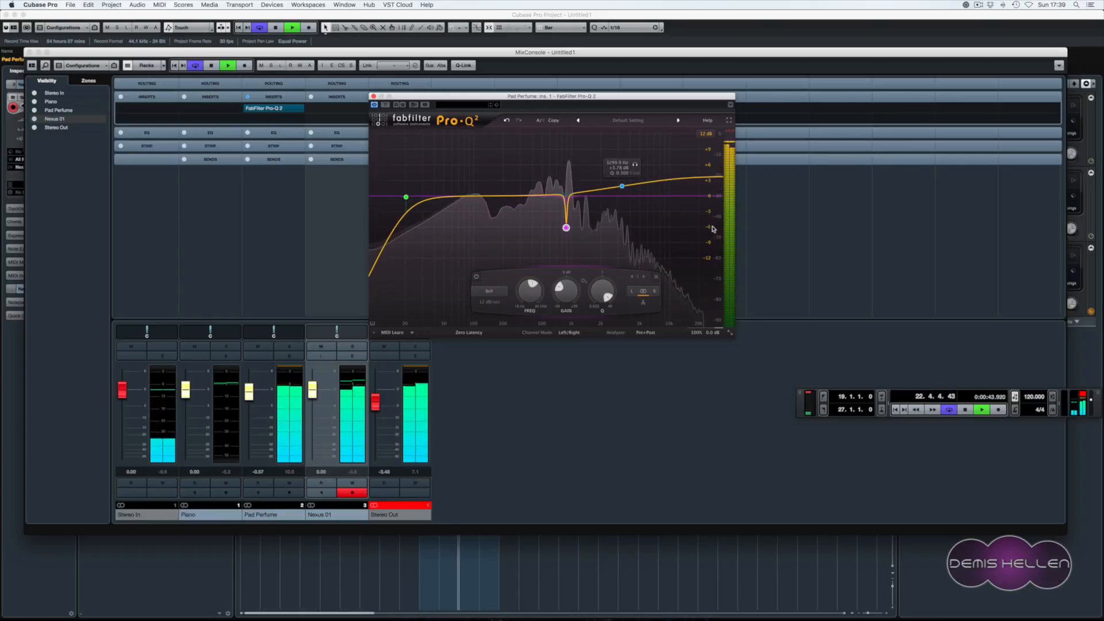
- Make the narrow bell cut on the Pad Perfume EQ slightly shallower and close its EQ window
drag(560, 288, 563, 292)
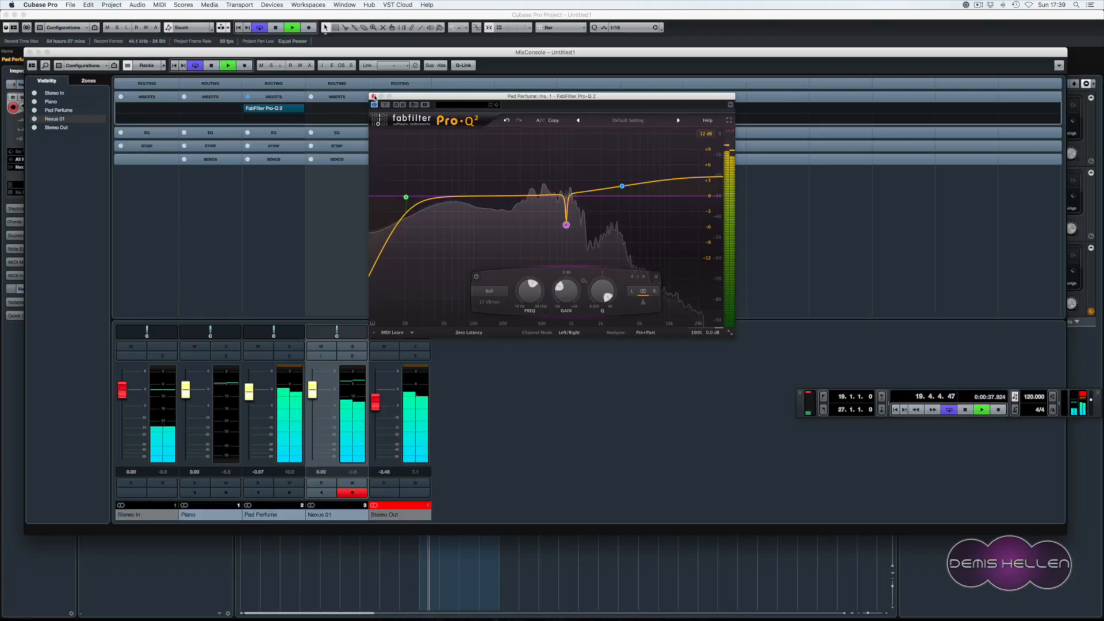
click(374, 97)
- Insert FabFilter Pro-Q 2 on the Nexus 01 channel, solo the channel, and add a low-cut band near 230 Hz
click(352, 108)
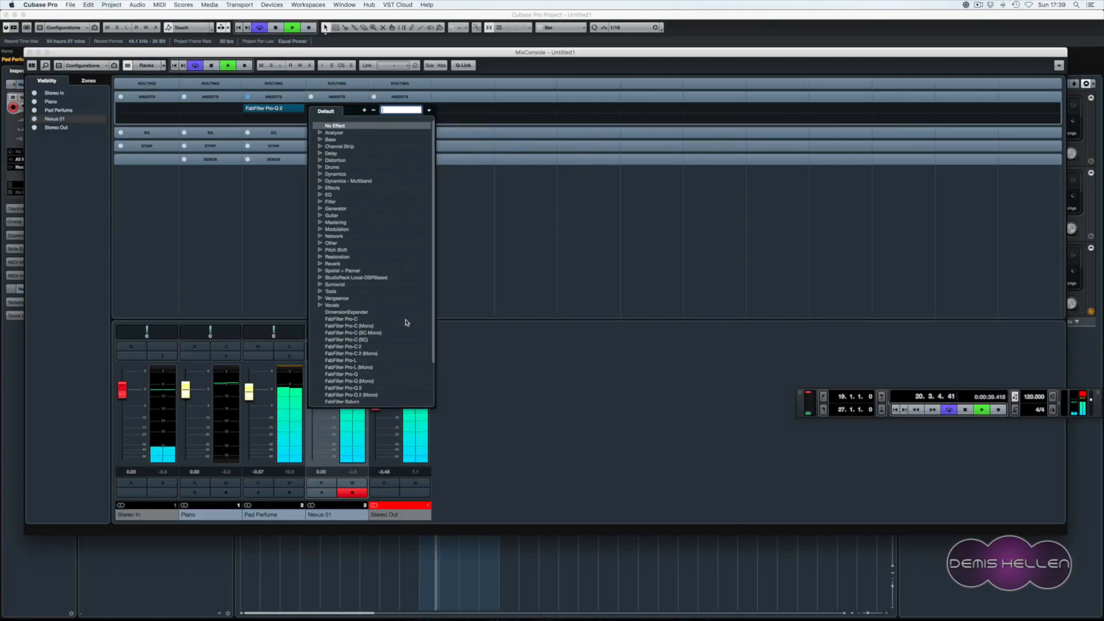
click(355, 388)
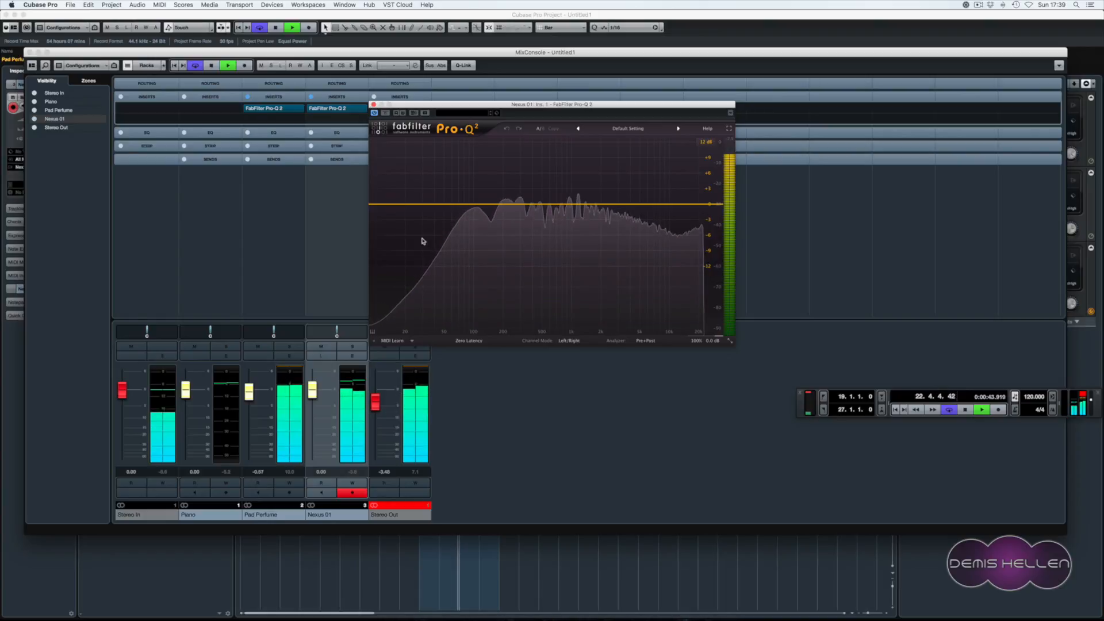
click(355, 347)
click(355, 347)
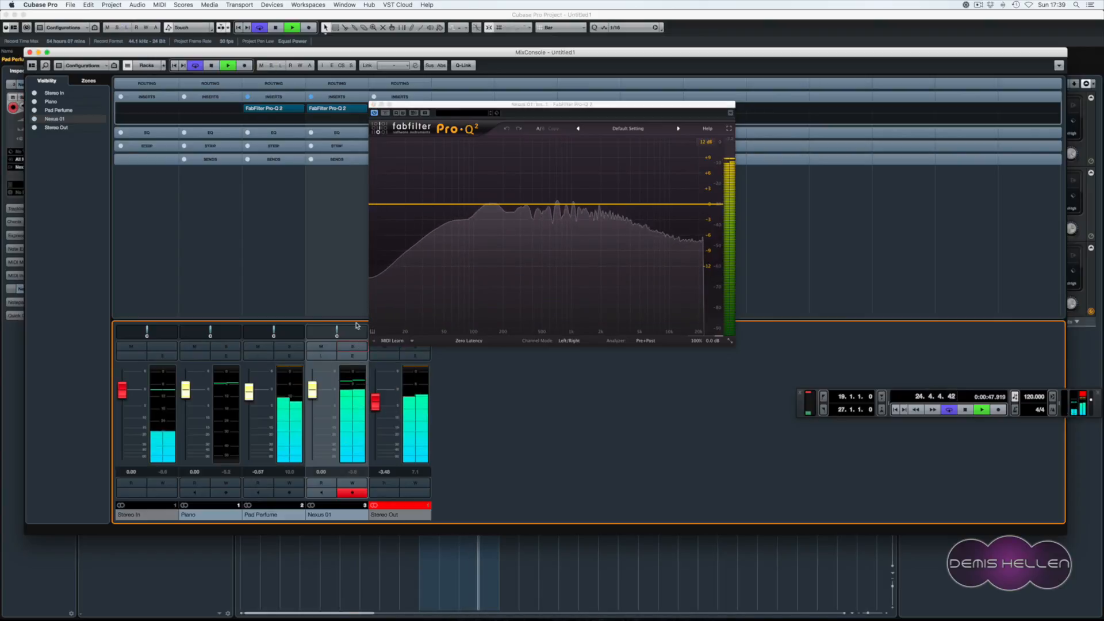
click(369, 205)
drag(370, 205, 509, 217)
click(353, 349)
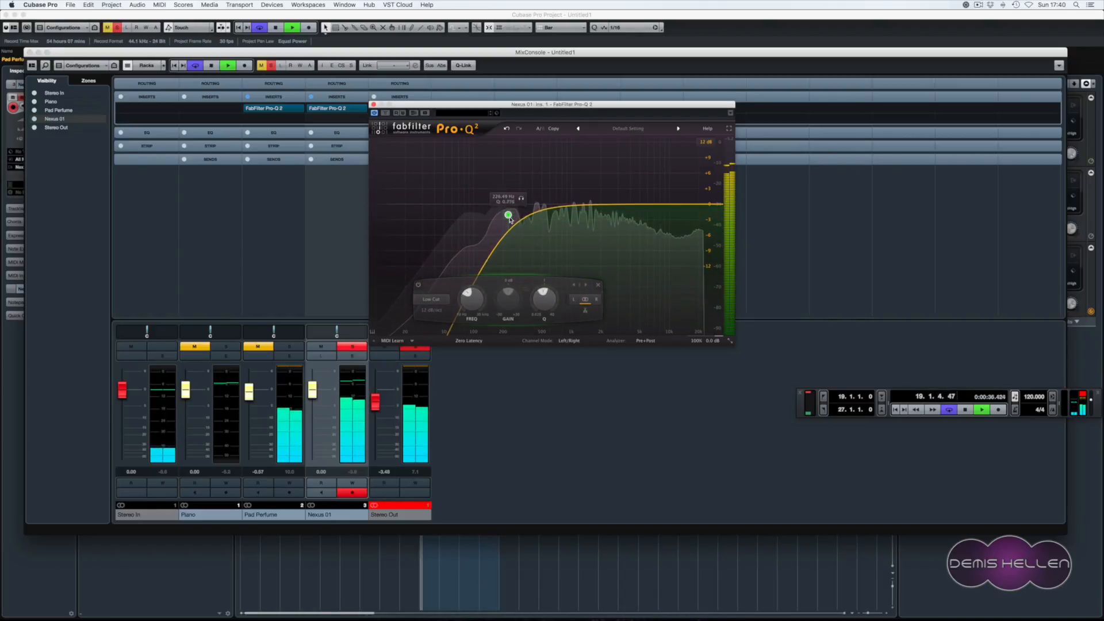
- Add a slight high-shelf boost and a wide, gentle bell boost of about 2 dB near 2.8 kHz to the Nexus 01 EQ
click(644, 200)
click(614, 195)
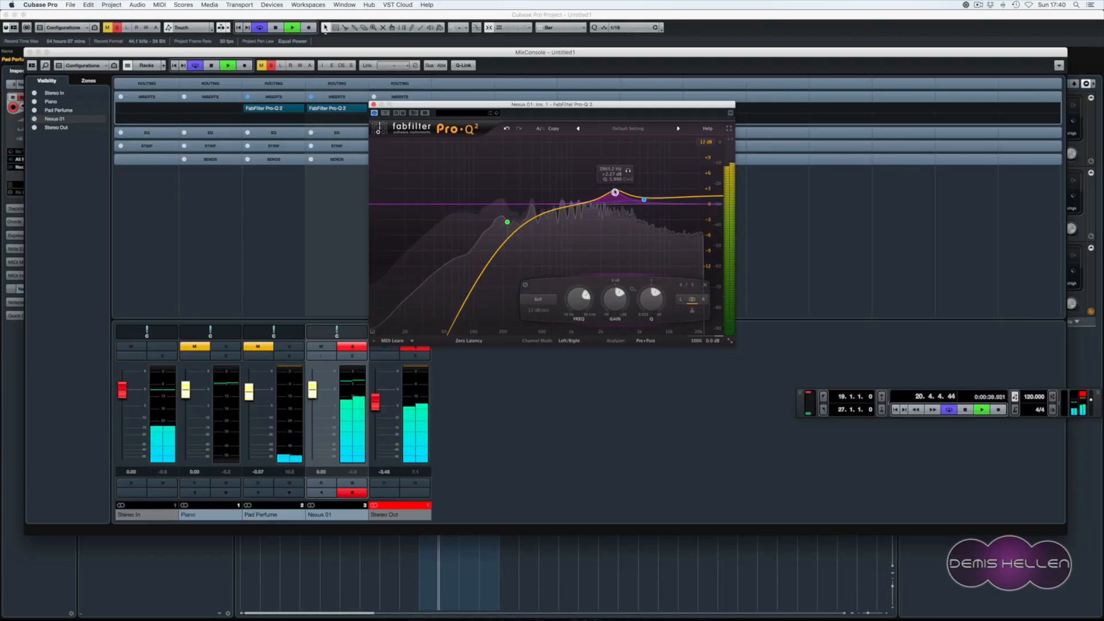
scroll(651, 304, up, 5)
scroll(650, 305, down, 8)
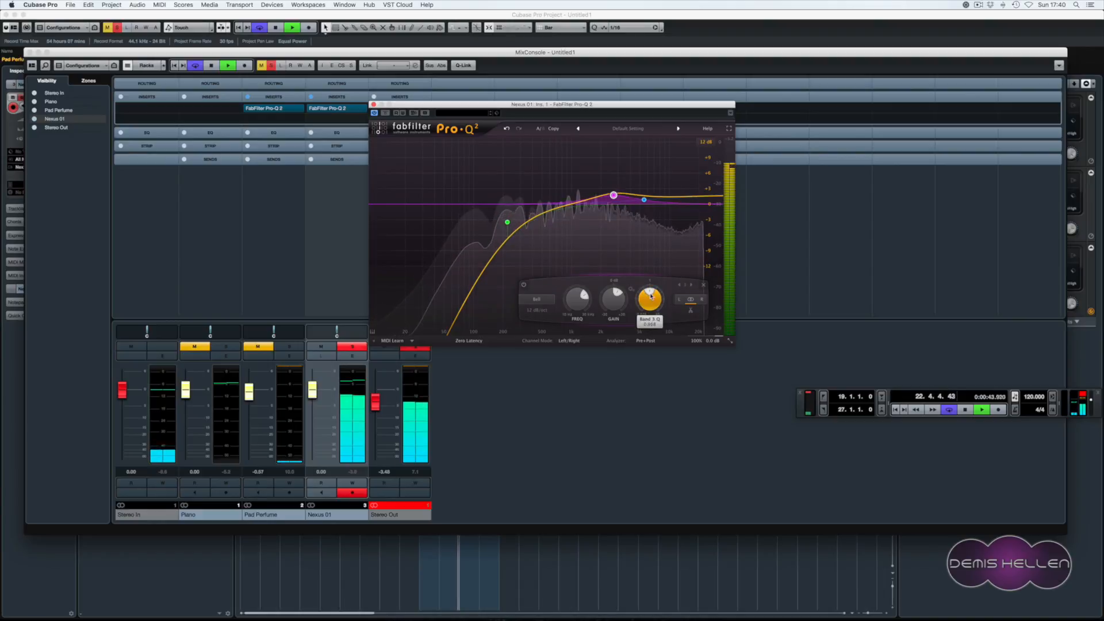
- Add a slight bell cut with Q 1 near 750 Hz to the Nexus 01 EQ, audition the band alone, and close the EQ
click(627, 173)
click(559, 210)
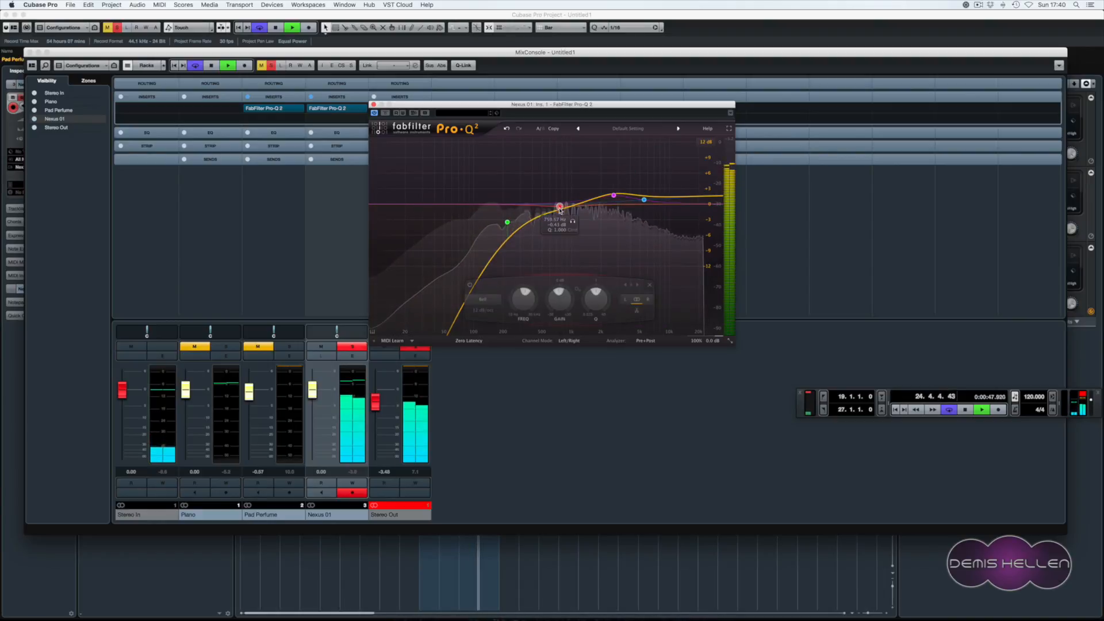
click(570, 224)
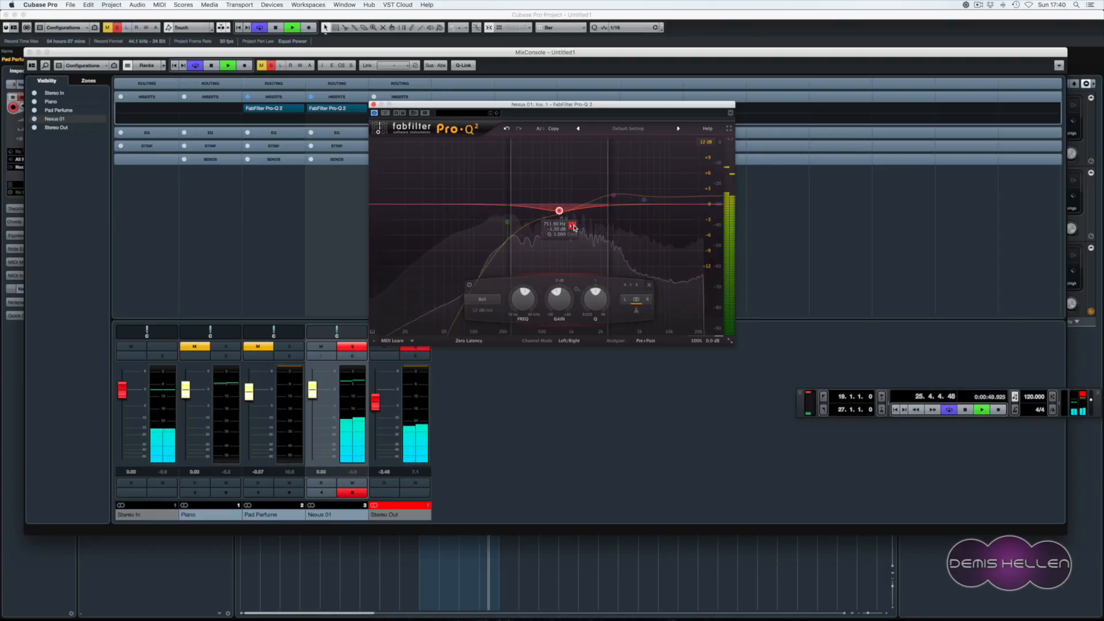
click(373, 104)
- Solo Pad Perfume together with Nexus 01 and compare the mix with the Nexus 01 EQ bypassed and enabled
click(291, 347)
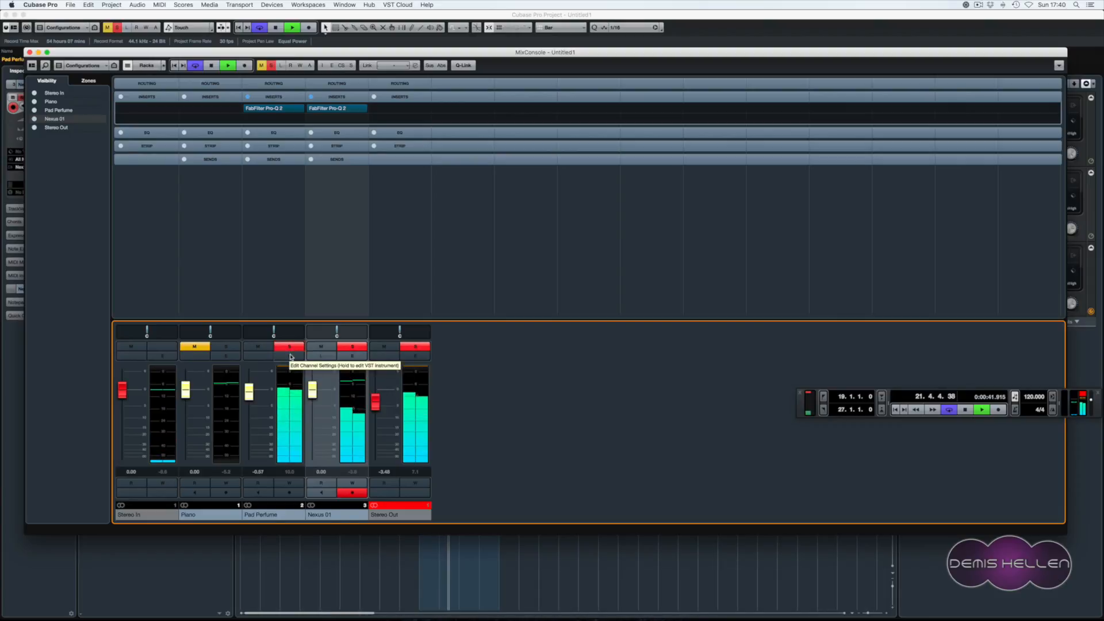
click(311, 109)
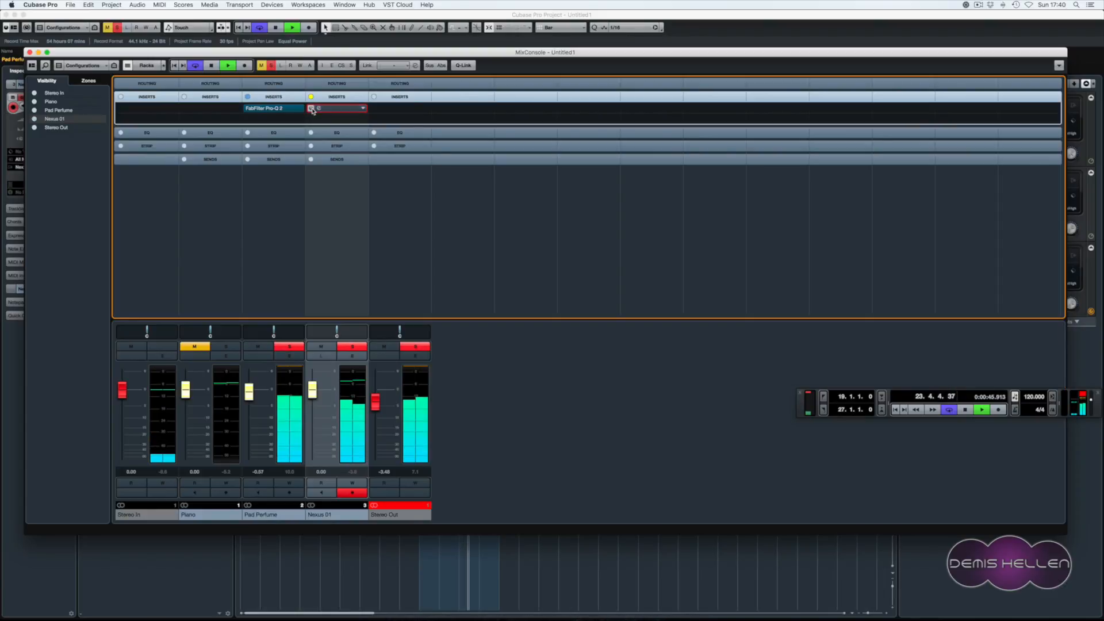
click(312, 110)
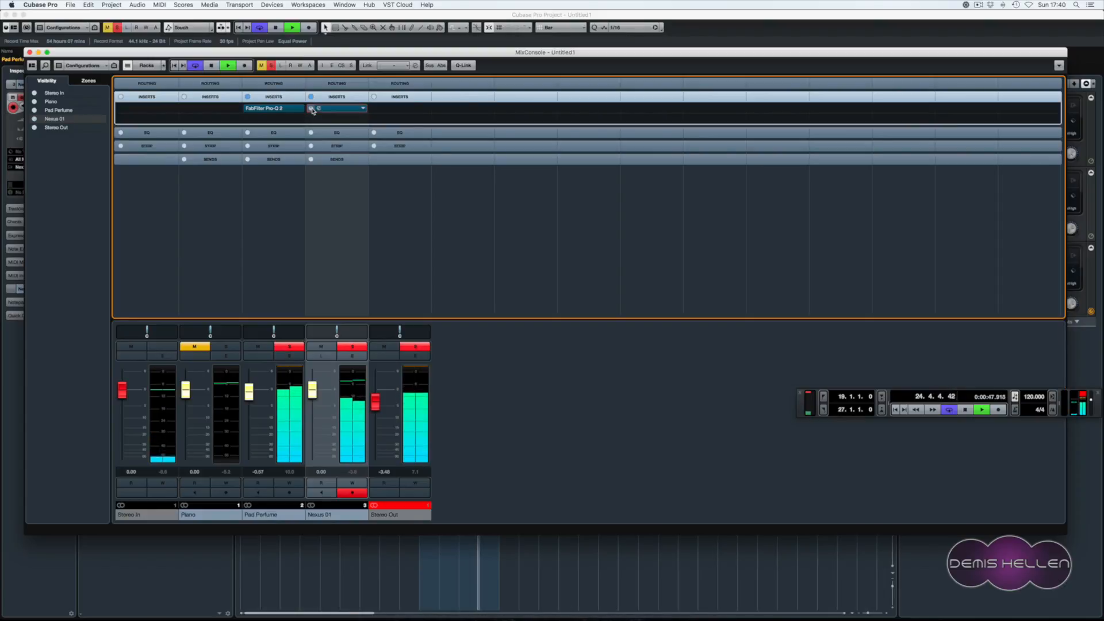
key(space)
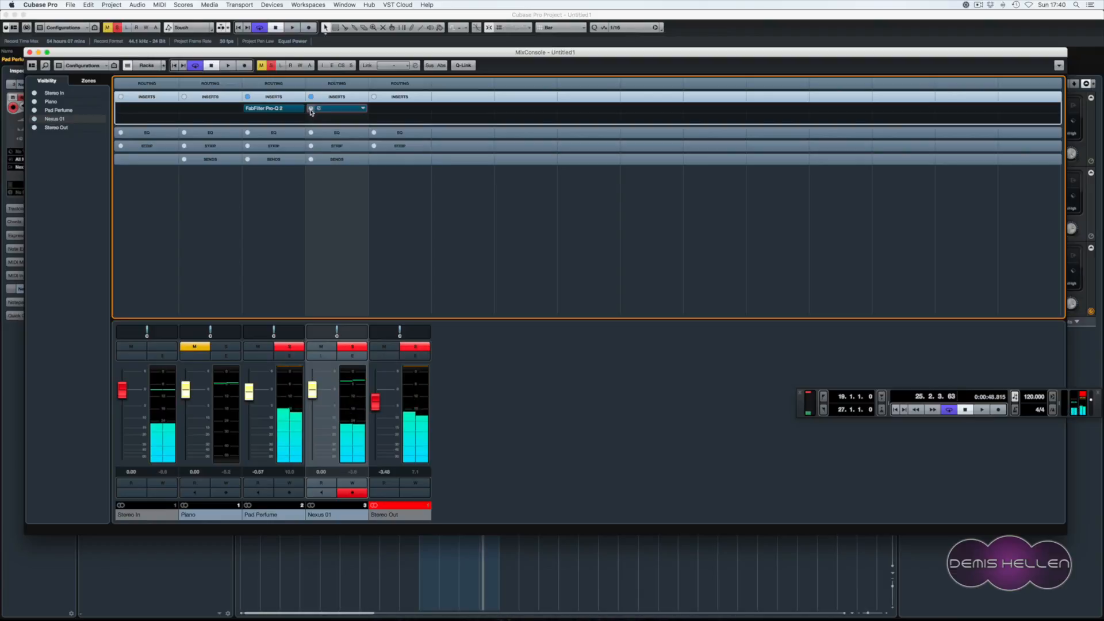
- Return to the arrangement and move the Pad Perfume and Nexus 01 clips from bar 19 to bar 42
click(583, 571)
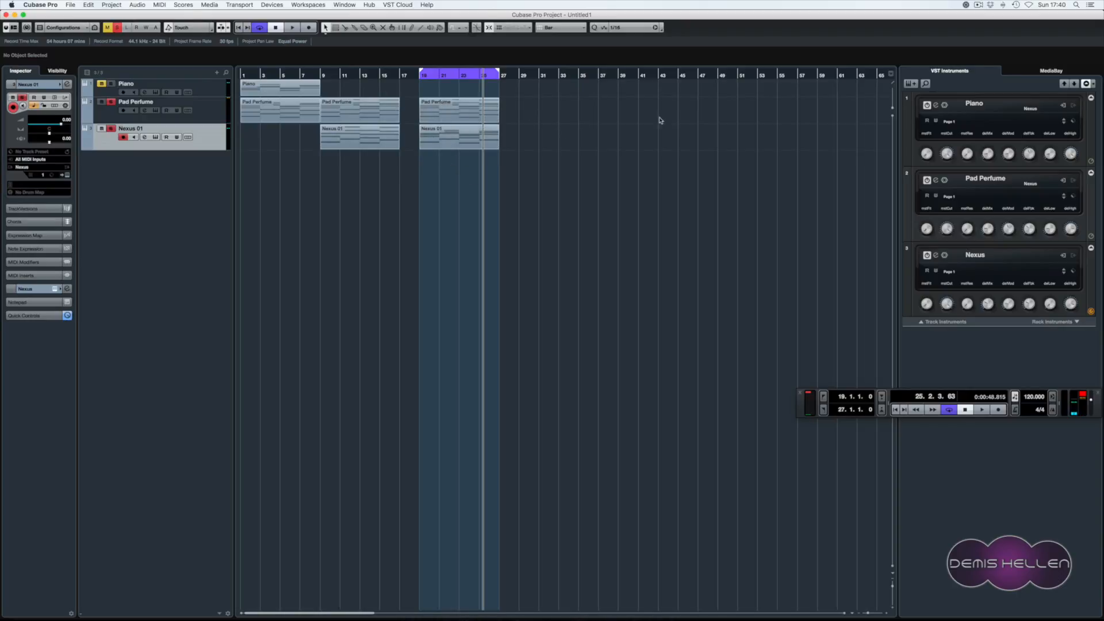
click(476, 115)
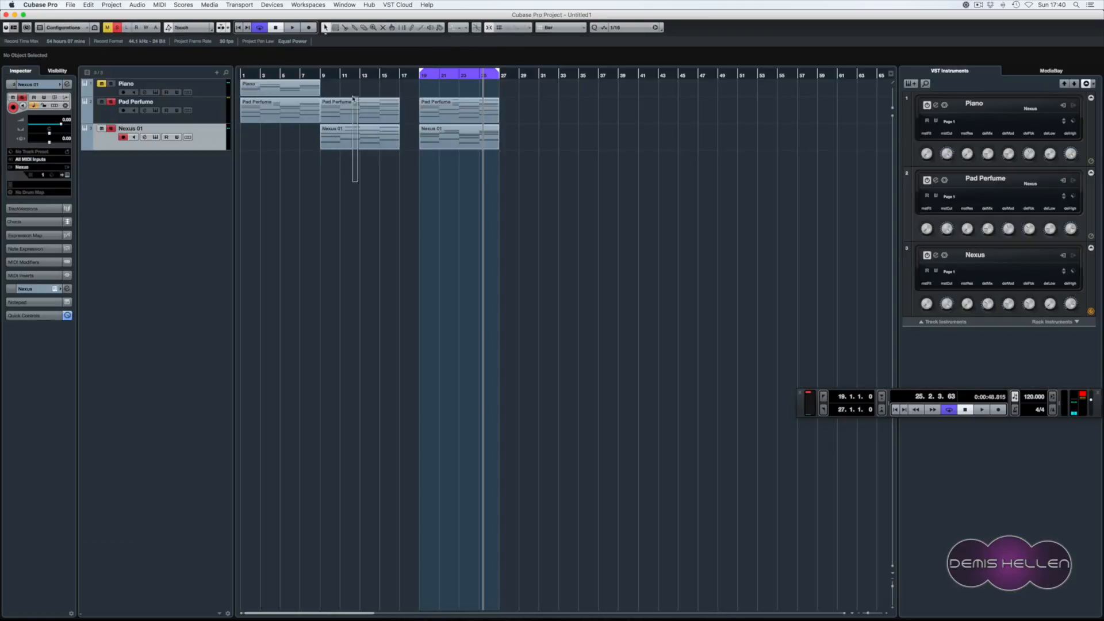
drag(466, 184, 670, 105)
- Loop bars 9 to 17 around the Pad Perfume and Nexus 01 clips and play the section
click(370, 148)
key(p)
key(space)
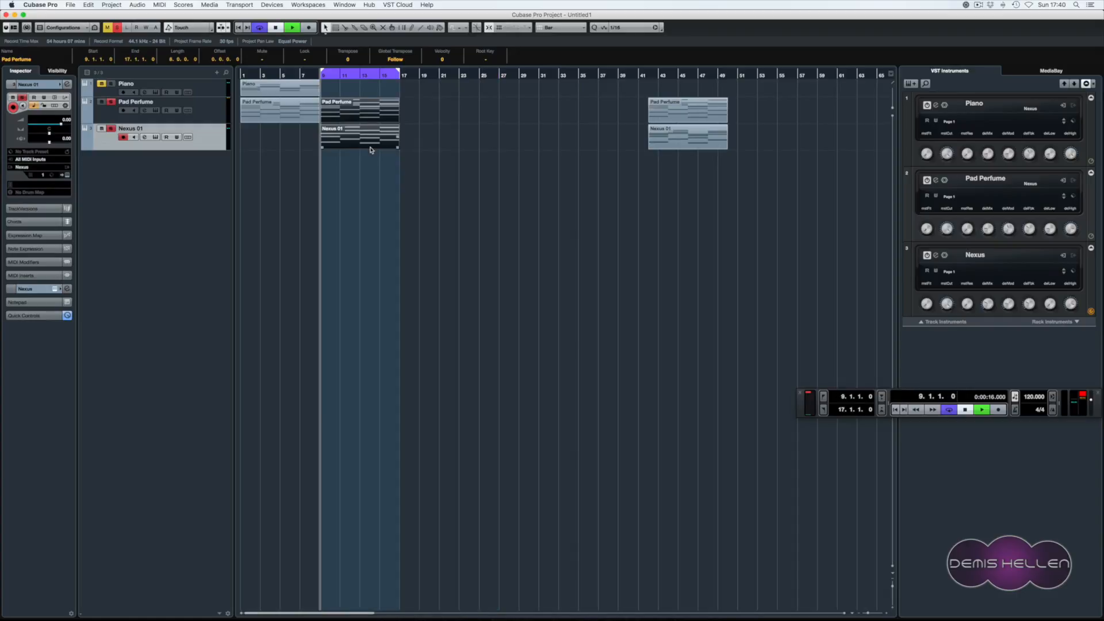
click(371, 185)
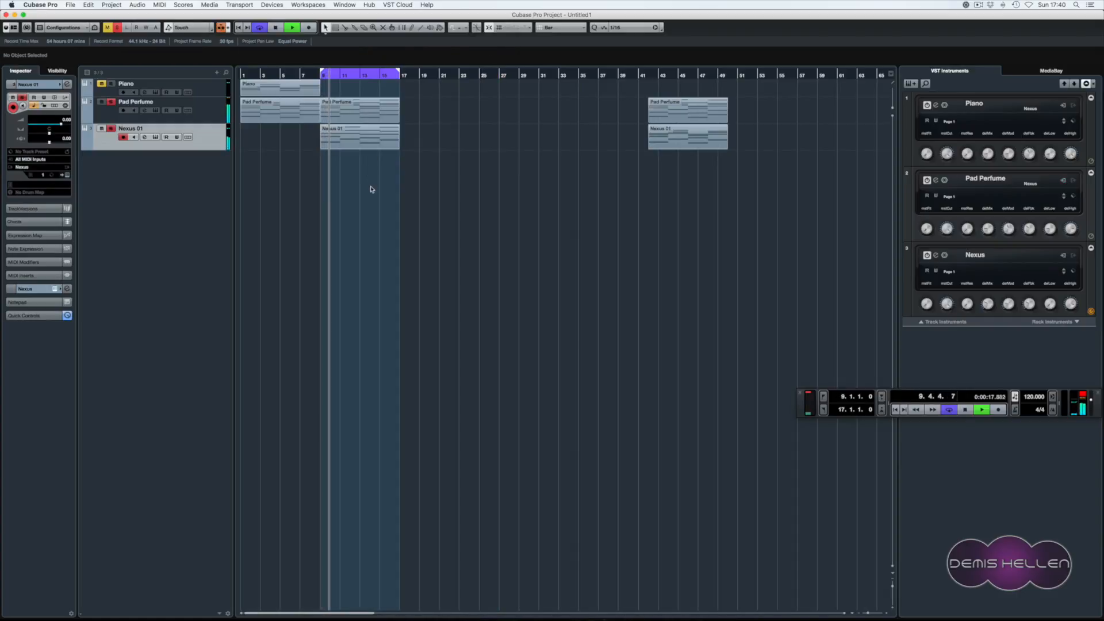
key(space)
- Duplicate the Pad Perfume and Nexus 01 clips from bar 9 to bar 17 and loop the copies through bar 25
drag(378, 185, 355, 115)
key(super+d)
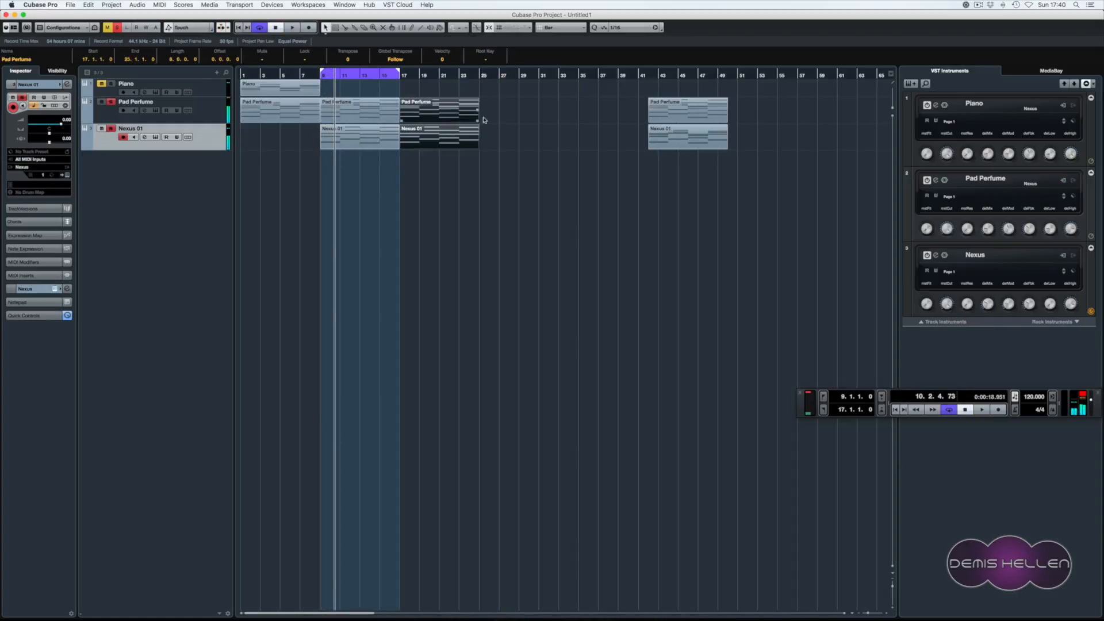
click(445, 113)
key(p)
click(515, 167)
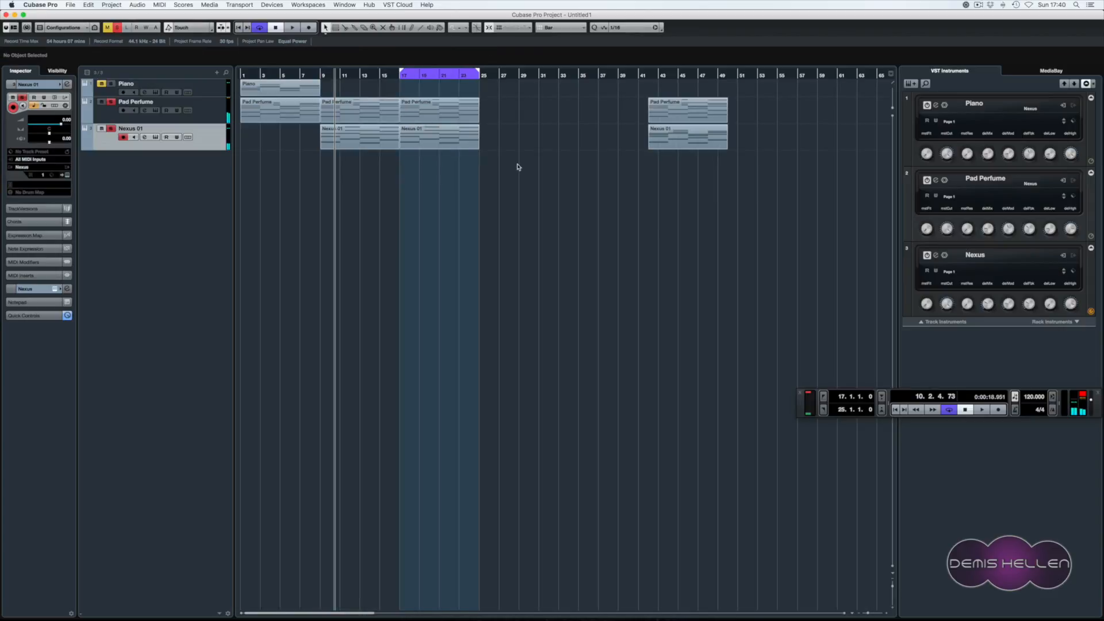
- Play the copied section from bar 17 with only Pad Perfume soloed and open its clip in the Key Editor
key(KP_1)
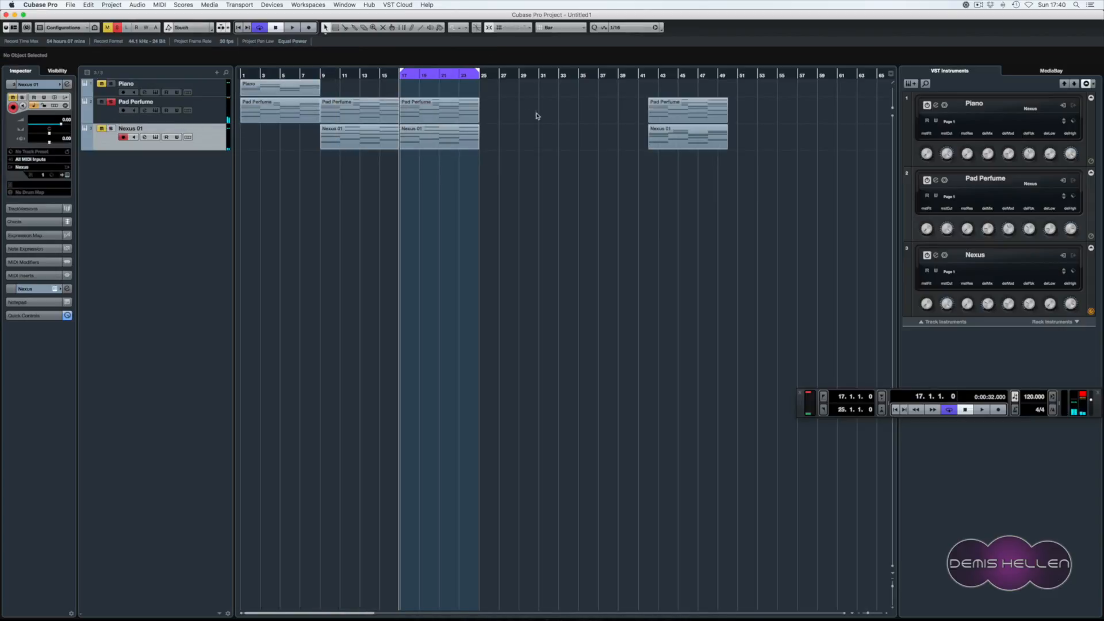
key(space)
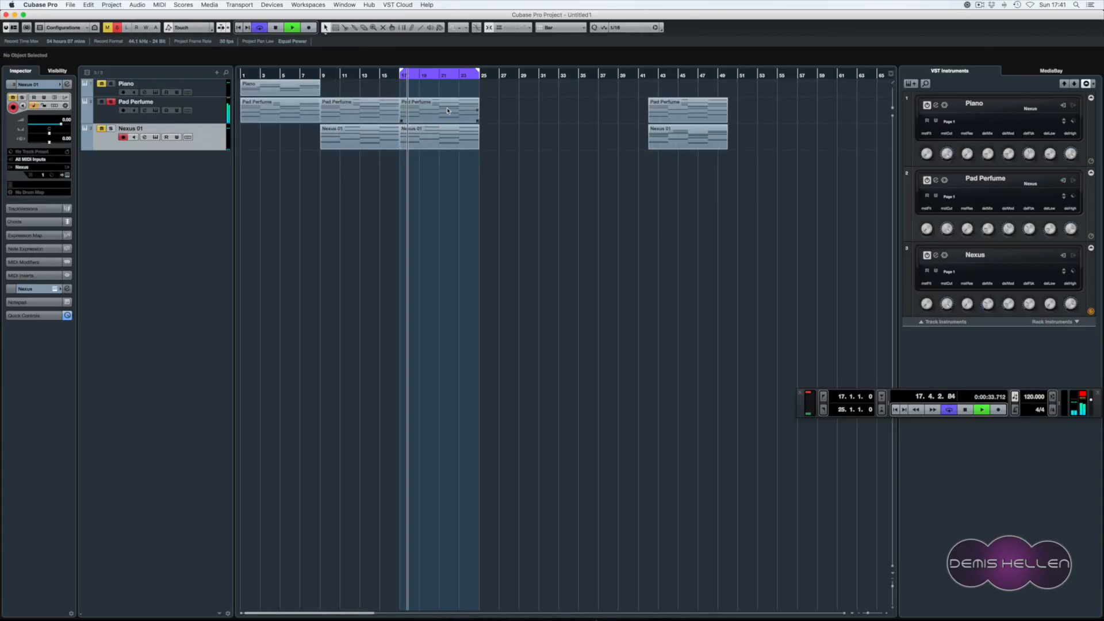
double_click(448, 111)
key(space)
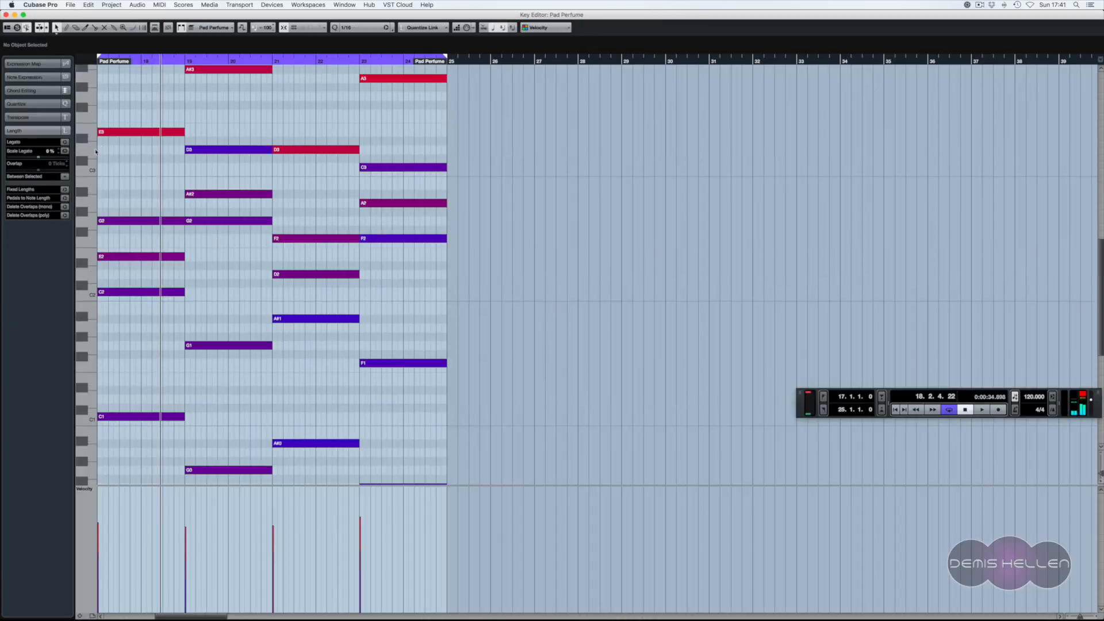
- Select the three middle notes of each of the four Pad Perfume chords and raise their velocities
drag(137, 160, 170, 276)
drag(230, 138, 232, 226)
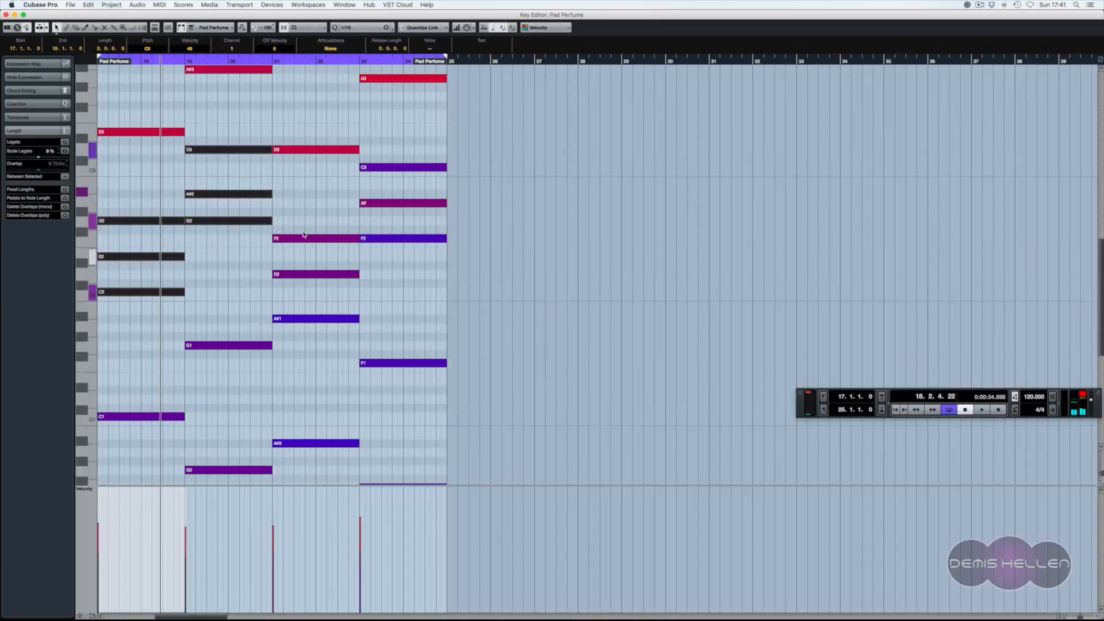
drag(309, 208, 310, 323)
drag(397, 162, 400, 243)
scroll(388, 429, up, 2)
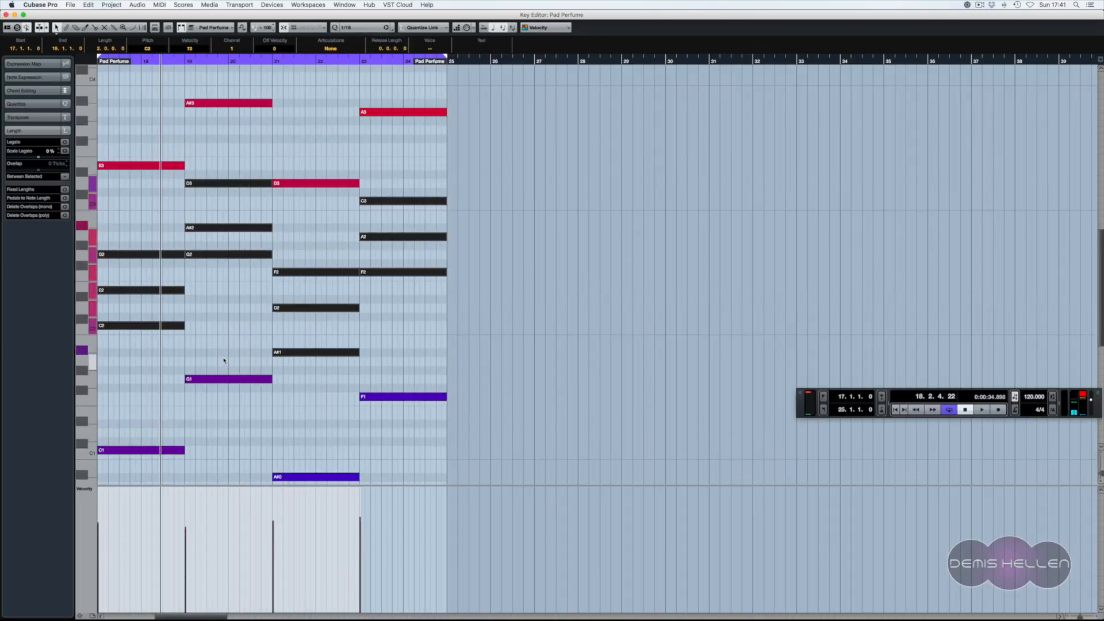
click(181, 377)
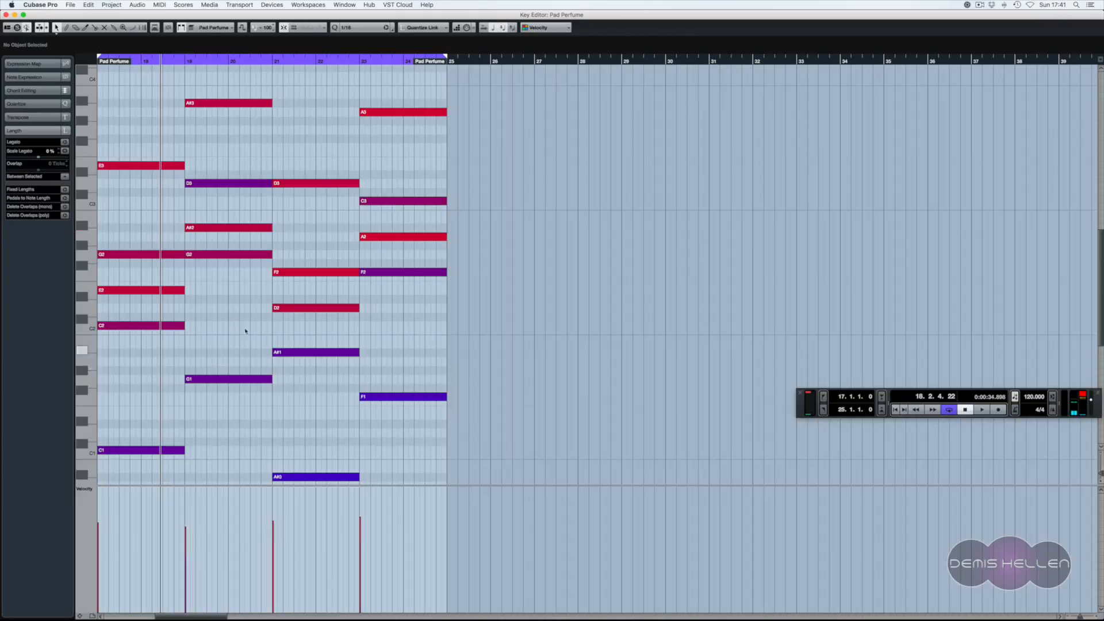
- Listen to the edited Pad Perfume chords and return to the arrangement
key(space)
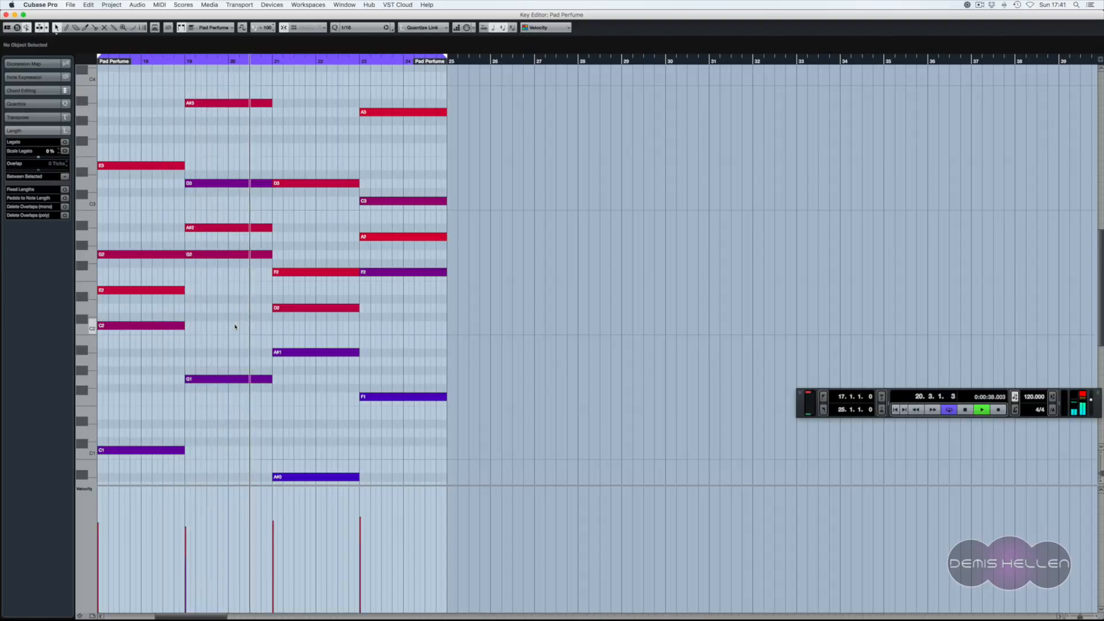
key(Escape)
key(space)
click(183, 70)
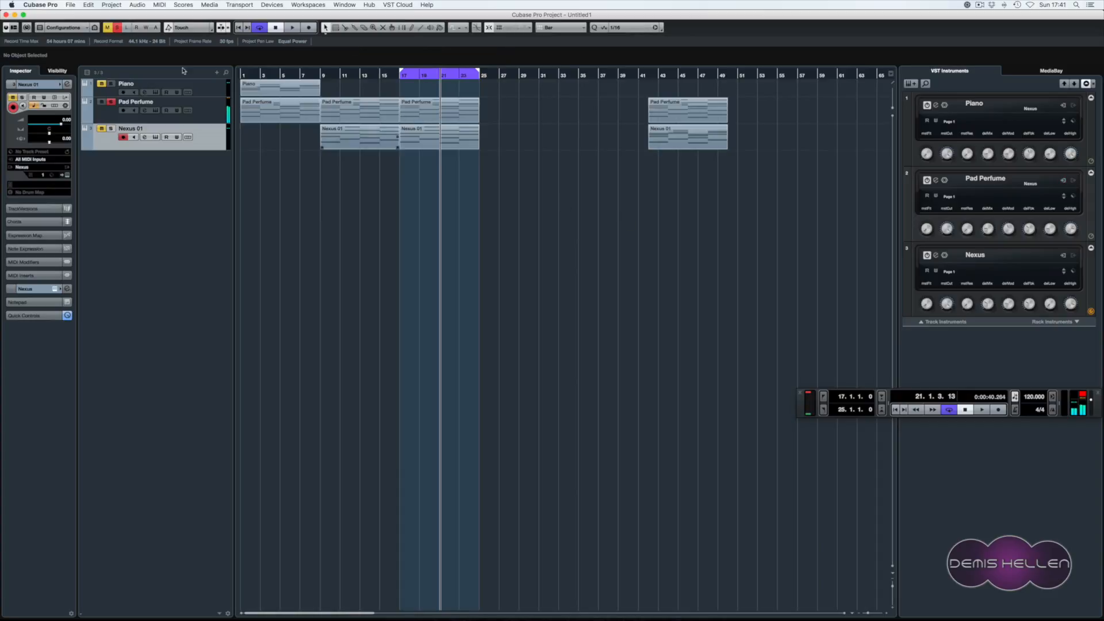
- Clear all solos and mutes, play the combined section, and select the Pad Perfume clip at bar 17
key(space)
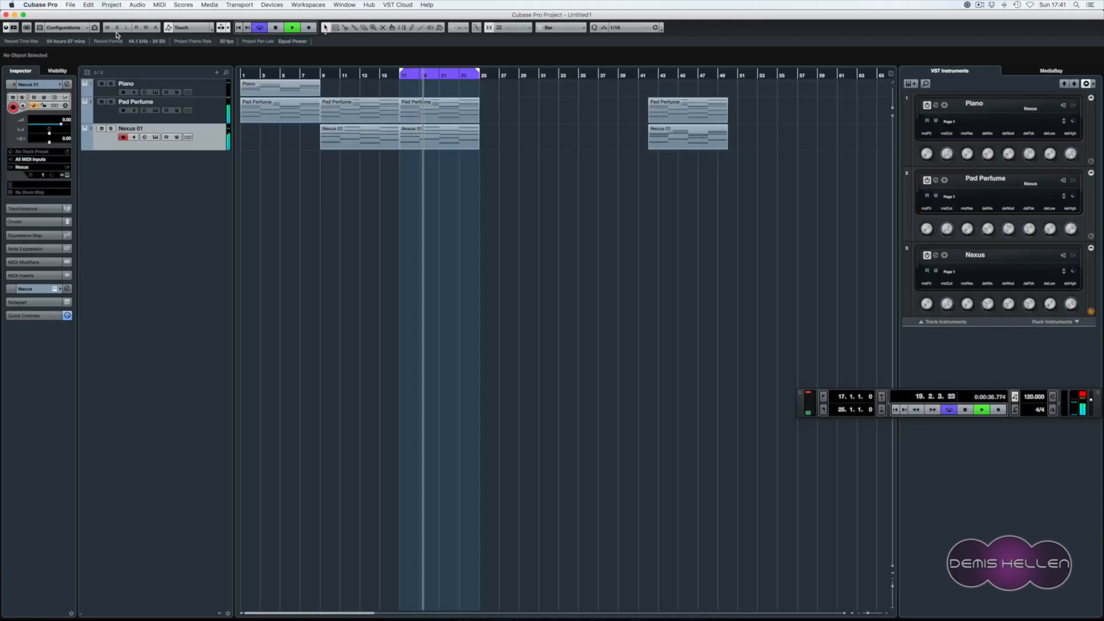
key(space)
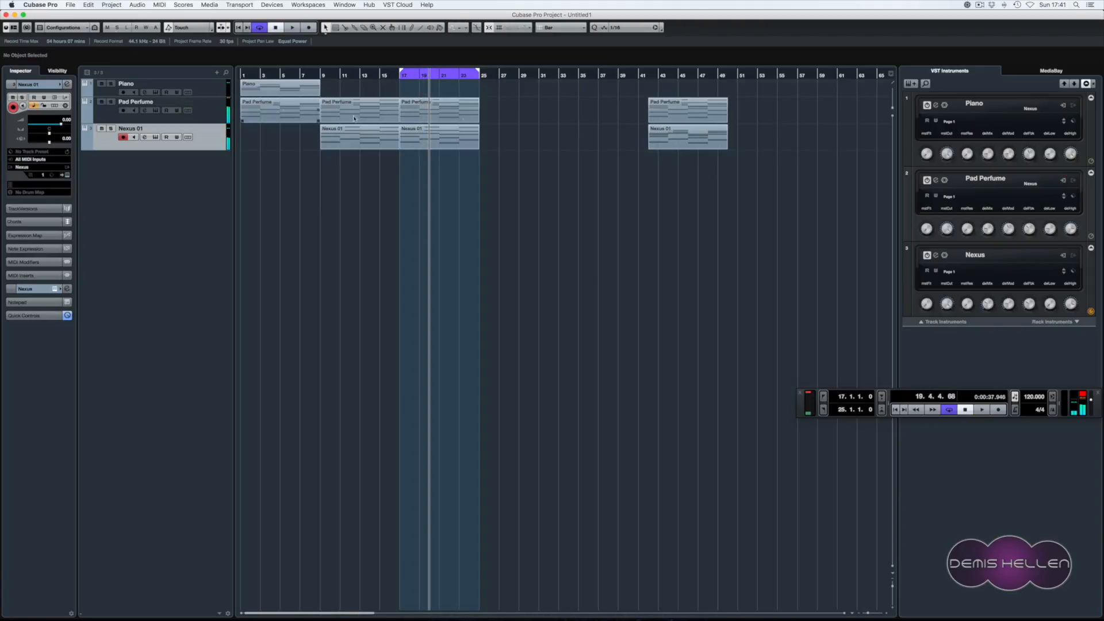
click(468, 112)
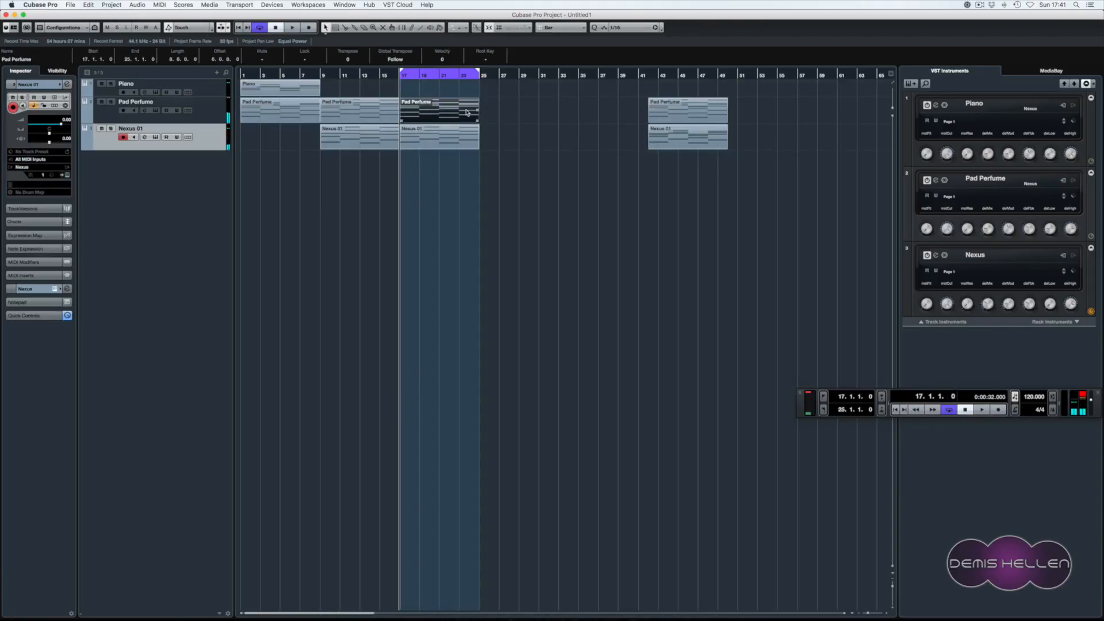
- Insert LaPetiteExcite after the EQ on the Pad Perfume channel and solo the channel during playback
key(F3)
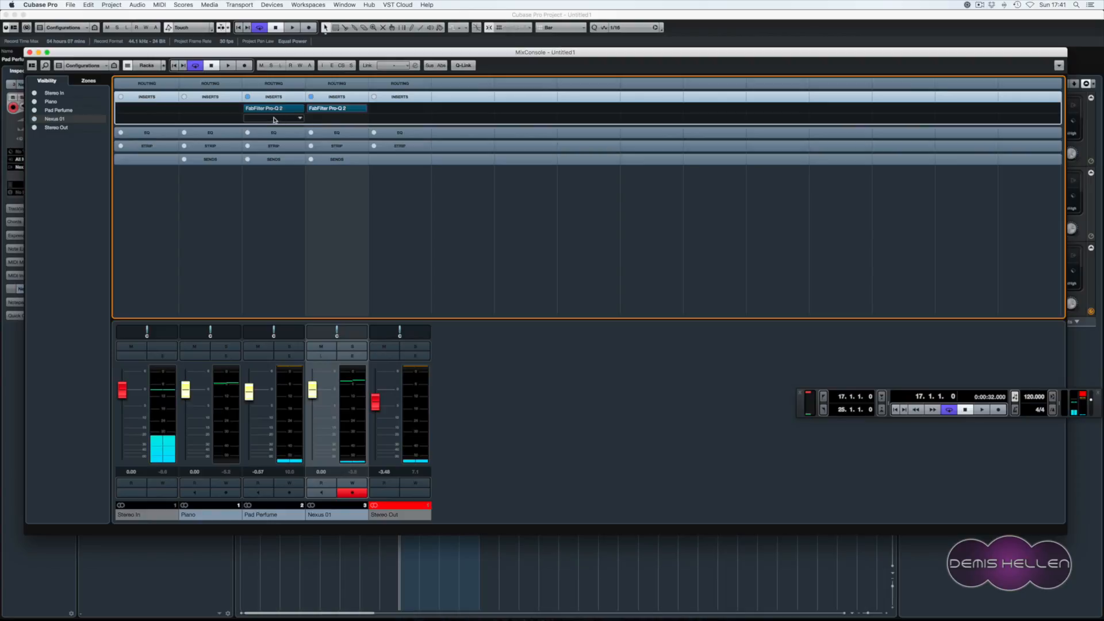
click(275, 119)
scroll(322, 377, down, 5)
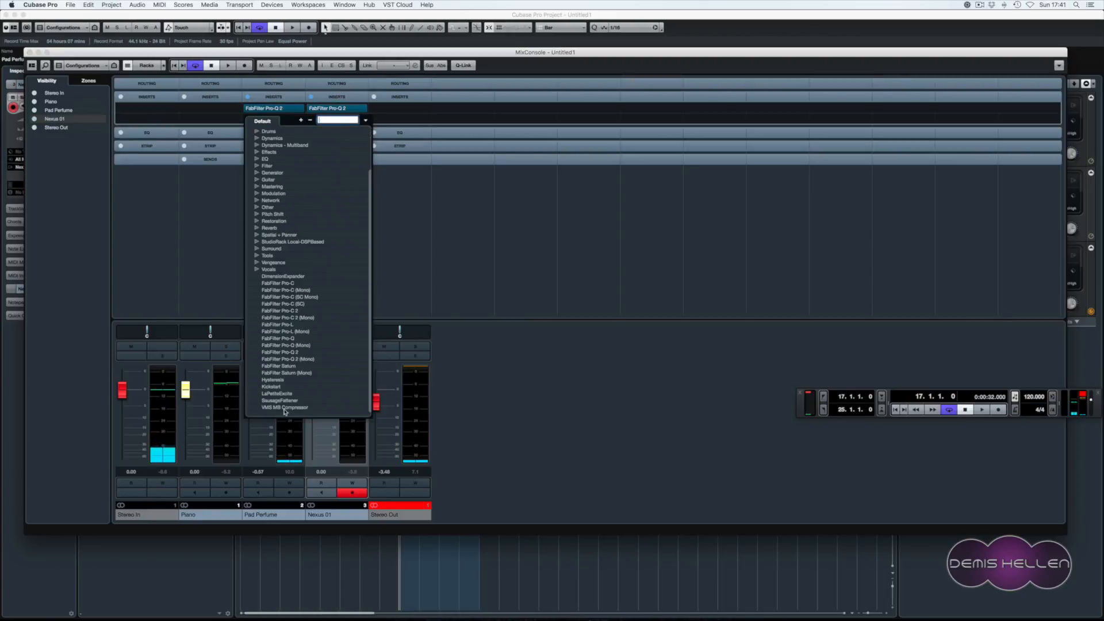
click(275, 394)
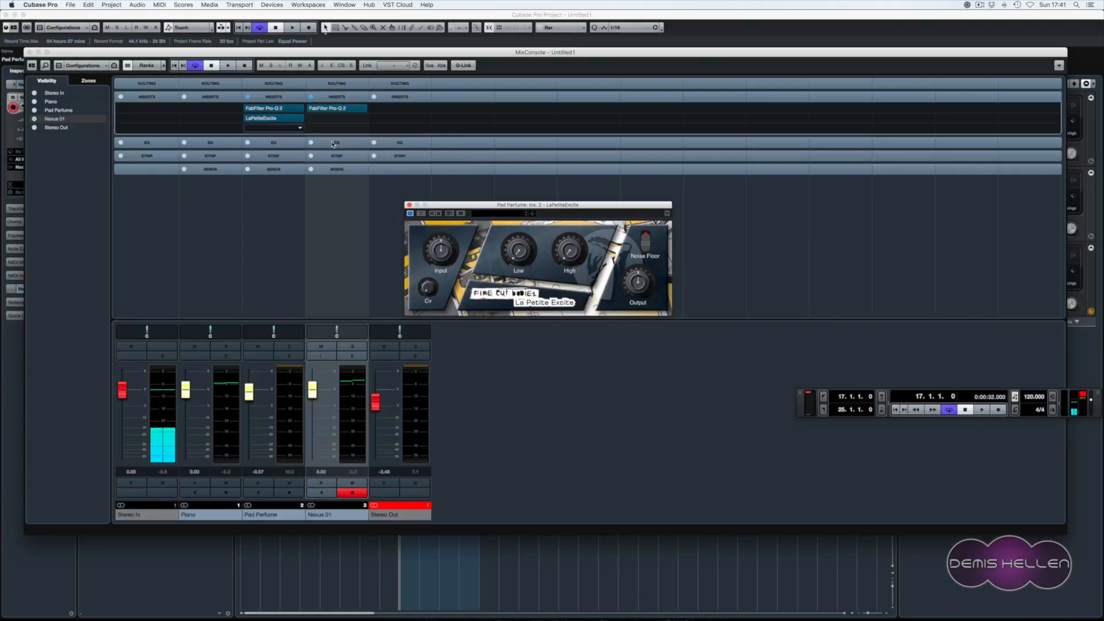
key(space)
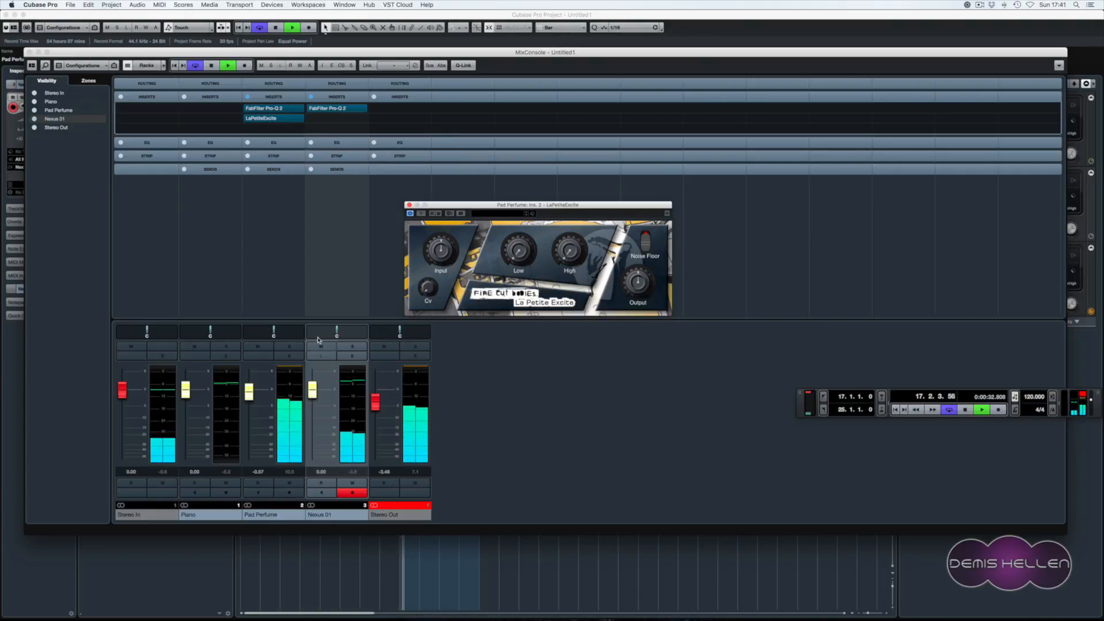
click(296, 348)
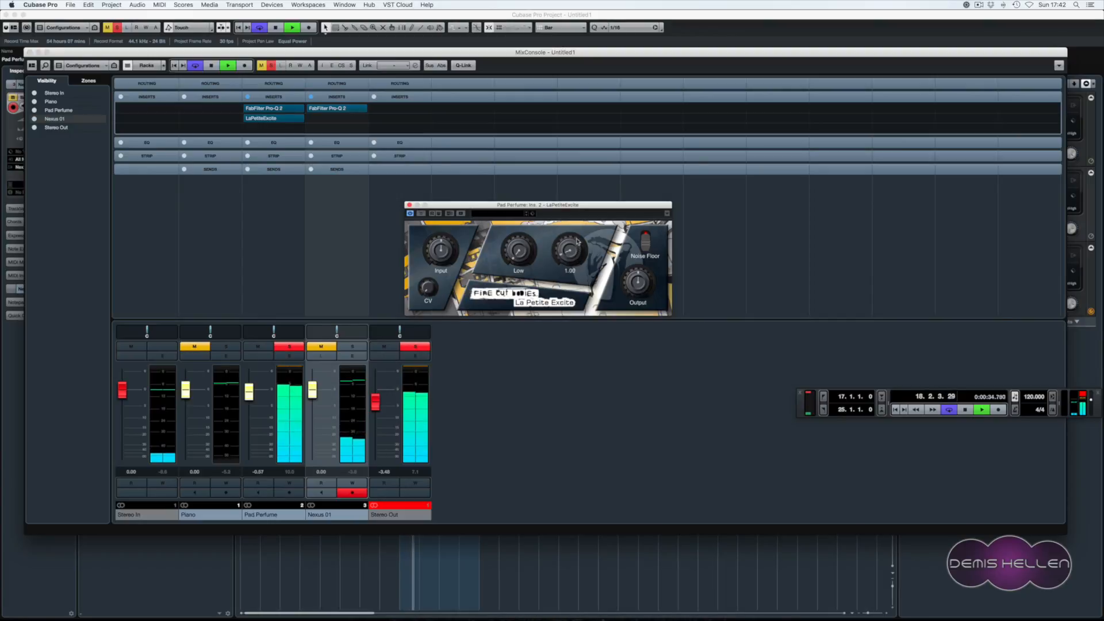
- Adjust LaPetiteExcite's High amount on the Pad Perfume channel, compare the sound with the effect bypassed, and close the plug-in
drag(575, 237, 572, 252)
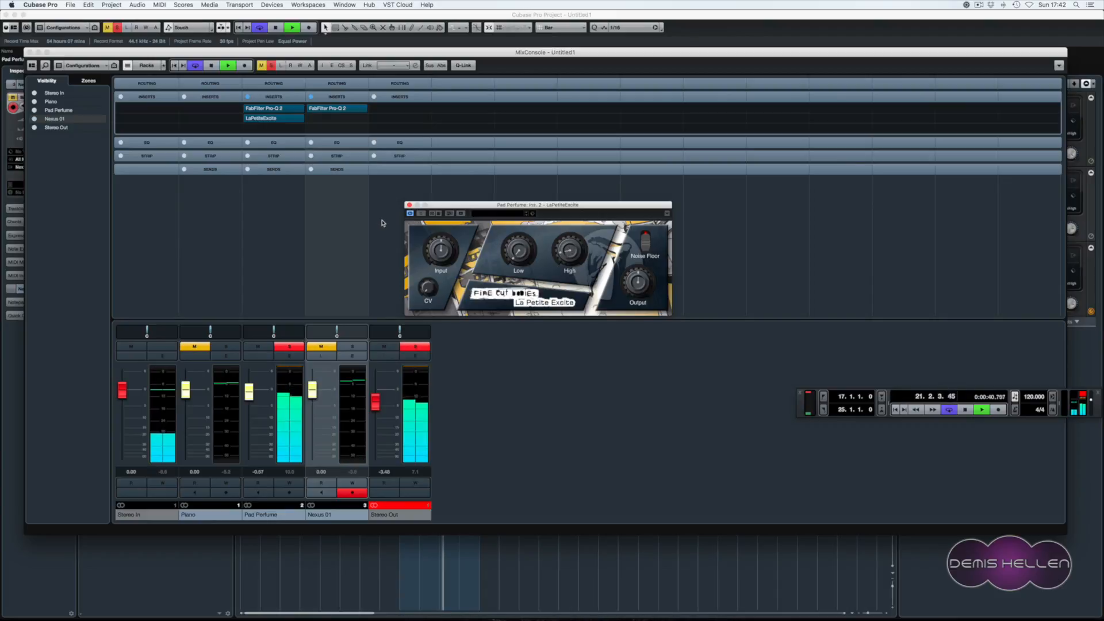
click(421, 214)
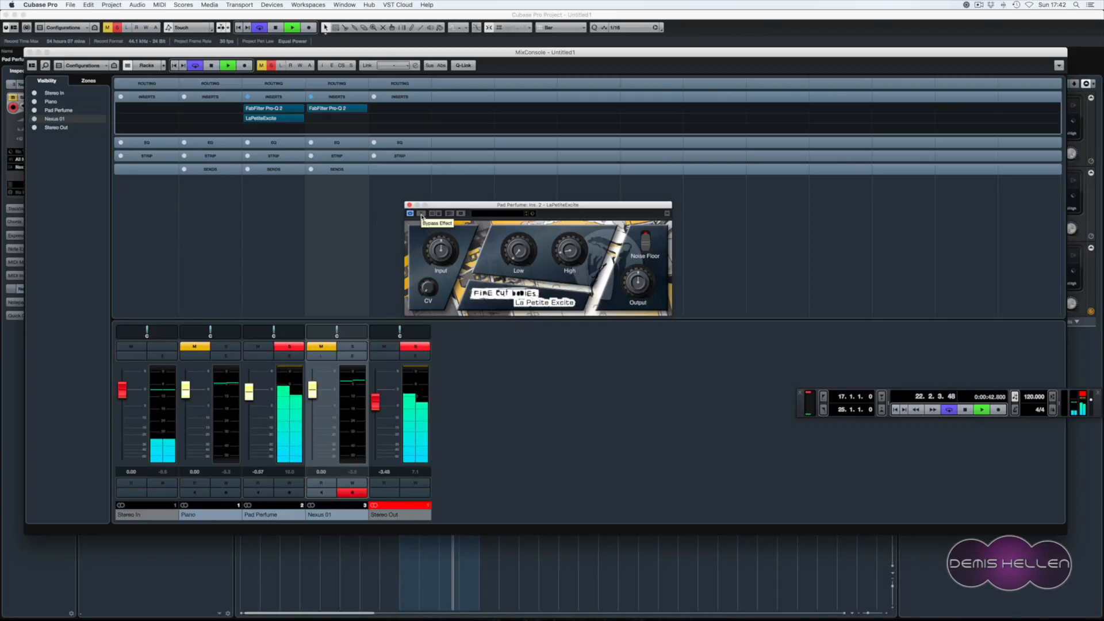
click(421, 213)
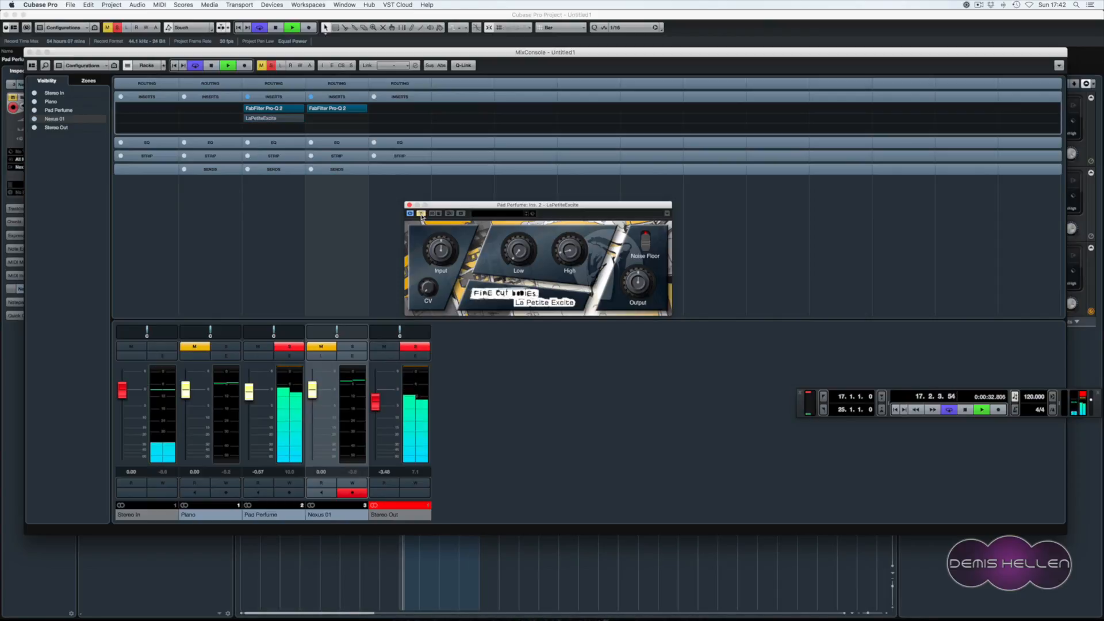
key(space)
click(408, 205)
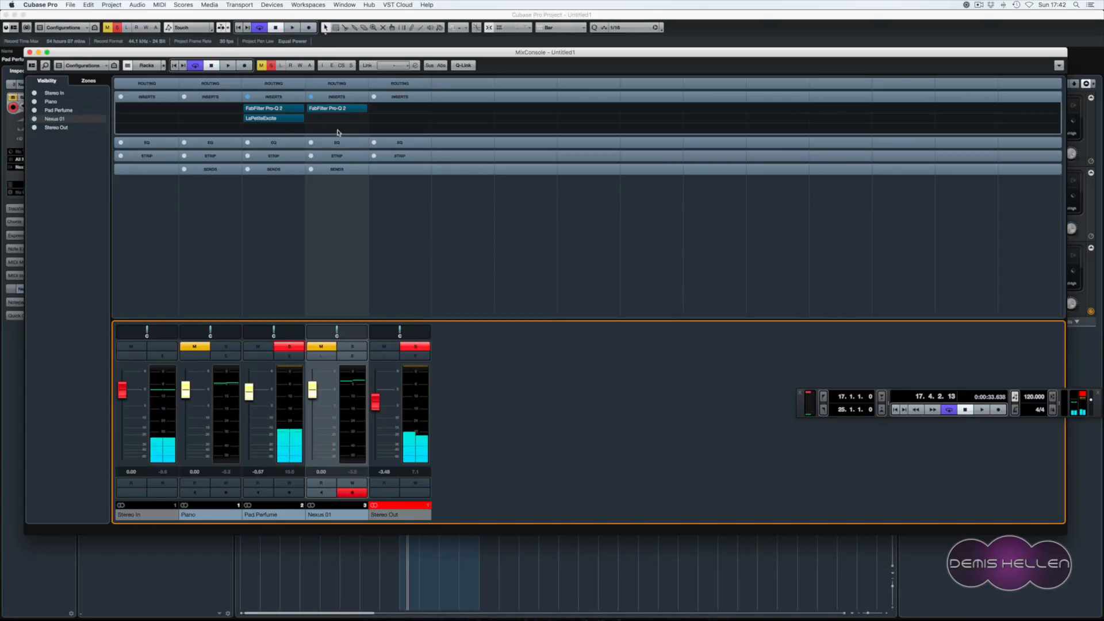
- Look through the effects available for Pad Perfume's third insert slot and return to the arrangement
click(287, 129)
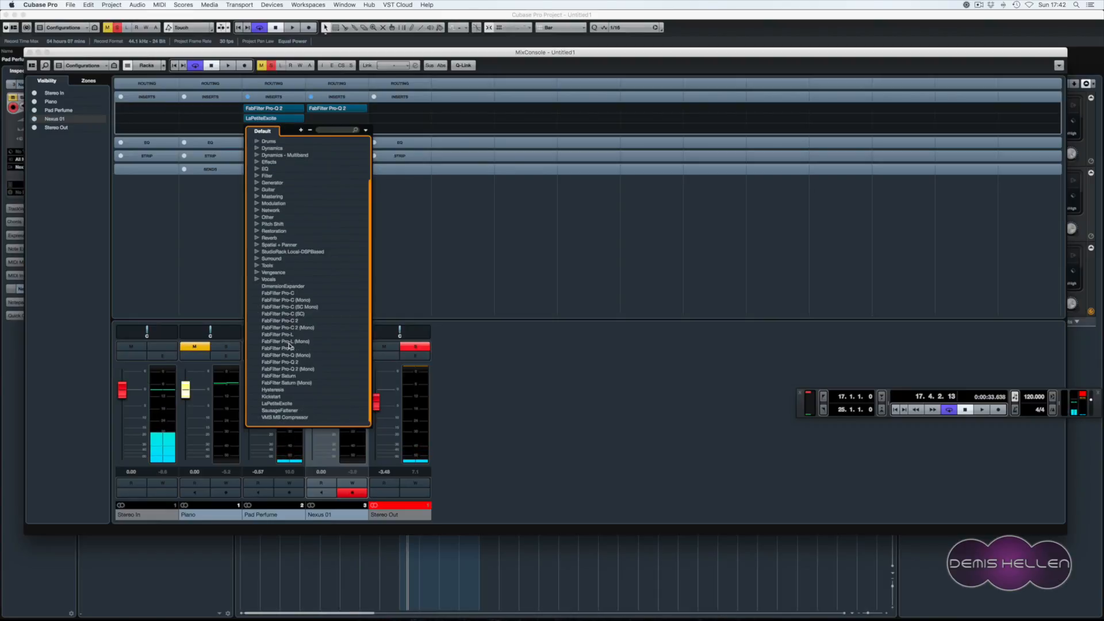
click(562, 387)
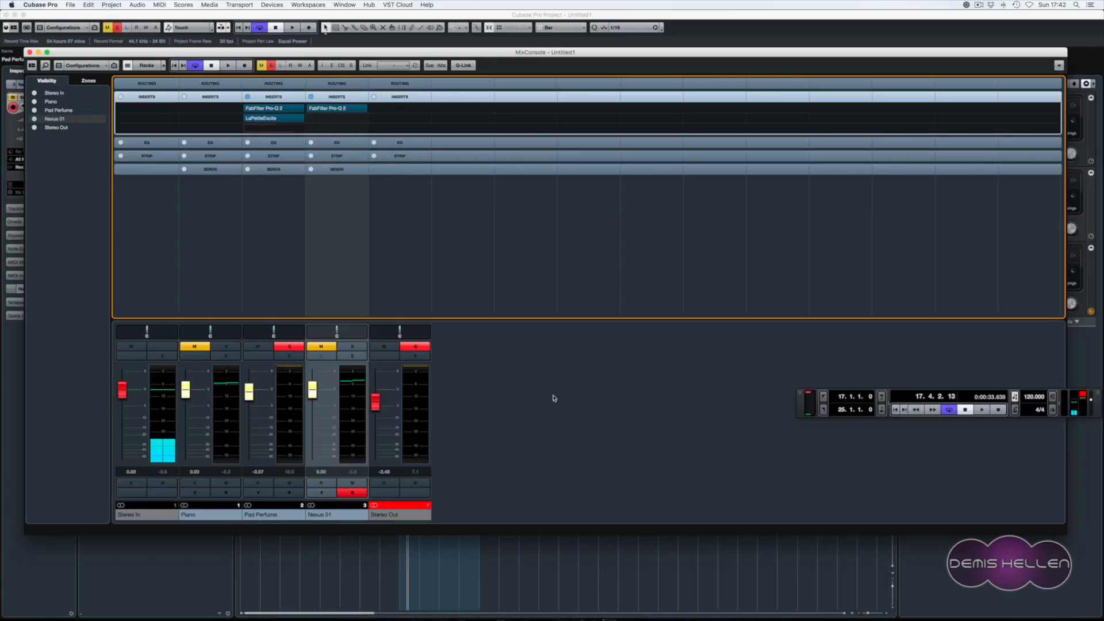
click(570, 566)
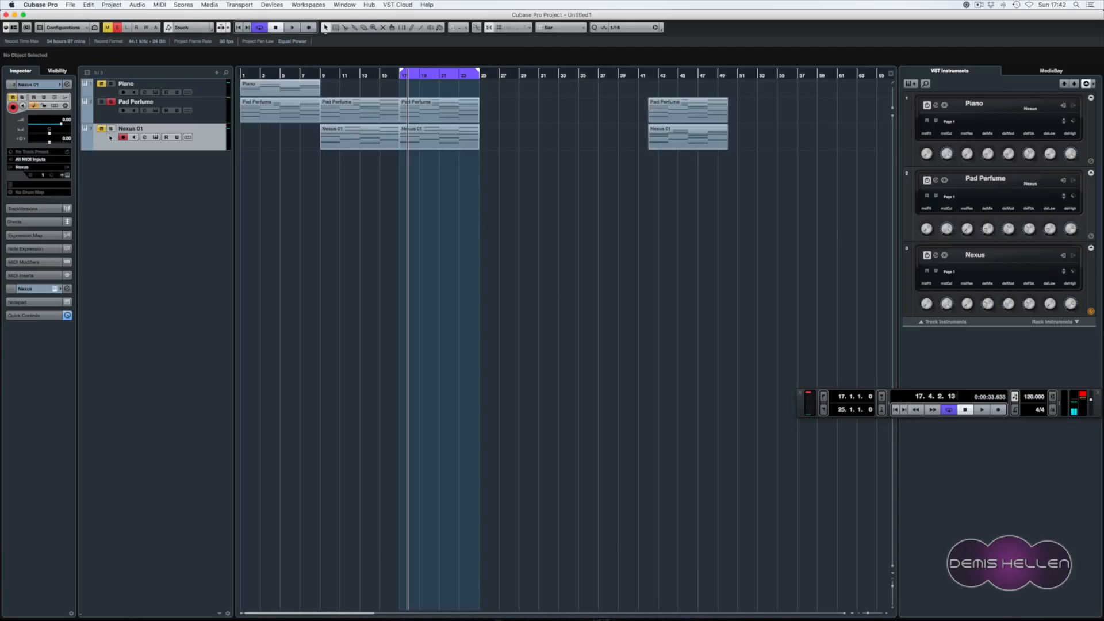
- Clear all mutes and solos, copy the Piano clip from bar 1 to bar 17, and play the section
key(alt+m)
key(alt+s)
drag(258, 88, 413, 95)
key(space)
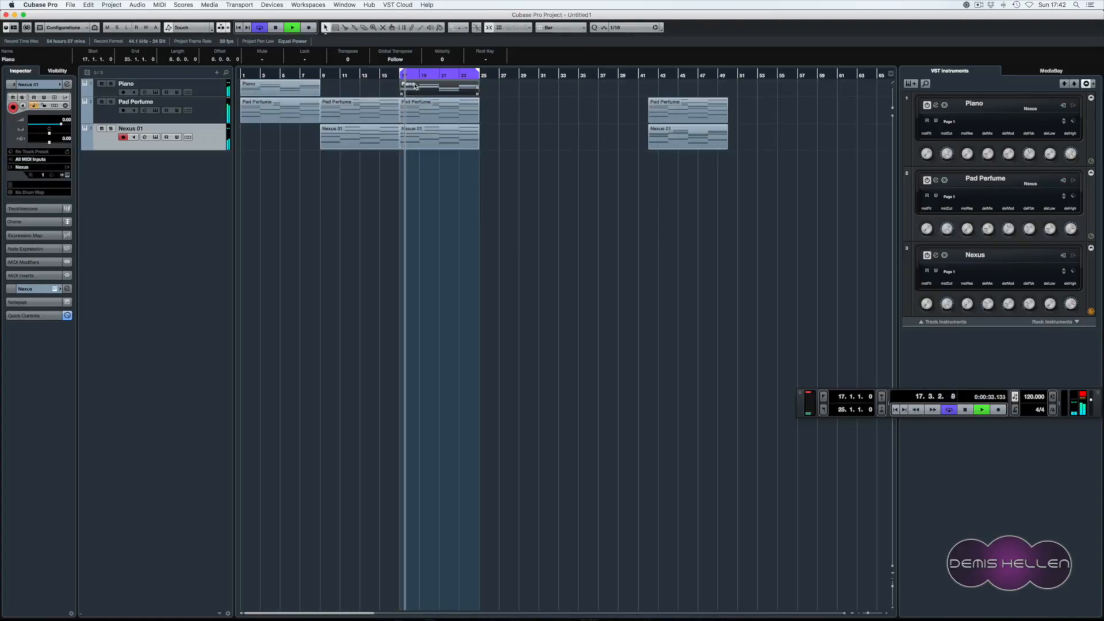
key(space)
- Transpose all notes of the Piano clip at bar 17 down one octave and listen to the section
double_click(412, 95)
key(super+a)
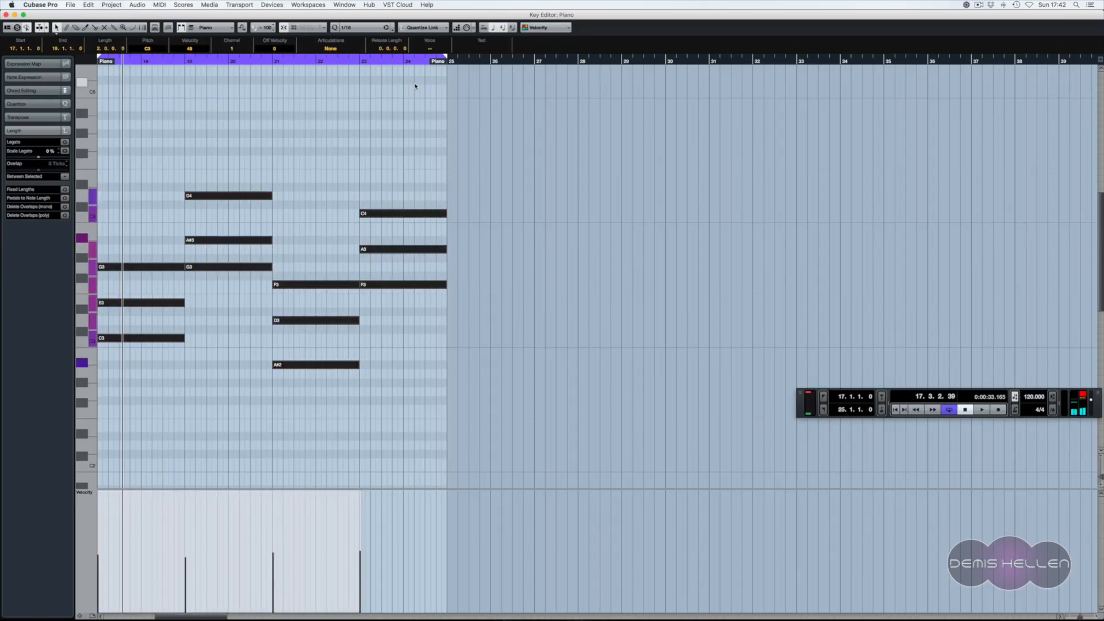
key(shift+Down)
key(Return)
key(space)
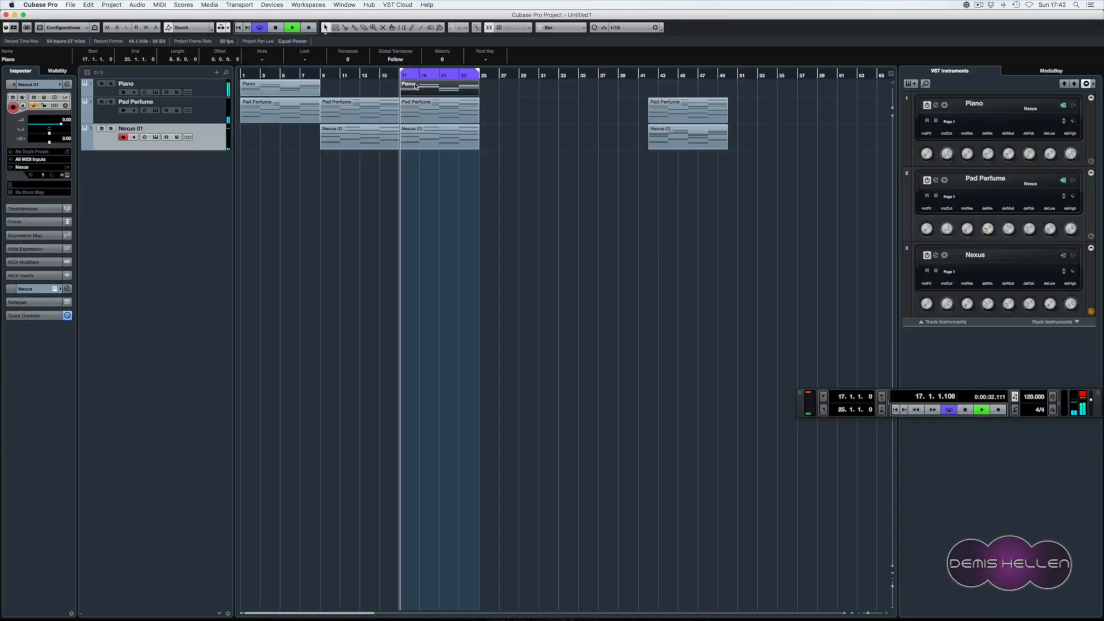
click(533, 95)
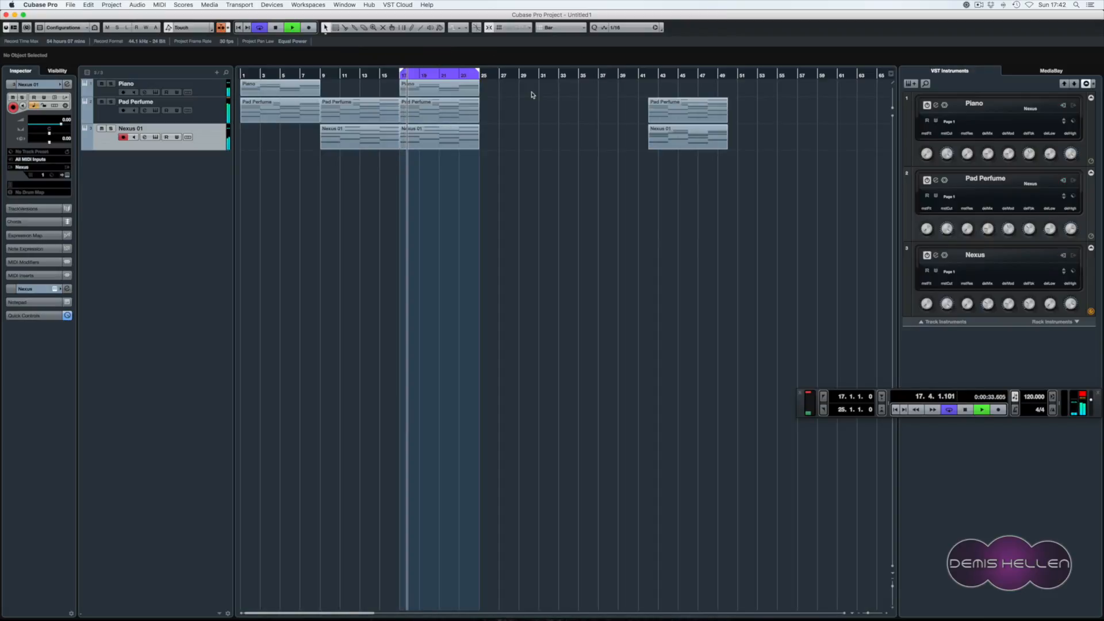
key(space)
- Raise the velocities of all notes in the bar 17 Piano clip to maximum and play the section
double_click(443, 90)
key(super+a)
scroll(333, 323, up, 10)
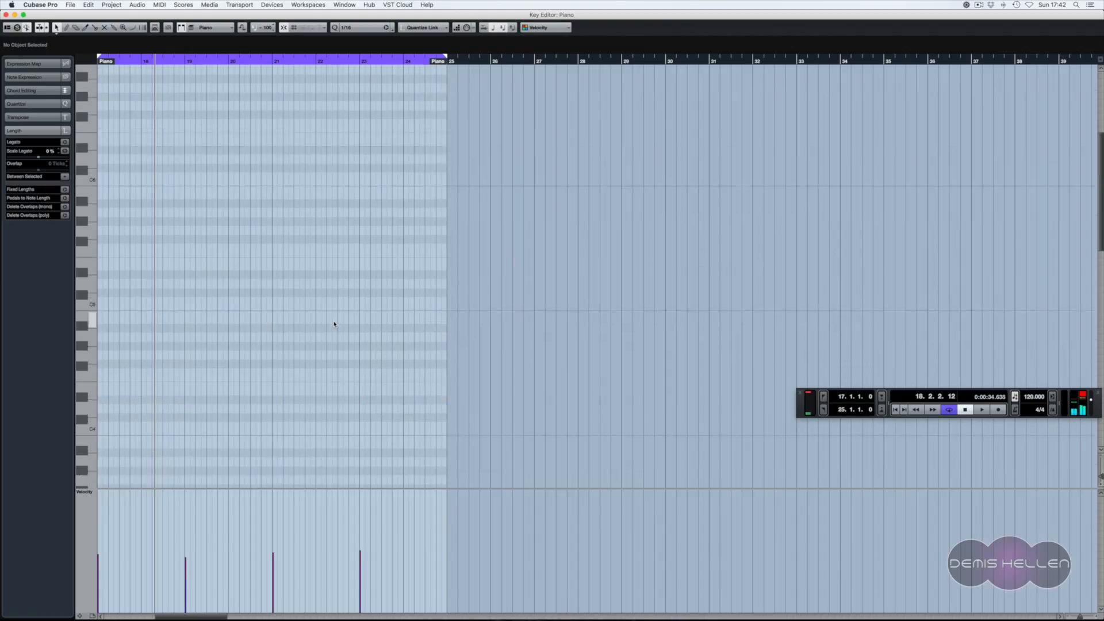
scroll(264, 505, down, 2)
drag(235, 491, 244, 313)
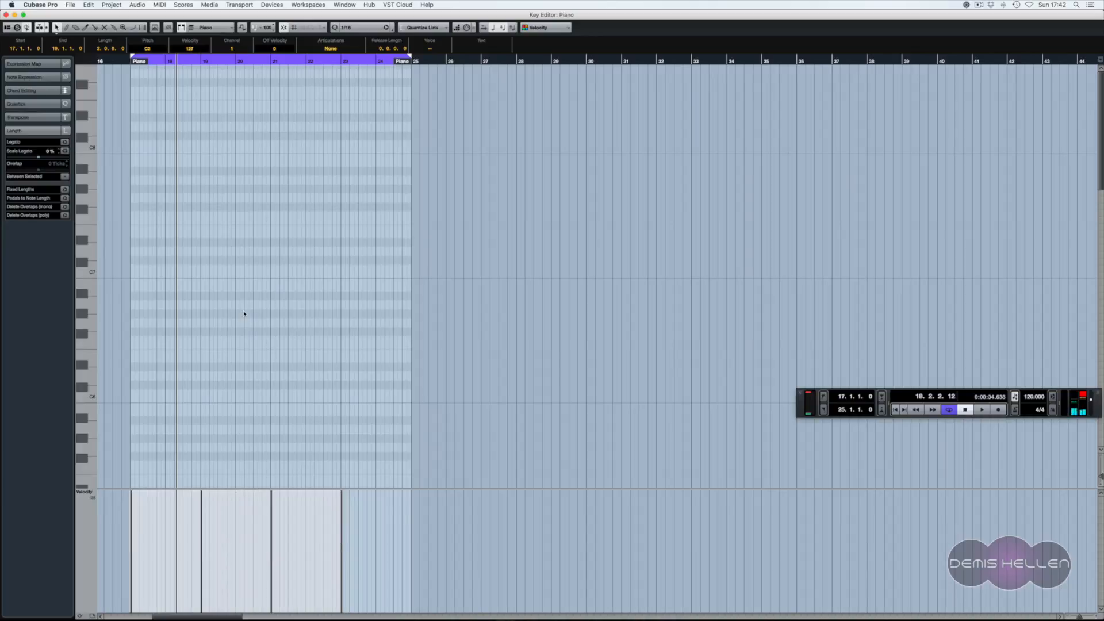
key(Return)
click(508, 152)
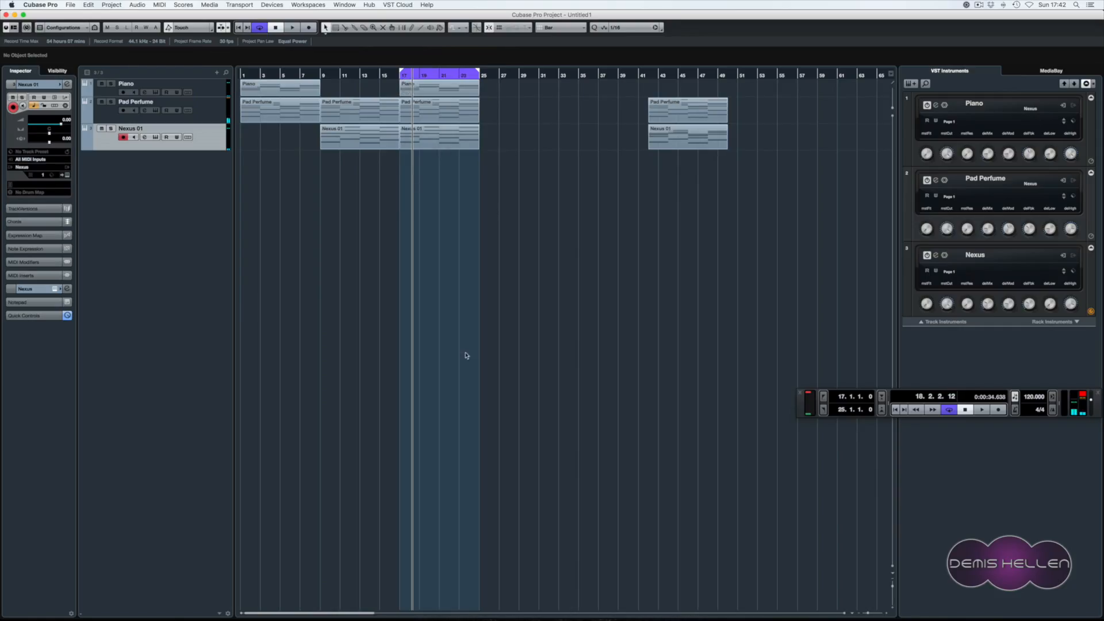
key(space)
key(space)
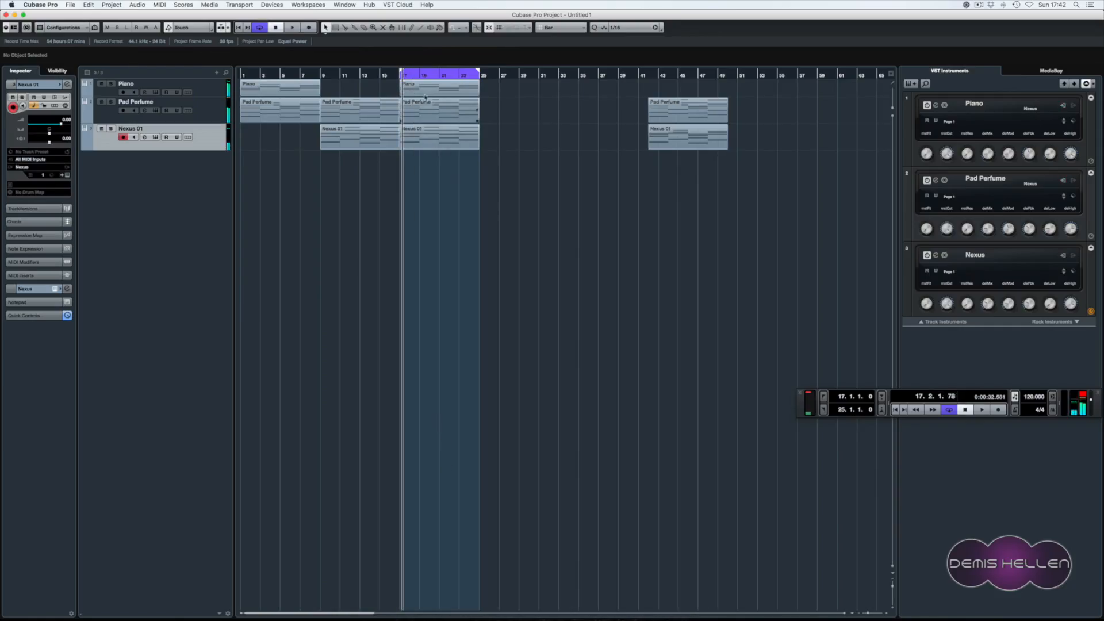
- Lower the velocities of all notes in the bar 17 Piano clip to about 98 during playback
click(424, 91)
double_click(425, 91)
key(ctrl+a)
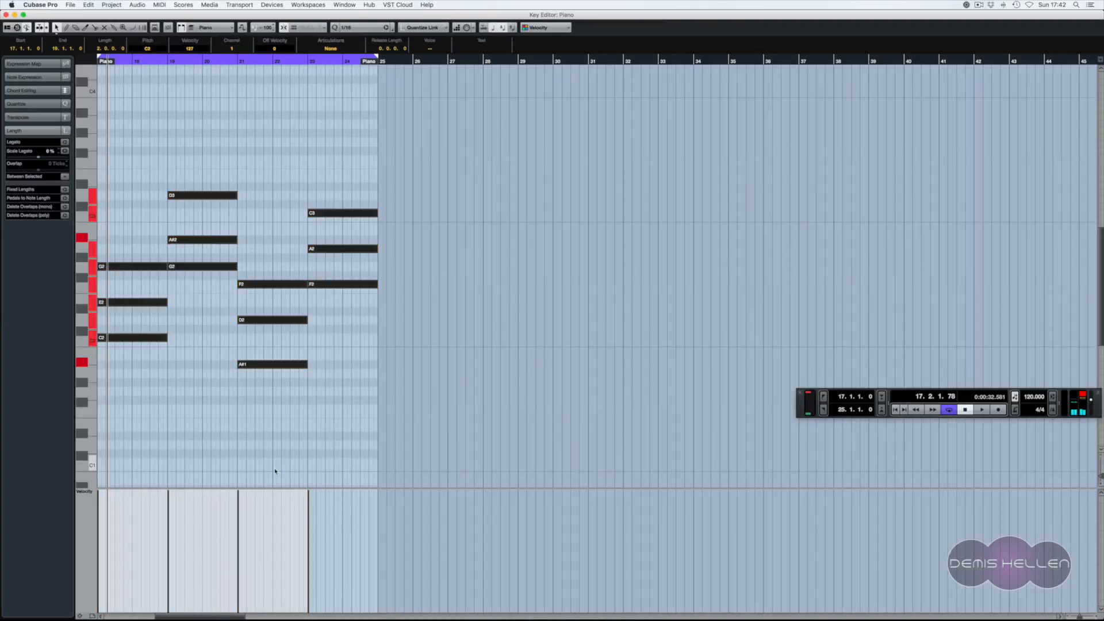
key(space)
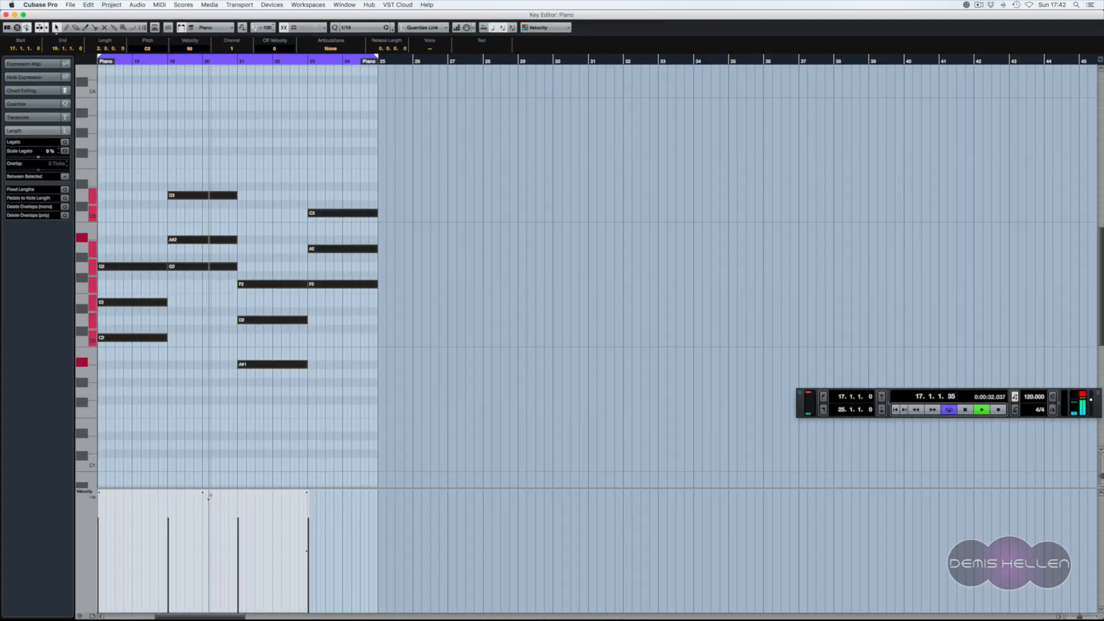
key(space)
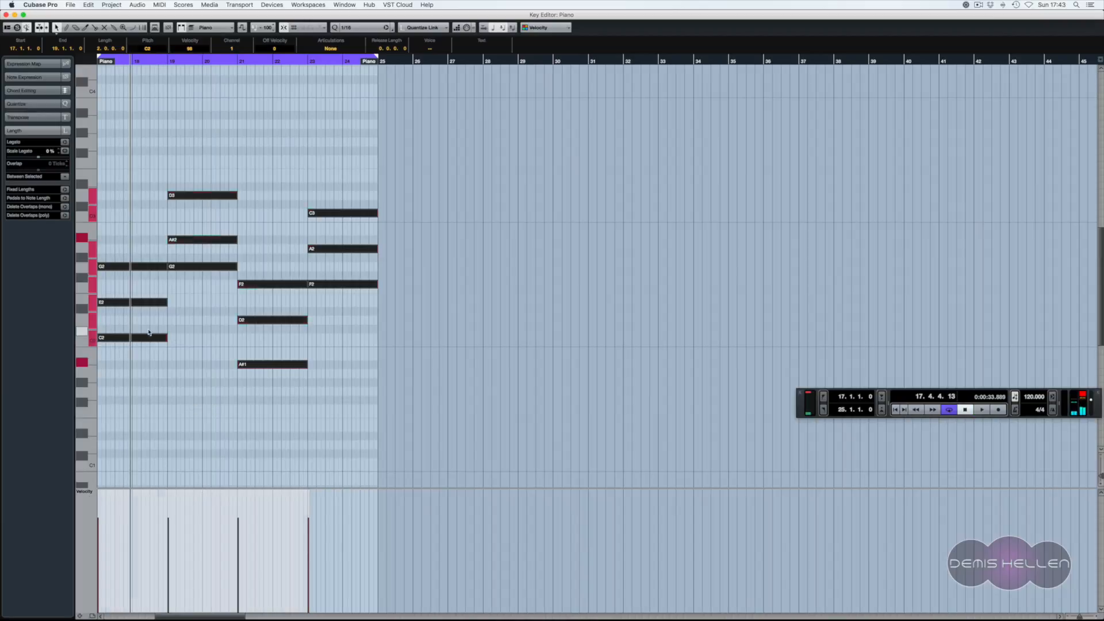
- Duplicate the lowest note of each of the four Piano chords one octave lower and listen to the result
key(Left)
key(shift+Right)
key(shift+Right)
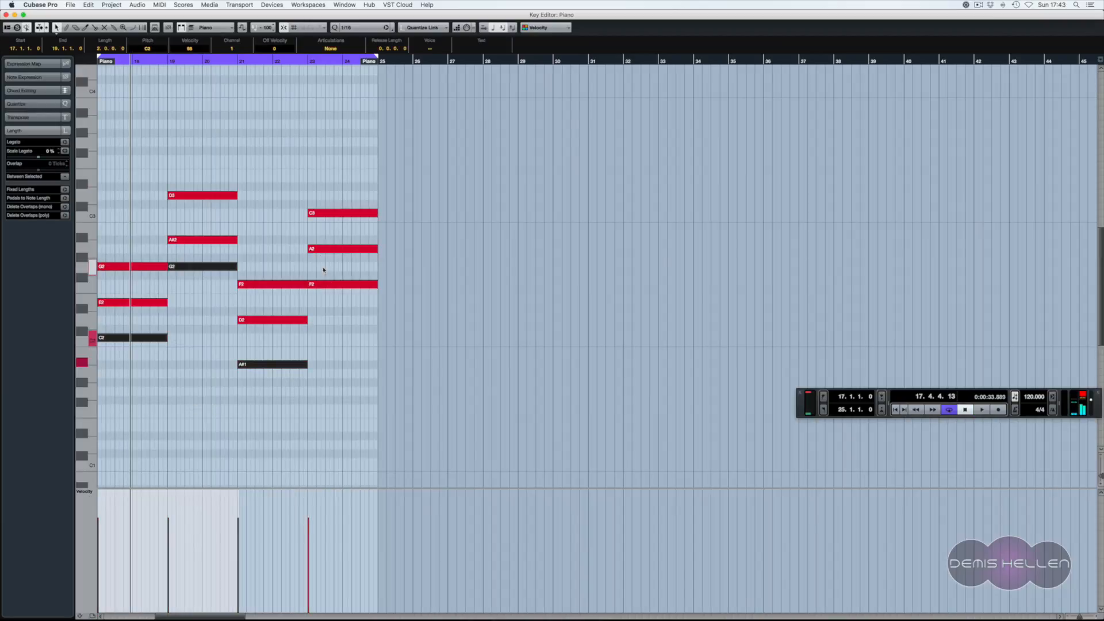
key(shift+Right)
key(shift+Down)
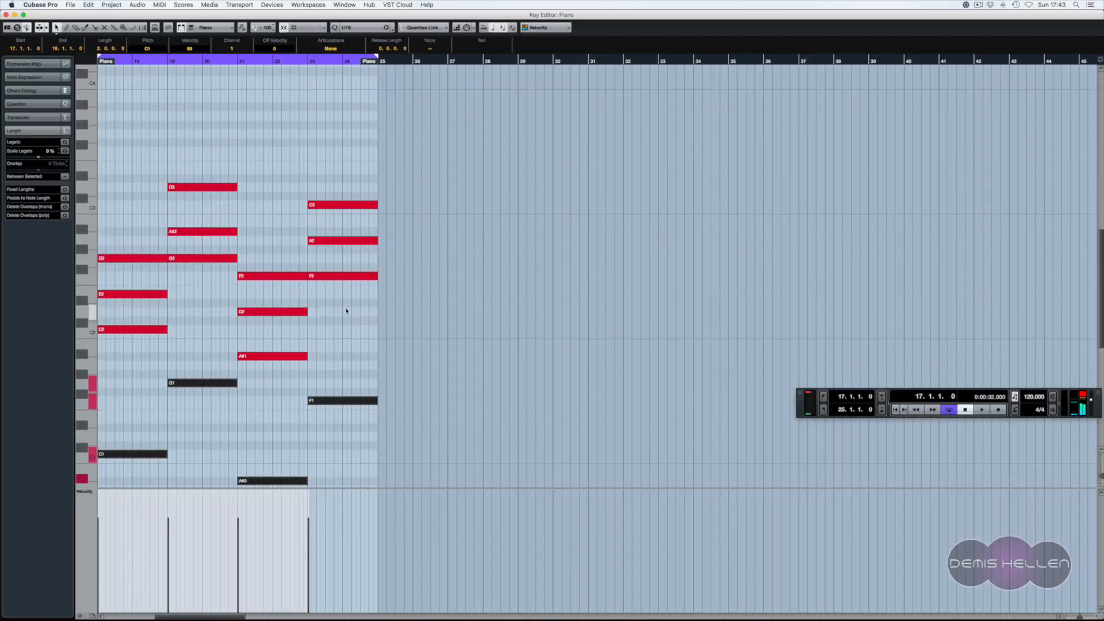
key(shift+Down)
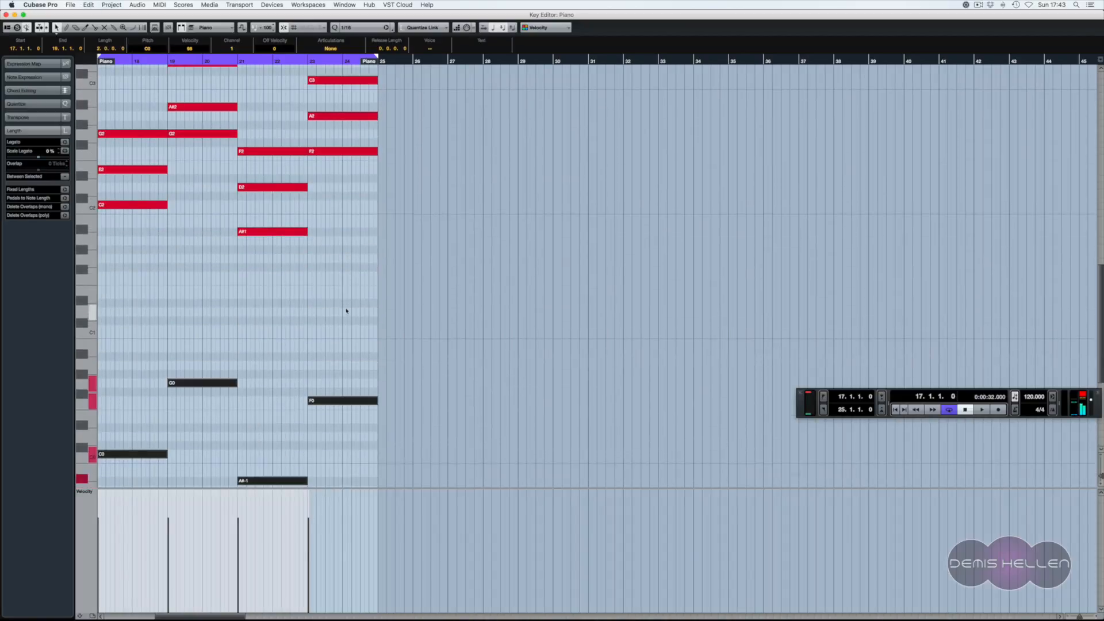
key(shift+Up)
key(space)
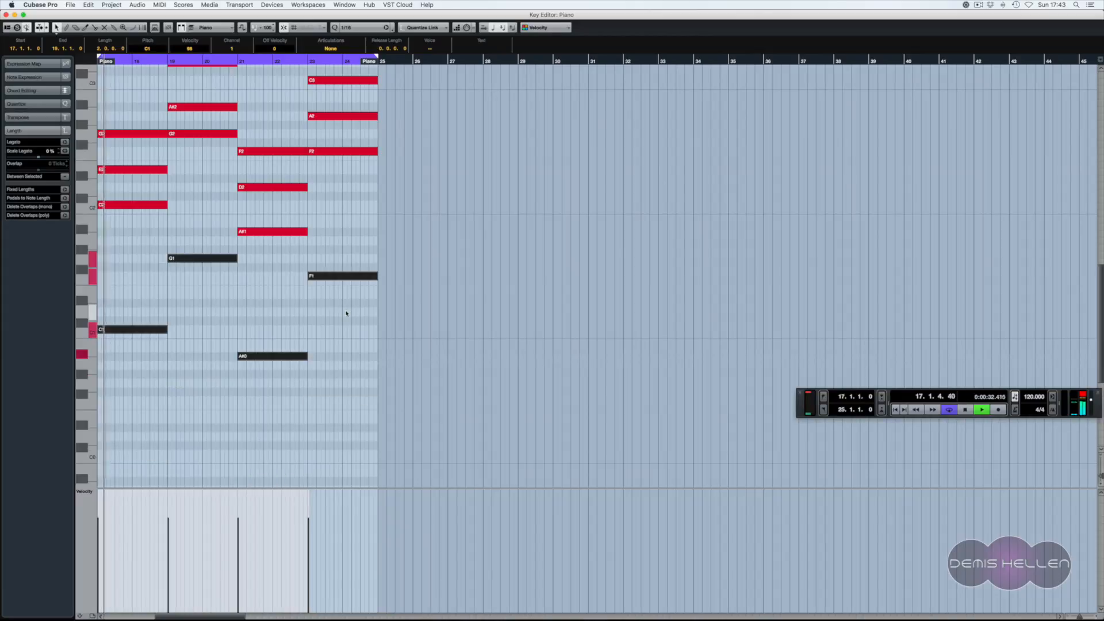
key(Escape)
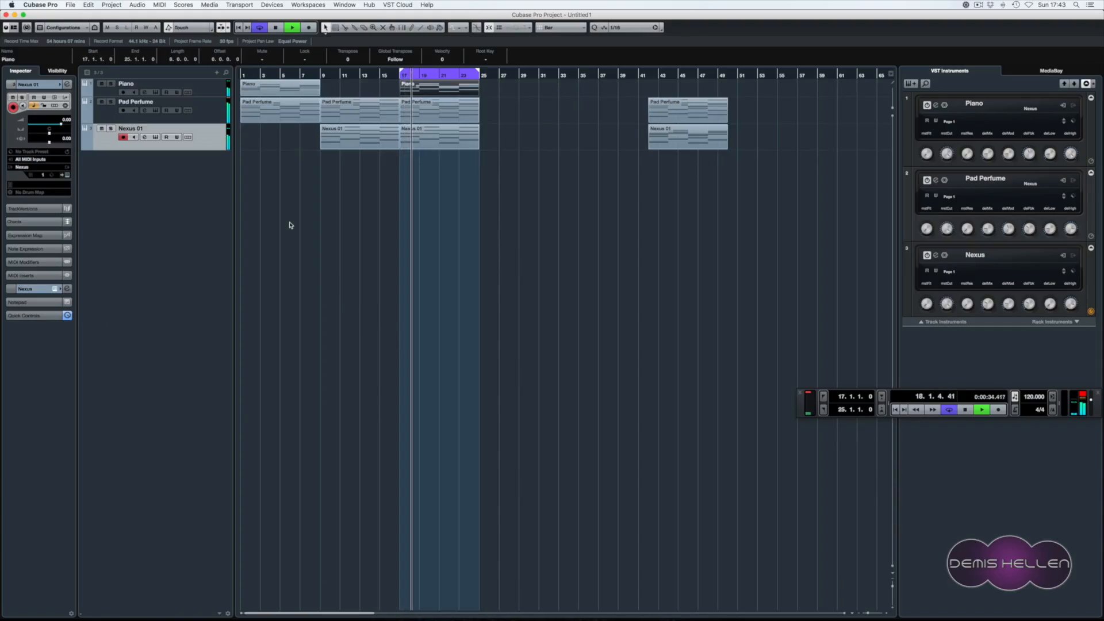
- Lower the Piano channel fader to about -7 dB and play the section from the arrangement
key(F3)
drag(185, 403, 184, 413)
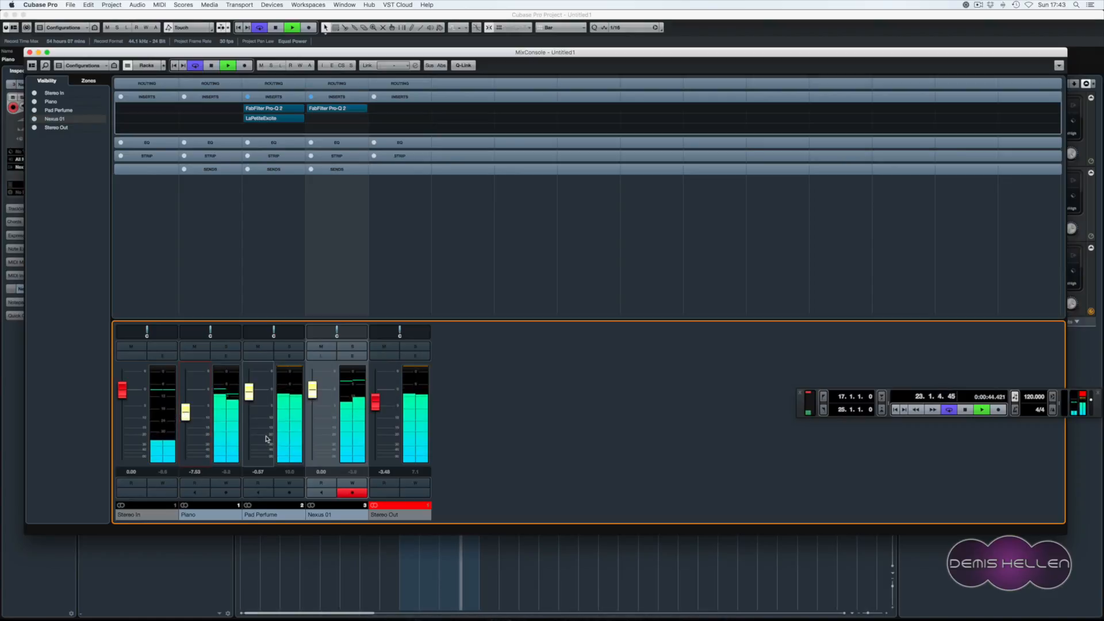
key(space)
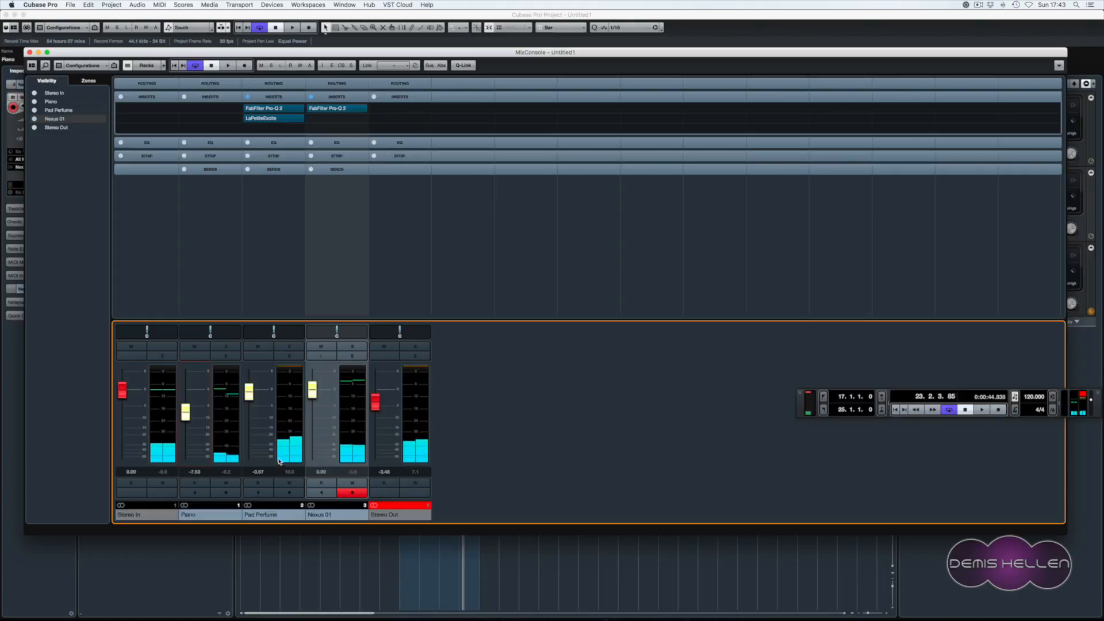
click(381, 558)
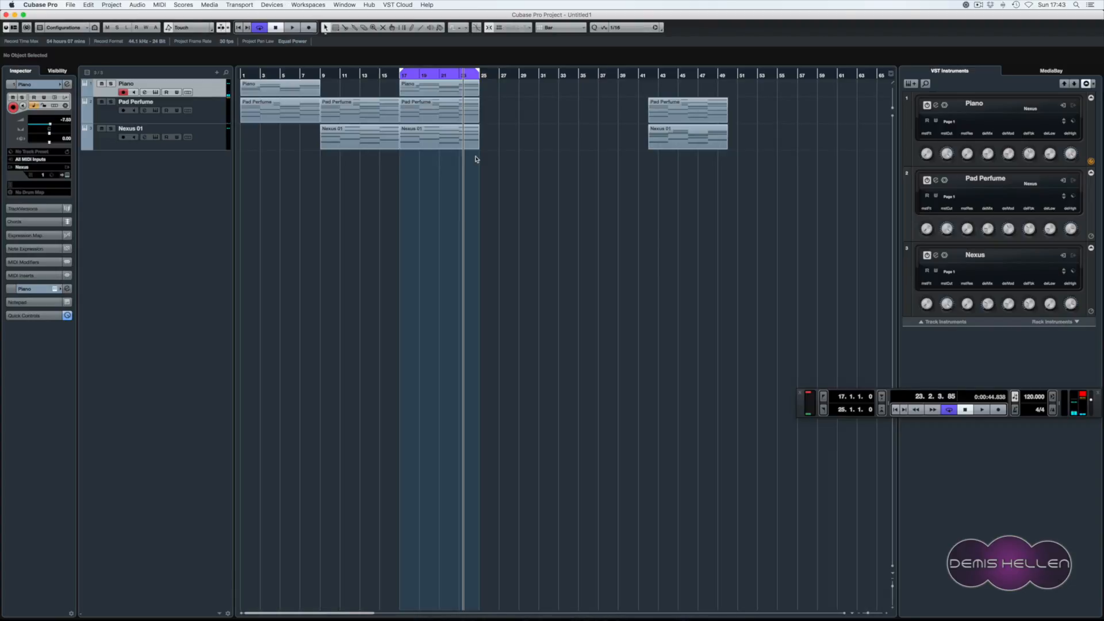
key(space)
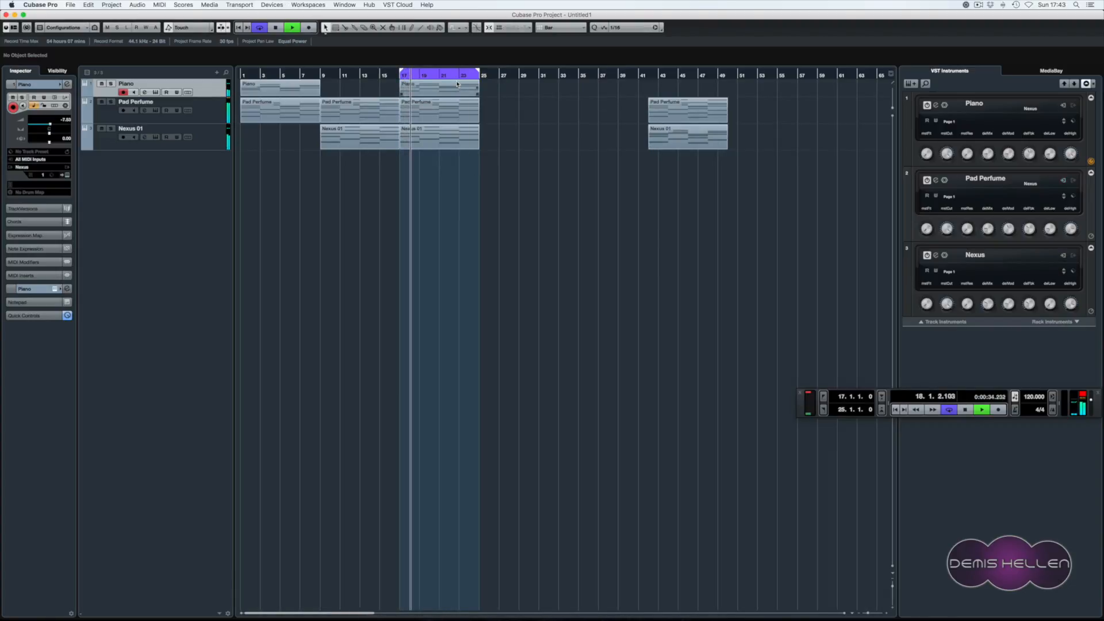
key(space)
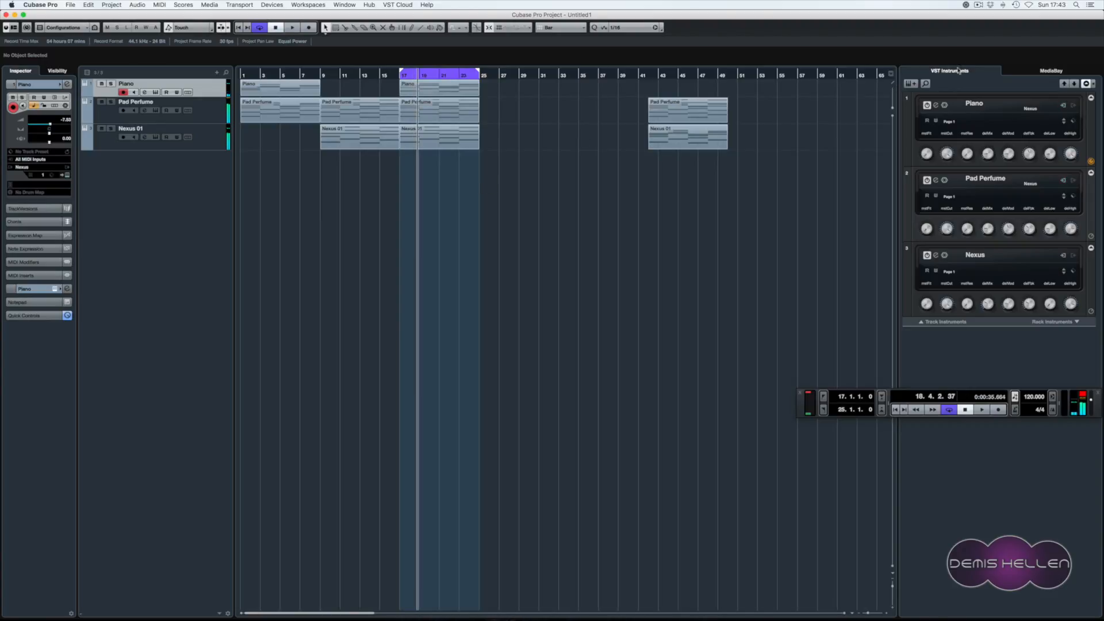
- Add one instrument track with Massive routed to Stereo Out
click(910, 84)
click(499, 171)
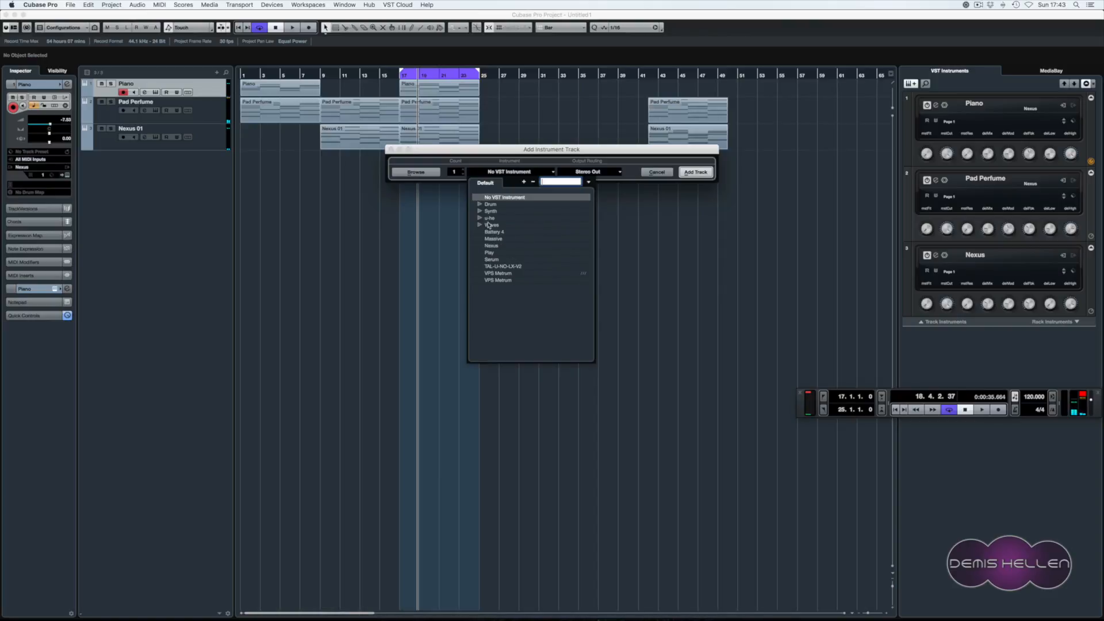
click(481, 218)
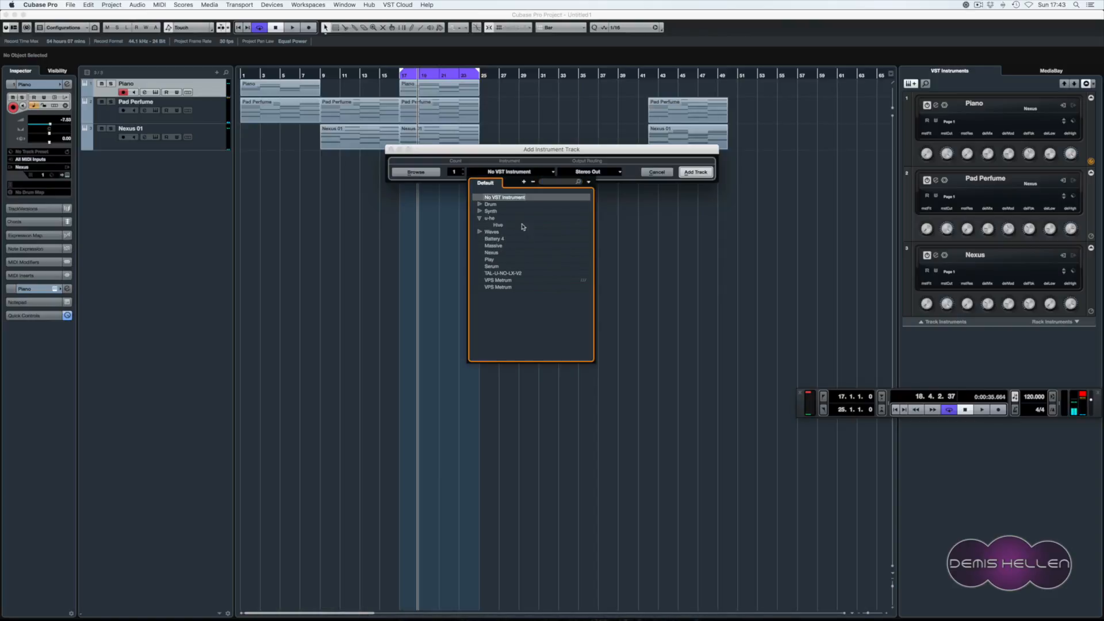
double_click(493, 246)
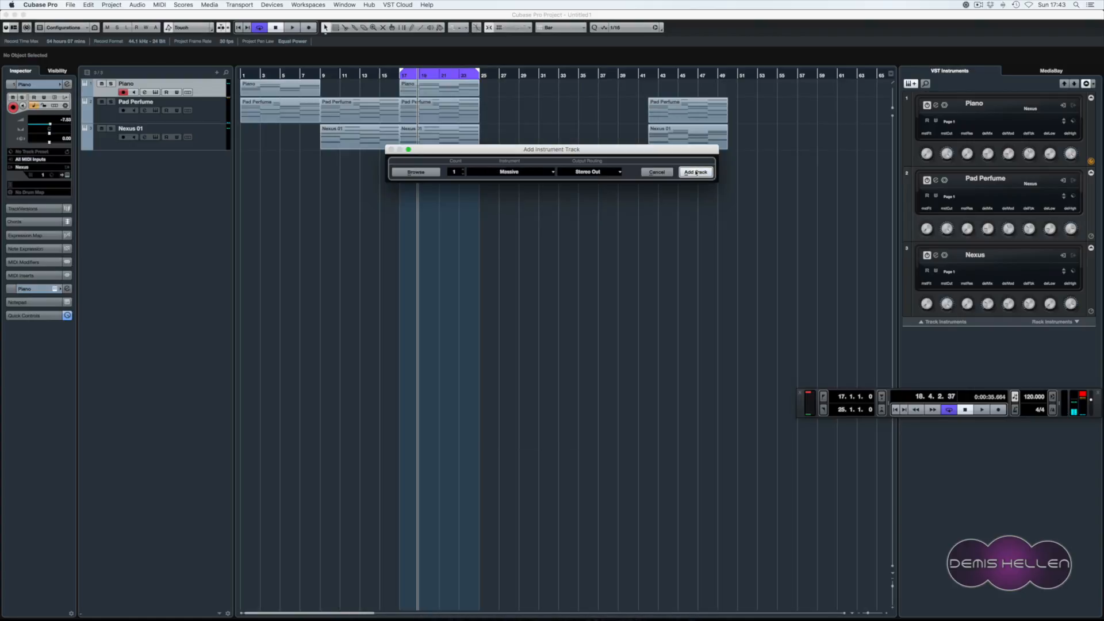
key(Return)
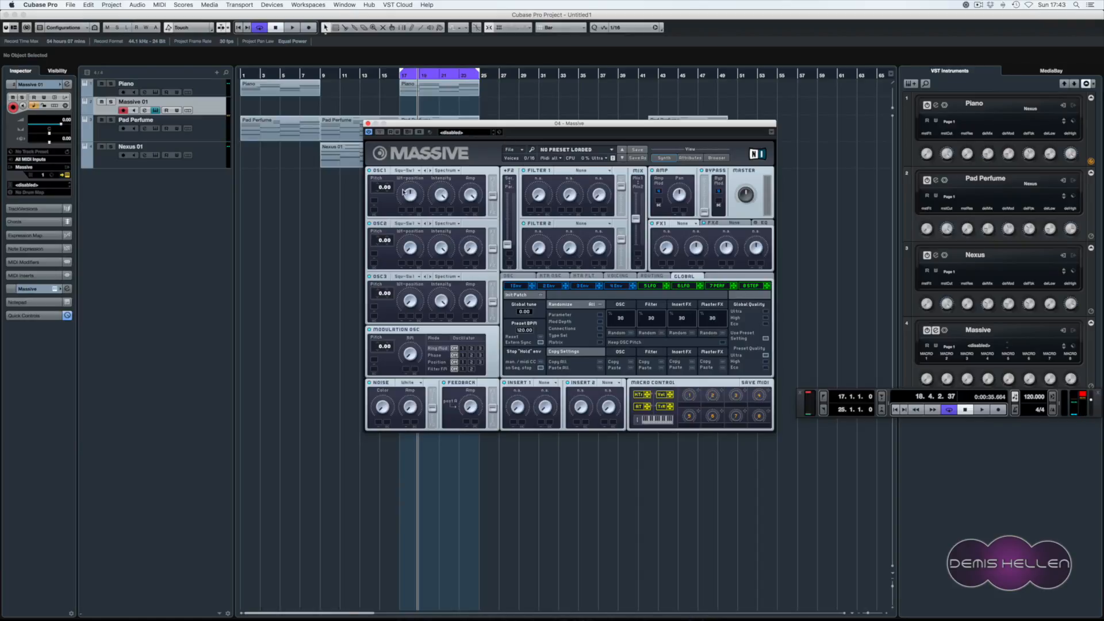
- Try the Smooth Square wavetable on Massive's oscillator 1, and change it to Square-Saw
click(406, 171)
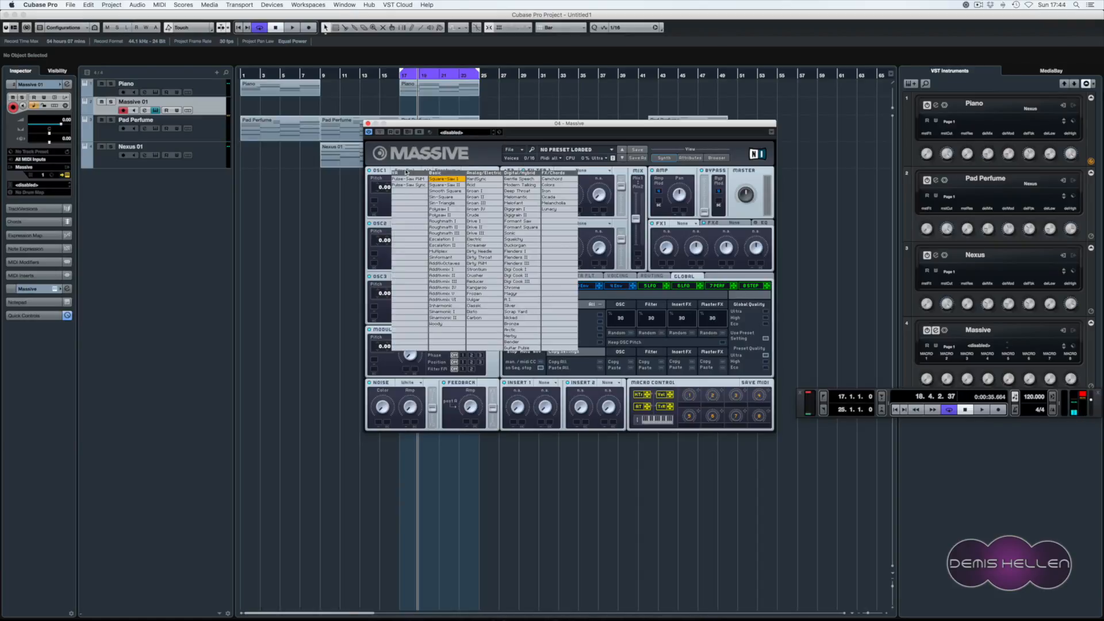
click(458, 191)
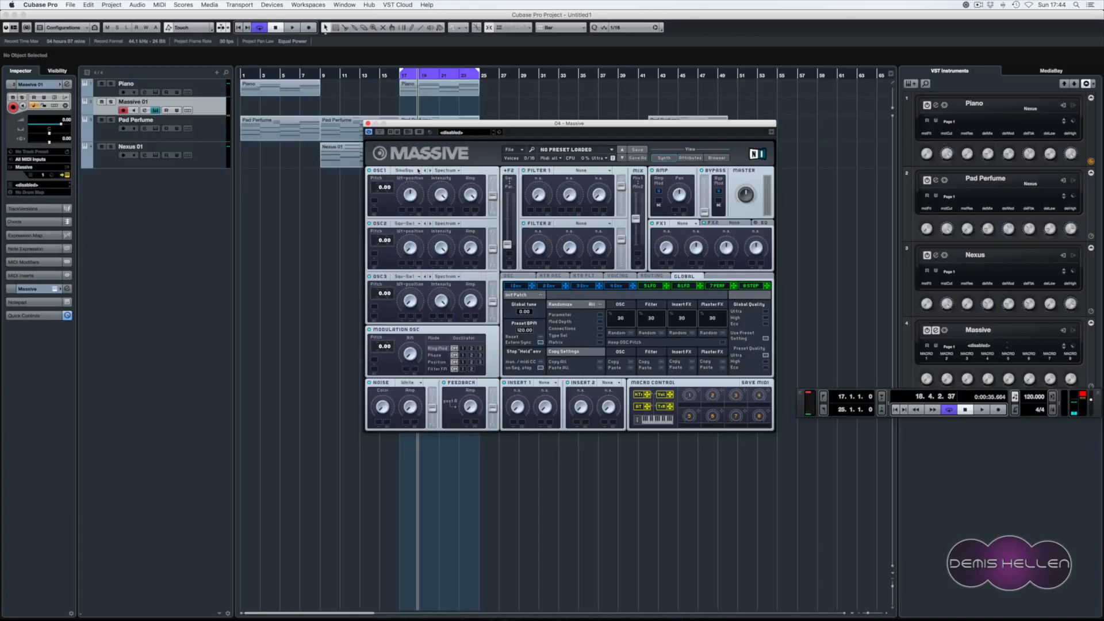
click(408, 171)
click(444, 183)
- Route Massive's oscillator 1 fully into Filter 1 and set that filter to Lowpass 4
drag(506, 246, 510, 180)
click(571, 169)
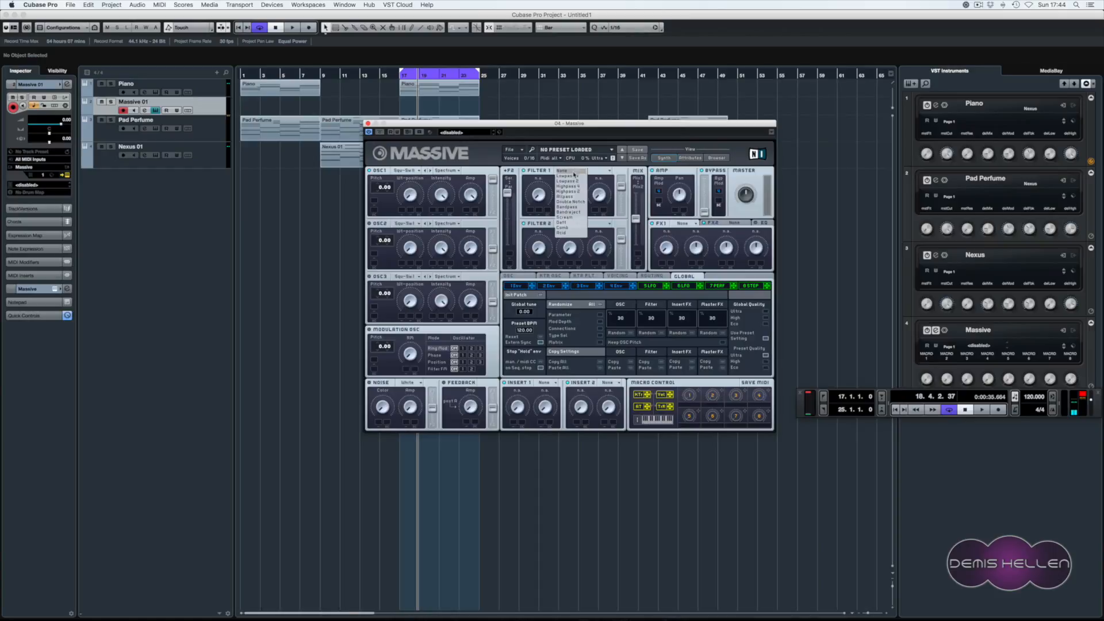
click(572, 171)
click(572, 170)
click(569, 183)
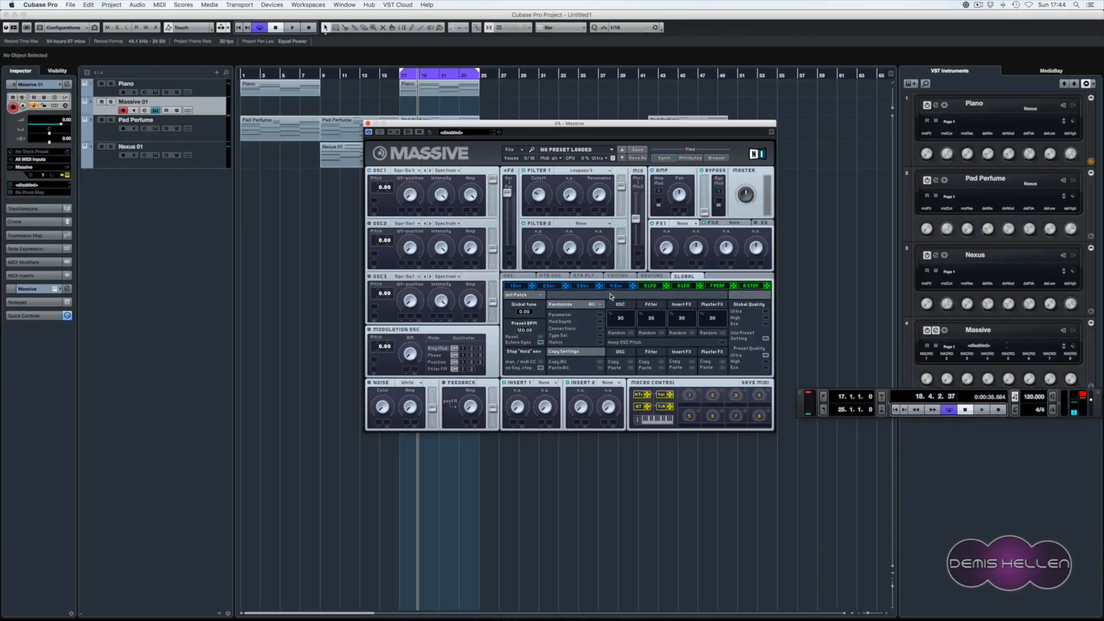
- Set Massive's FX1 to Tele Tube and move the synth window clear of the arrangement parts
click(689, 225)
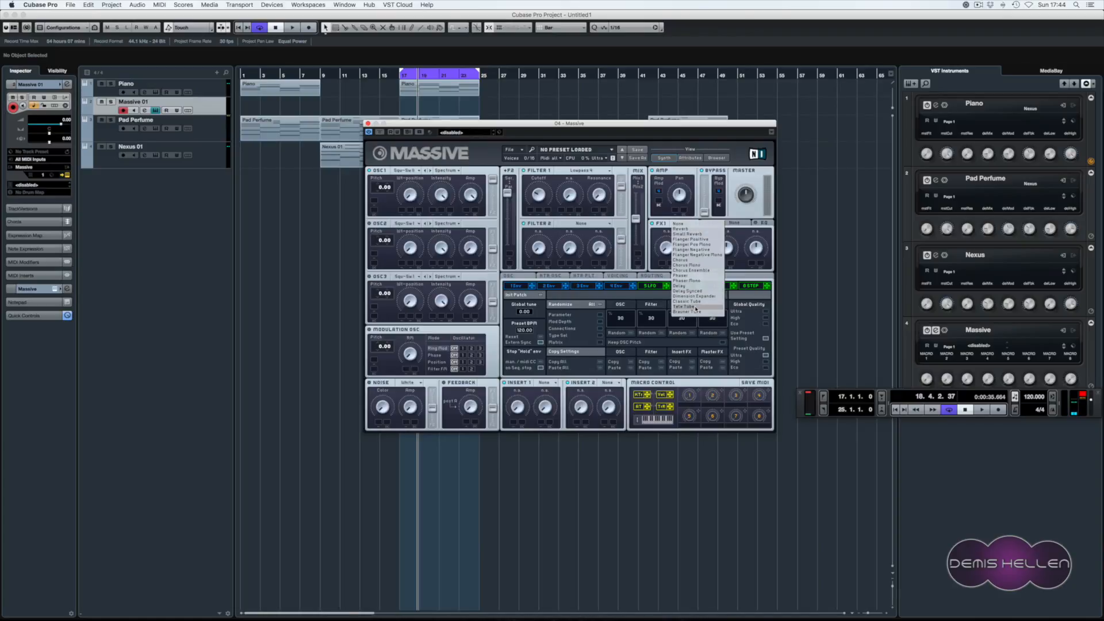
click(702, 307)
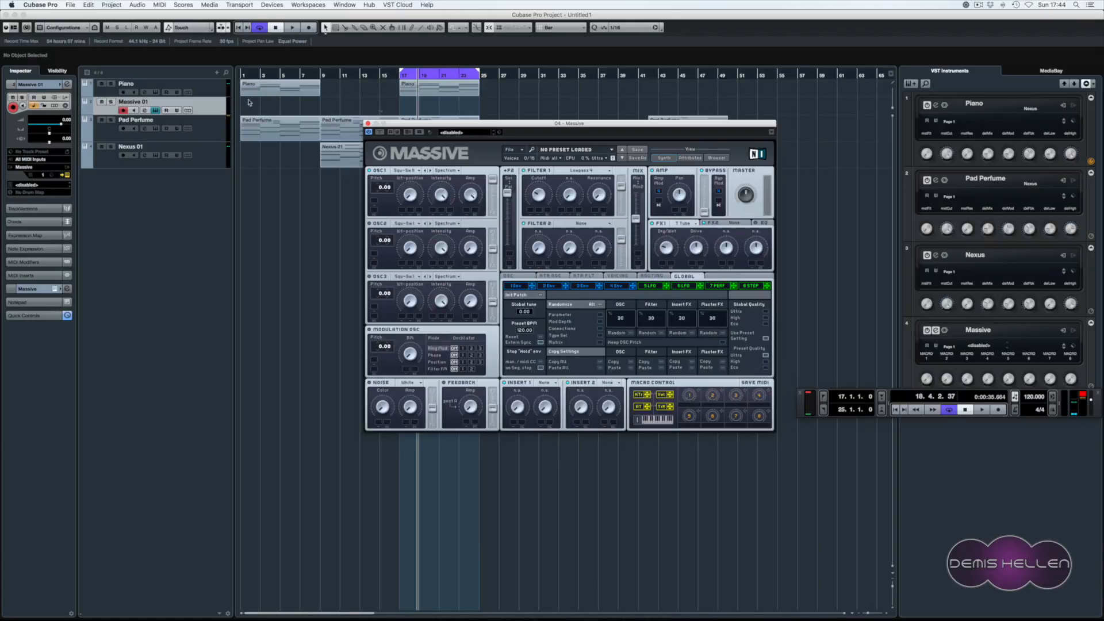
drag(423, 124, 602, 178)
- Copy the lowest note of each of the four chords in the Pad Perfume part at bar 17
double_click(466, 164)
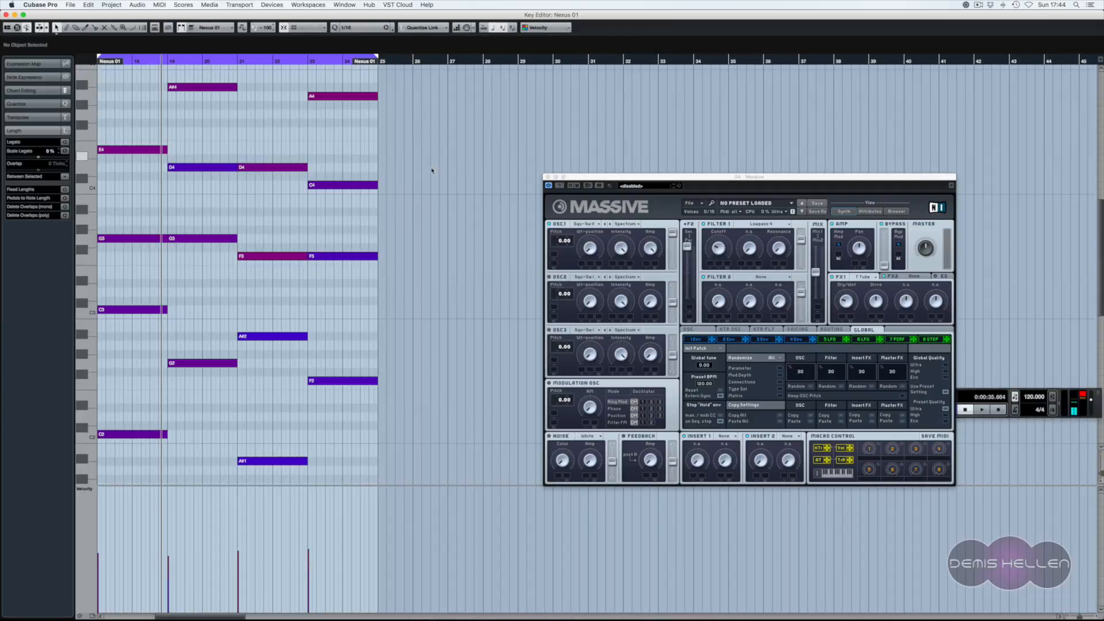
key(Return)
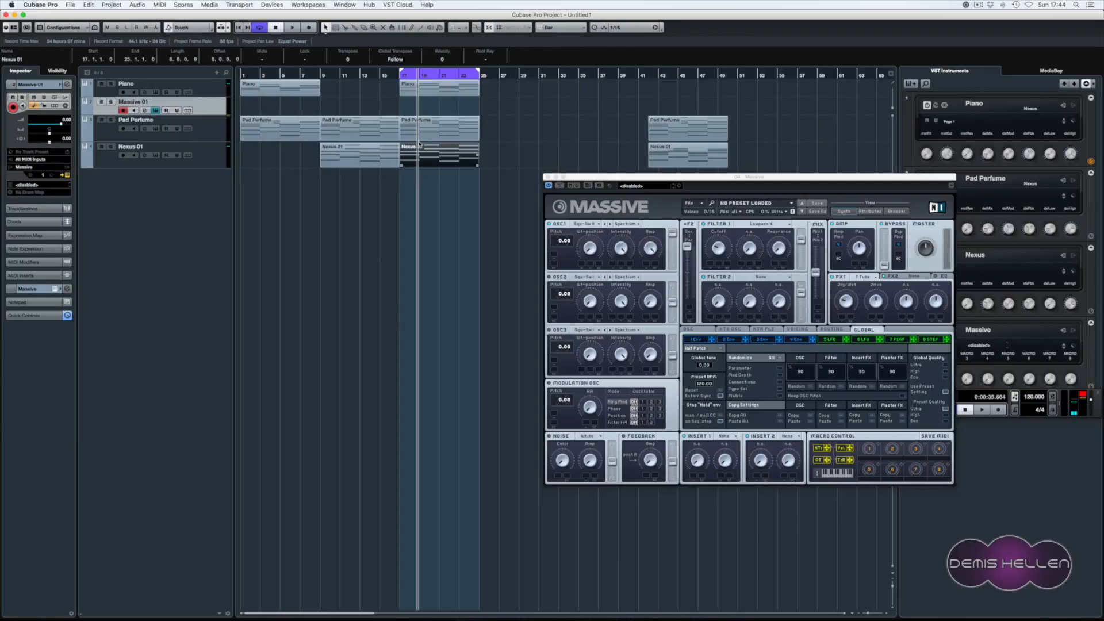
double_click(419, 129)
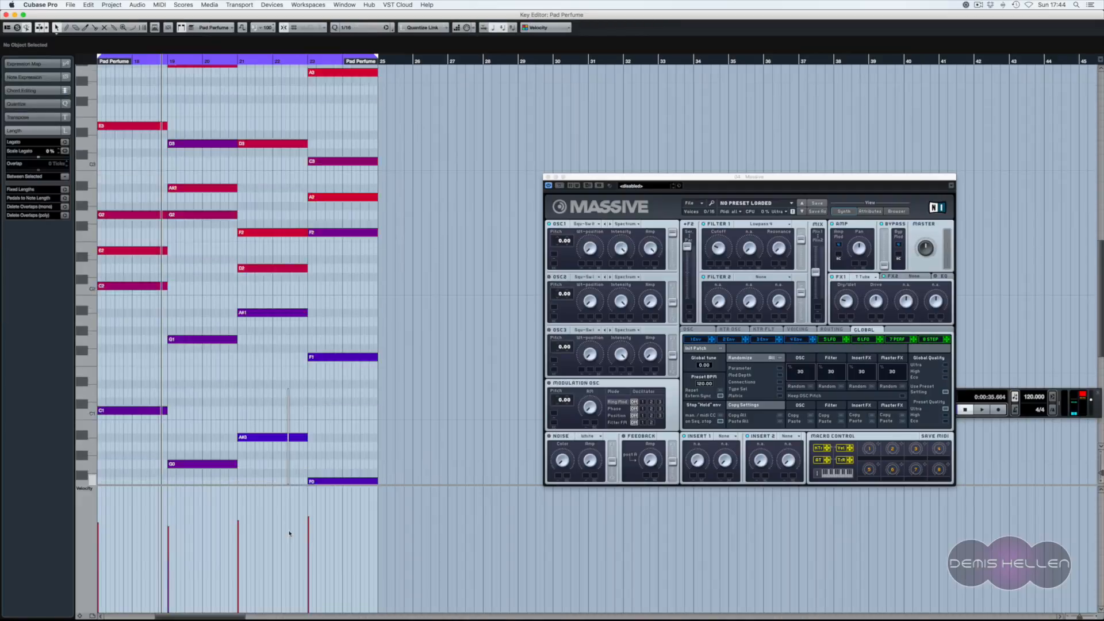
scroll(289, 534, down, 3)
key(Left)
key(Left)
key(Left)
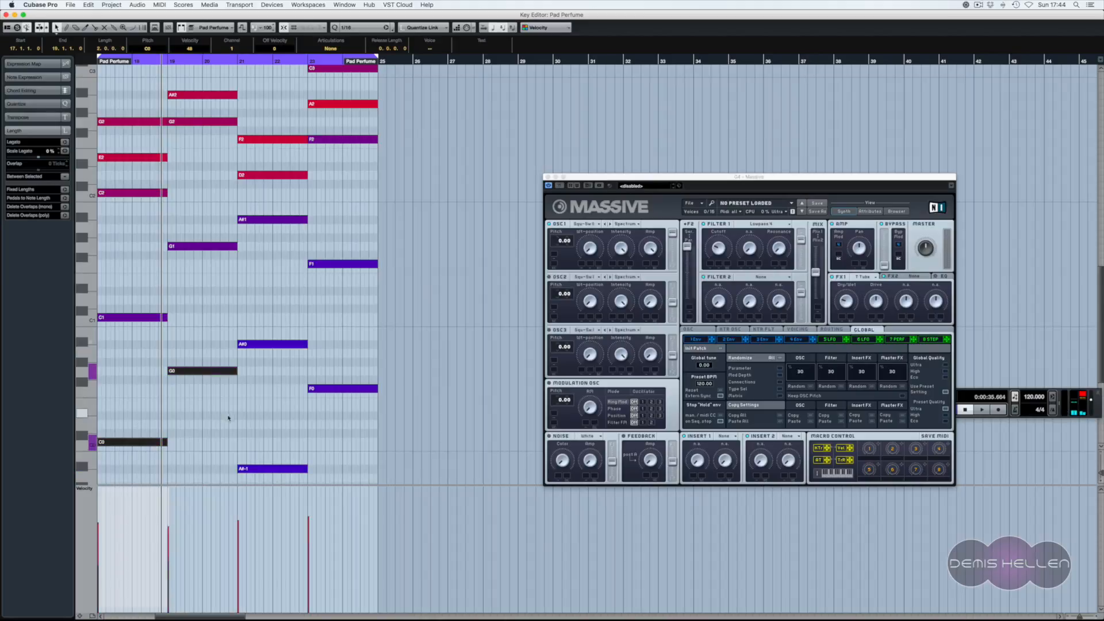
key(shift+Right)
key(shift+Right)
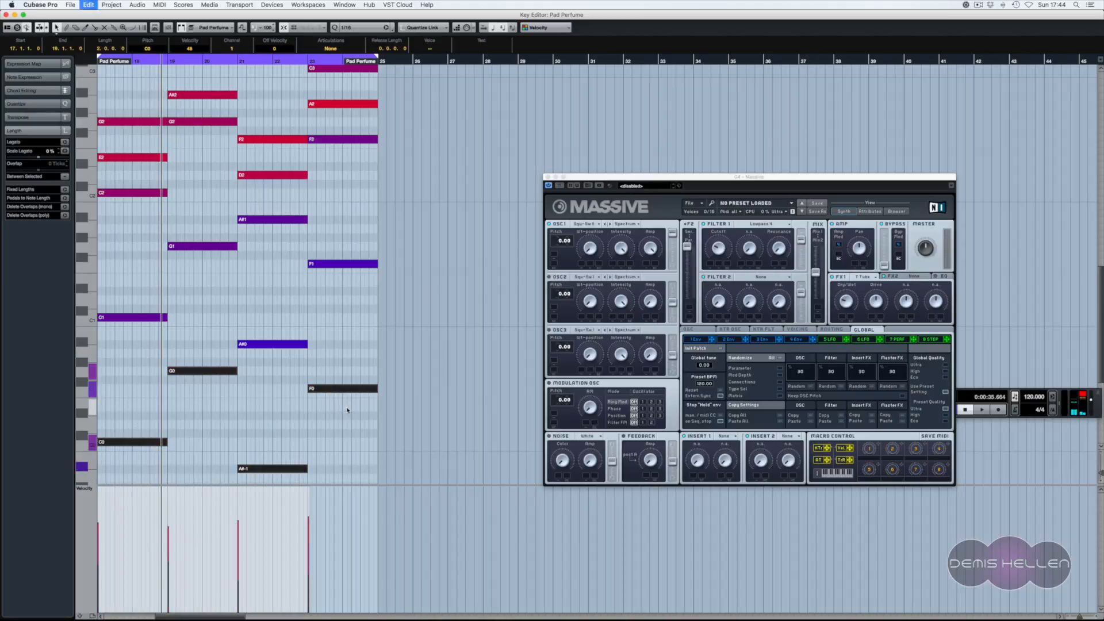
key(super+e)
- Create a Massive 01 part over bars 17 to 25 and paste the copied bass notes into it
double_click(415, 107)
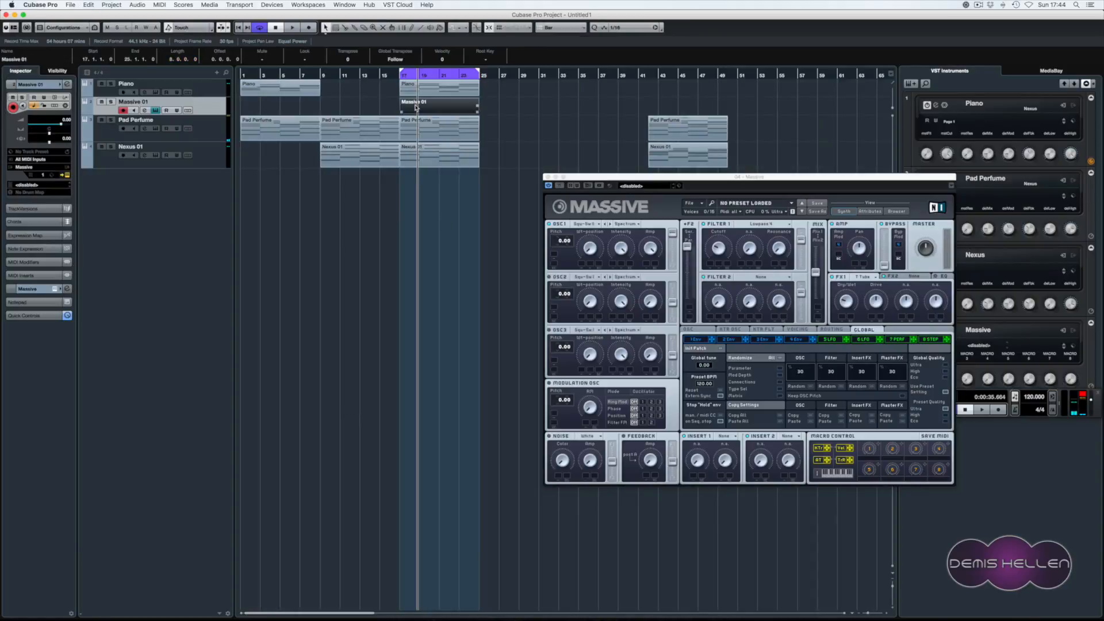
double_click(415, 107)
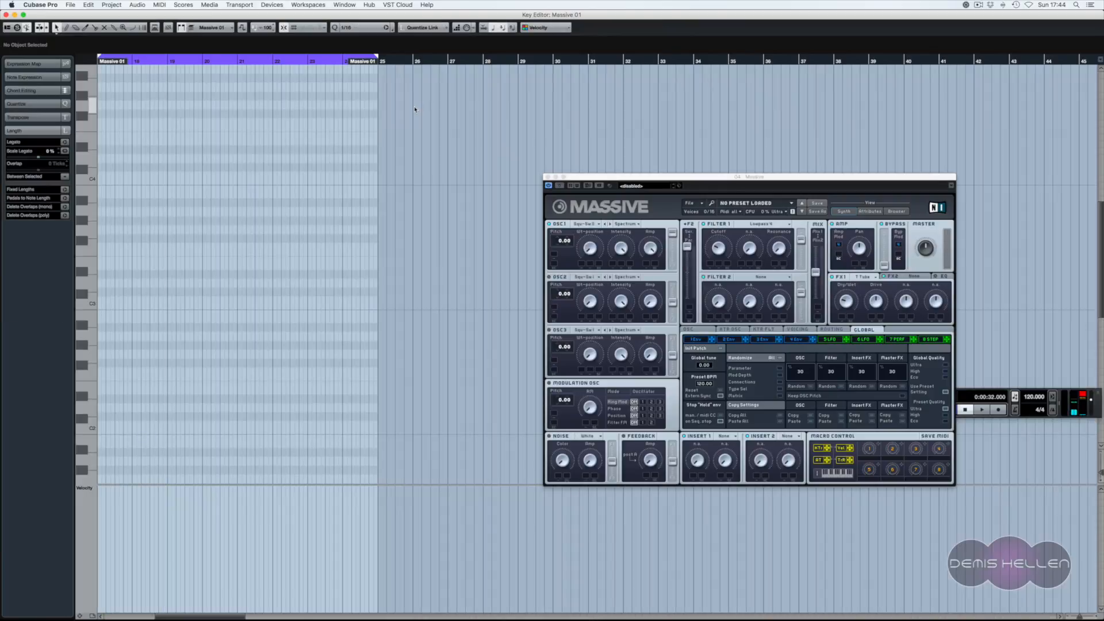
key(super+v)
scroll(365, 192, down, 10)
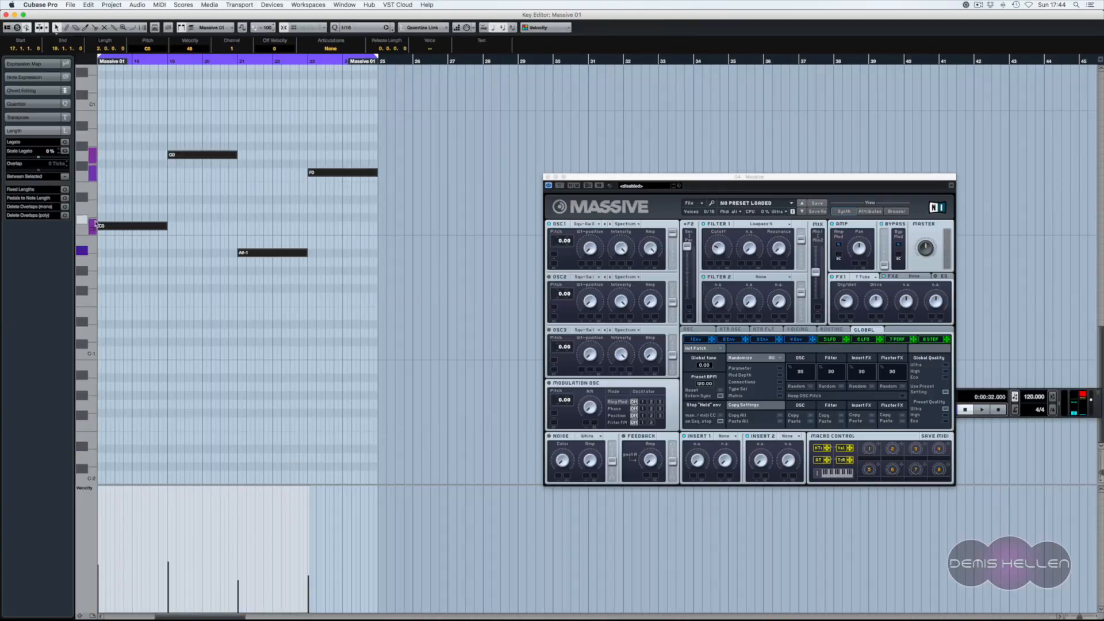
- Try all the Massive notes one octave higher, and return them to the lower octave
click(133, 192)
key(super+a)
key(shift+Up)
scroll(133, 192, up, 2)
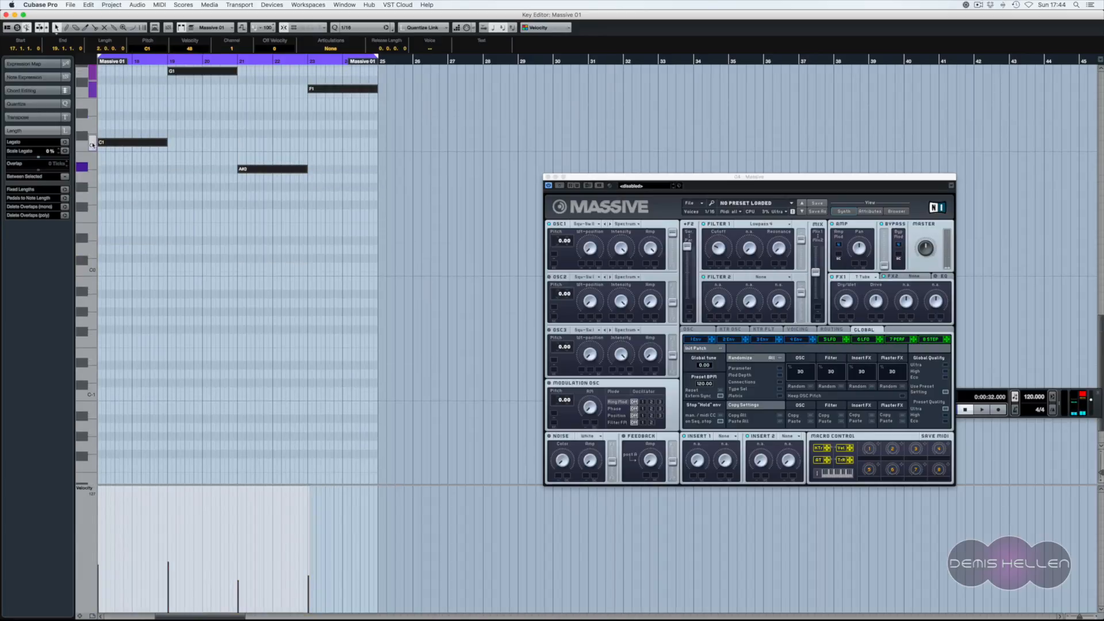
key(shift+Down)
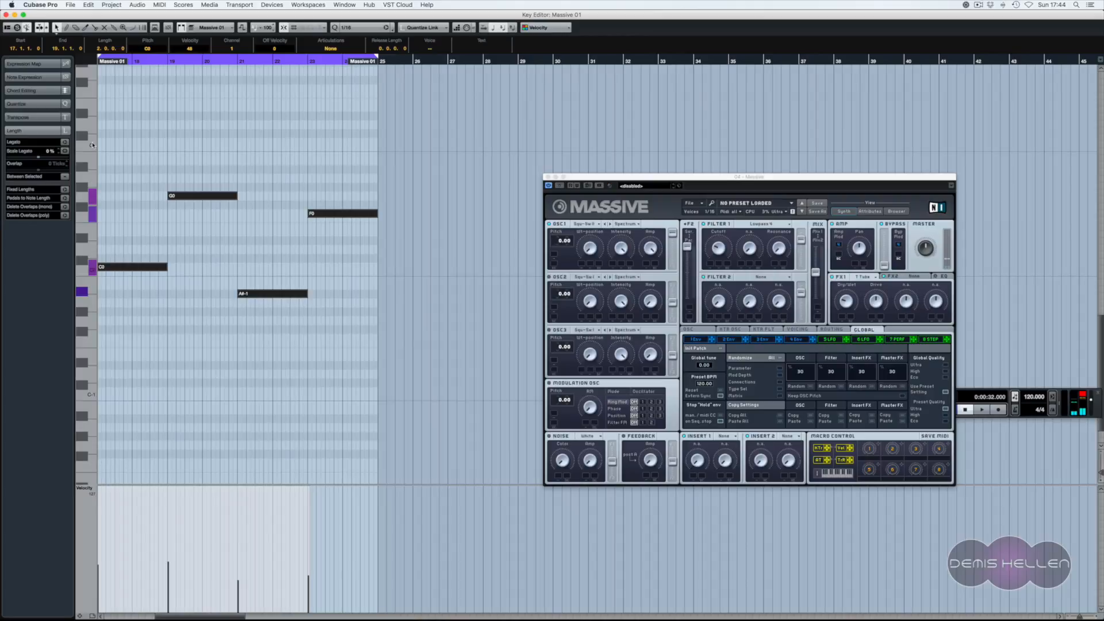
- Raise the cutoff of Massive's Filter 1 to about halfway and listen to the bass line
click(727, 251)
key(space)
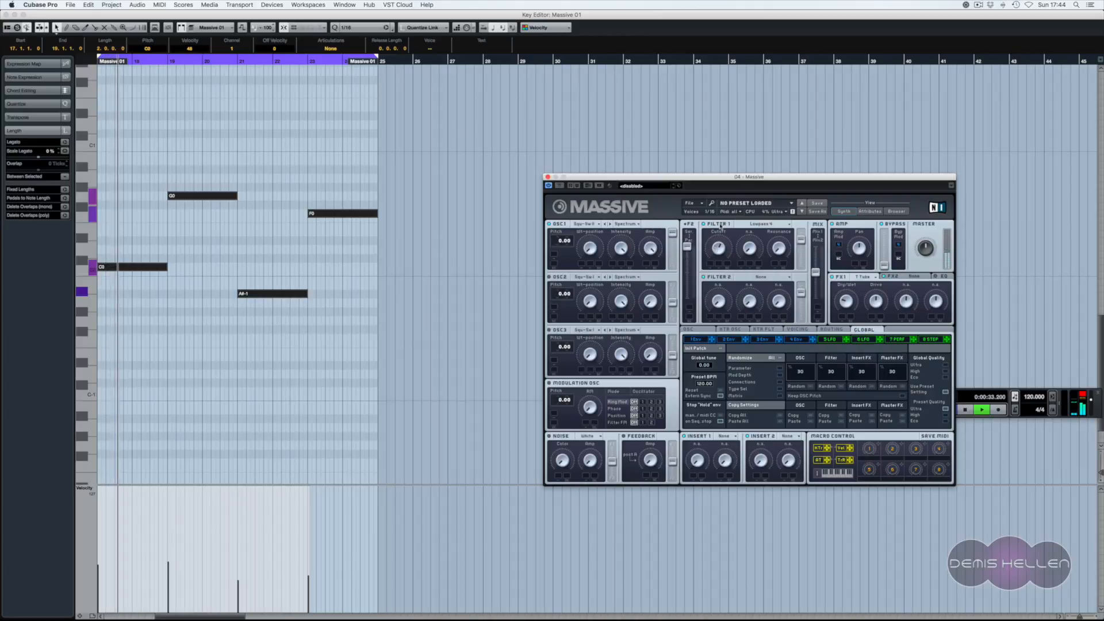
key(space)
- Raise the decay level of Massive's envelope 4 for a flat full sustain, and play the section from the arrangement
click(797, 339)
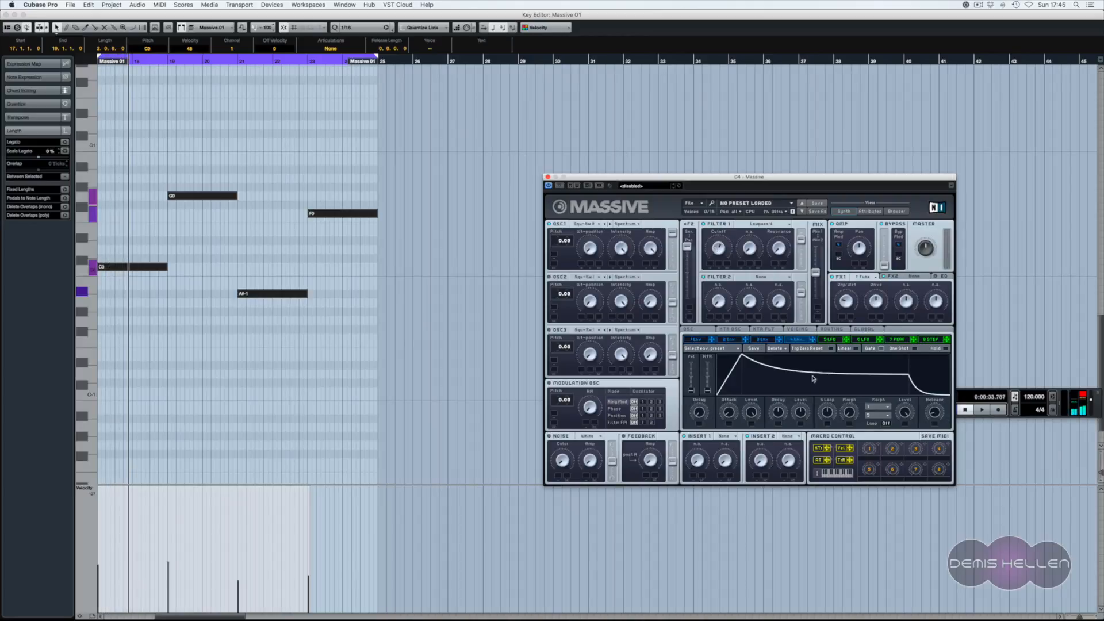
drag(796, 410, 821, 339)
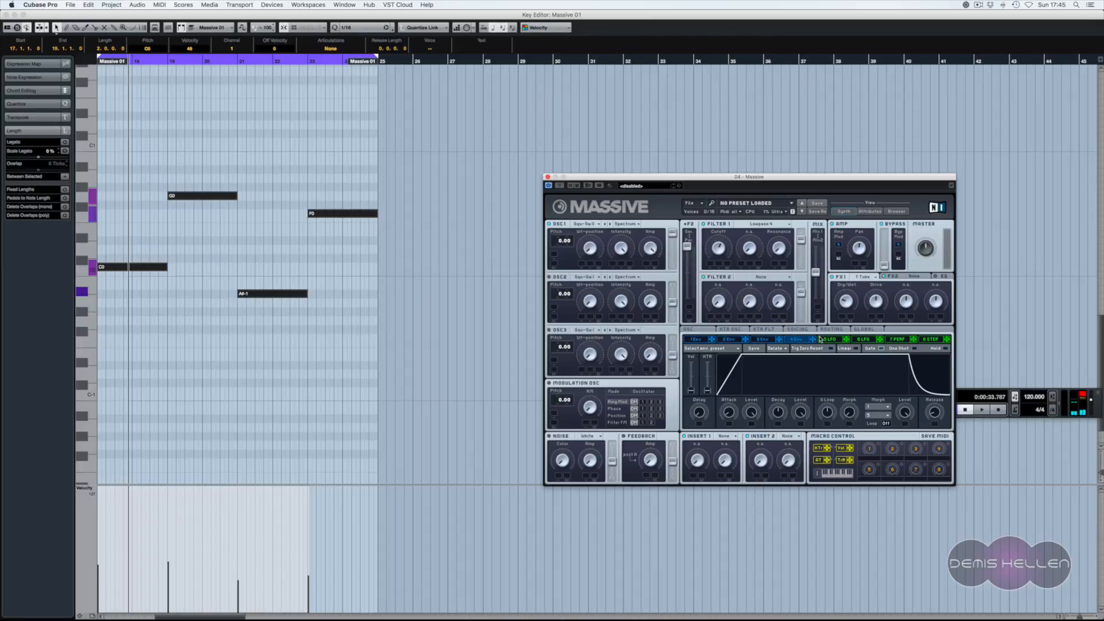
key(space)
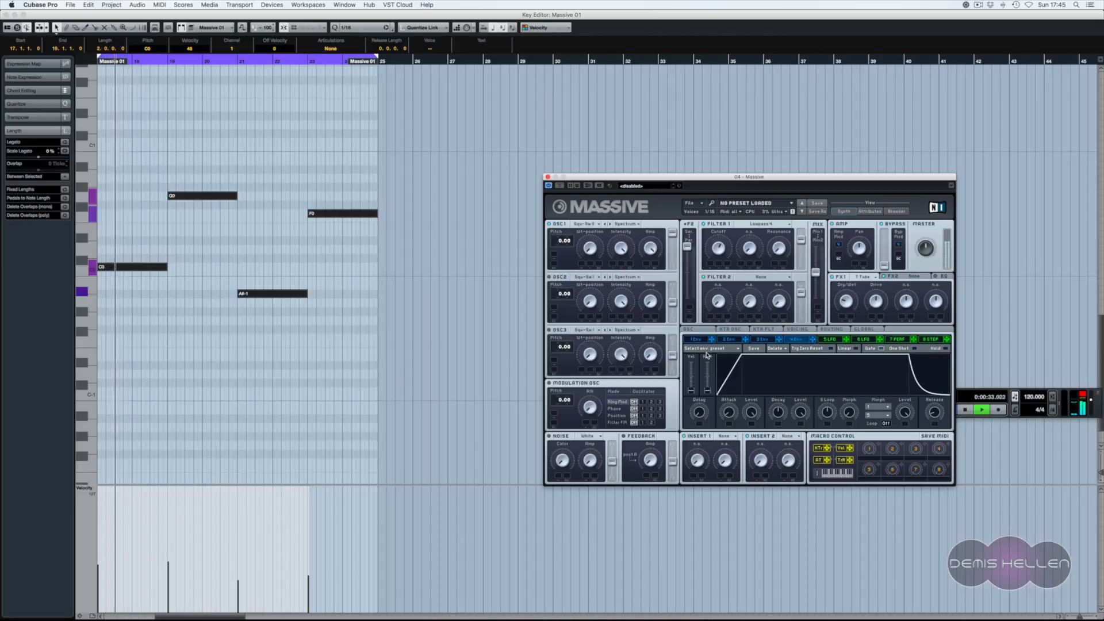
key(super+w)
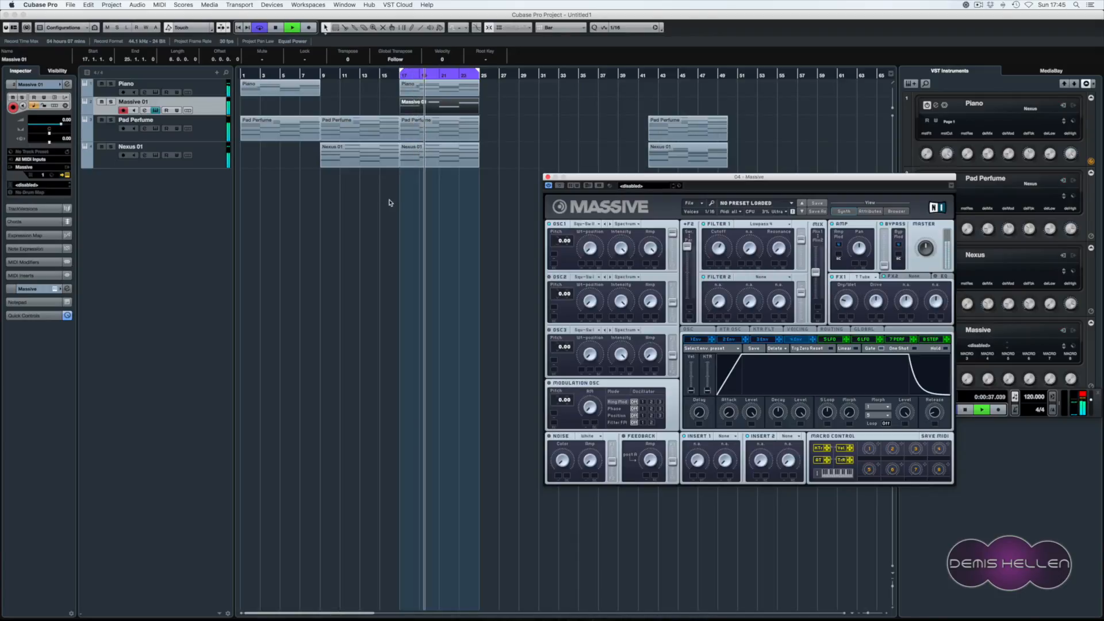
key(space)
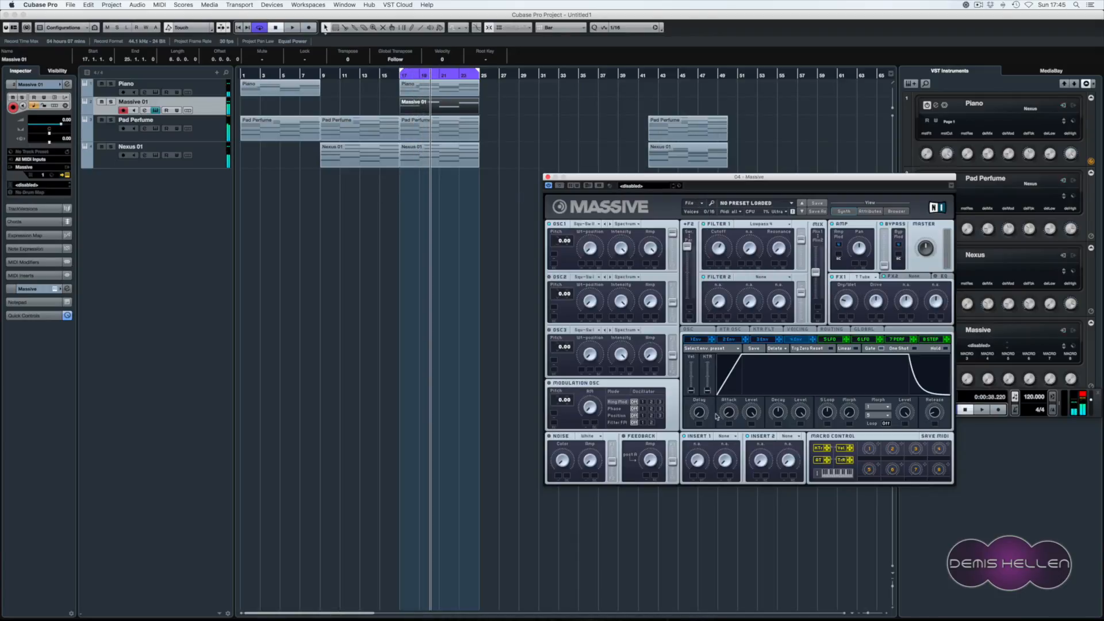
- Lengthen the attack of Massive's envelope 4 for a slower fade-in and listen to the result
drag(730, 414, 737, 407)
key(space)
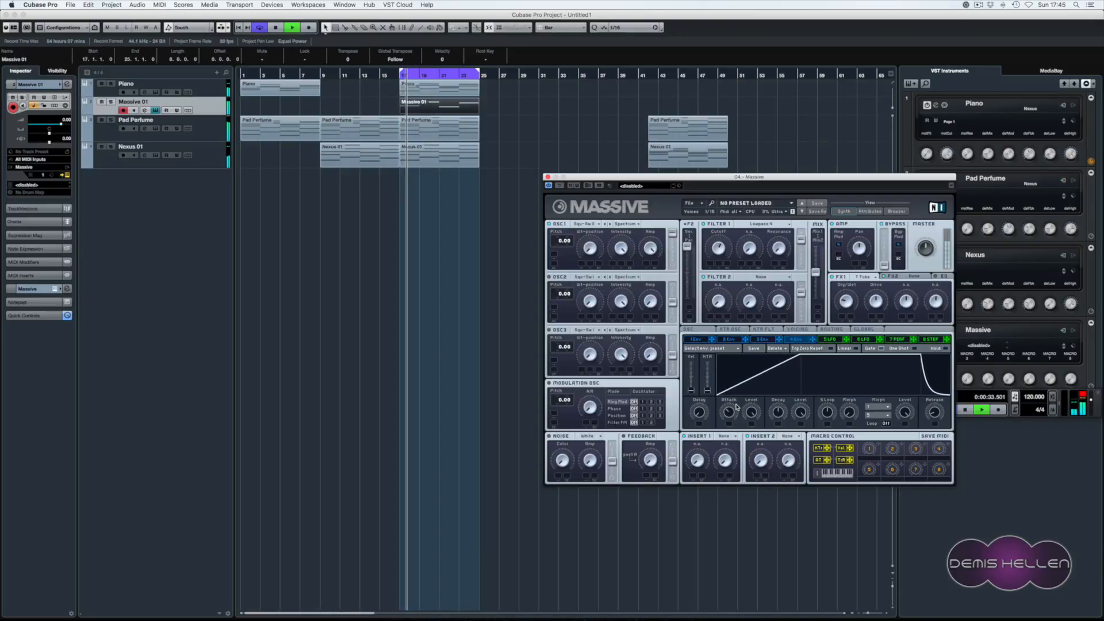
key(space)
- Lower the Massive 01 channel fader to about -14 dB during playback, comparing the mix with the channel muted and unmuted
click(534, 139)
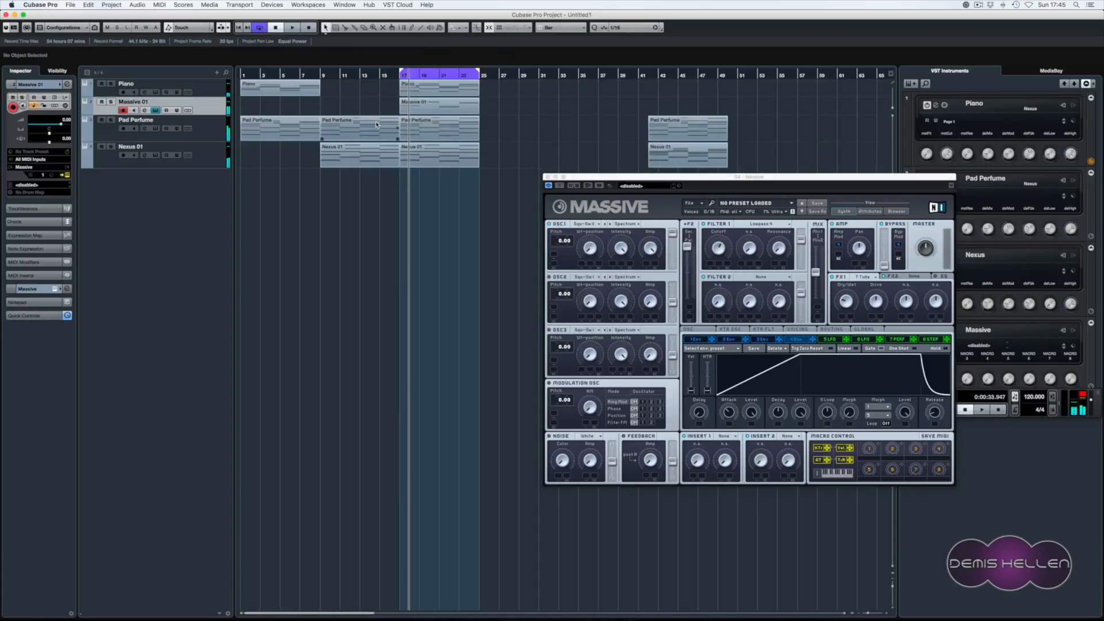
key(F3)
key(space)
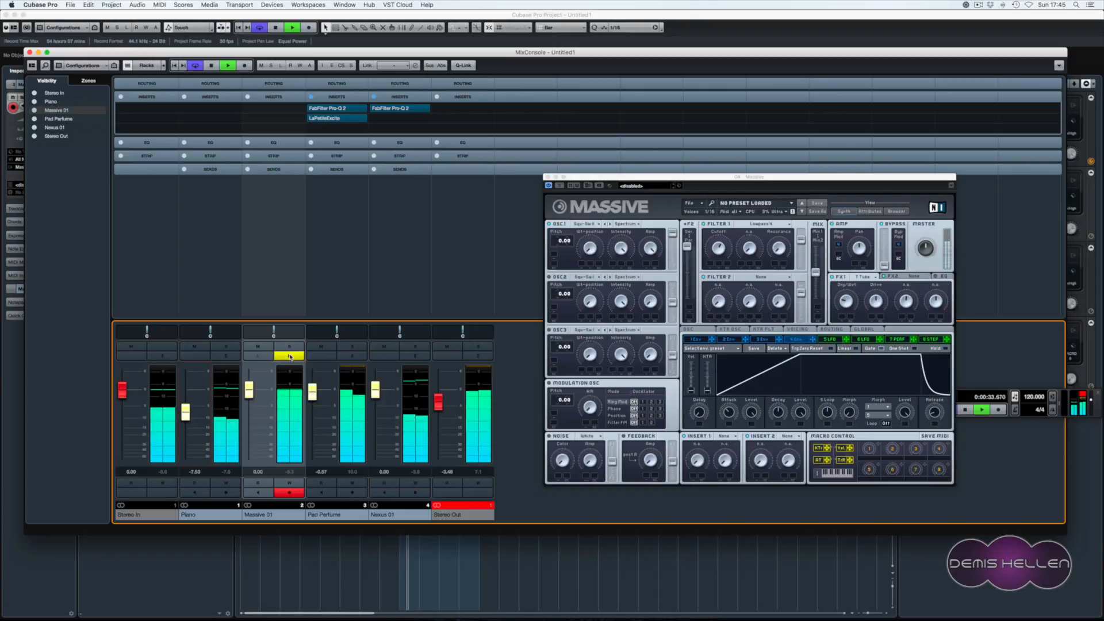
drag(249, 392, 249, 423)
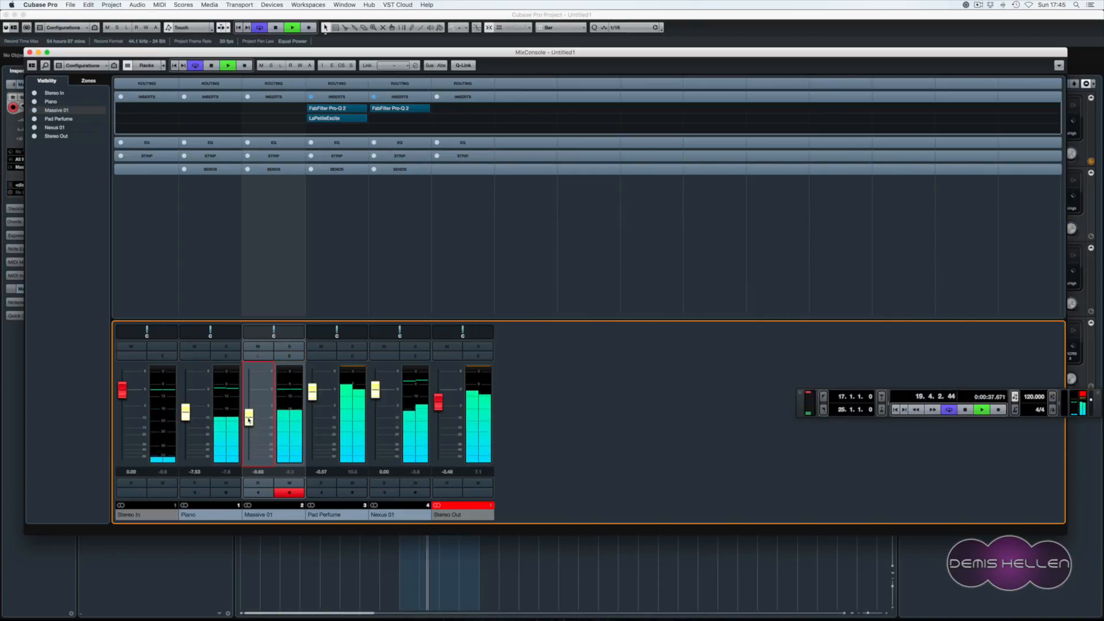
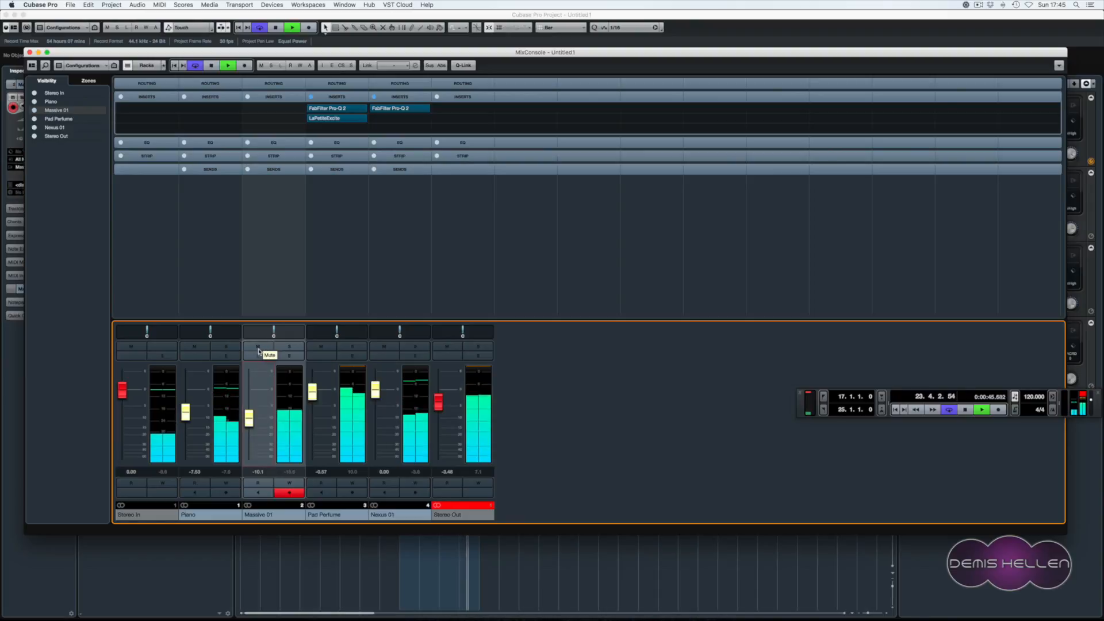
click(258, 347)
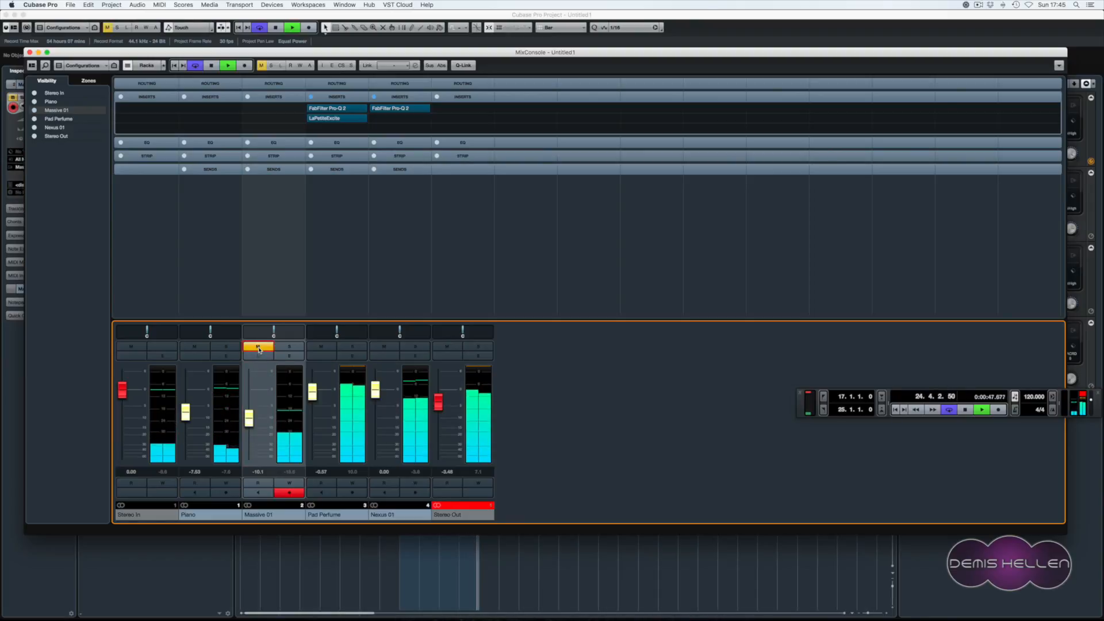
click(259, 348)
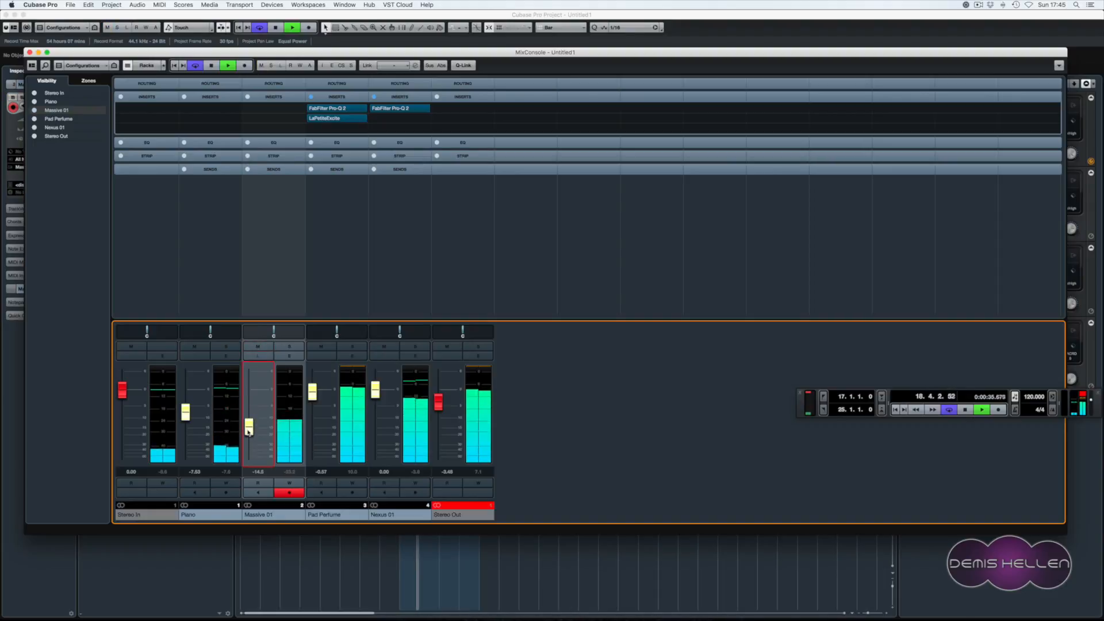
drag(248, 422, 248, 431)
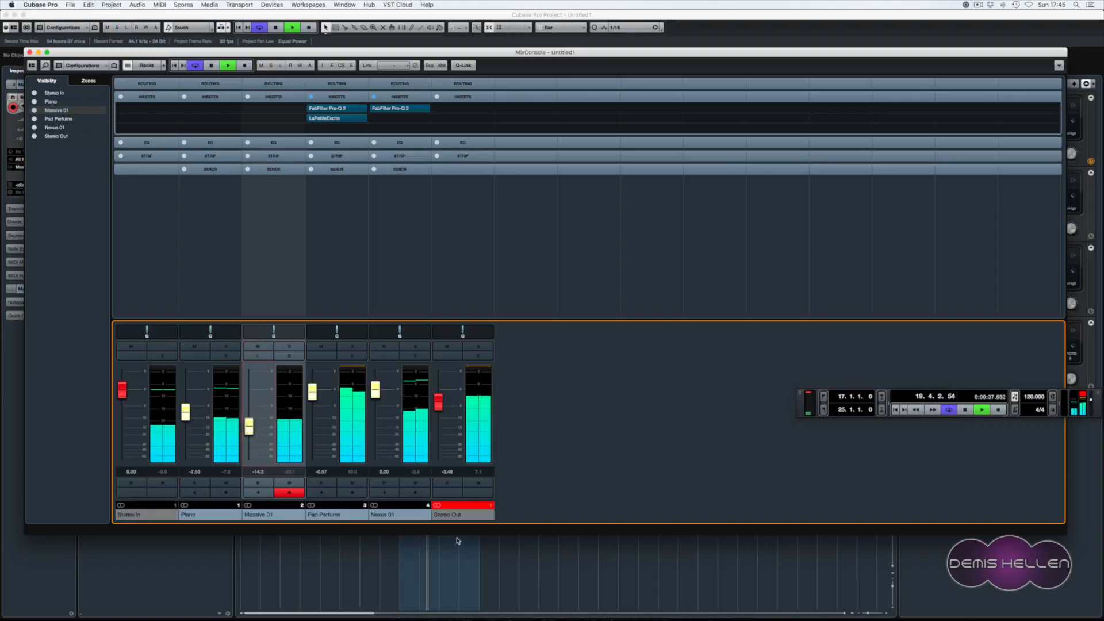
- Insert FabFilter Pro-Q 2 in the first insert slot of the Massive 01 channel
click(287, 108)
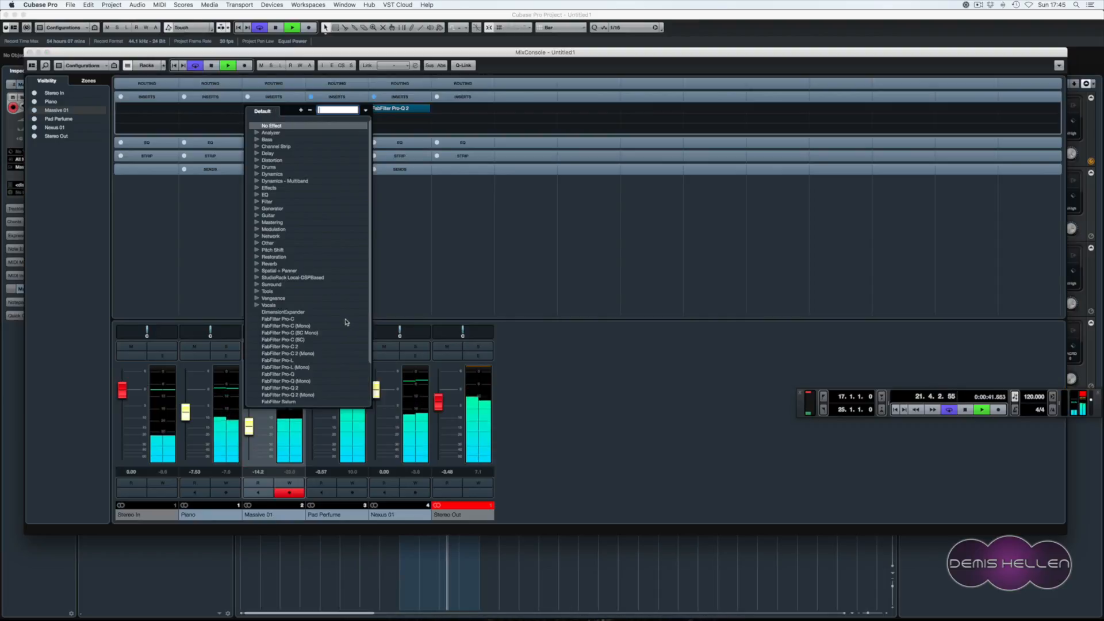
scroll(331, 323, down, 3)
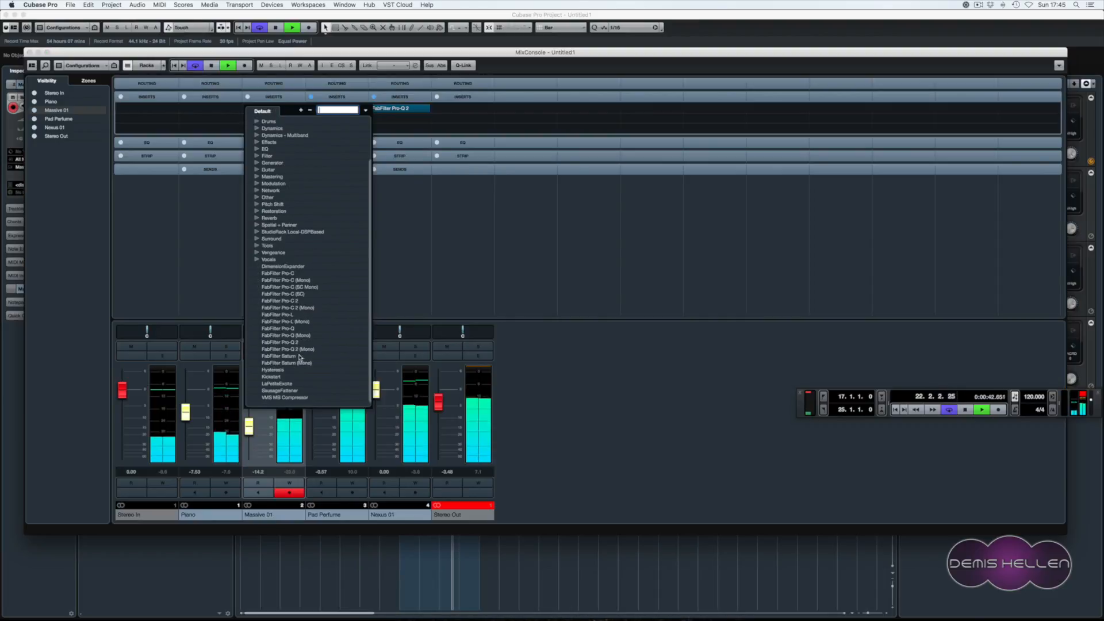
click(297, 343)
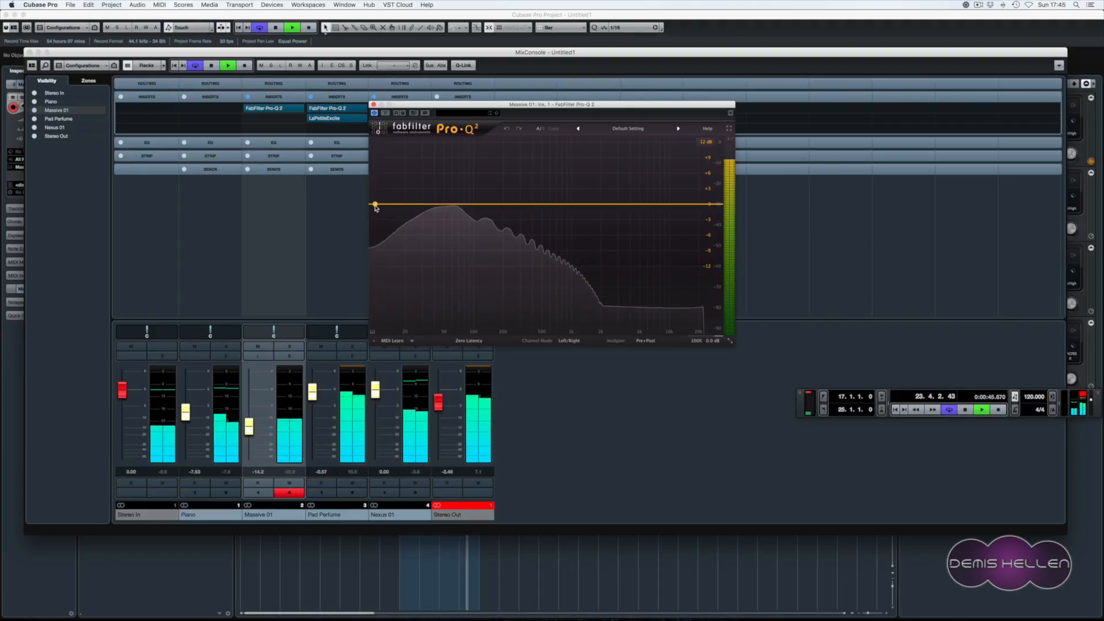
- Add a low cut at about 20 Hz and a high cut at about 200 Hz to Massive's Pro-Q 2, and close the EQ
drag(375, 205, 405, 204)
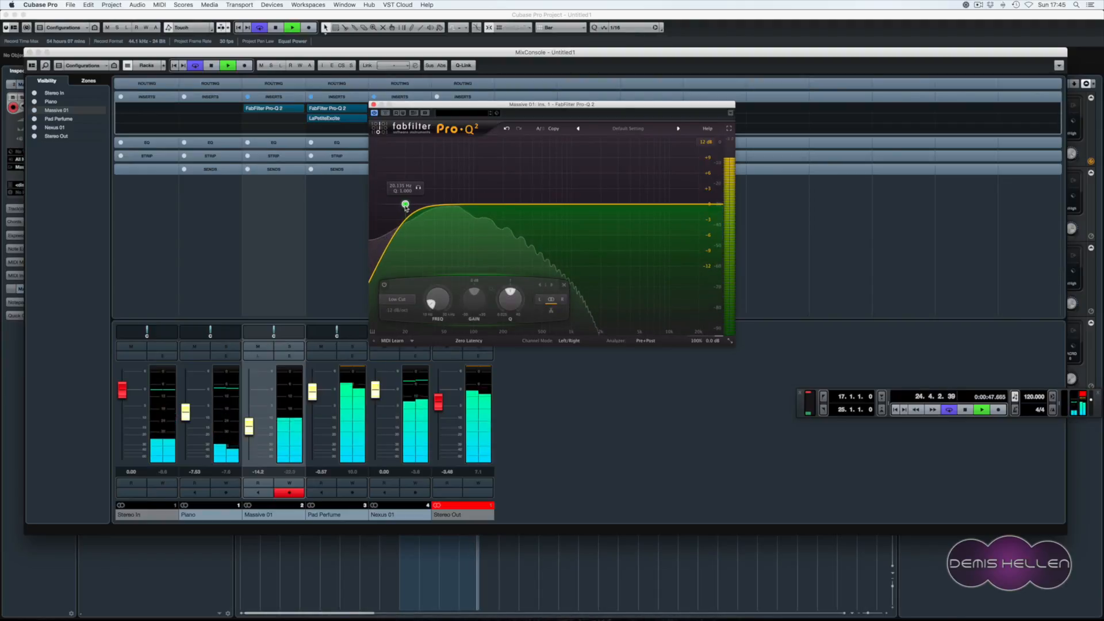
drag(687, 205, 503, 203)
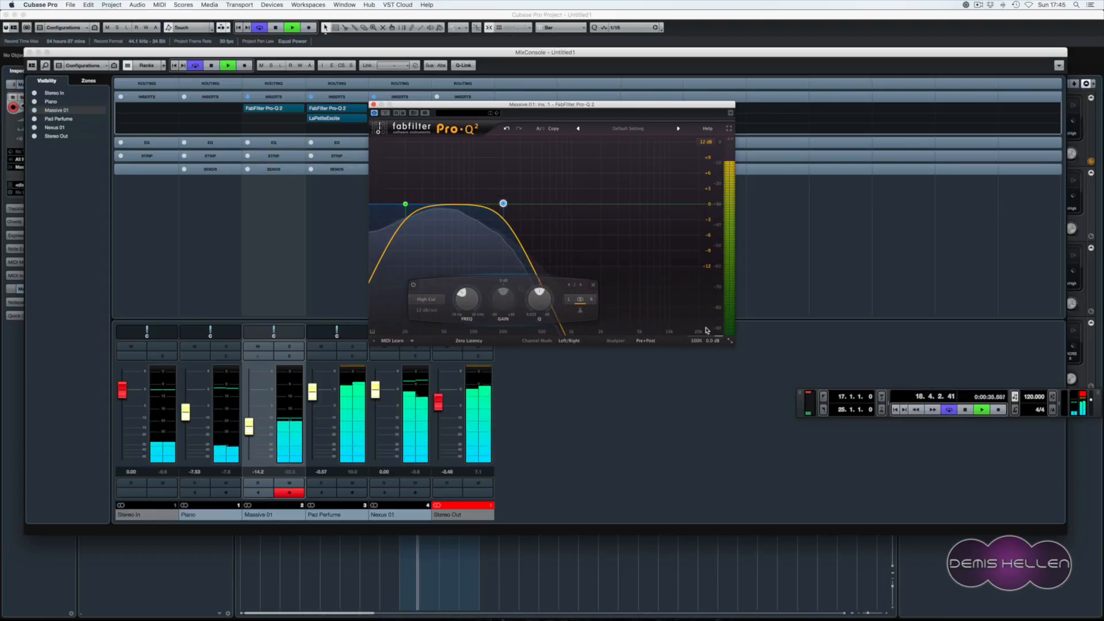
mouse_move(505, 205)
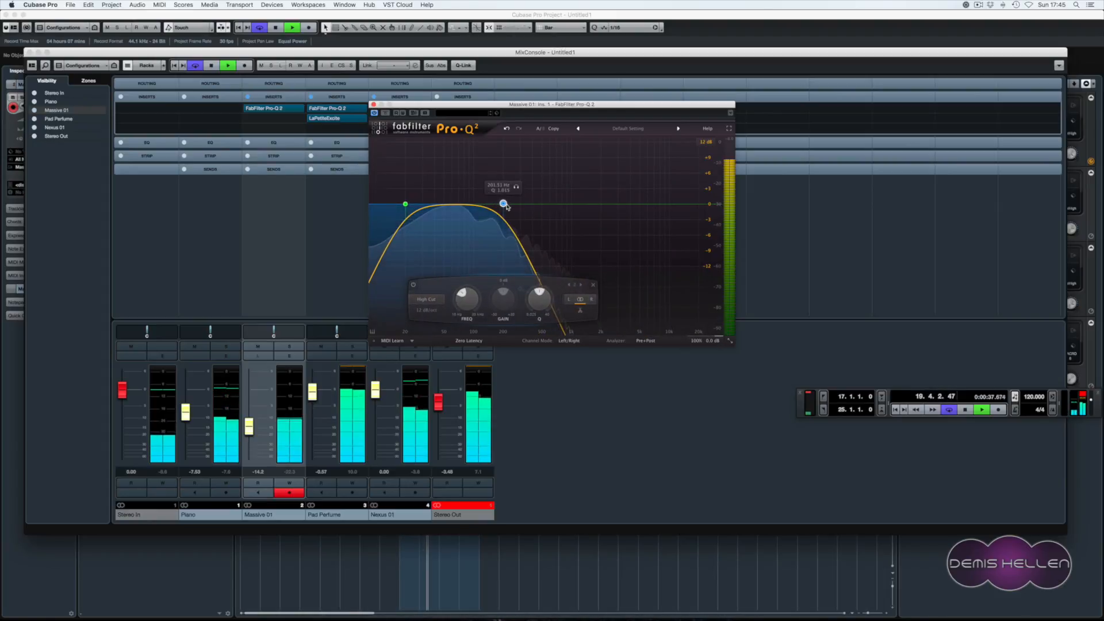
click(371, 103)
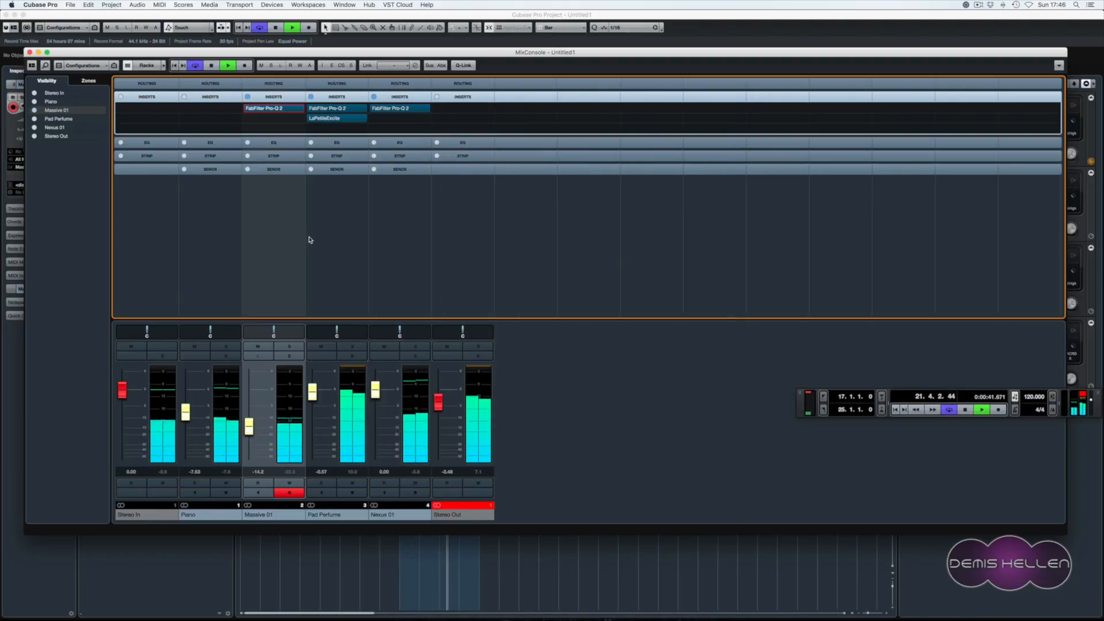
- Return from the mixer to the project window and add an instrument track with the Hive synth routed to Stereo Out
click(469, 507)
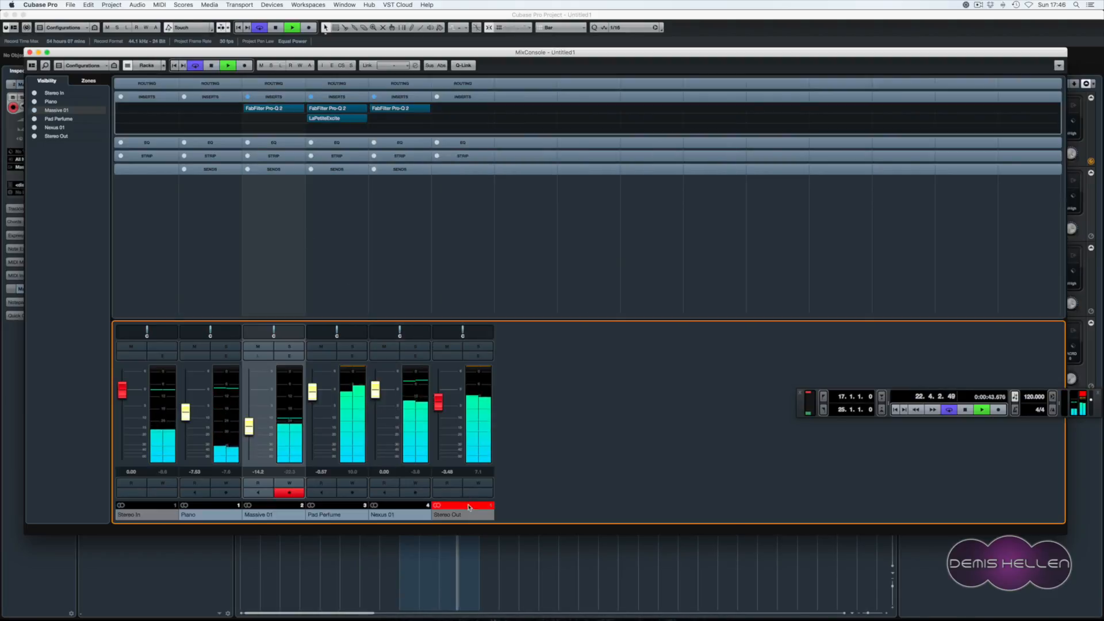
click(676, 546)
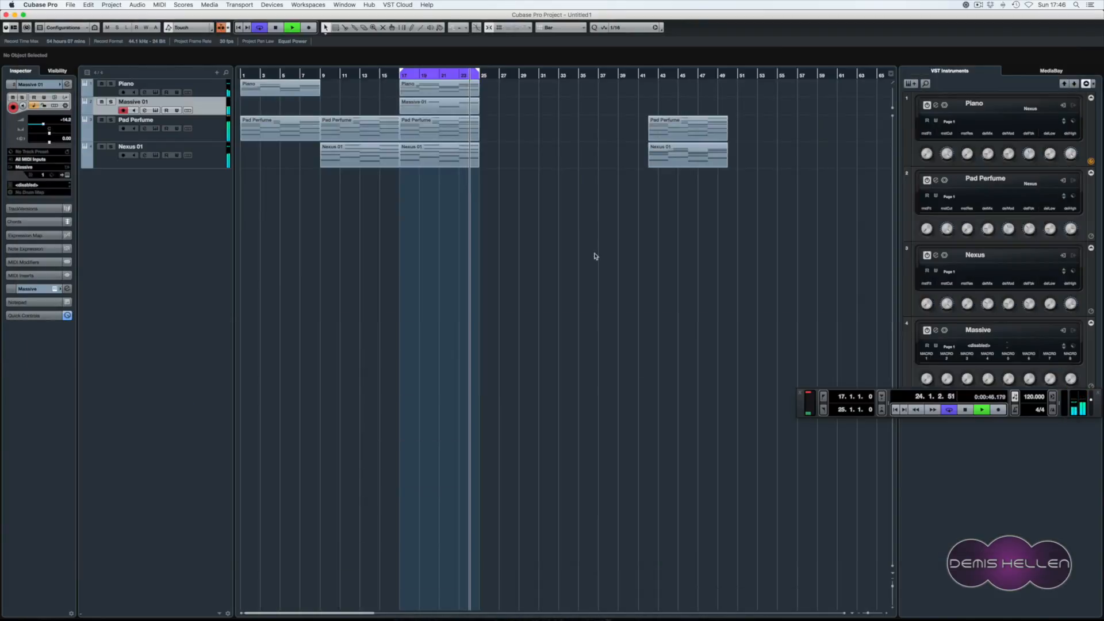
click(909, 84)
click(493, 172)
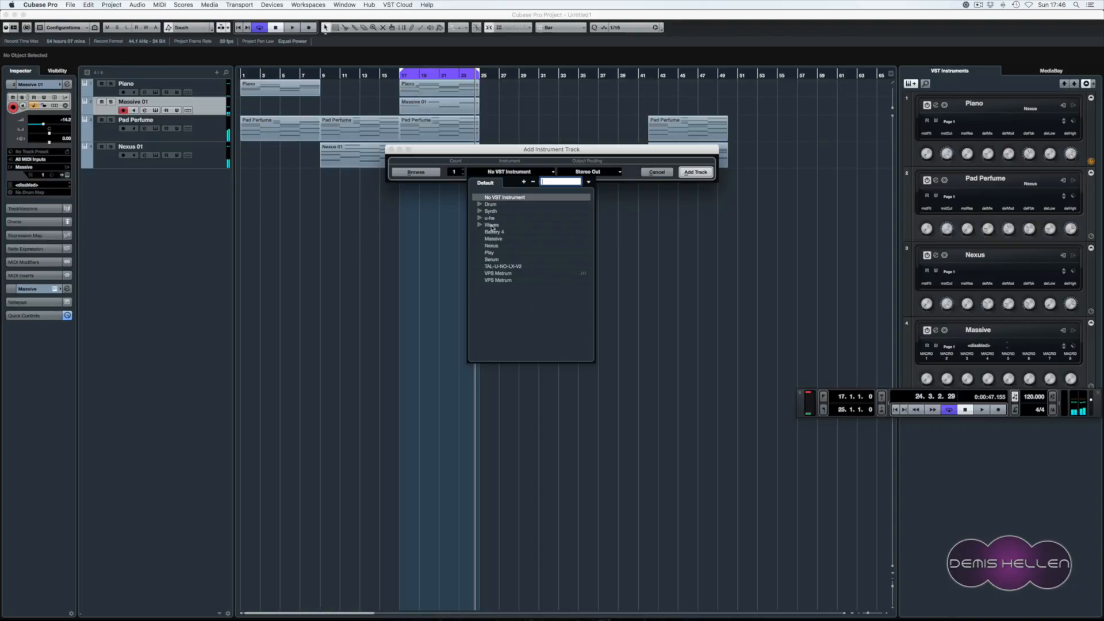
click(492, 218)
click(498, 227)
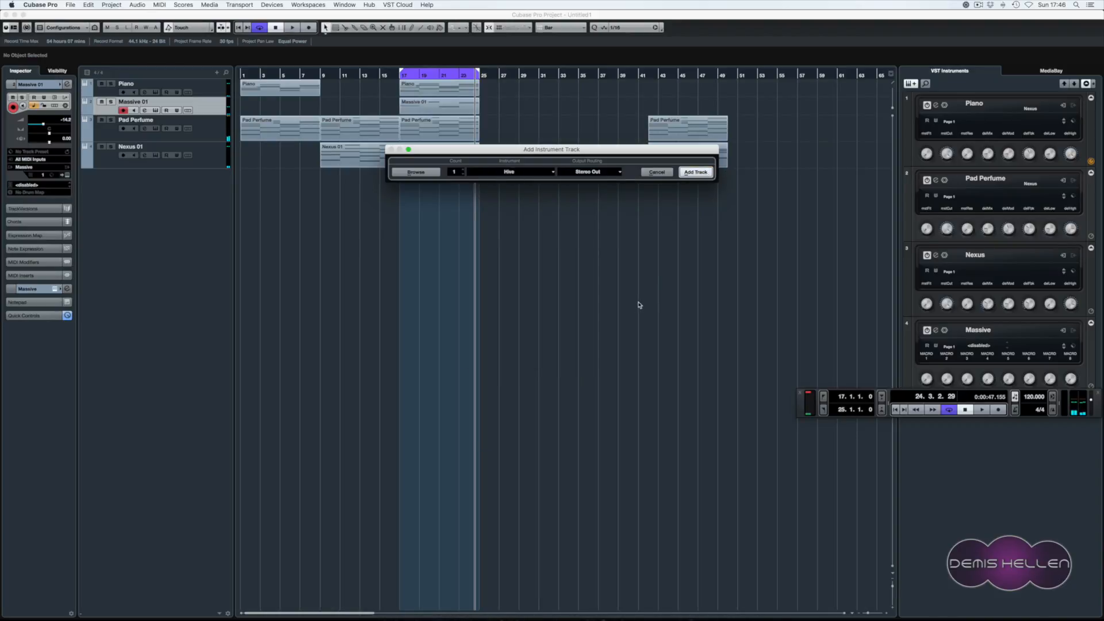
key(Return)
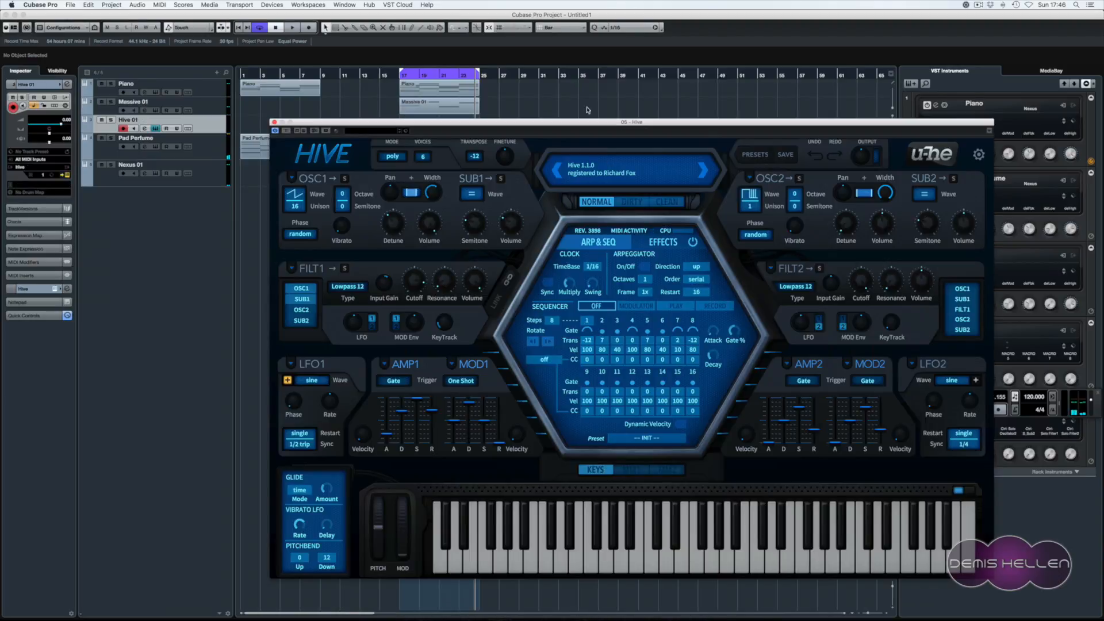
- Open Hive's preset browser at the 05 Pads & Strings folder and load the ARK Blue Star preset
click(754, 155)
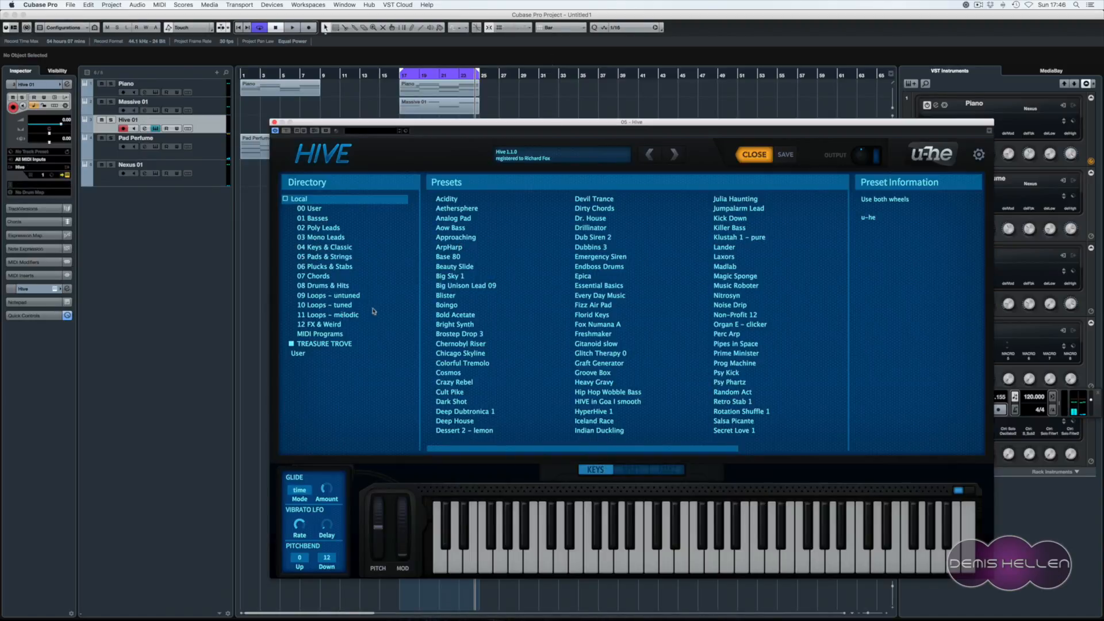
click(330, 259)
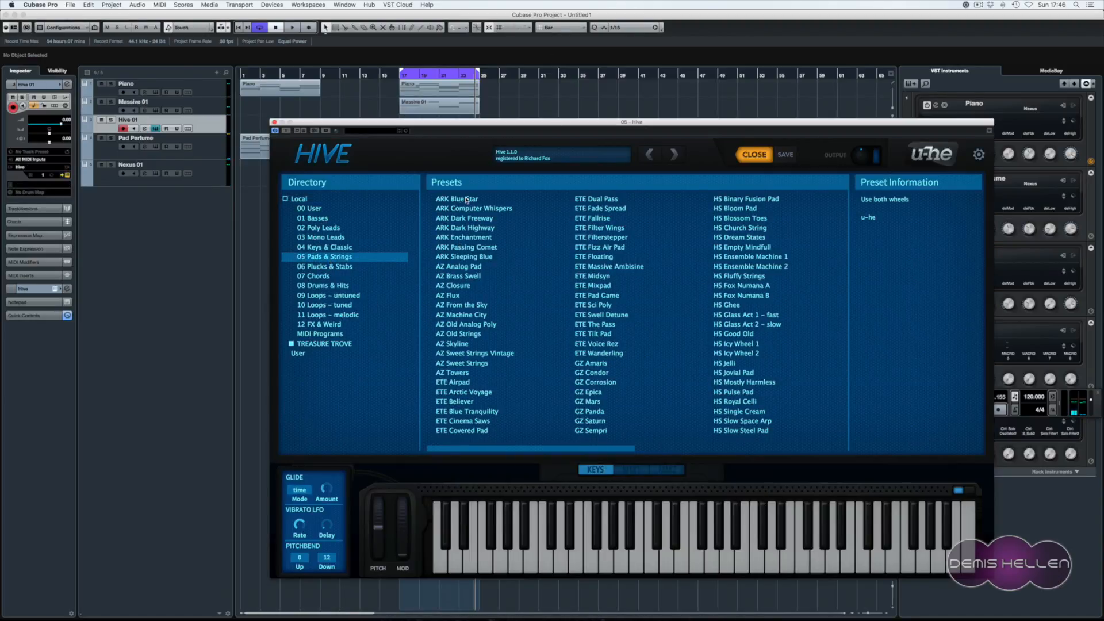
scroll(485, 226, right, 5)
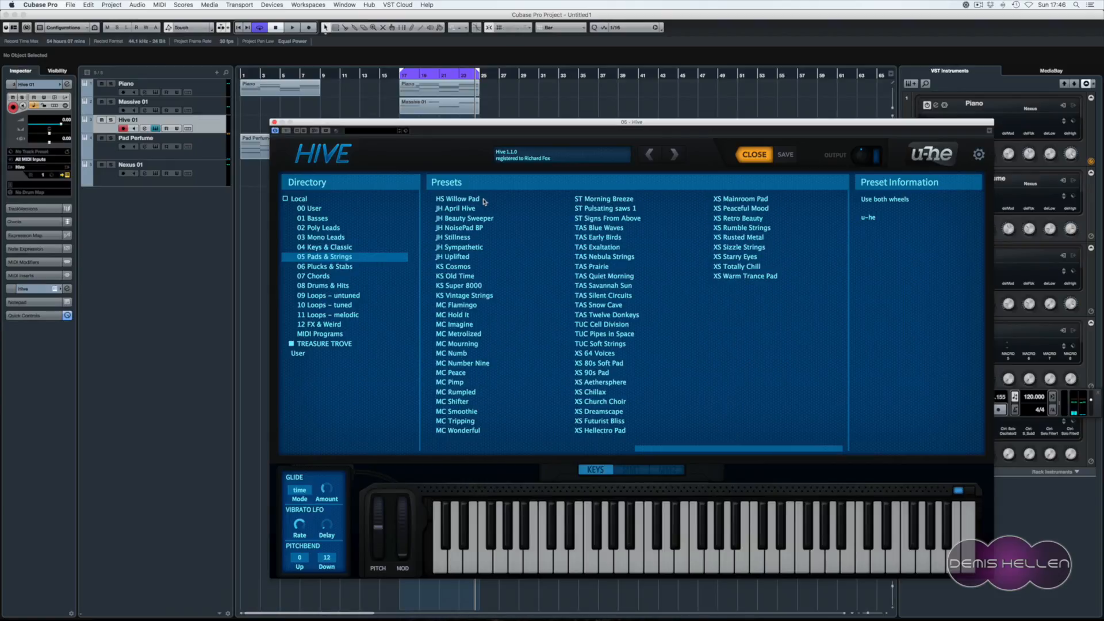
scroll(475, 218, left, 3)
scroll(474, 216, right, 3)
scroll(472, 214, left, 6)
click(473, 201)
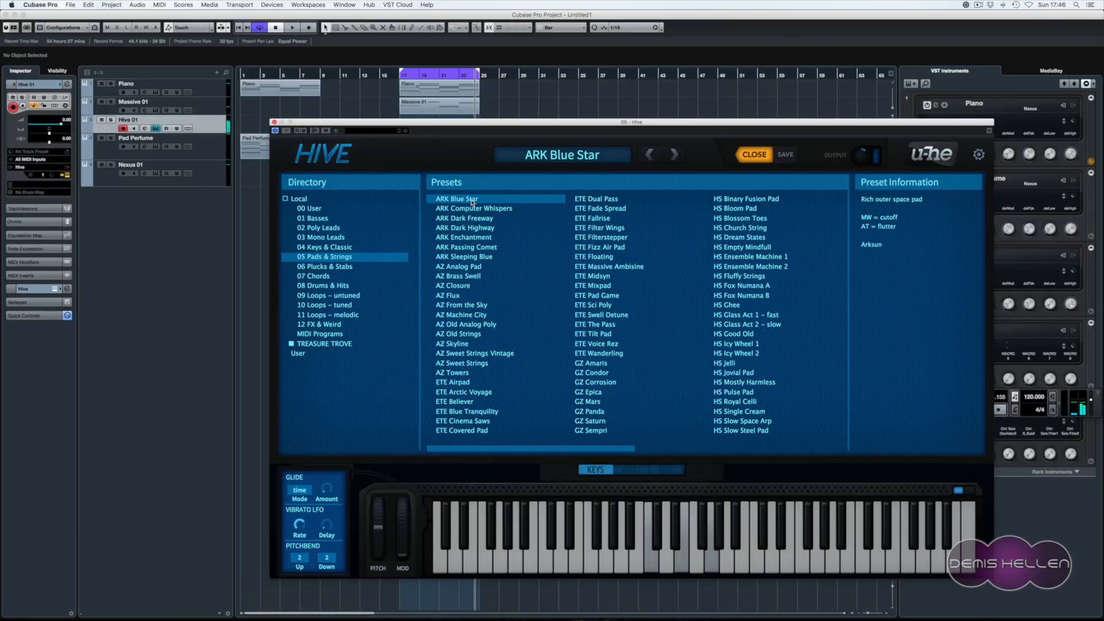
- Audition Hive's Pads & Strings presets one after another from ARK Computer Whispers to AZ Old Analog Poly
key(Down)
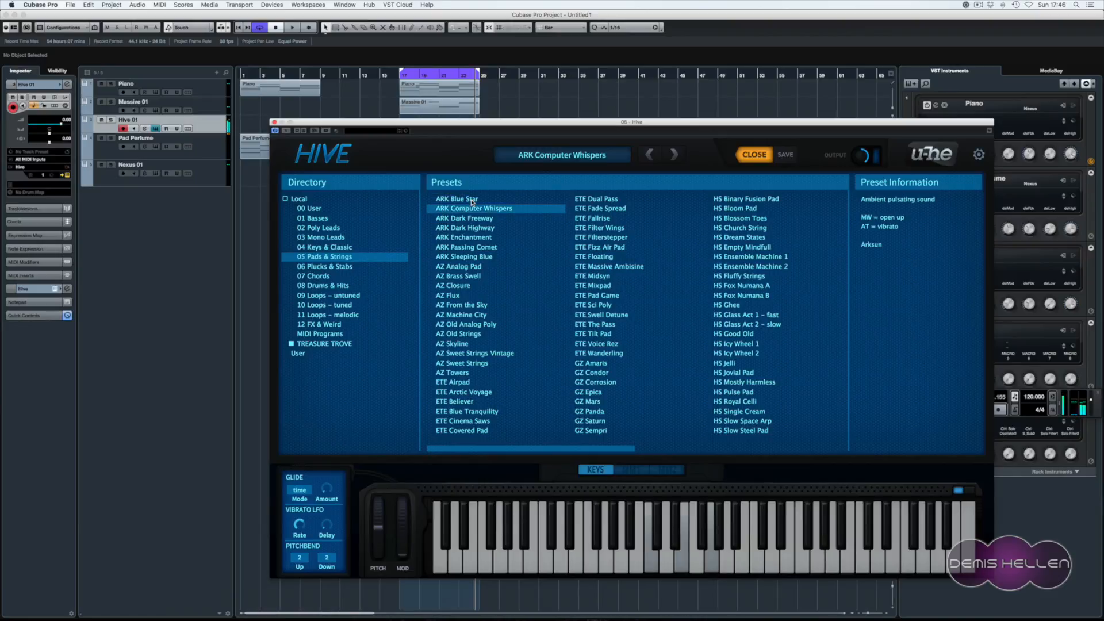
key(Down)
key(Down)
key(Down)
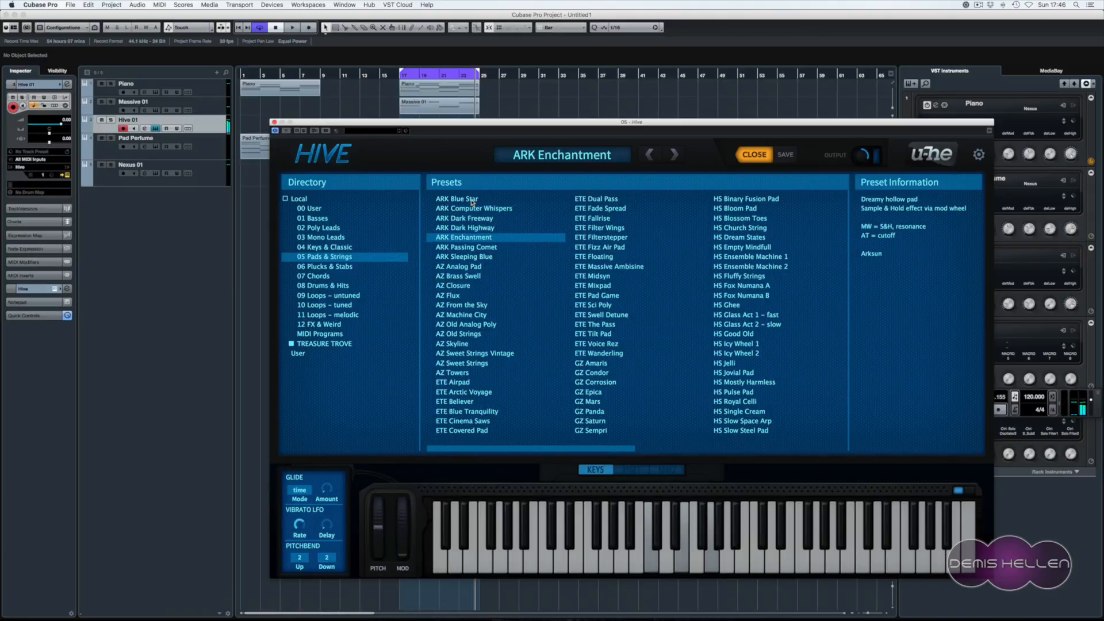
key(Down)
key(Down)
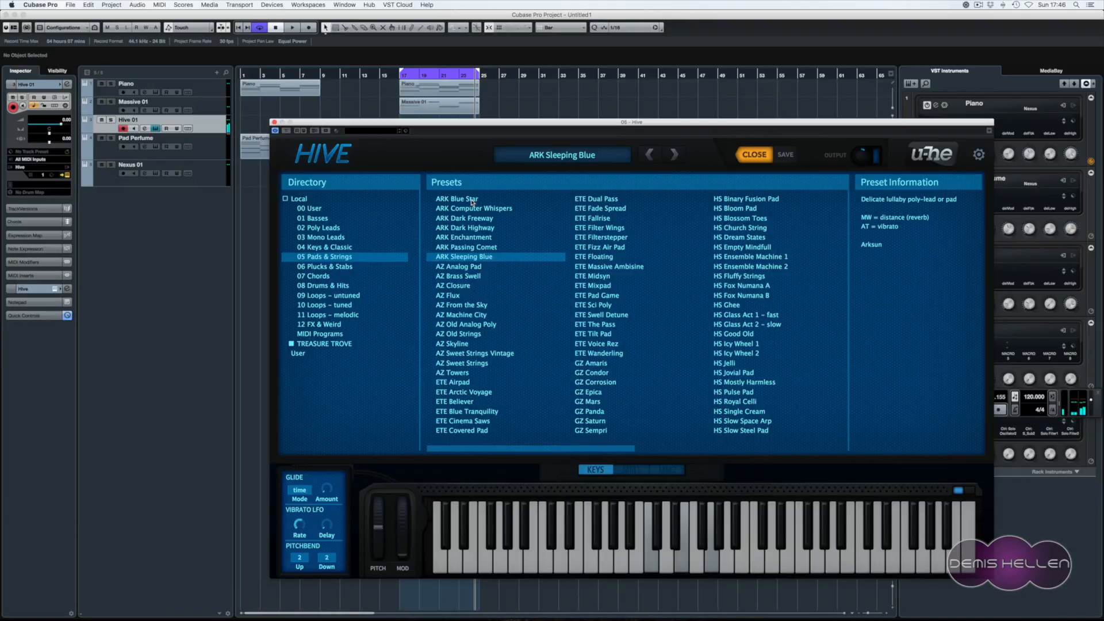
key(Down)
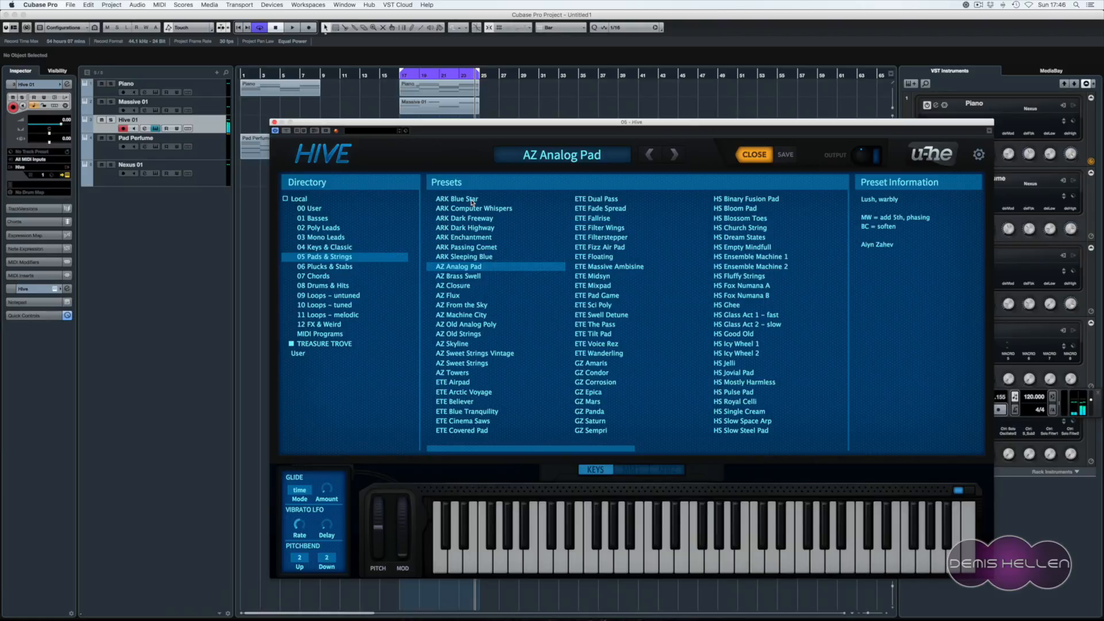
key(Down)
key(Down)
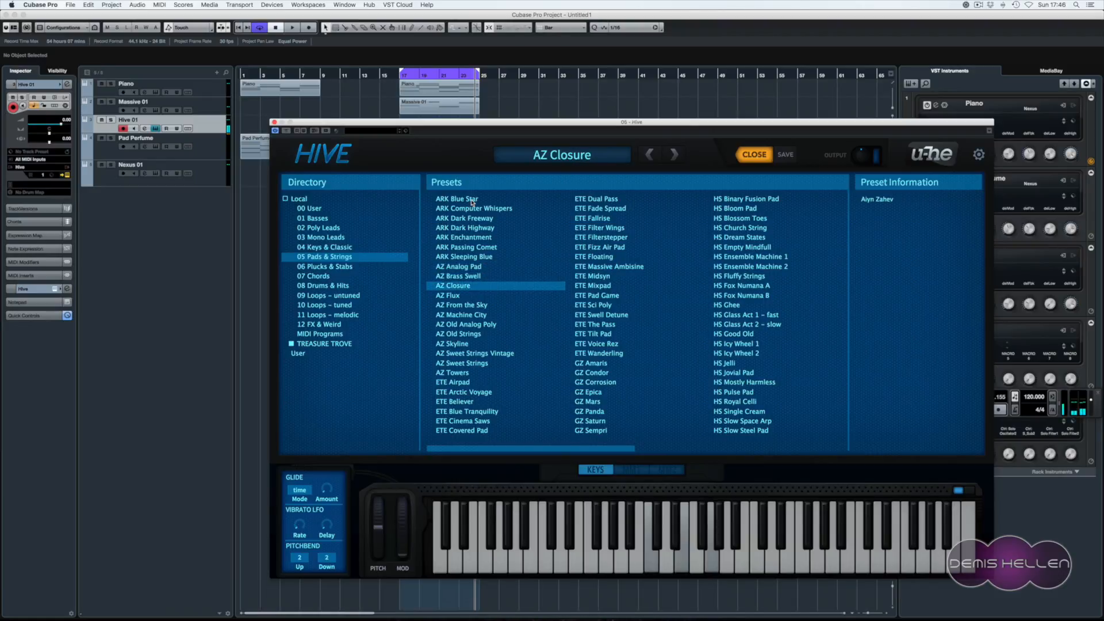
key(Down)
key(Down)
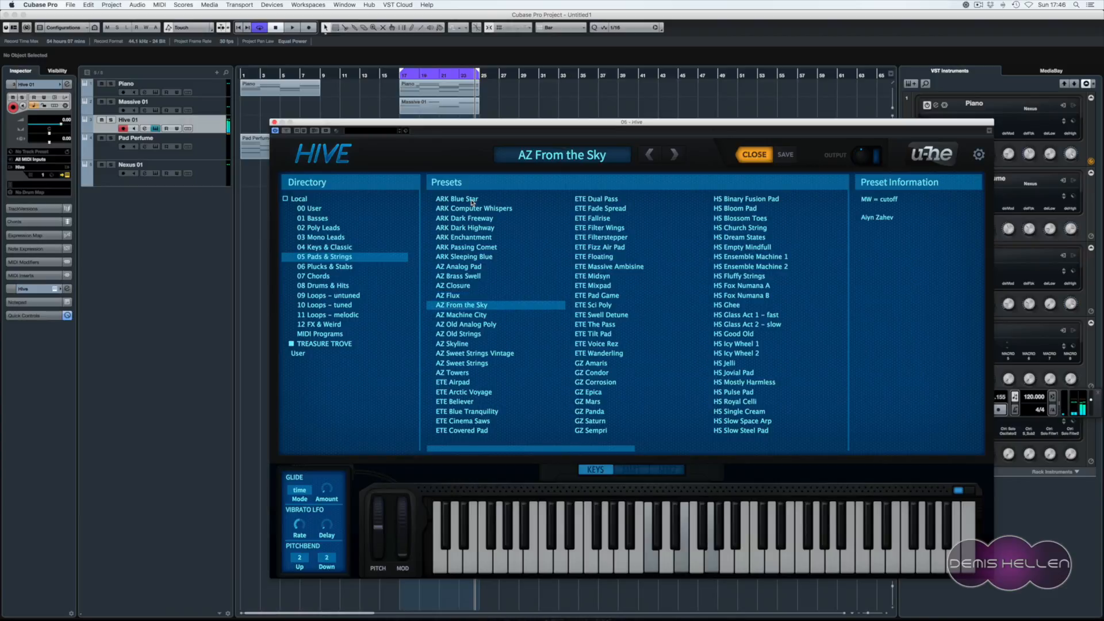
key(Down)
key(Down)
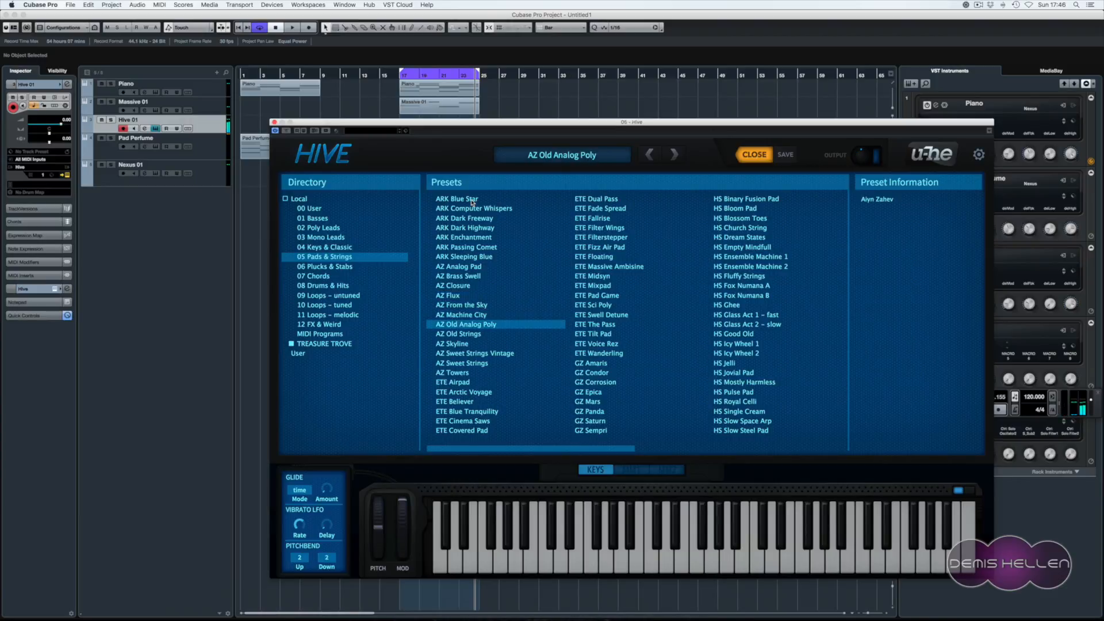
key(Up)
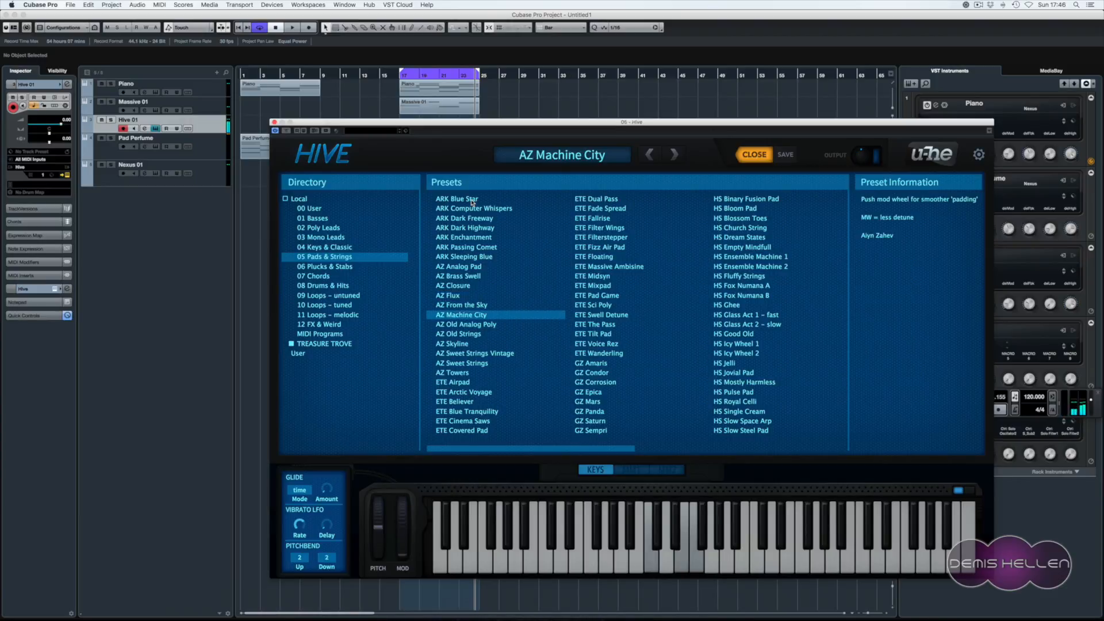
key(Down)
key(Down)
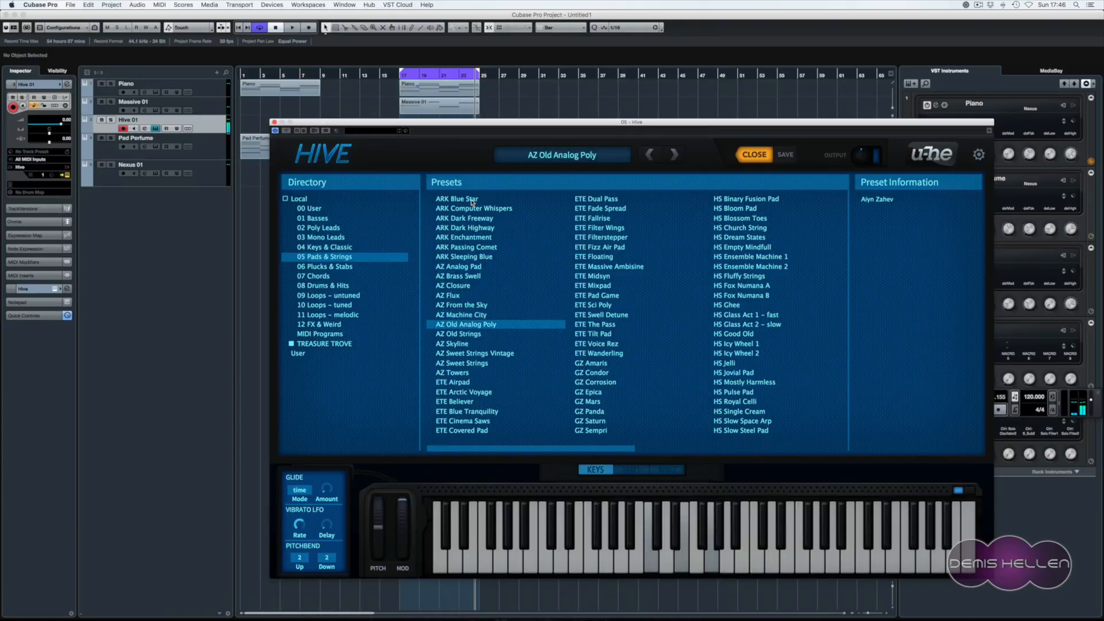
- Audition further pad presets up to ETE Covered Pad, go back to load ETE Blue Tranquility, and close the Hive window
key(Down)
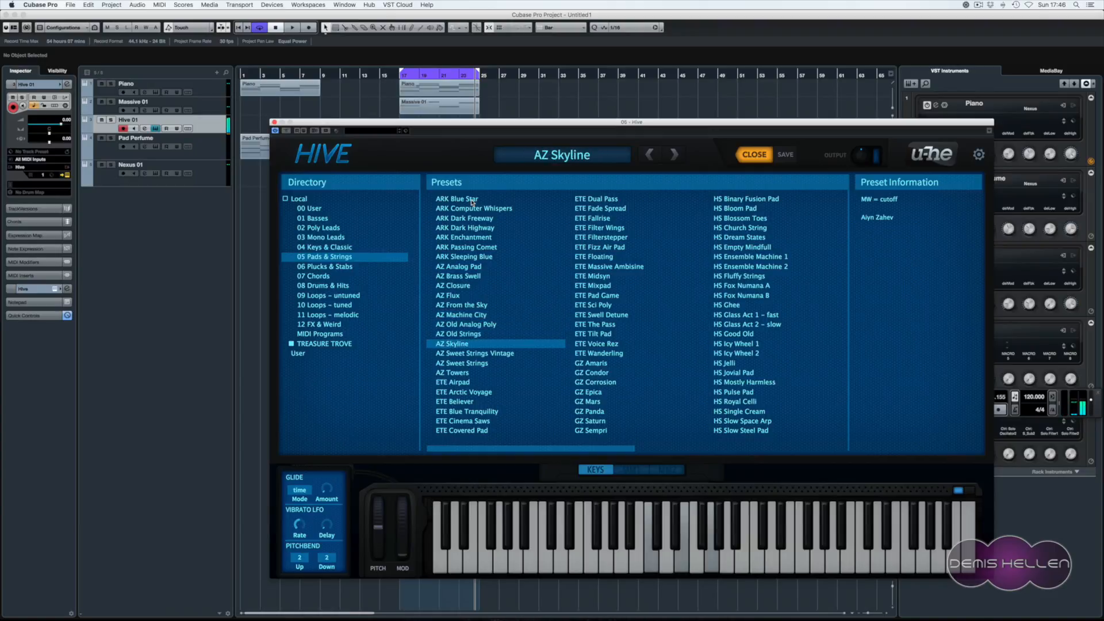
key(Down)
key(Down)
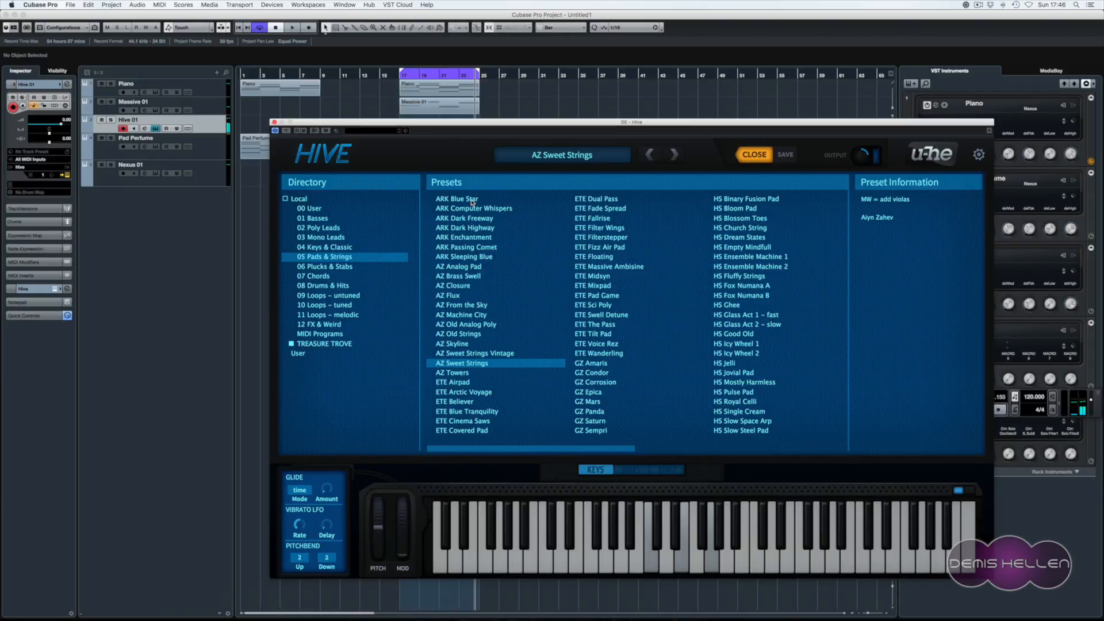
key(Down)
key(Down)
key(Down)
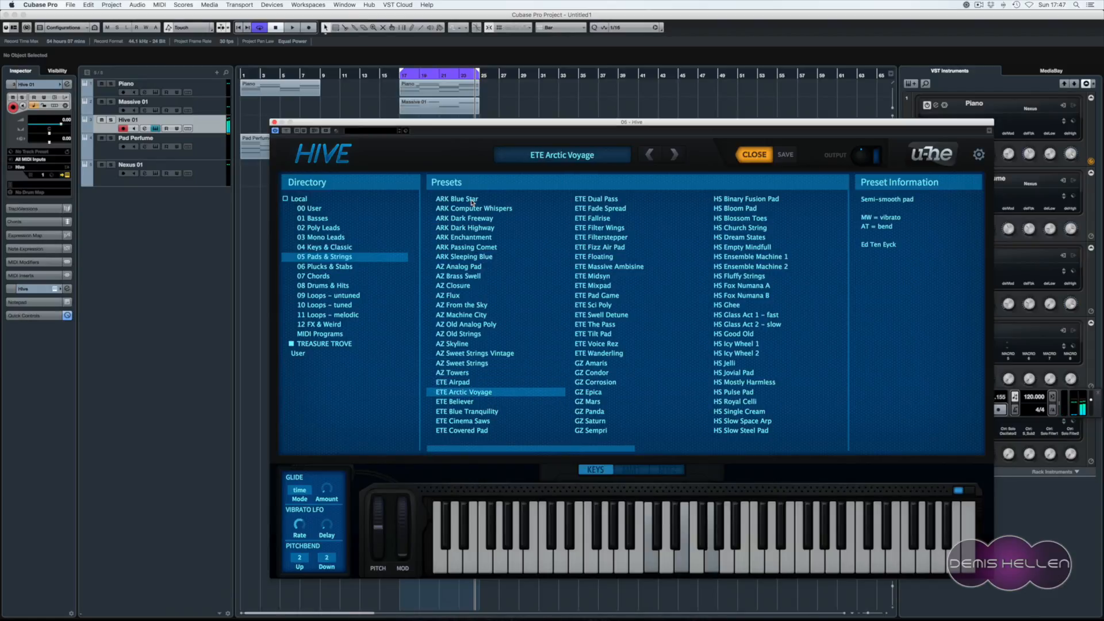
key(Down)
key(Down)
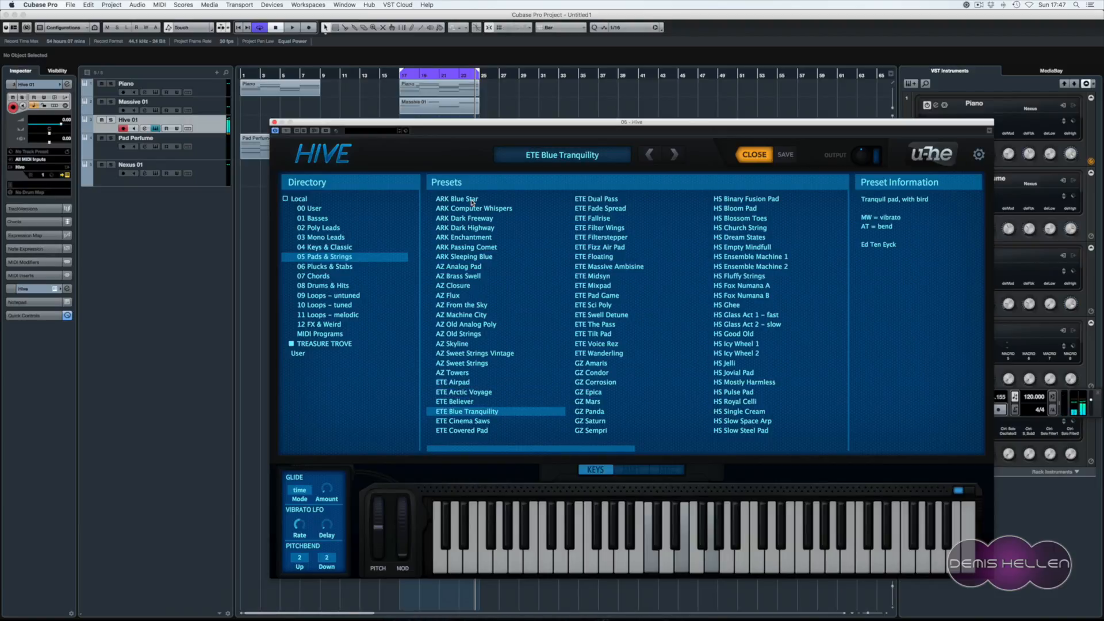
key(Down)
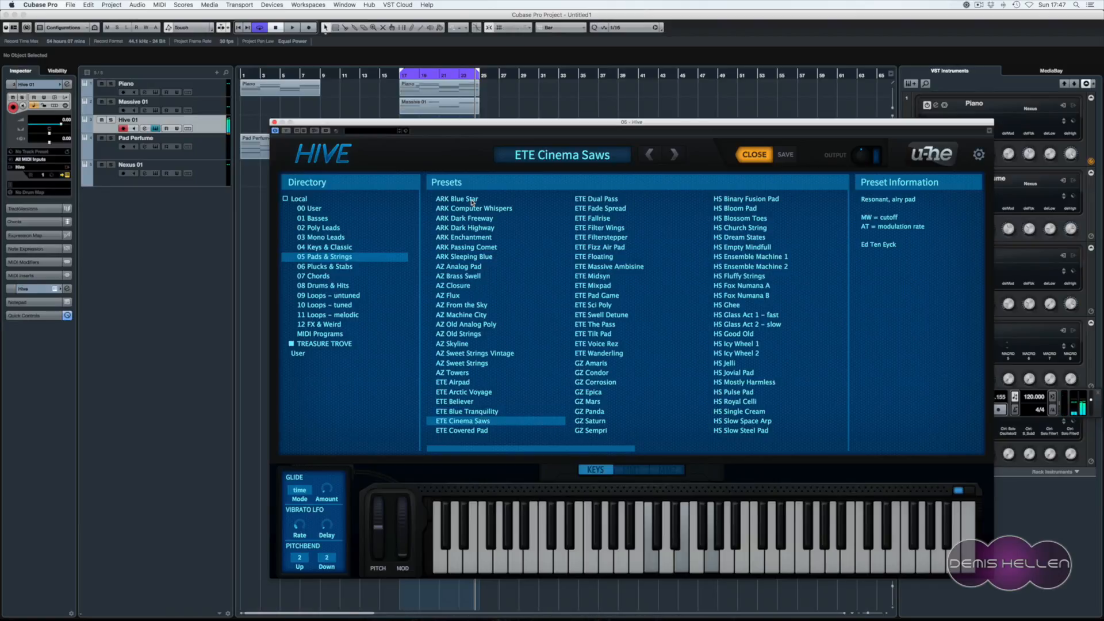
key(Down)
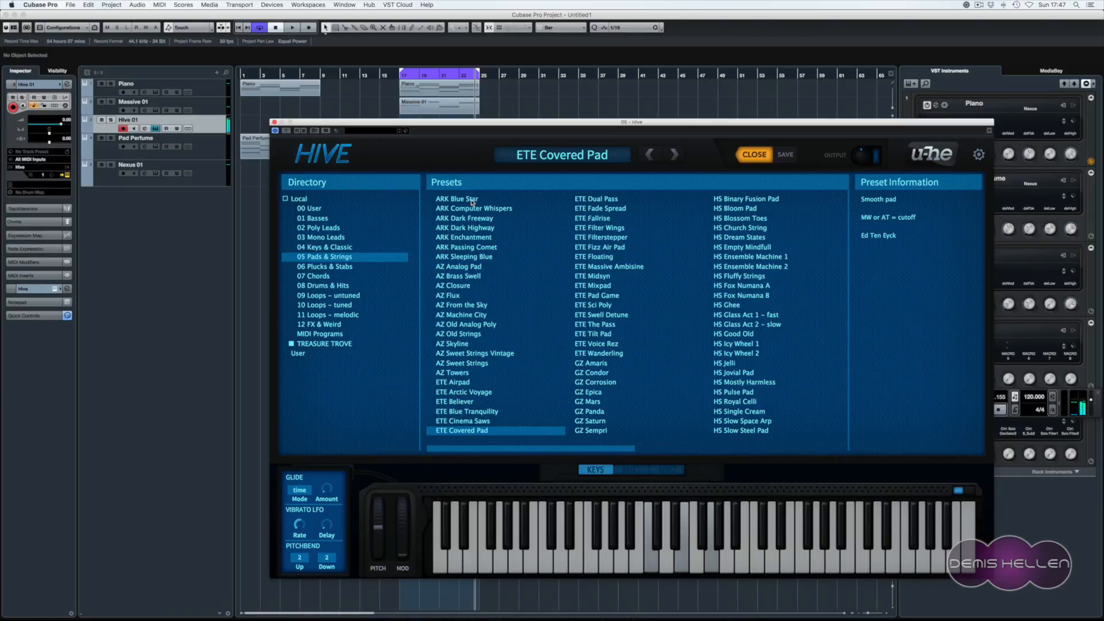
key(Up)
key(Up)
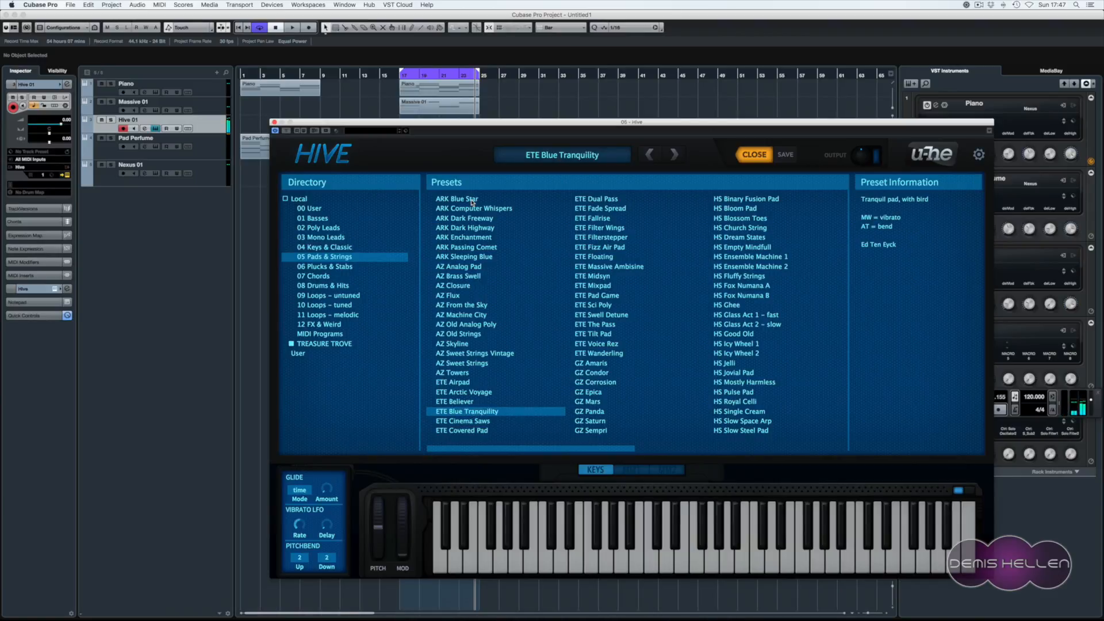
scroll(416, 205, right, 5)
click(274, 123)
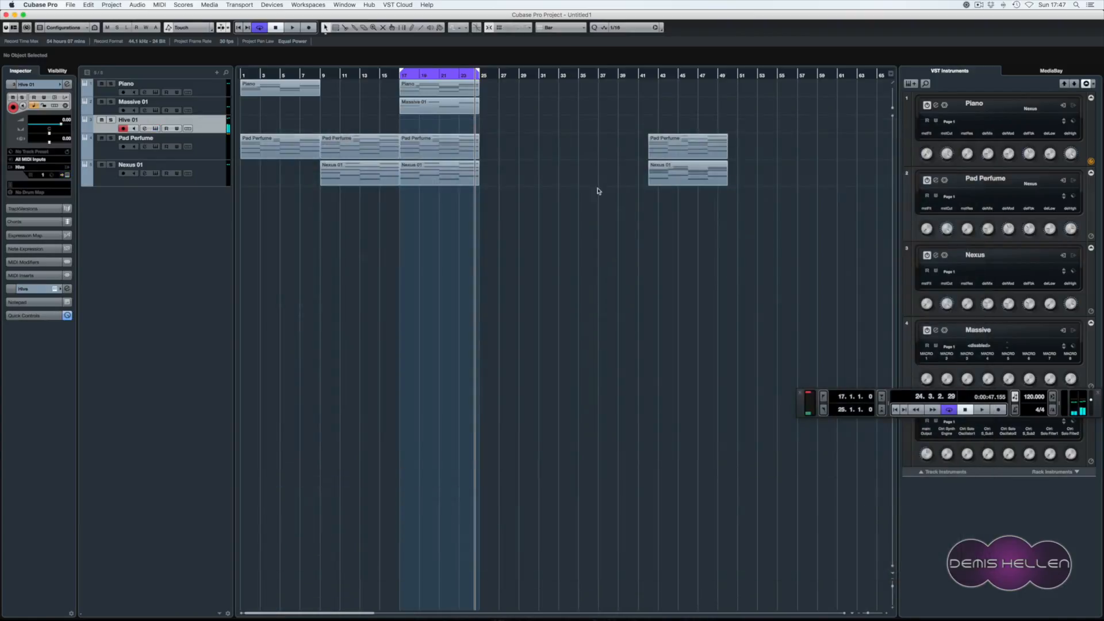
- Move the Hive track below Nexus 01 and rename it Support Pad
drag(203, 122, 154, 182)
double_click(133, 173)
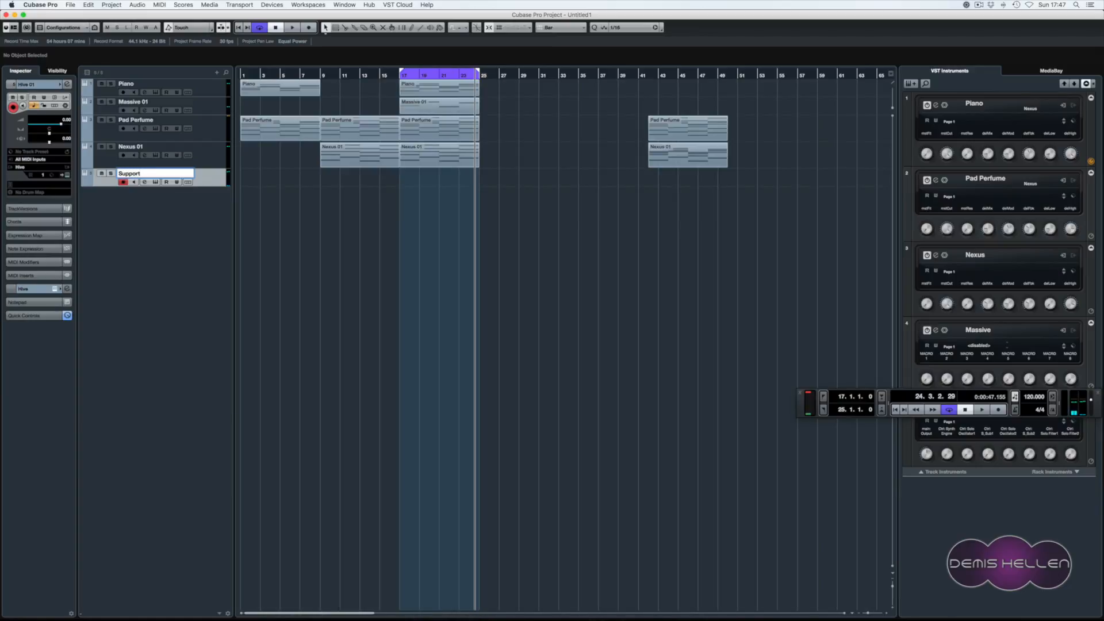
text(Support Pad)
key(Return)
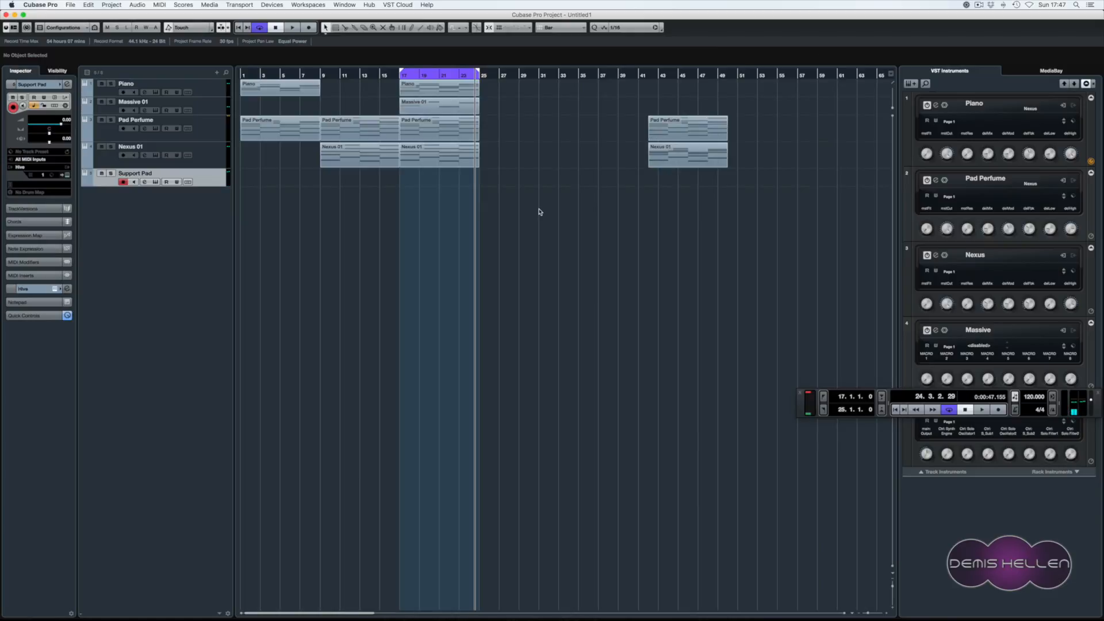
- Copy the Nexus 01 part at bar 17 onto the Support Pad track and open the copy in the Key Editor during playback
drag(418, 160, 417, 180)
key(space)
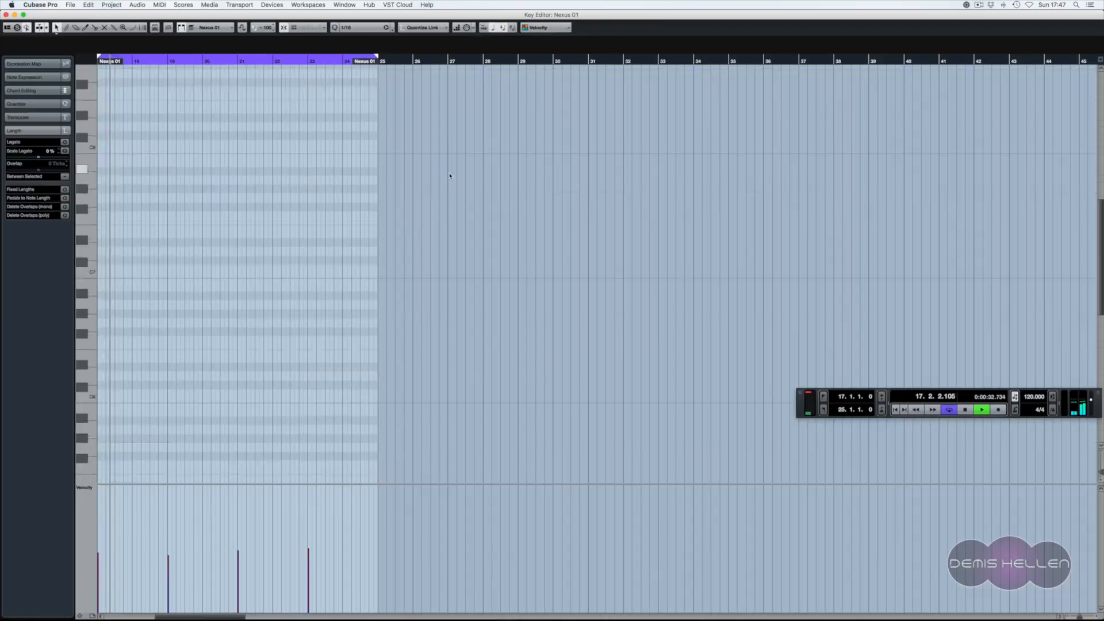
double_click(449, 176)
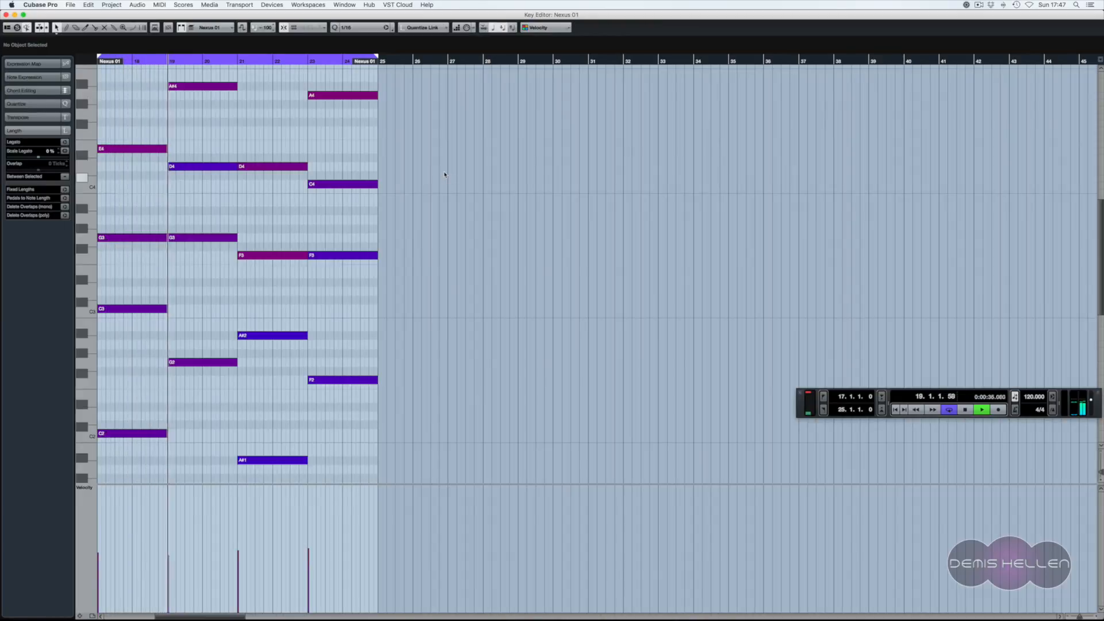
key(space)
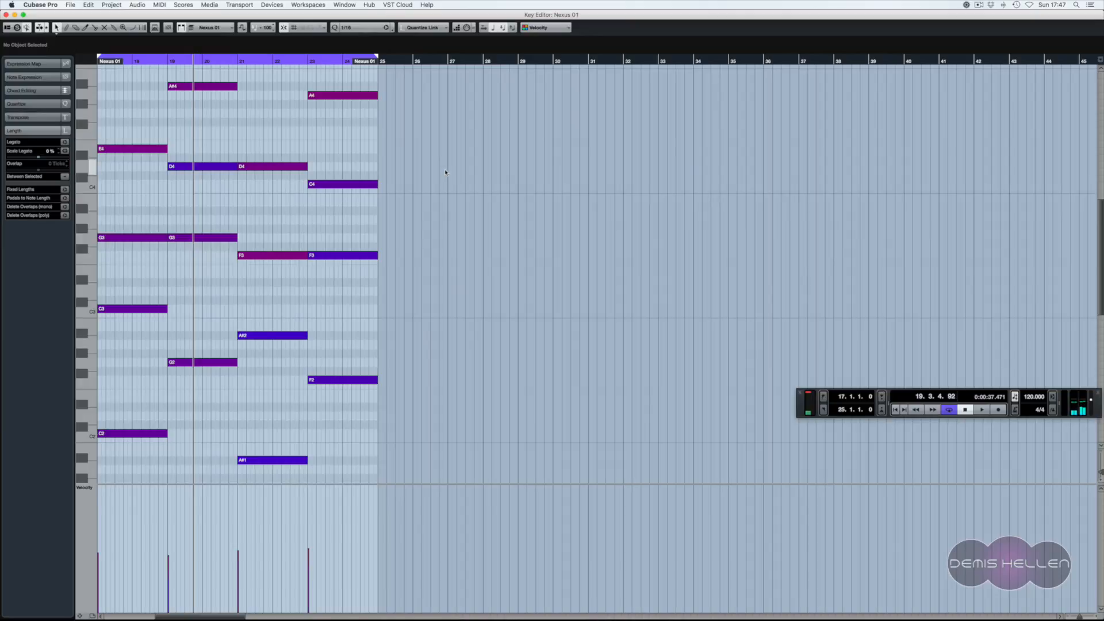
- Delete the highest note of each of the four chords (E4, A#4, D4 and A4) in the copied part and play it back
key(space)
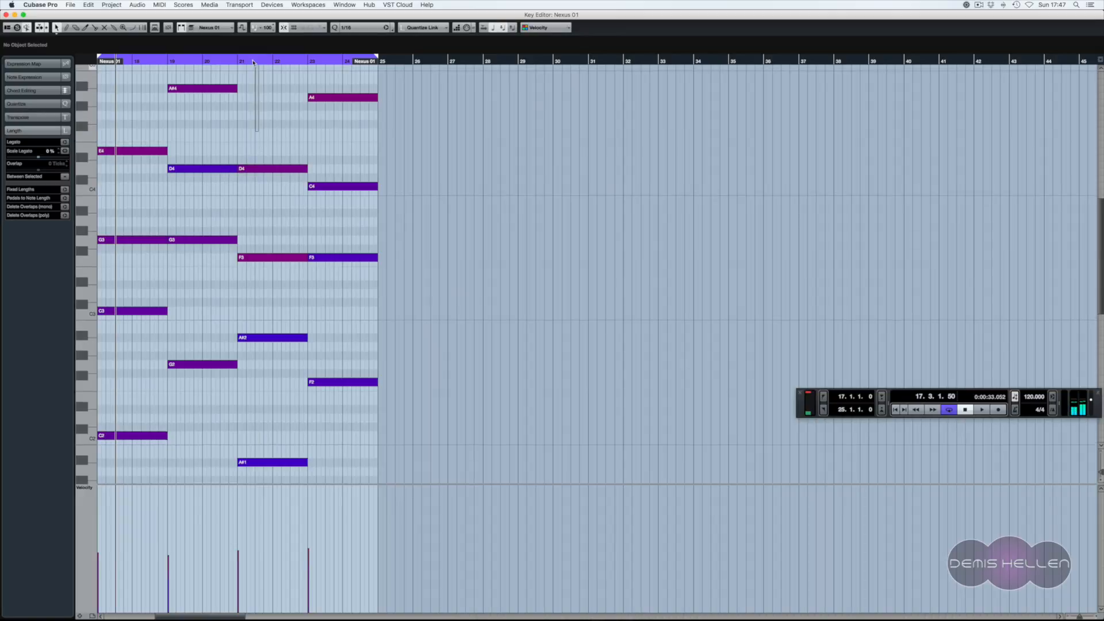
scroll(211, 132, up, 3)
key(super+z)
key(super+z)
key(super+z)
key(super+z)
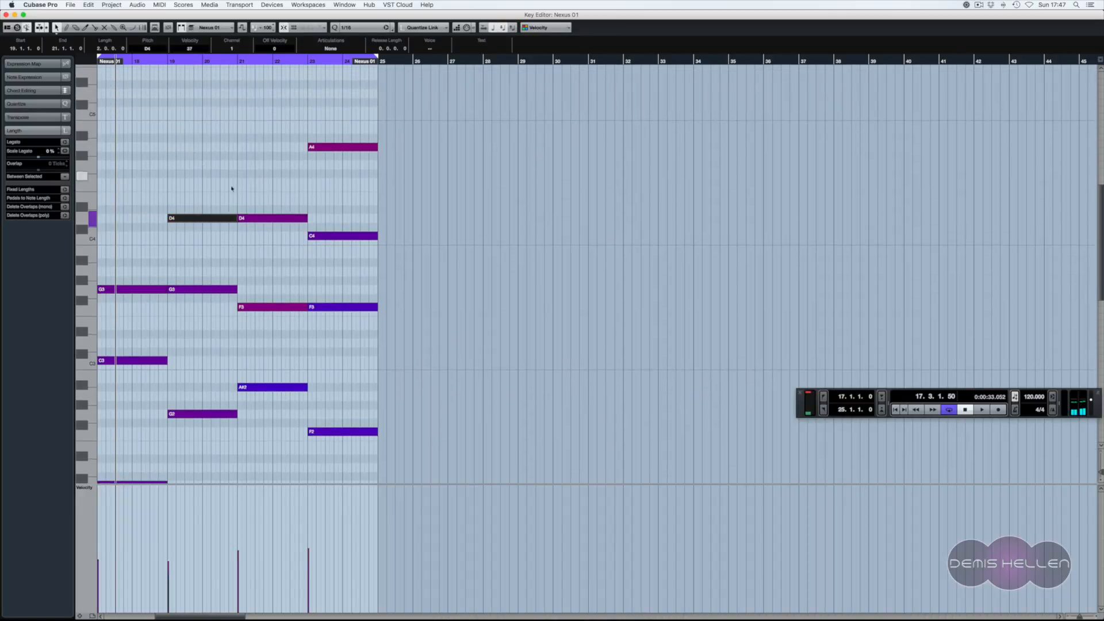
key(space)
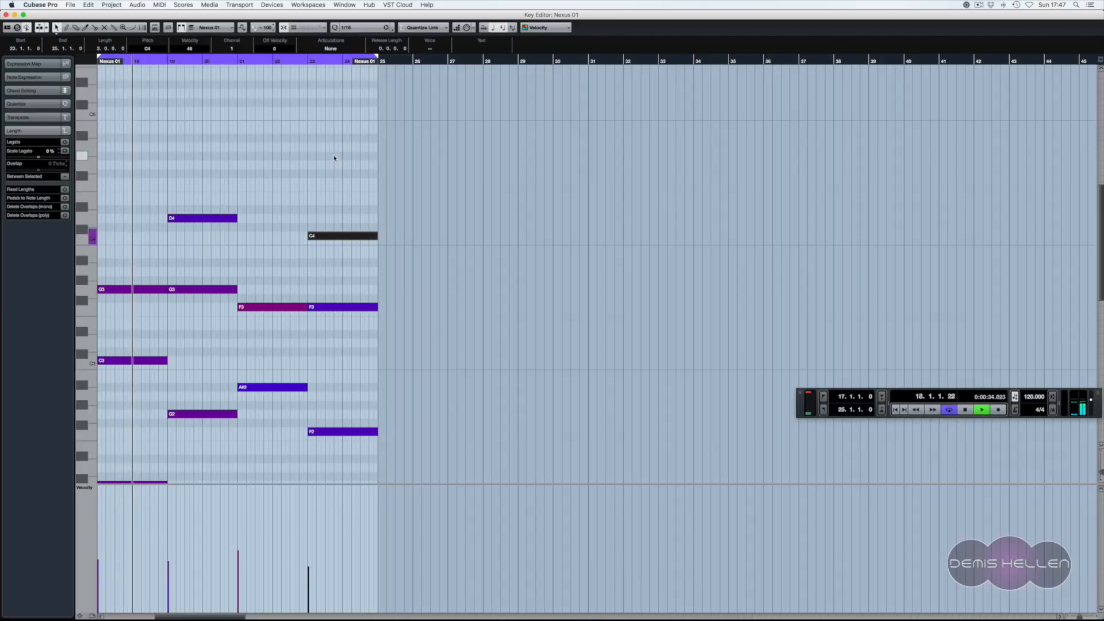
key(space)
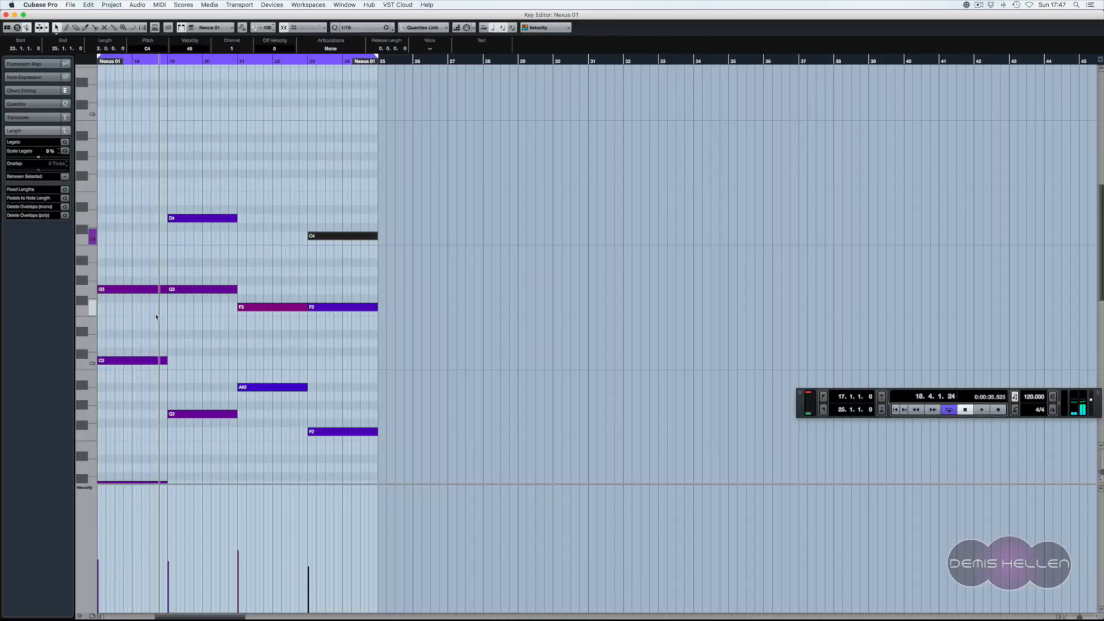
- Undo the deletions of the highest chord notes (E4, A#4, D4 and A4) in the Support Pad part
key(super+z)
key(super+z)
key(super+z)
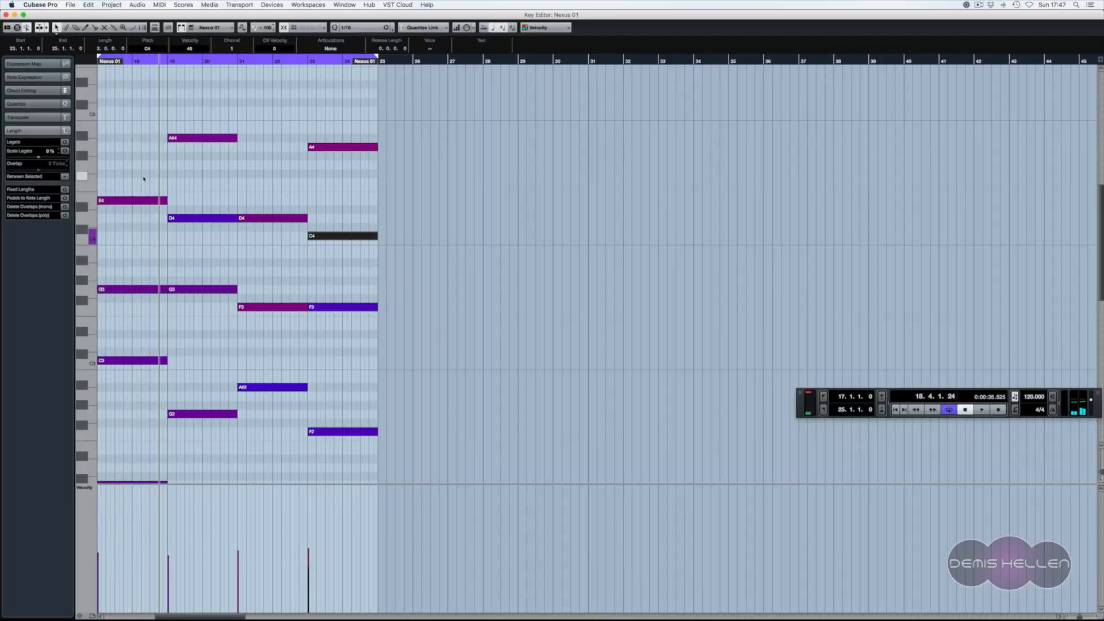
- Transpose the highest note of each chord (E4, A#4, D4 and A4) down one octave and play the part
drag(134, 171, 119, 226)
drag(179, 122, 195, 143)
drag(261, 178, 242, 227)
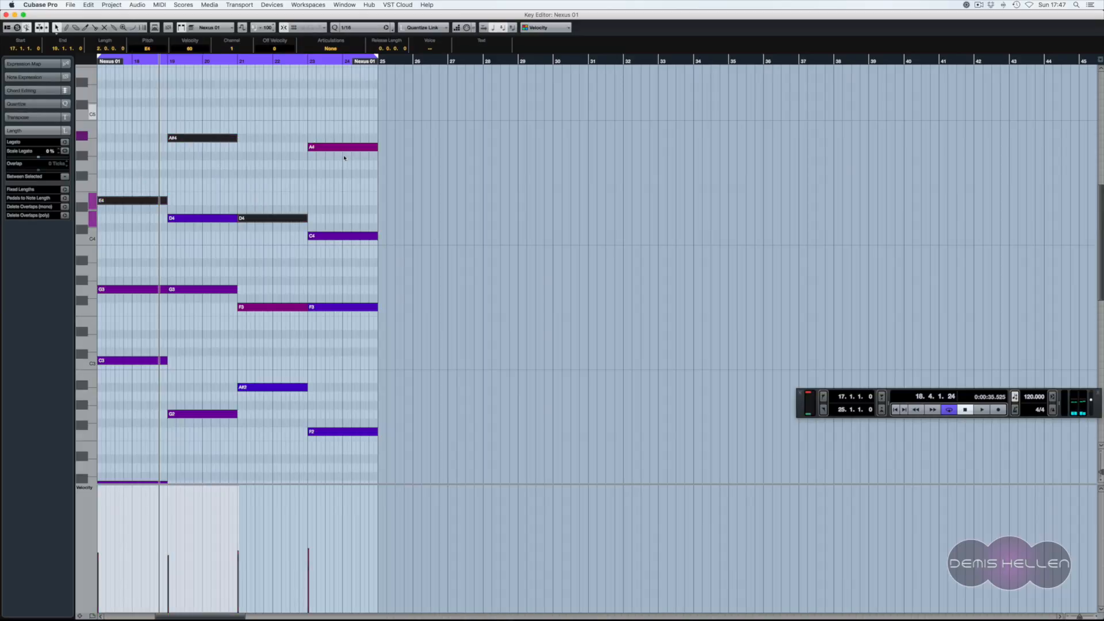
drag(322, 141, 345, 162)
key(shift+Down)
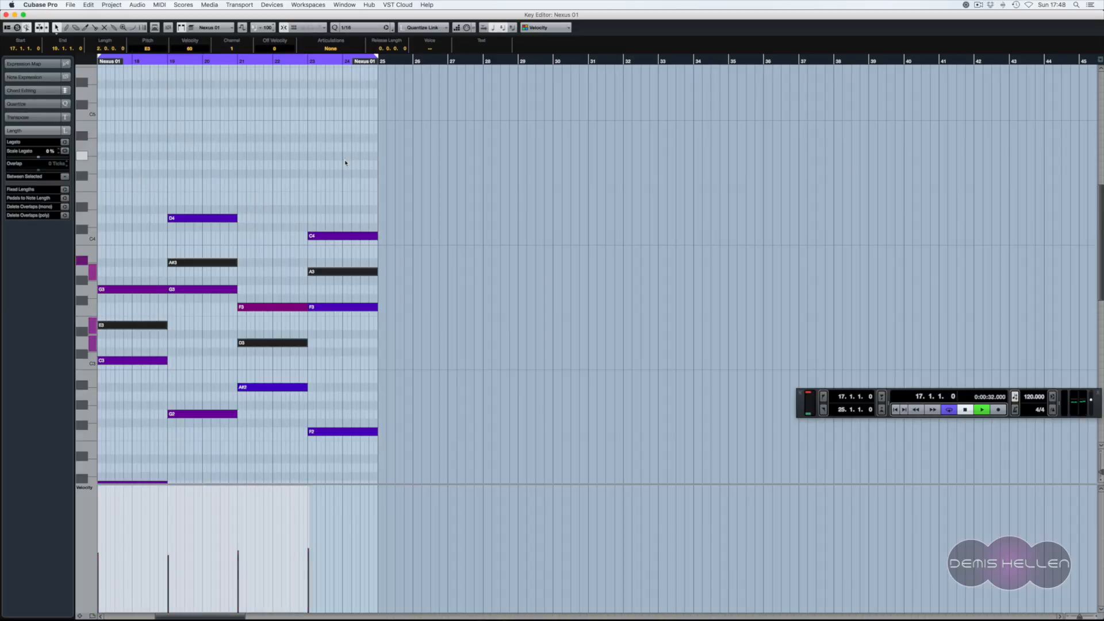
key(space)
- Delete the lowest bass note of each chord (C2, G2, A#1 and F2) and play the part back
drag(474, 381, 486, 529)
key(space)
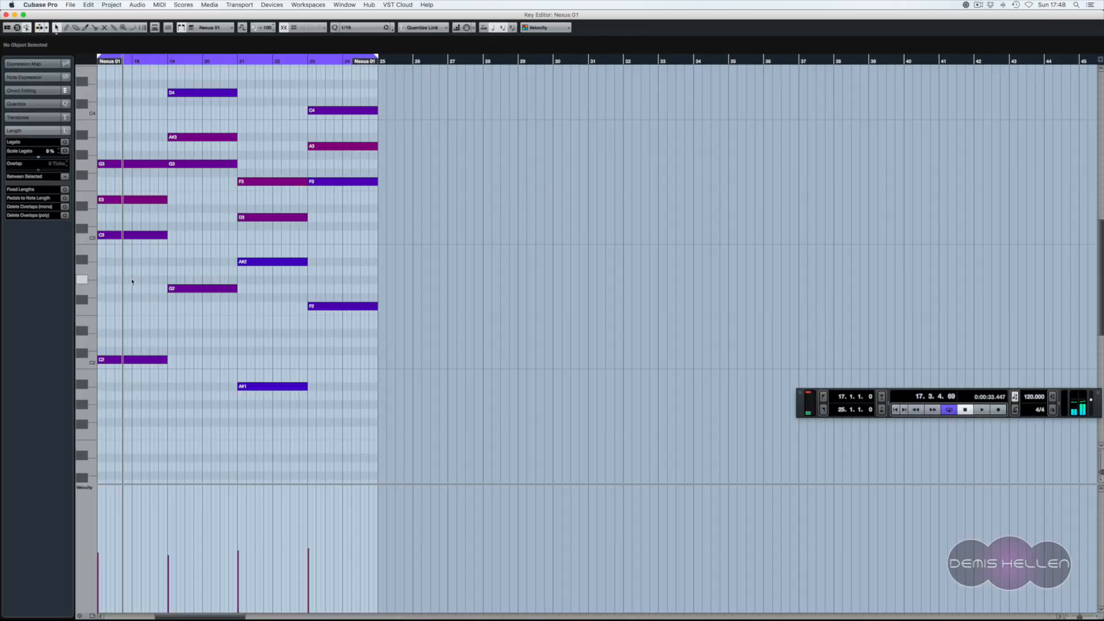
drag(131, 277, 411, 421)
key(Delete)
key(space)
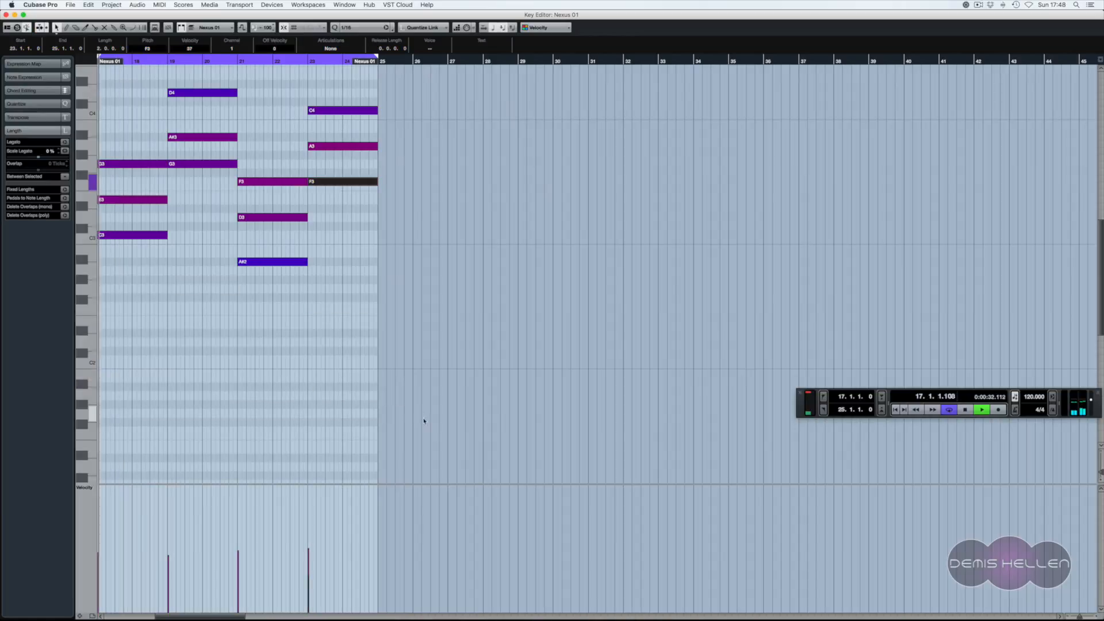
- Close the Key Editor, insert FabFilter Pro-Q 2 on the Support Pad channel in the MixConsole, and add a low cut
key(super+w)
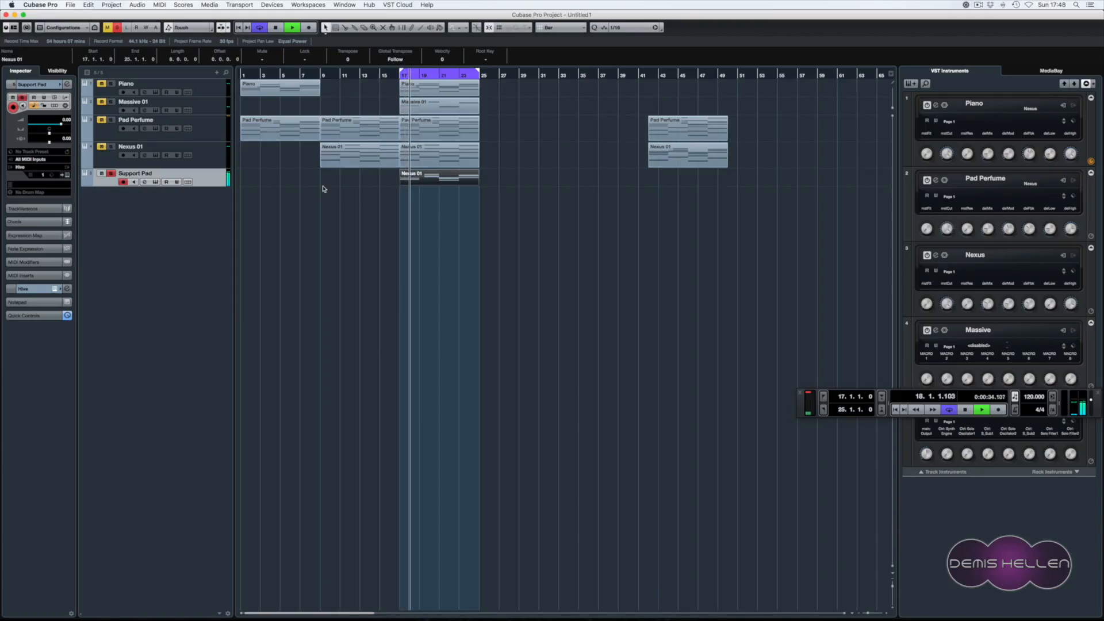
key(F3)
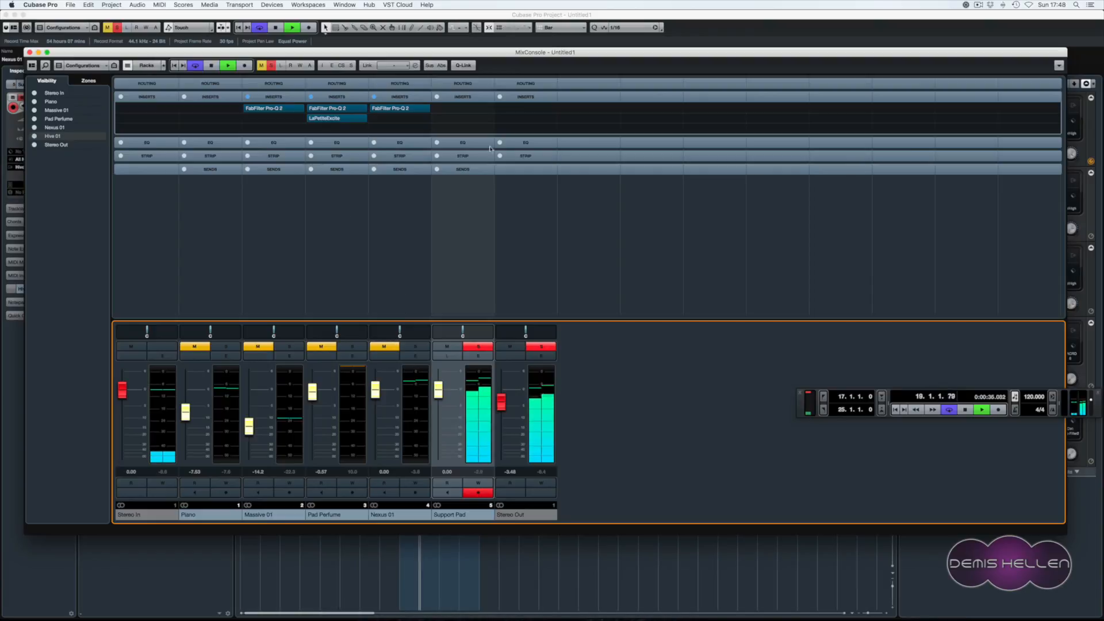
click(459, 109)
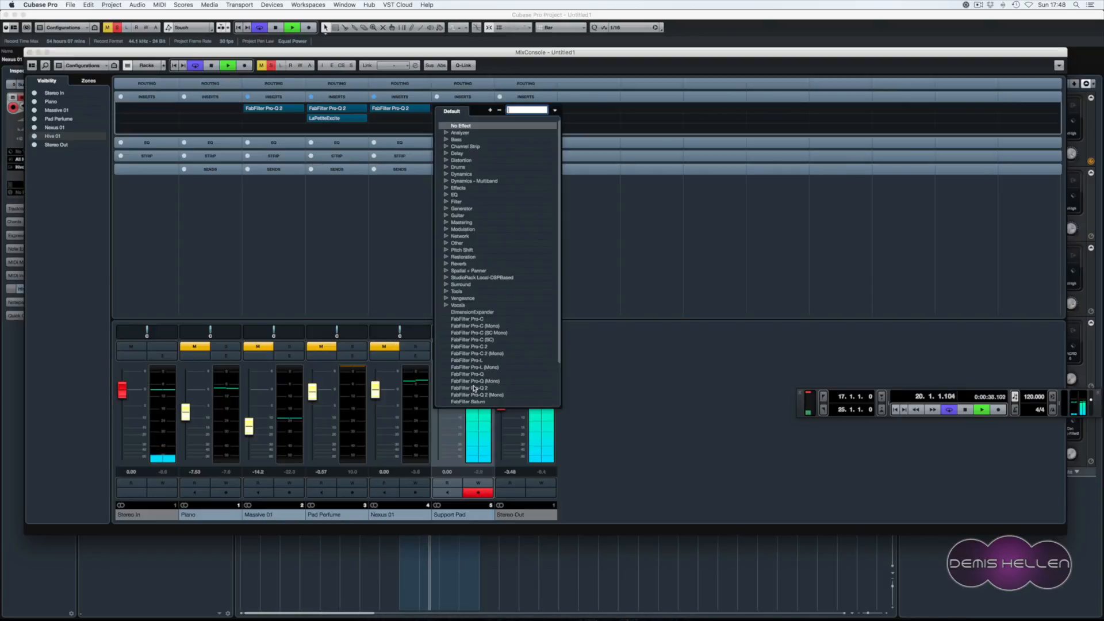
click(477, 387)
drag(377, 205, 525, 212)
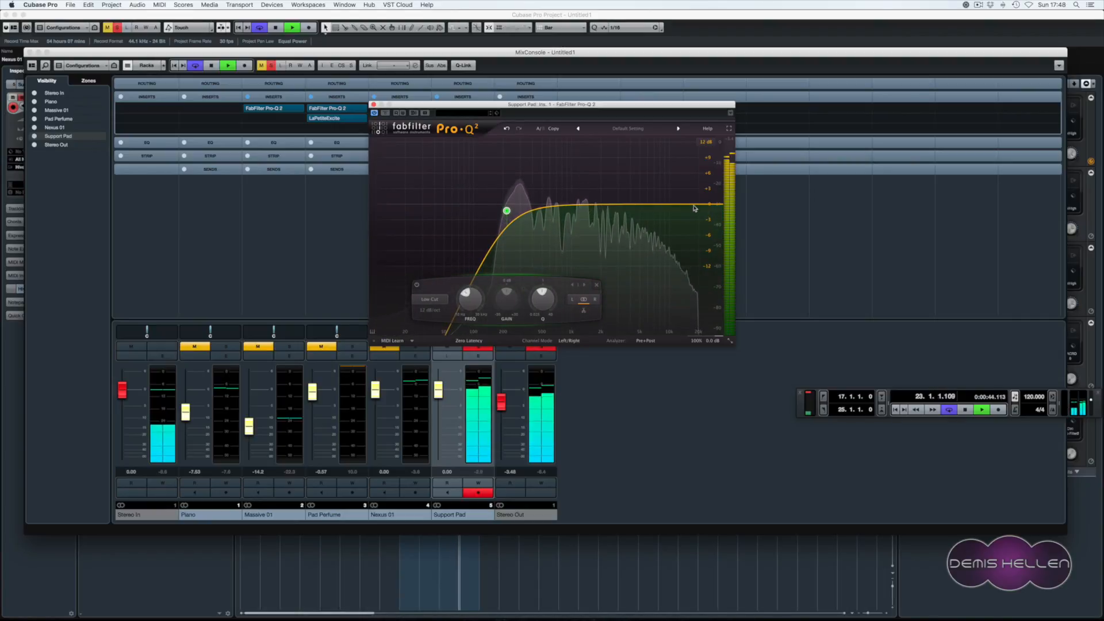
- Add a high shelf boost of about 1 dB near 8.8 kHz and a 2.7 dB bell cut near 1.4 kHz to the Support Pad EQ
click(664, 201)
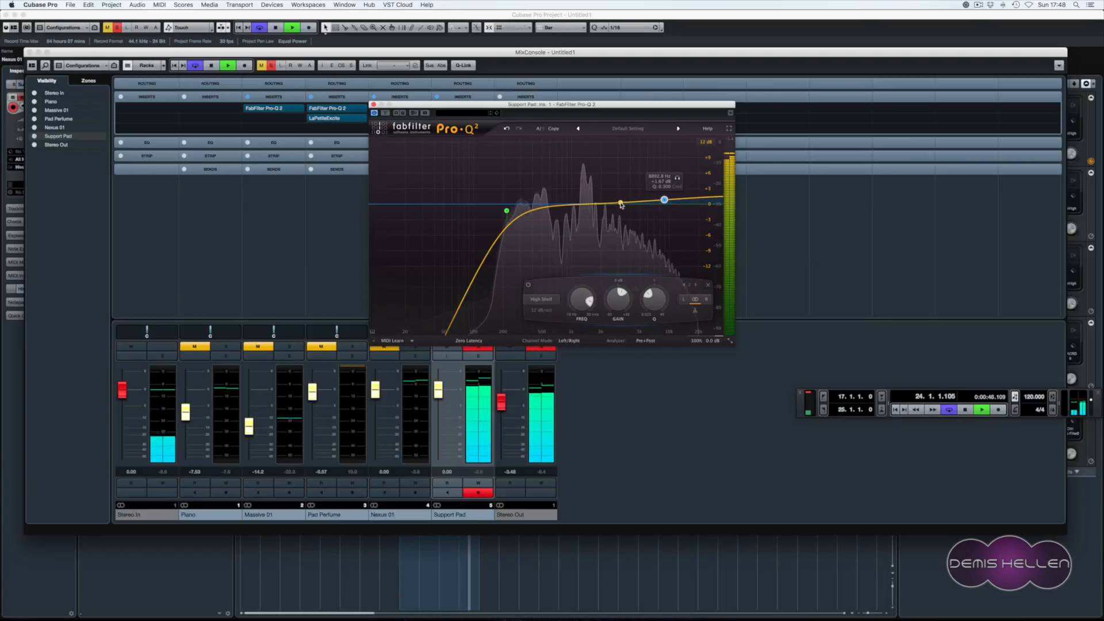
drag(587, 206, 587, 211)
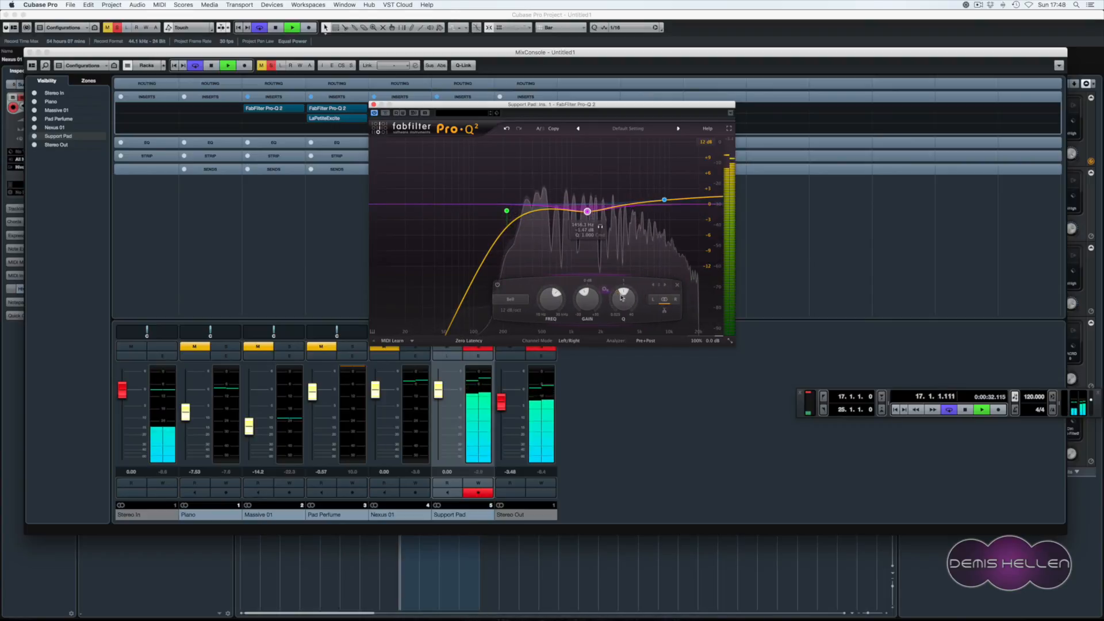
scroll(587, 212, up, 4)
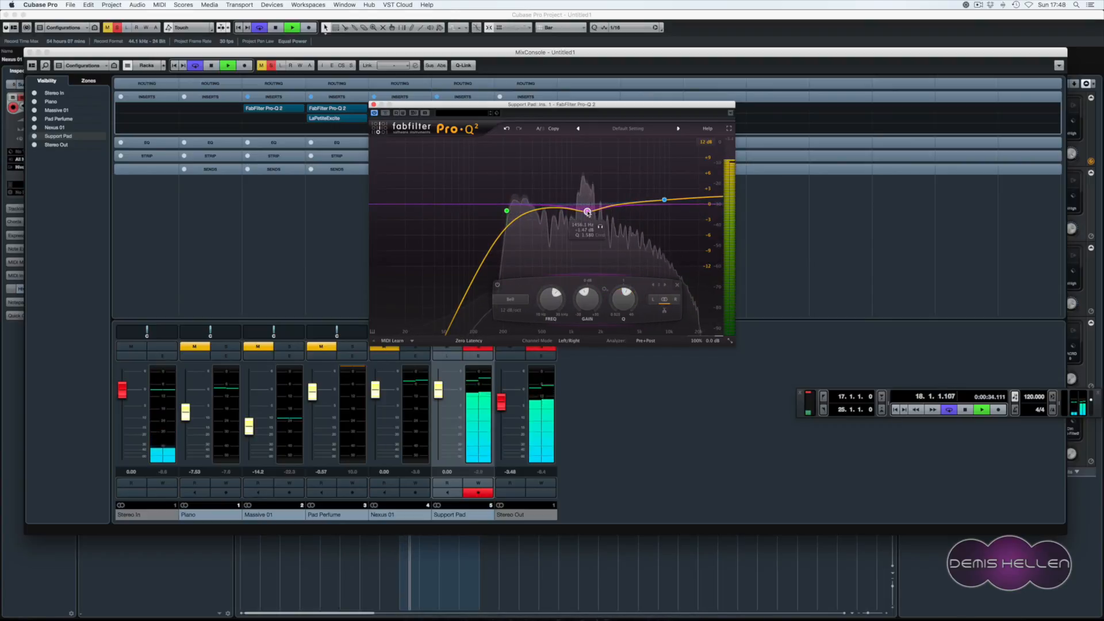
drag(588, 218, 588, 219)
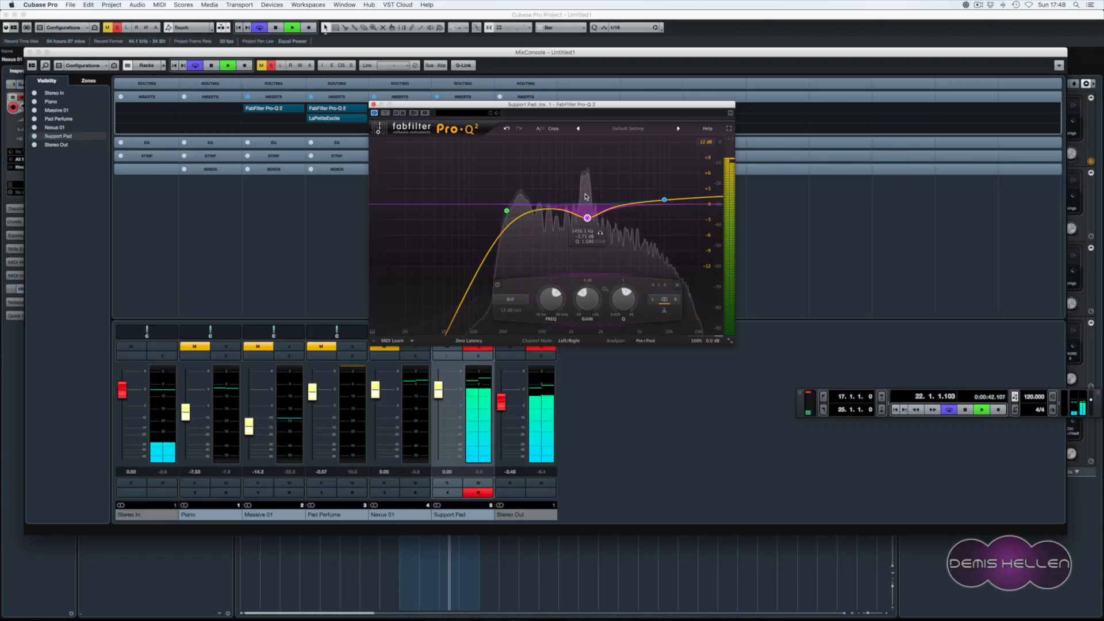
click(373, 104)
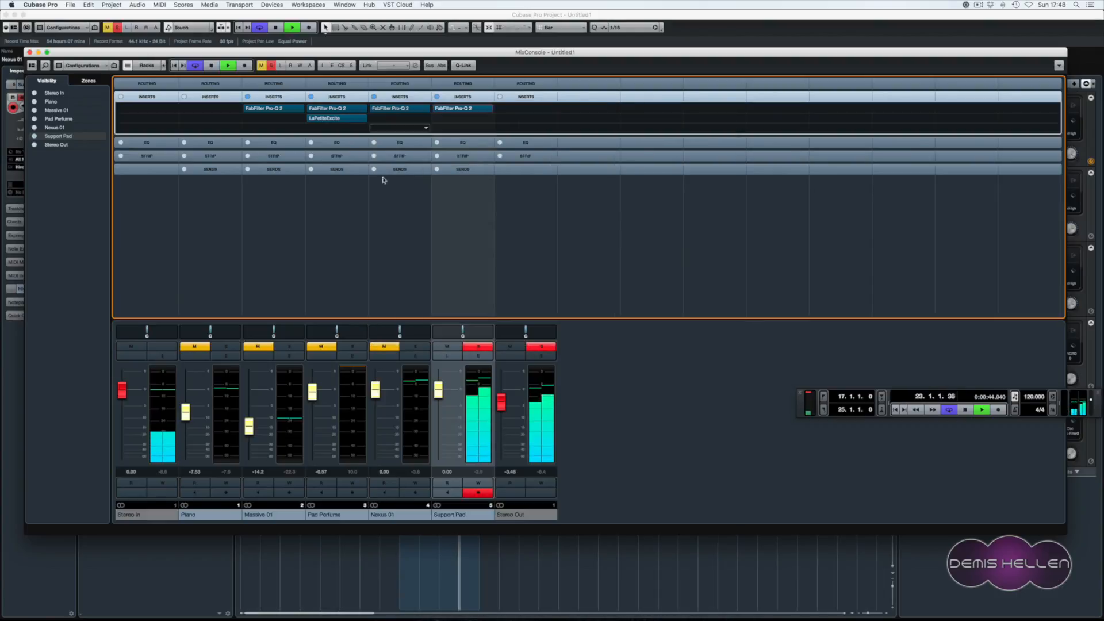
- Insert FabFilter Pro-C 2 after the EQ on Support Pad, adjust its threshold, ratio and release during playback, and close it
click(462, 118)
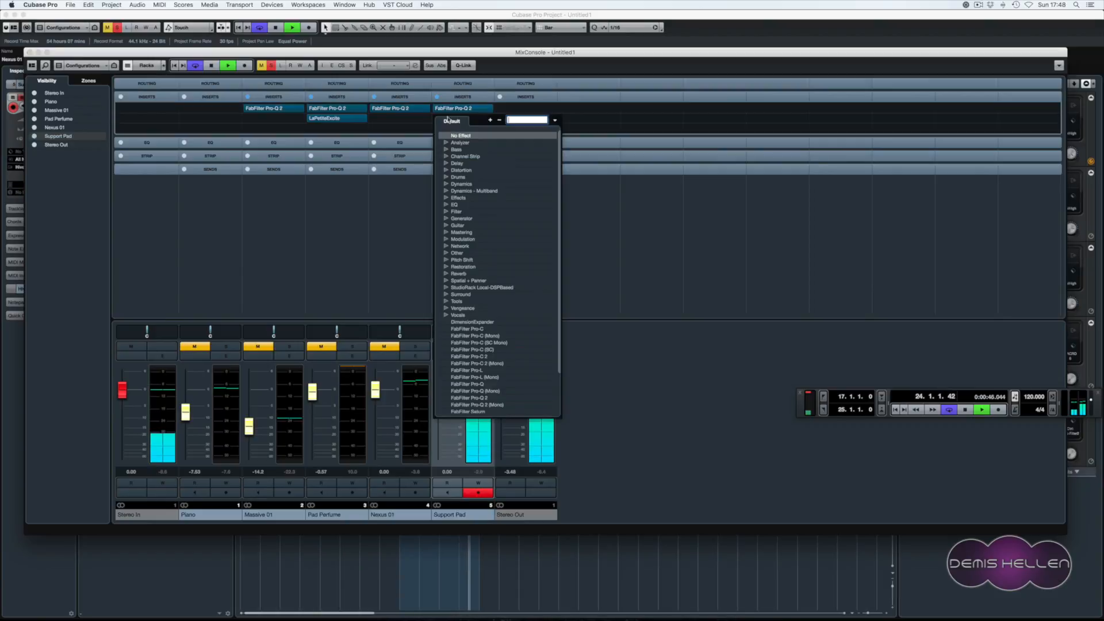
click(477, 357)
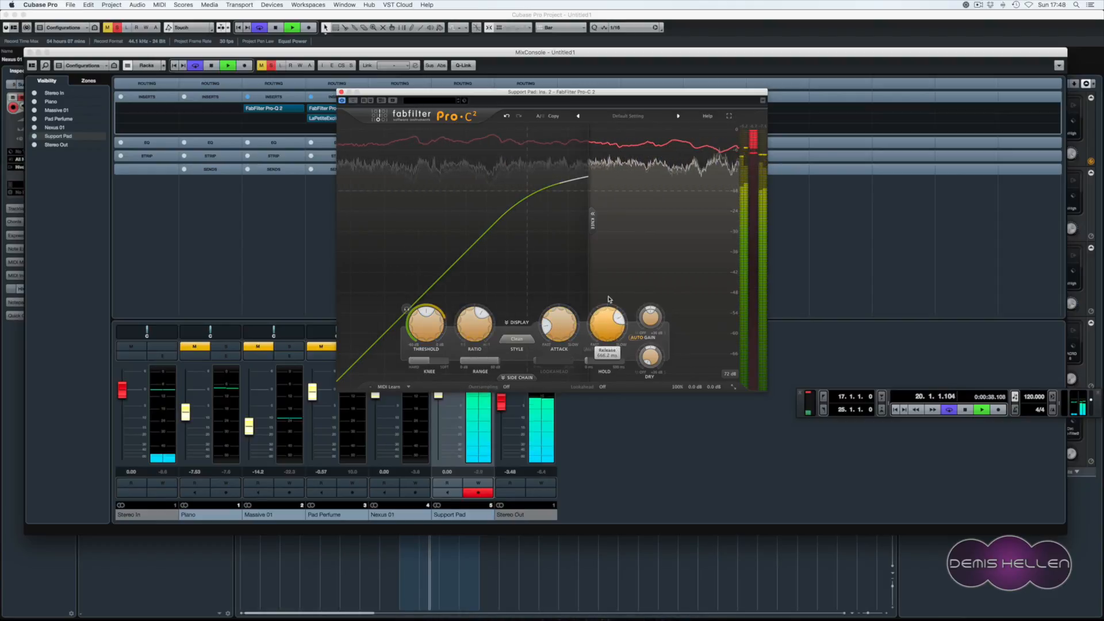
drag(430, 322, 434, 346)
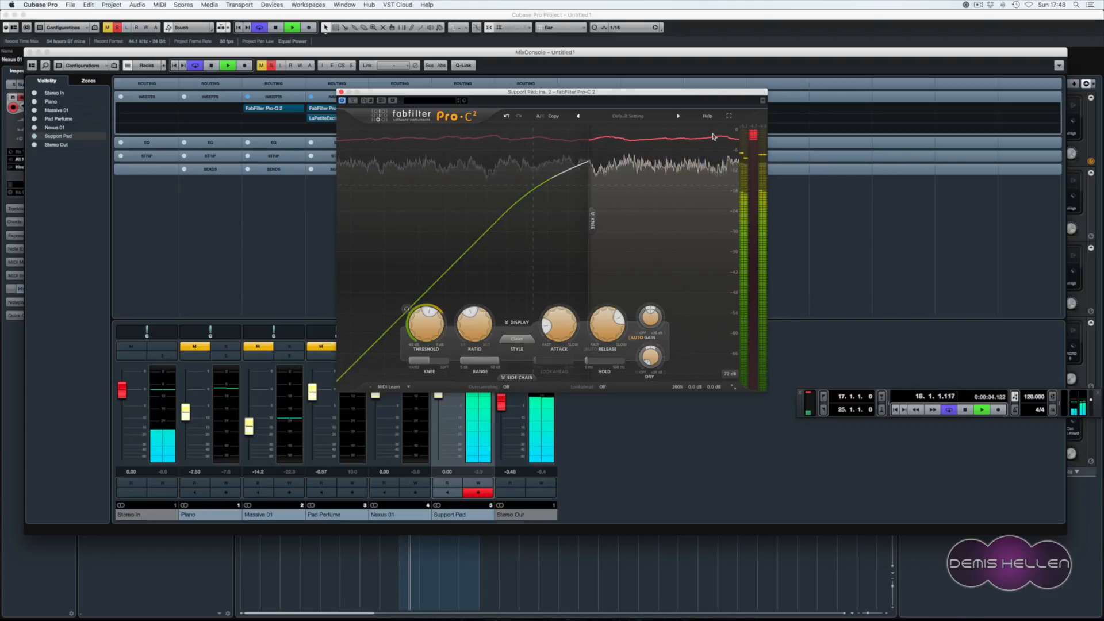
key(space)
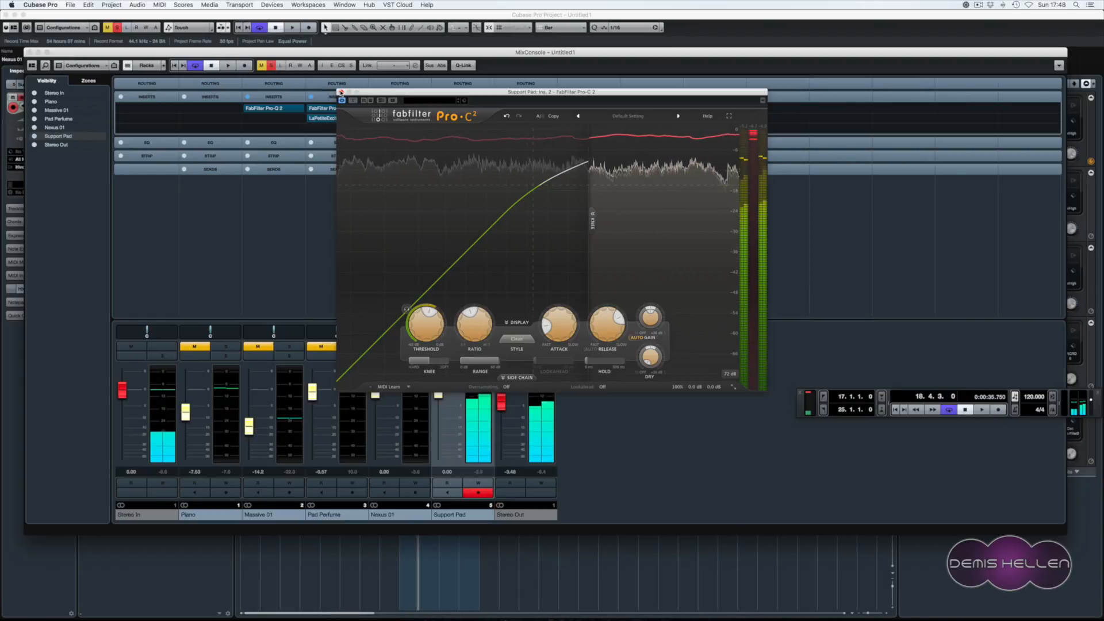
click(340, 92)
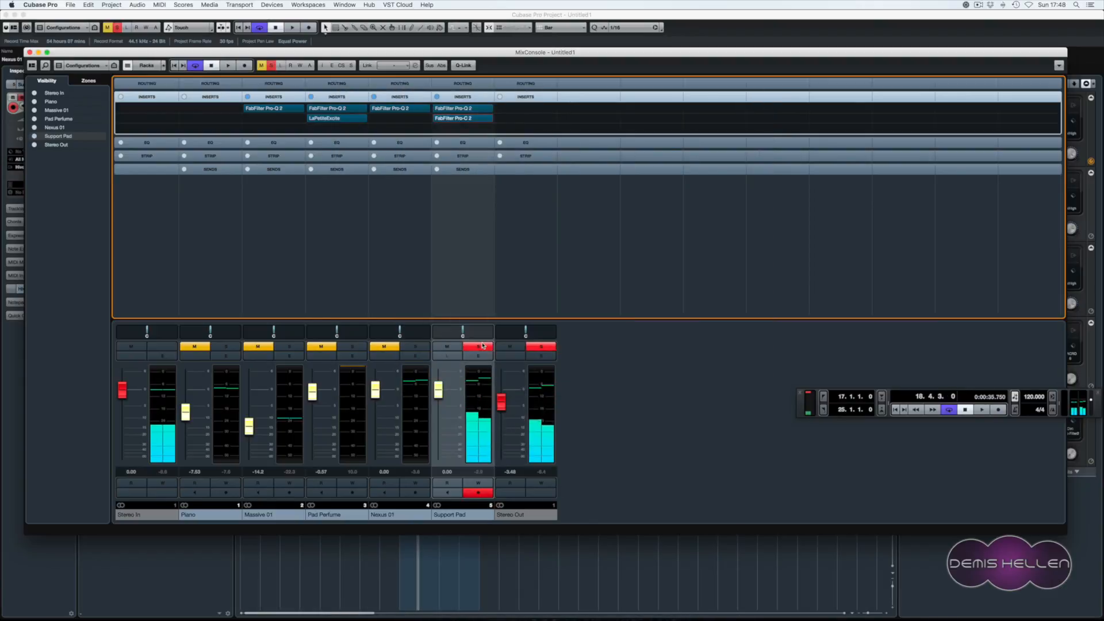
- Turn off solo and record arming on Support Pad, play the full mix, and lower the channel's fader to -1.72 dB
click(482, 346)
click(477, 492)
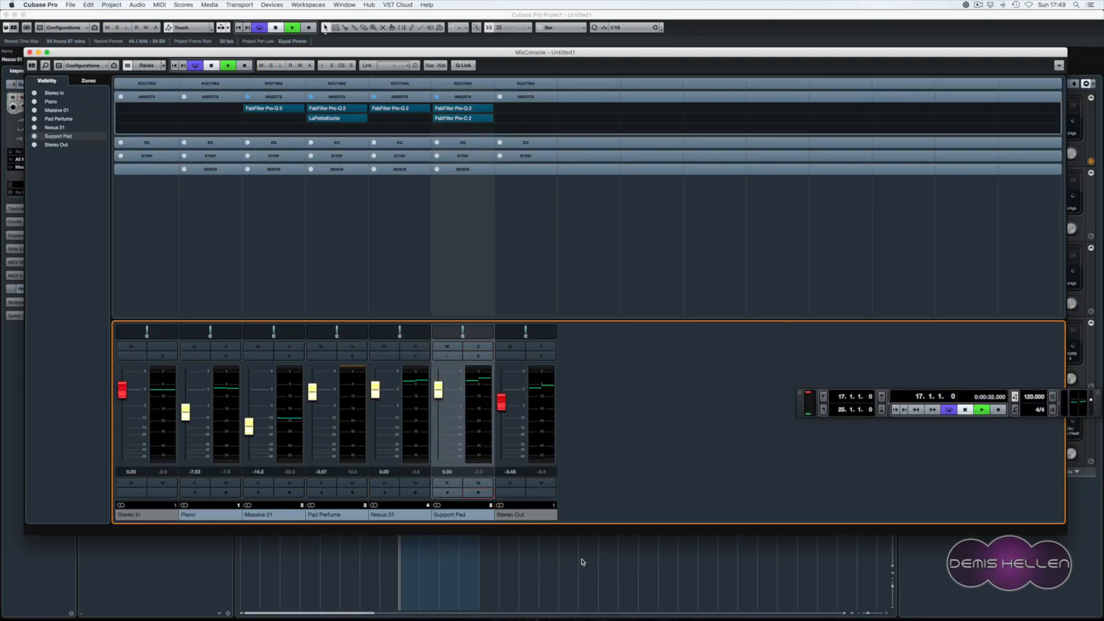
key(space)
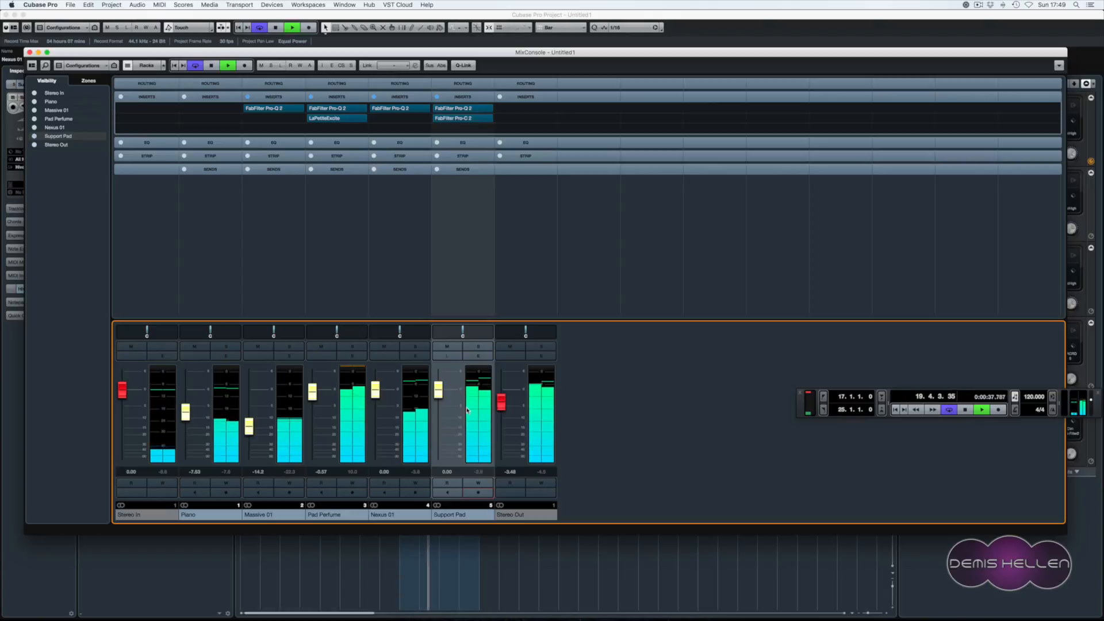
drag(438, 394, 439, 401)
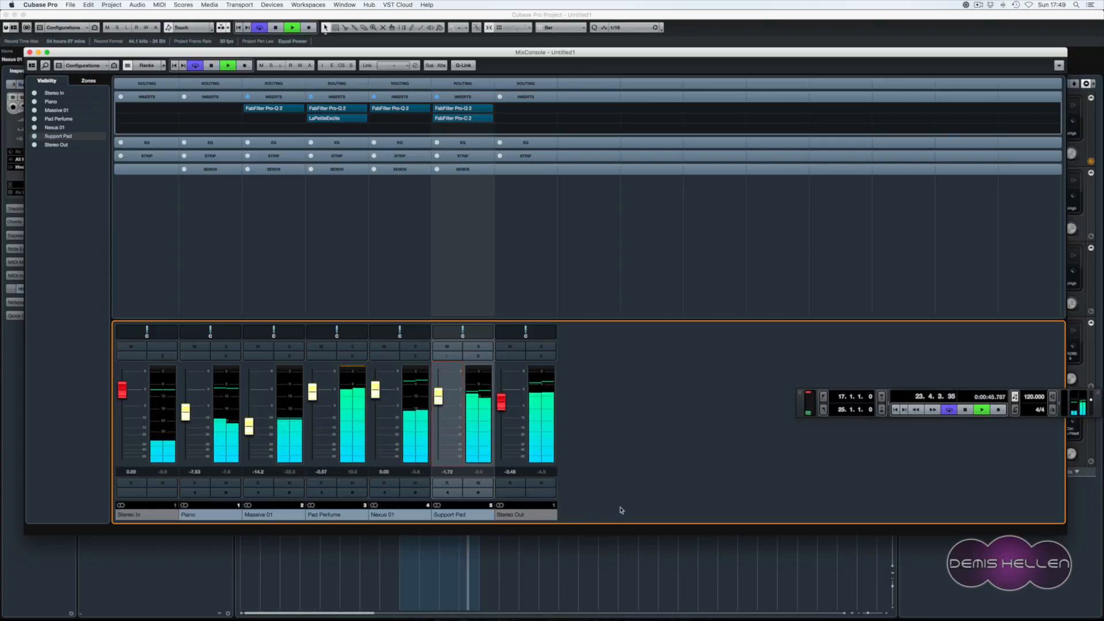
key(space)
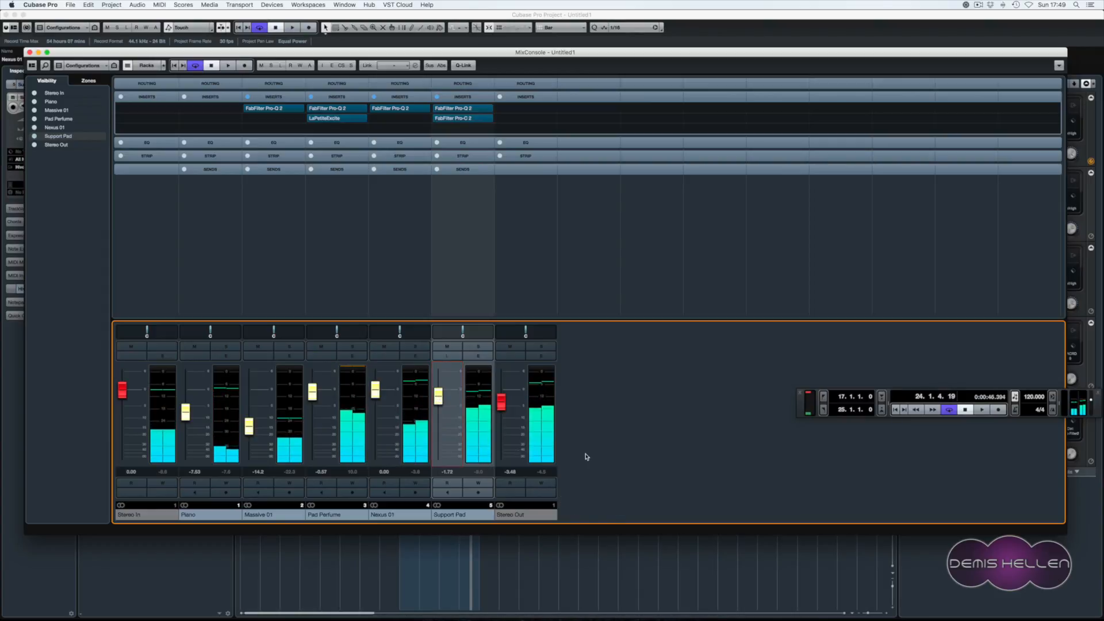
- Add one stereo group channel named Pads, routed to Stereo Out
right_click(591, 417)
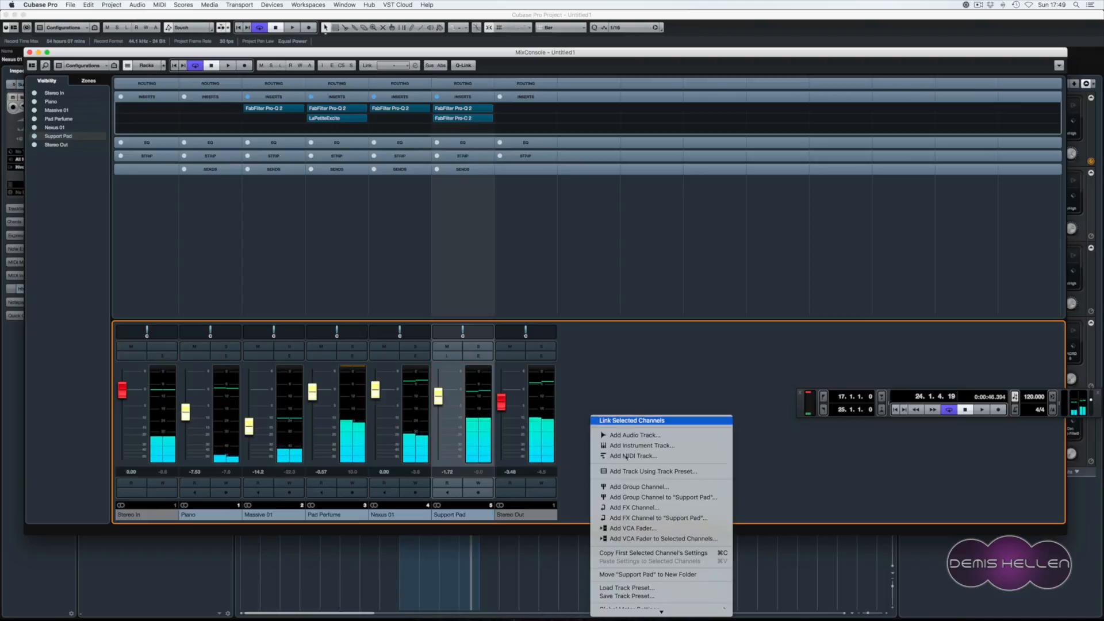
click(661, 488)
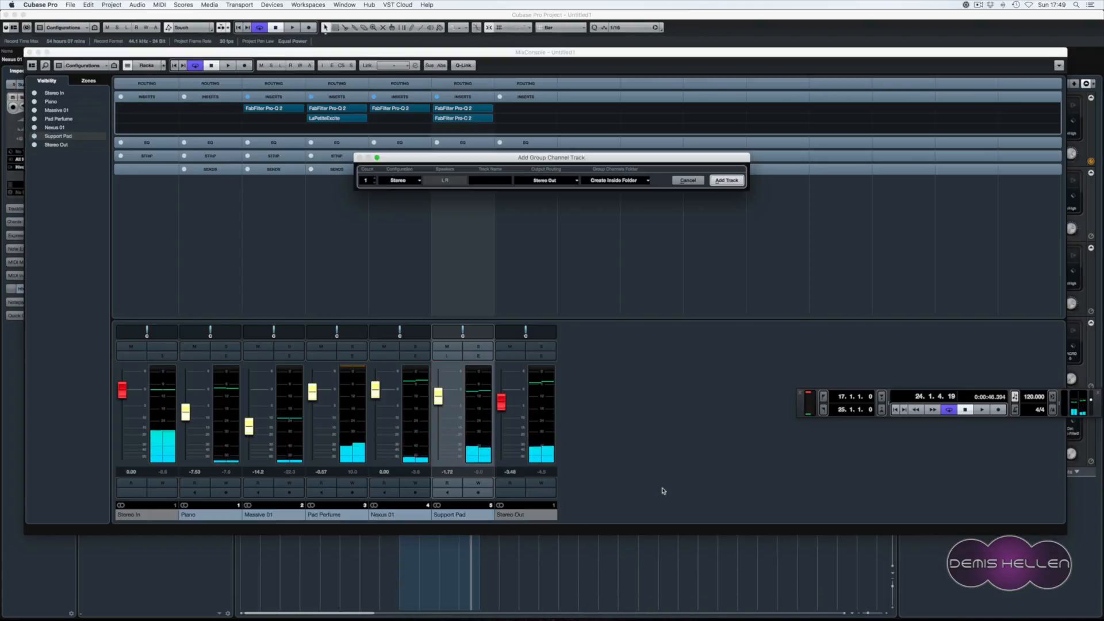
click(500, 180)
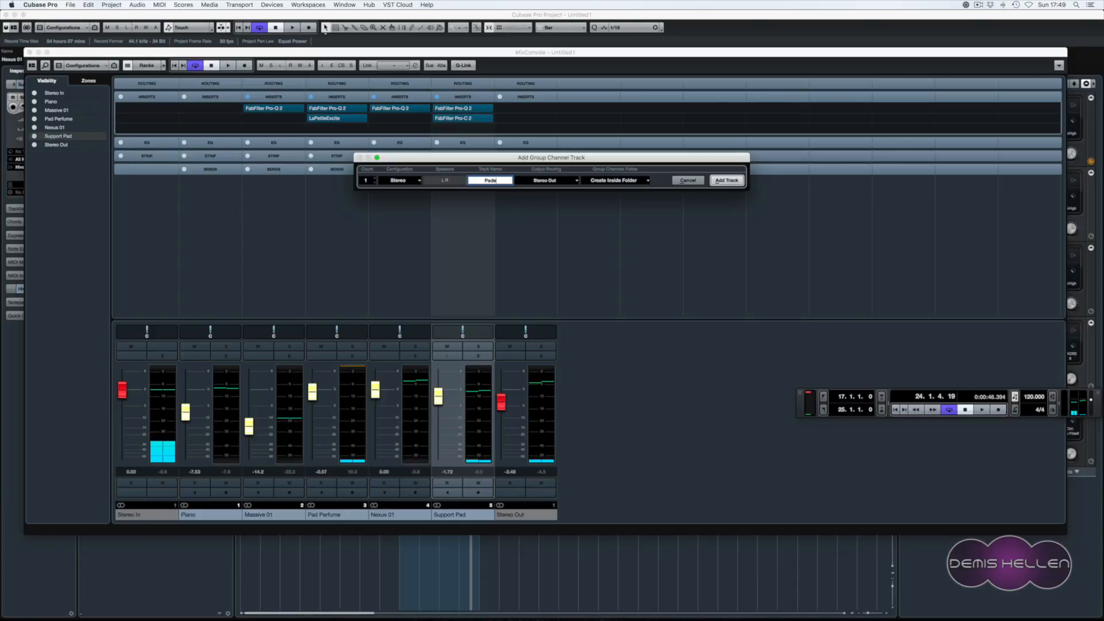
click(740, 179)
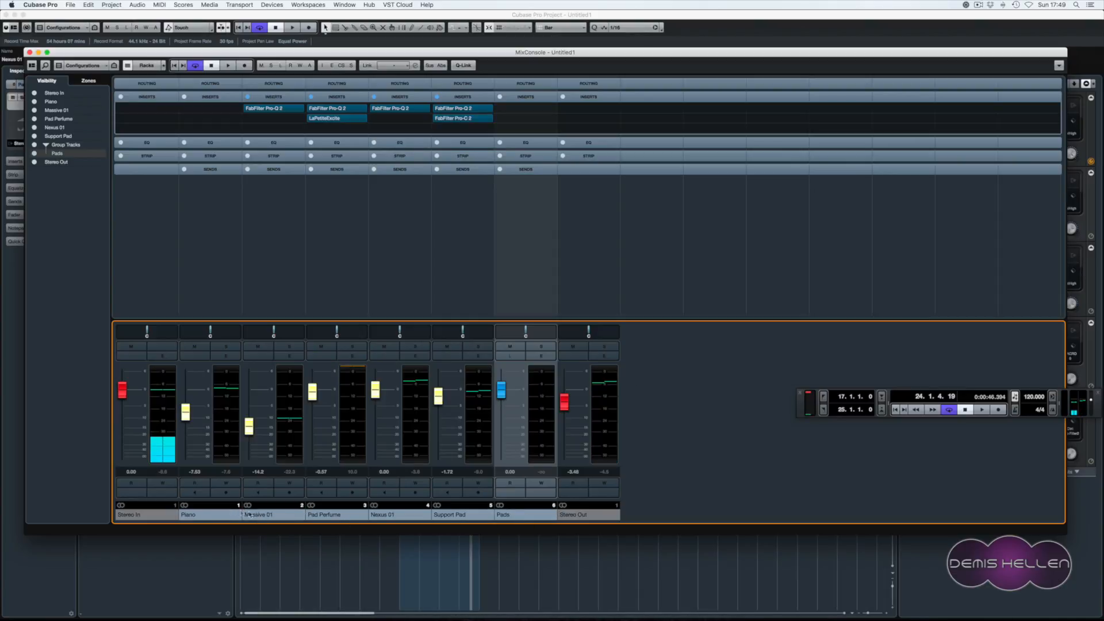
- Select the Pad Perfume, Nexus 01 and Support Pad channels and route their outputs to the Pads group
click(289, 516)
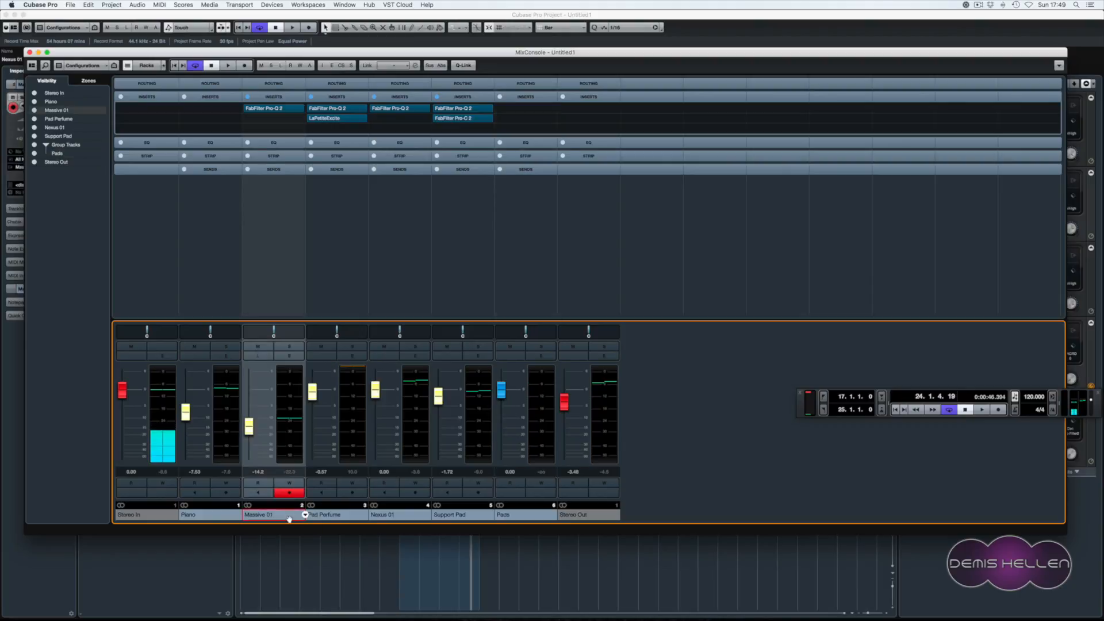
click(348, 515)
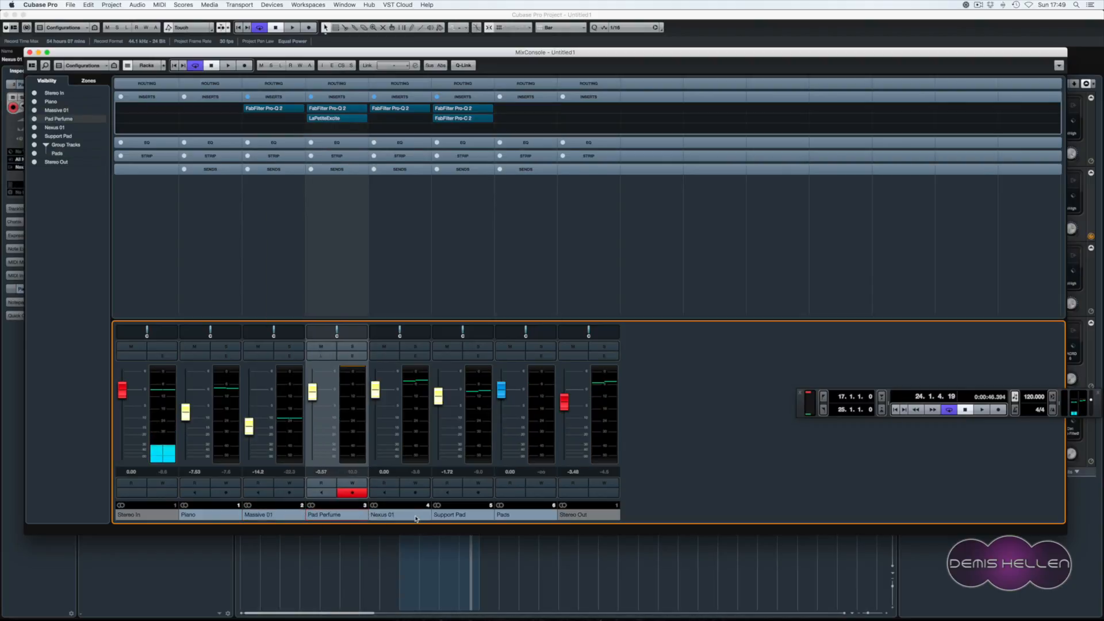
shift+click(481, 516)
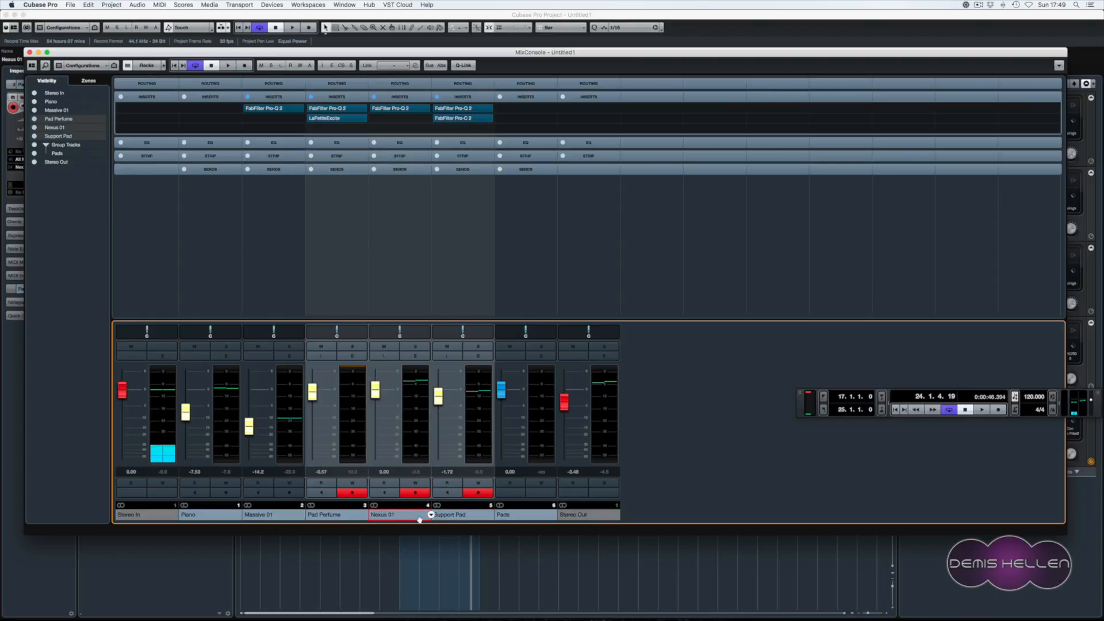
click(346, 86)
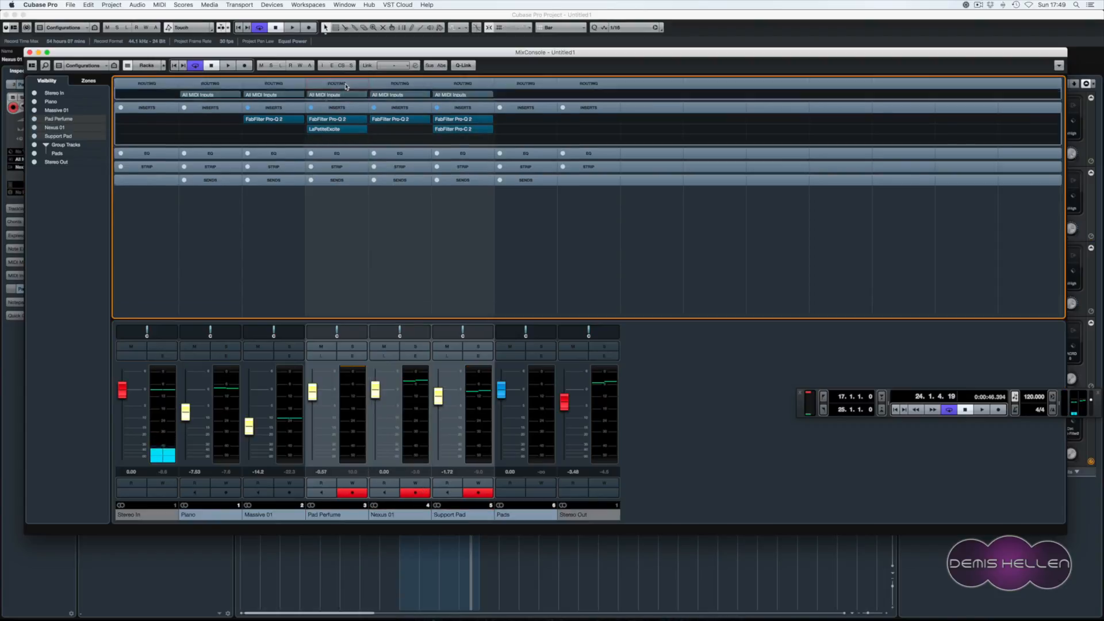
click(337, 106)
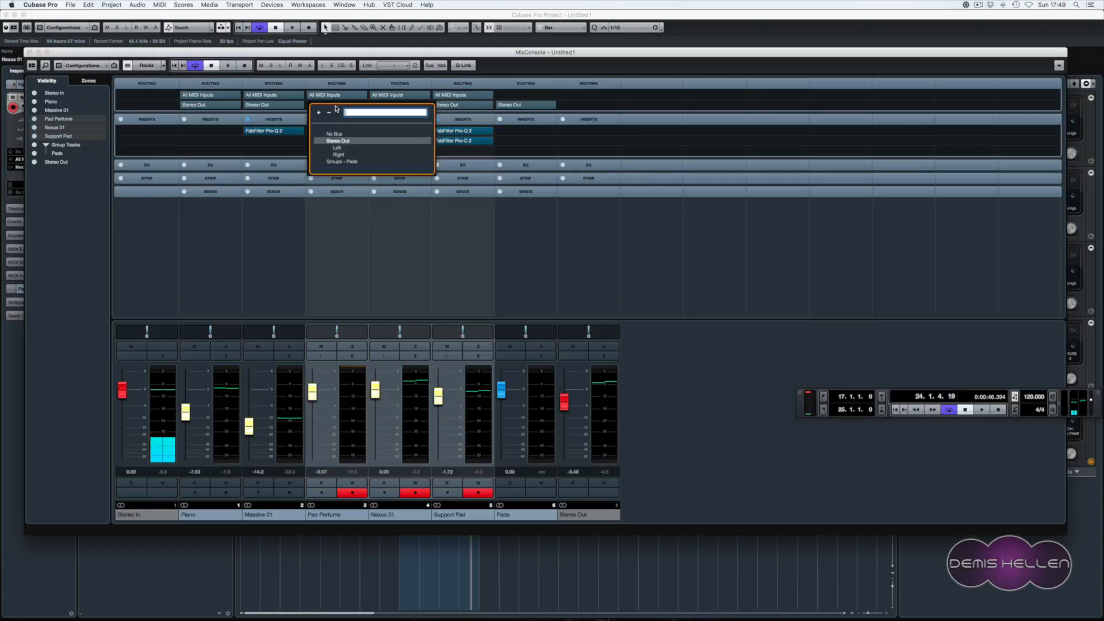
click(341, 162)
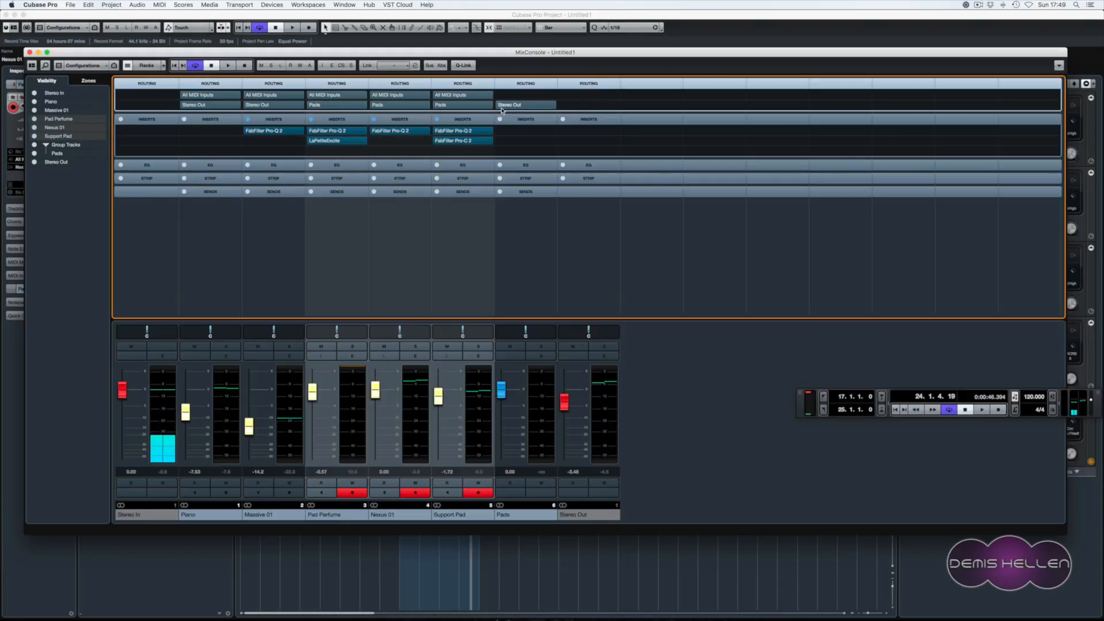
- Solo the Pads group channel and play the section from bar 17
click(530, 359)
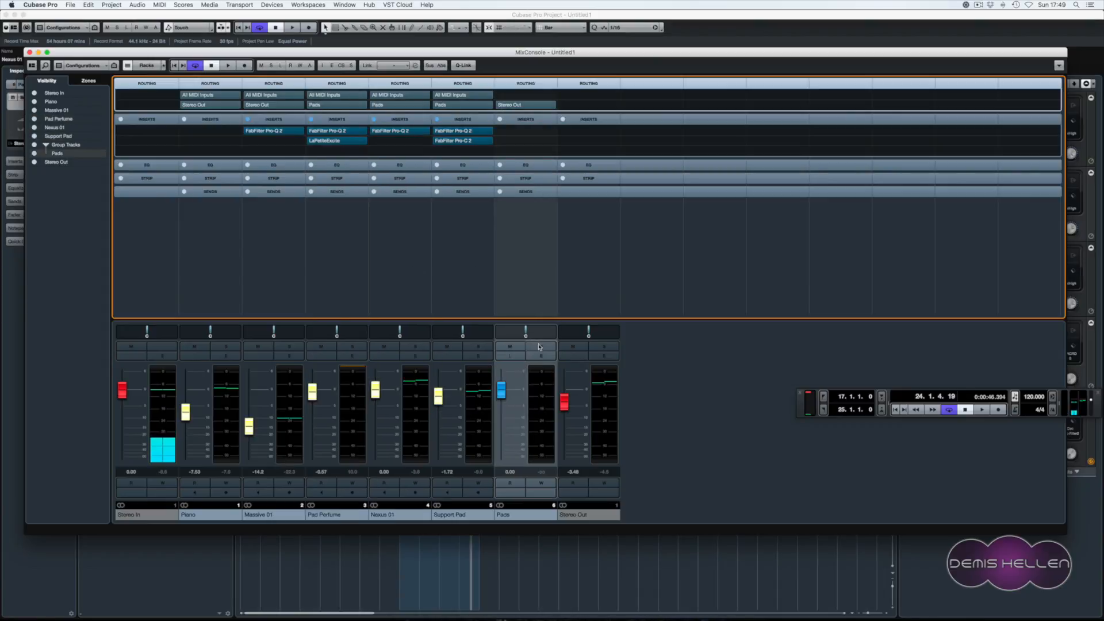
click(538, 346)
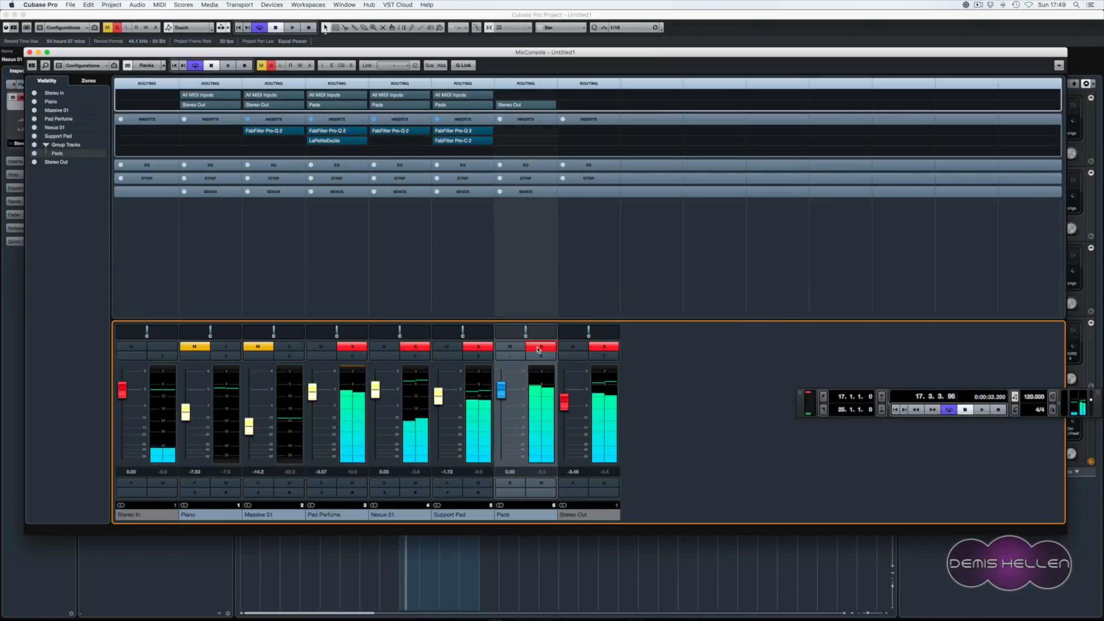
- Solo the Massive 01 channel alone and play it, then solo and play the Pads group again for comparison
click(538, 347)
click(297, 347)
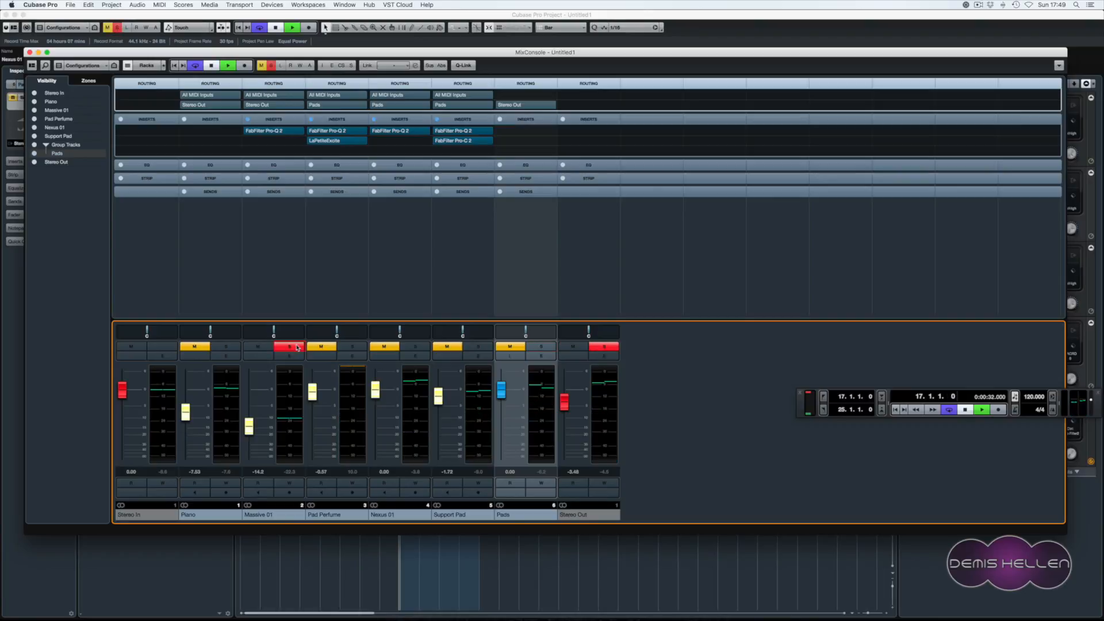
key(space)
click(297, 347)
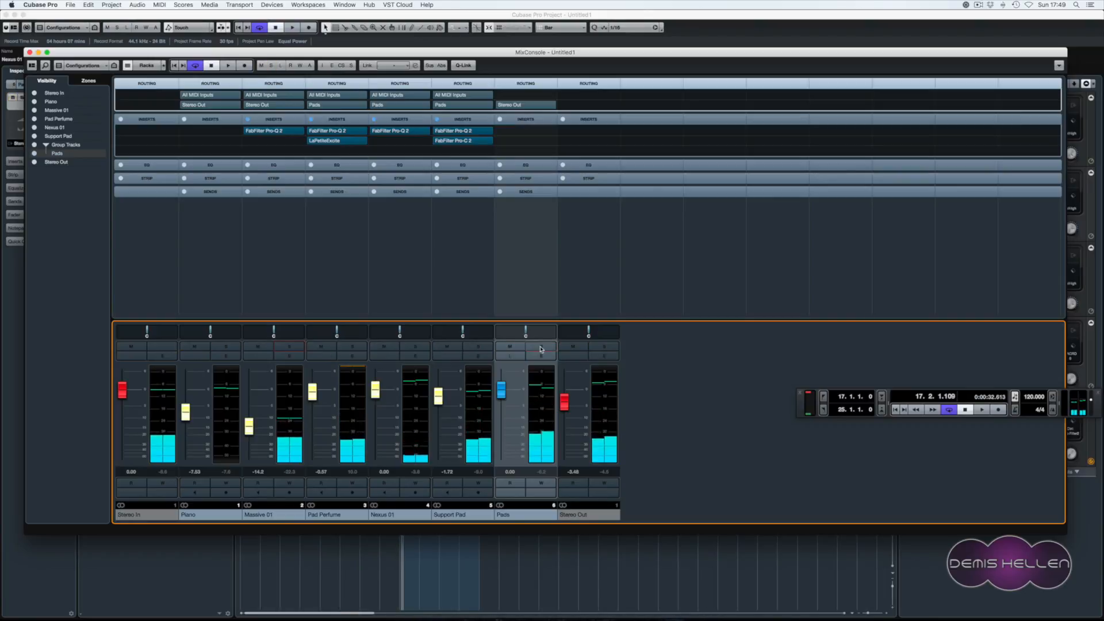
click(541, 347)
key(space)
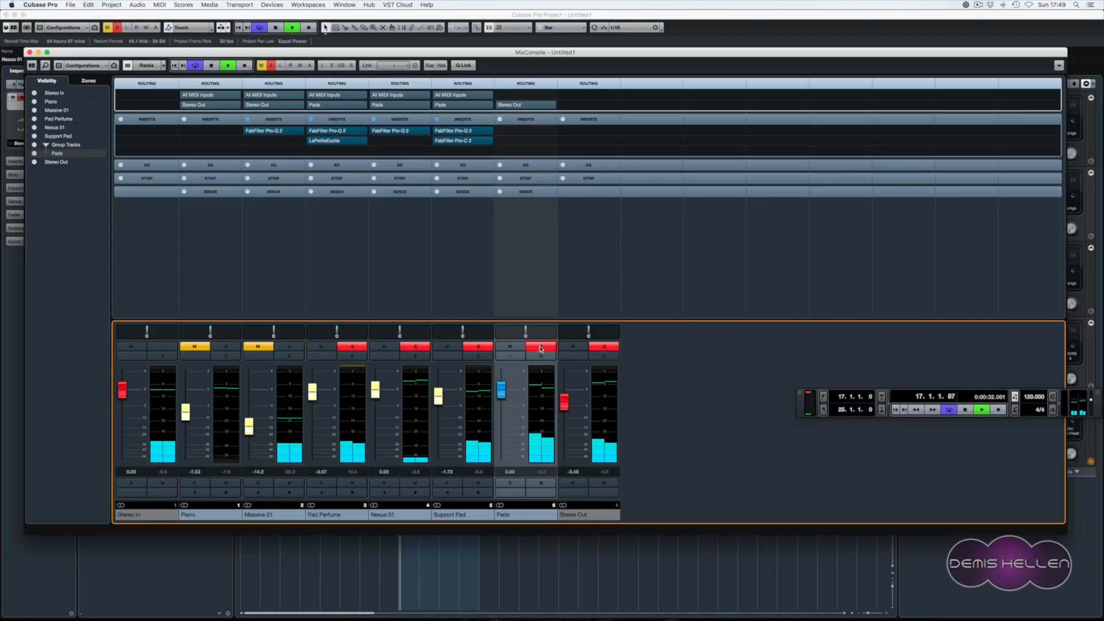
key(space)
- Insert FabFilter Saturn in the first slot of the Pads group and load its Best Of preset Basic Saturator O
click(532, 136)
scroll(554, 407, down, 3)
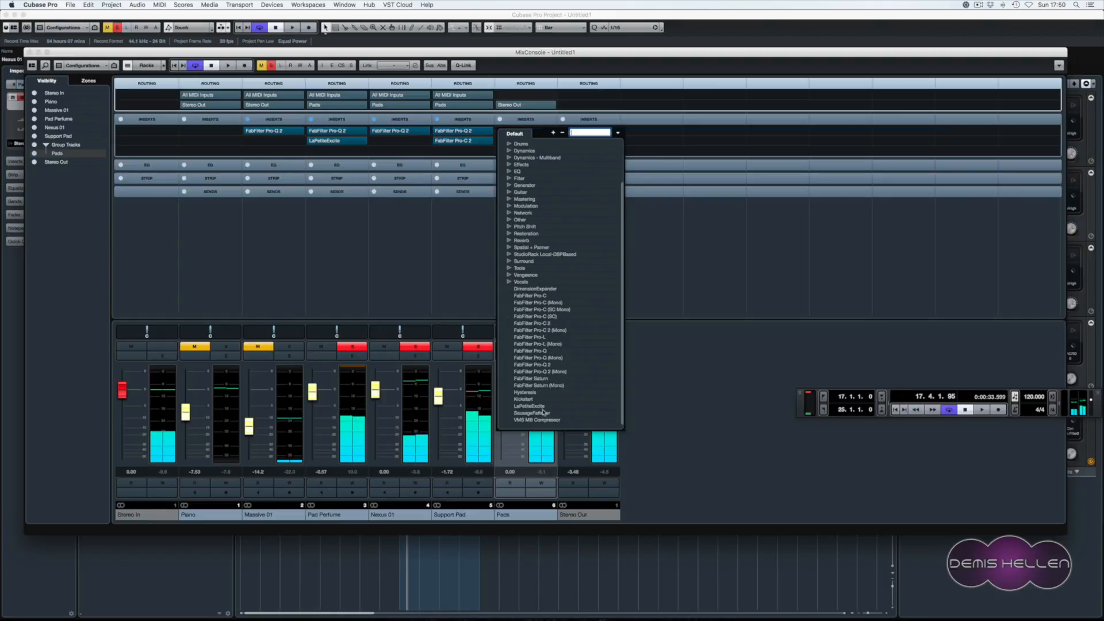
click(530, 380)
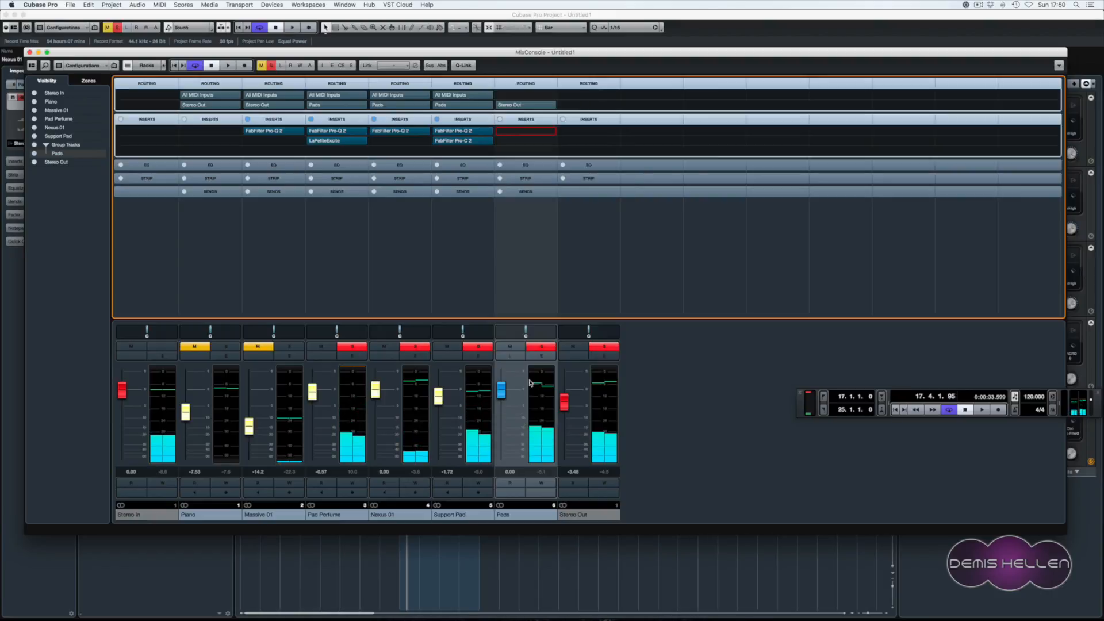
click(629, 138)
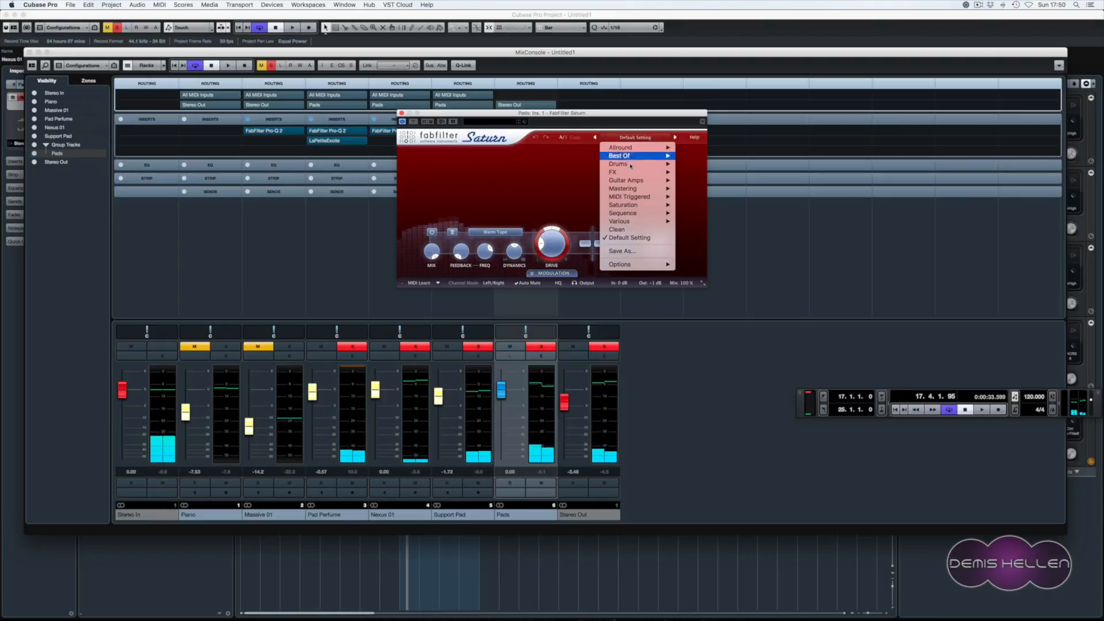
mouse_move(655, 148)
mouse_move(737, 151)
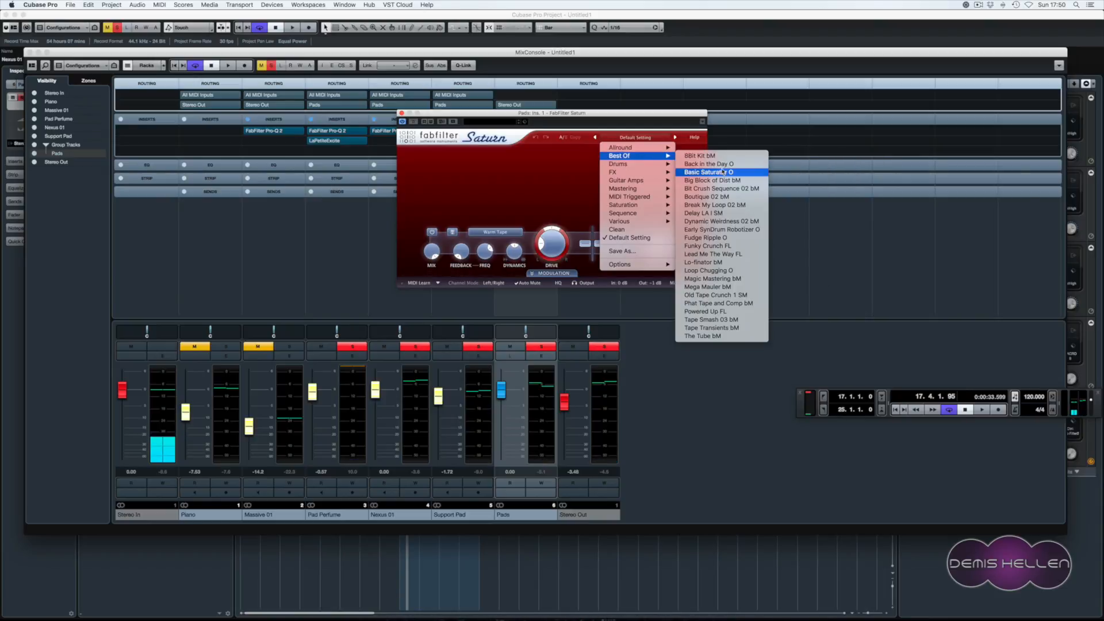
click(722, 173)
- Play the Pads group and compare the sound with Saturn bypassed and active
key(space)
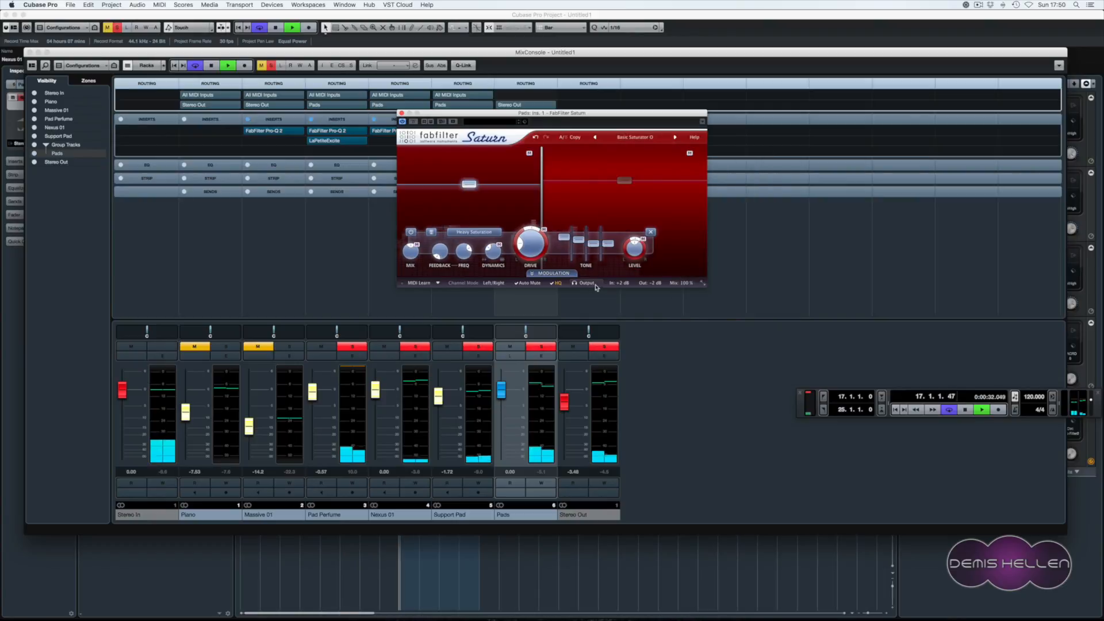
click(414, 122)
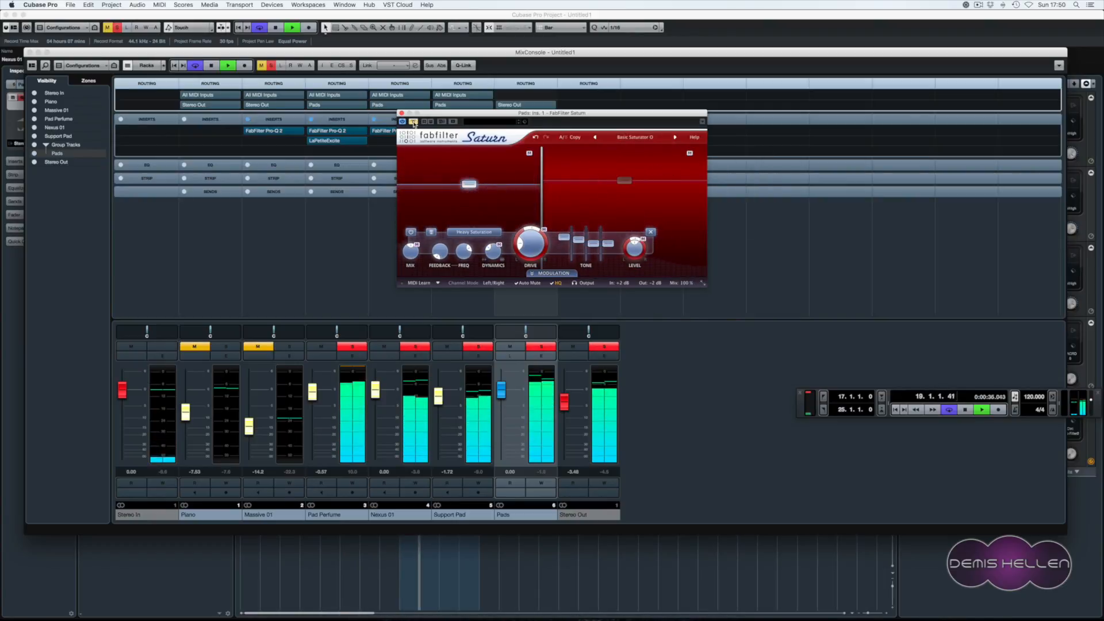
click(413, 123)
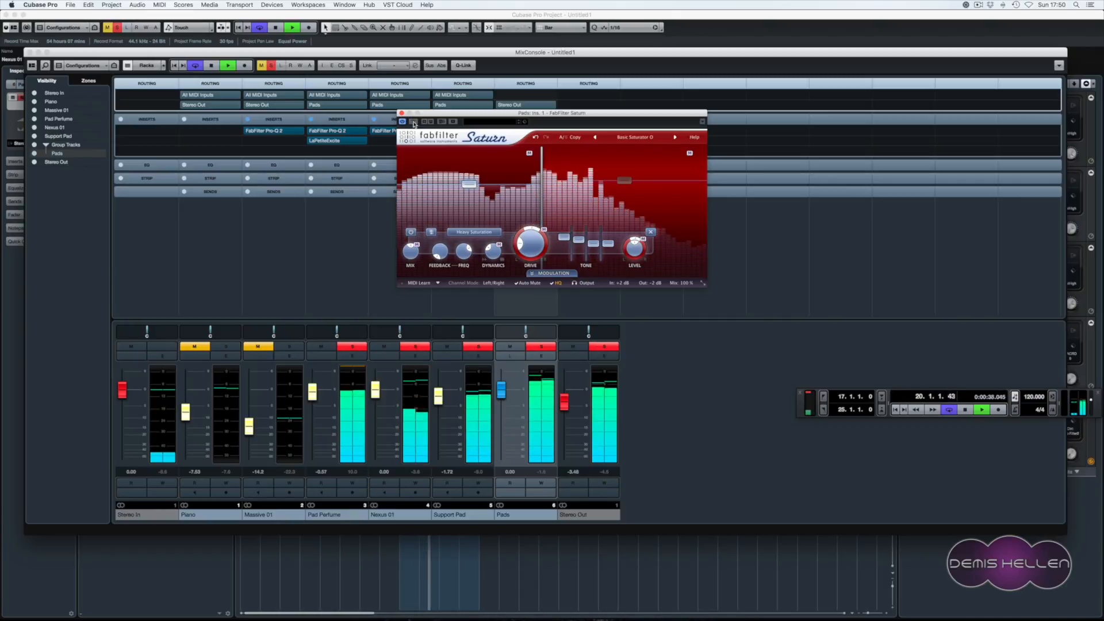
key(space)
- Lower the Pads group fader to -1.84 dB and close the Saturn window
click(529, 398)
scroll(527, 385, down, 2)
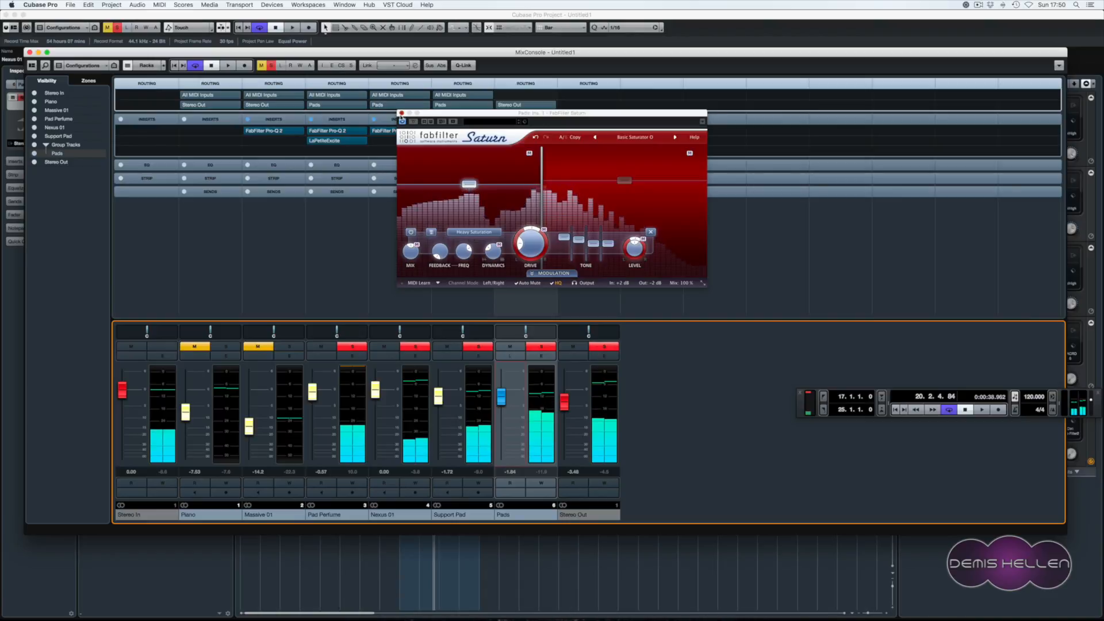
key(super+w)
- Insert the RoomWorks reverb in the second slot of the Pads group
click(535, 140)
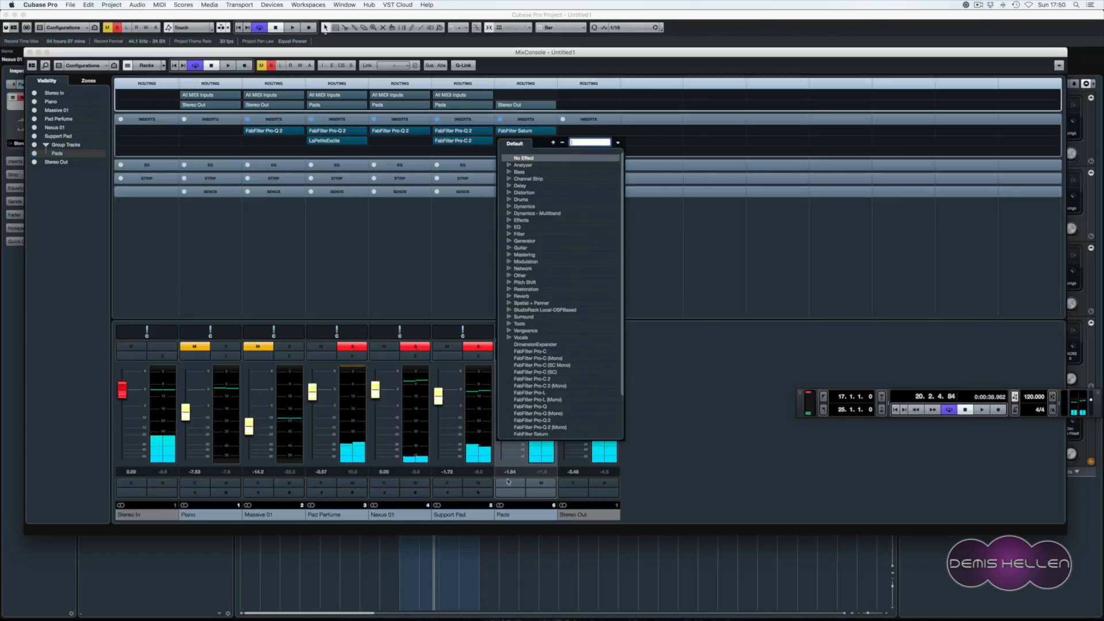
scroll(553, 399, down, 2)
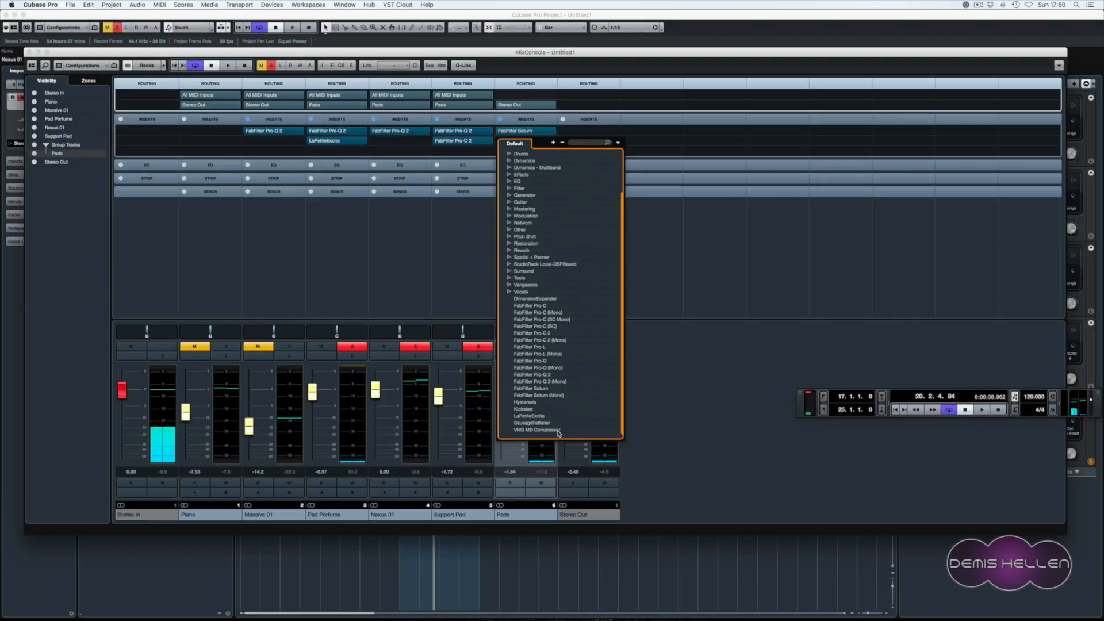
click(510, 250)
scroll(569, 325, down, 8)
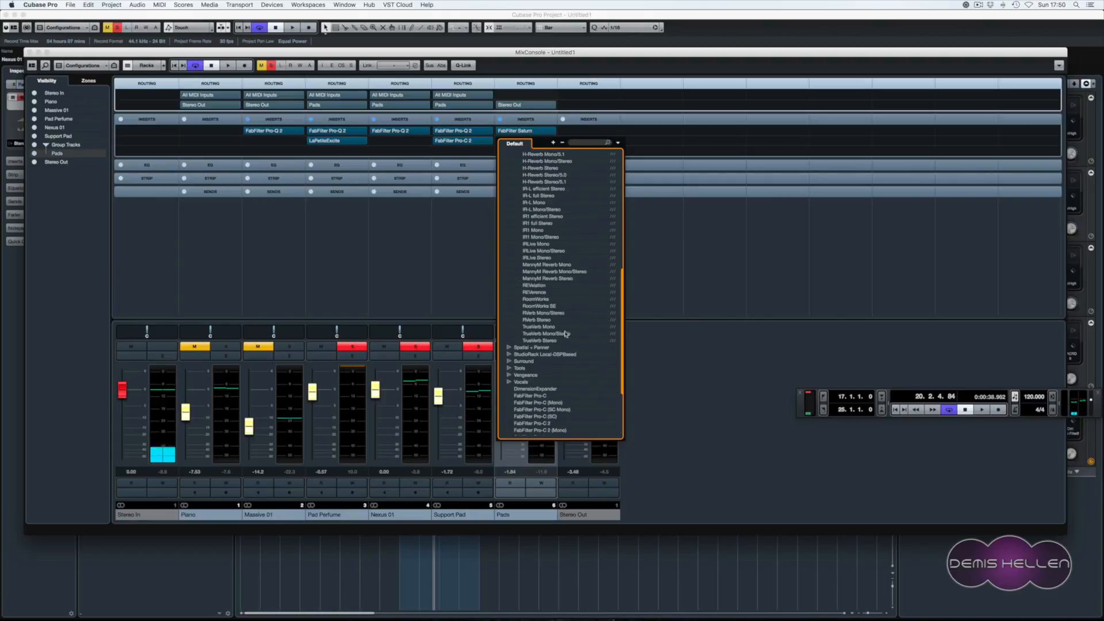
click(540, 299)
- In RoomWorks, raise the pre-delay and size, set the reverb time to 4.07 and reduce the mix to 14 during playback
click(432, 228)
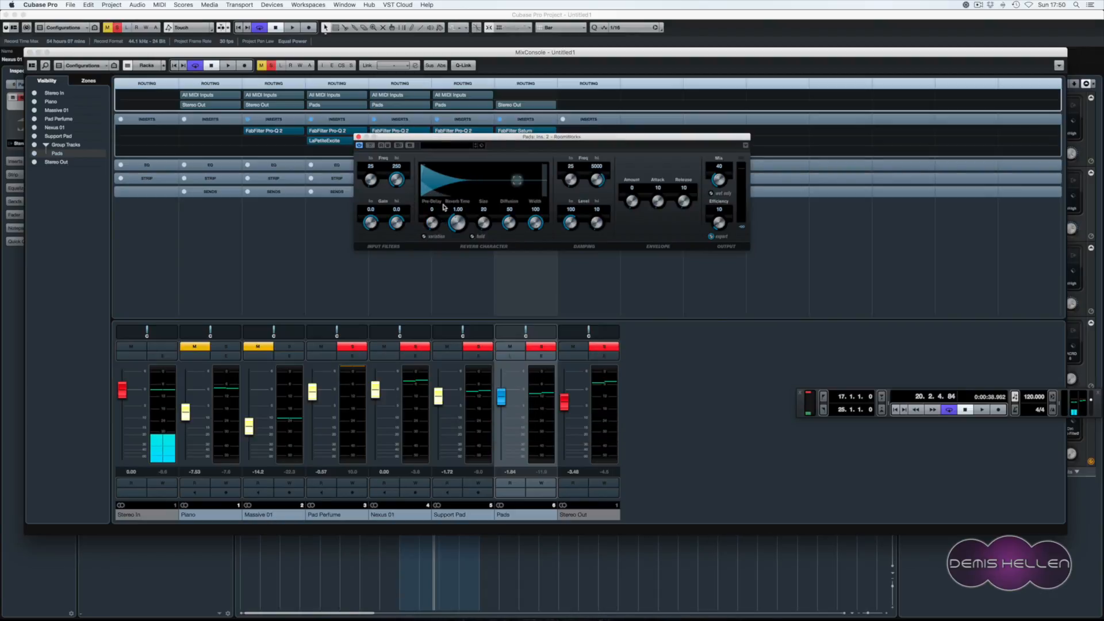
drag(457, 225, 460, 204)
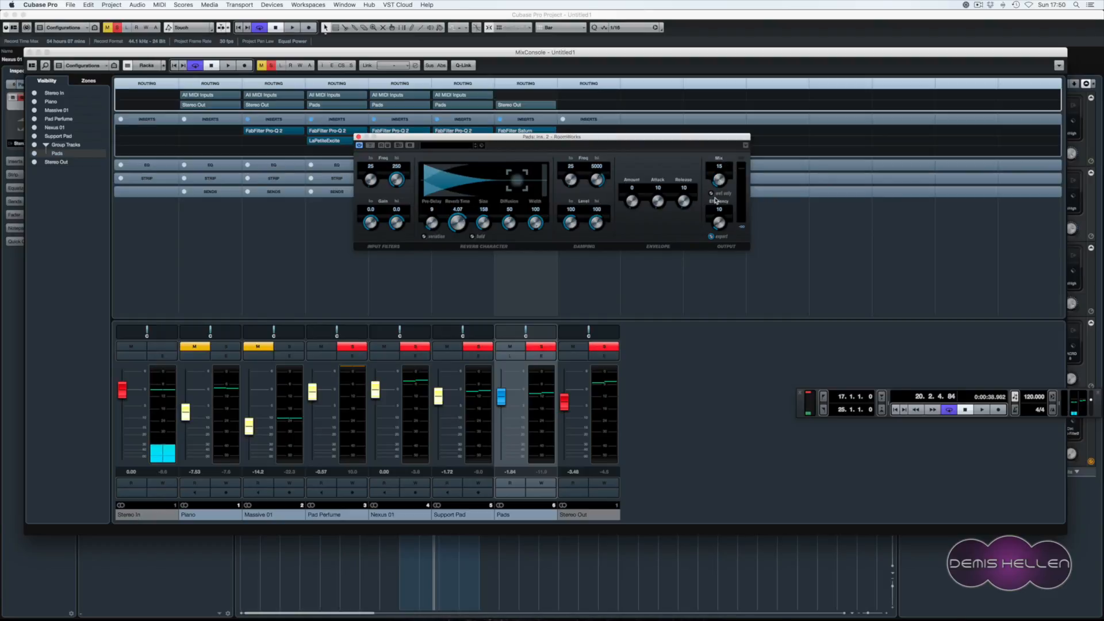
key(space)
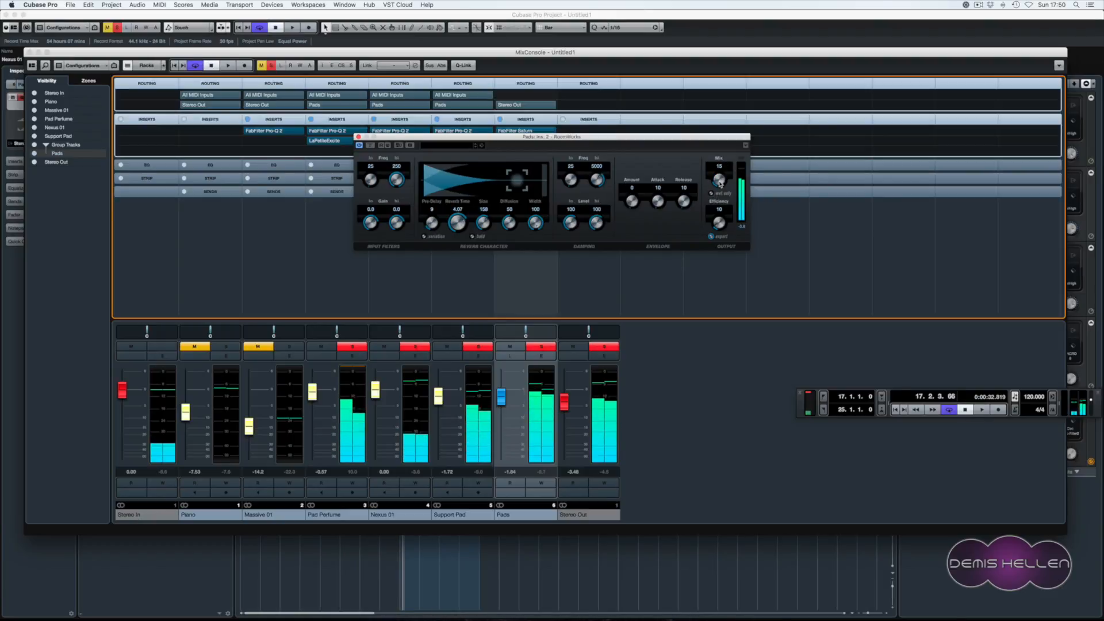
scroll(720, 183, down, 1)
- Compare the pads with RoomWorks bypassed and active, and reduce the reverb mix to 12 during playback
click(370, 146)
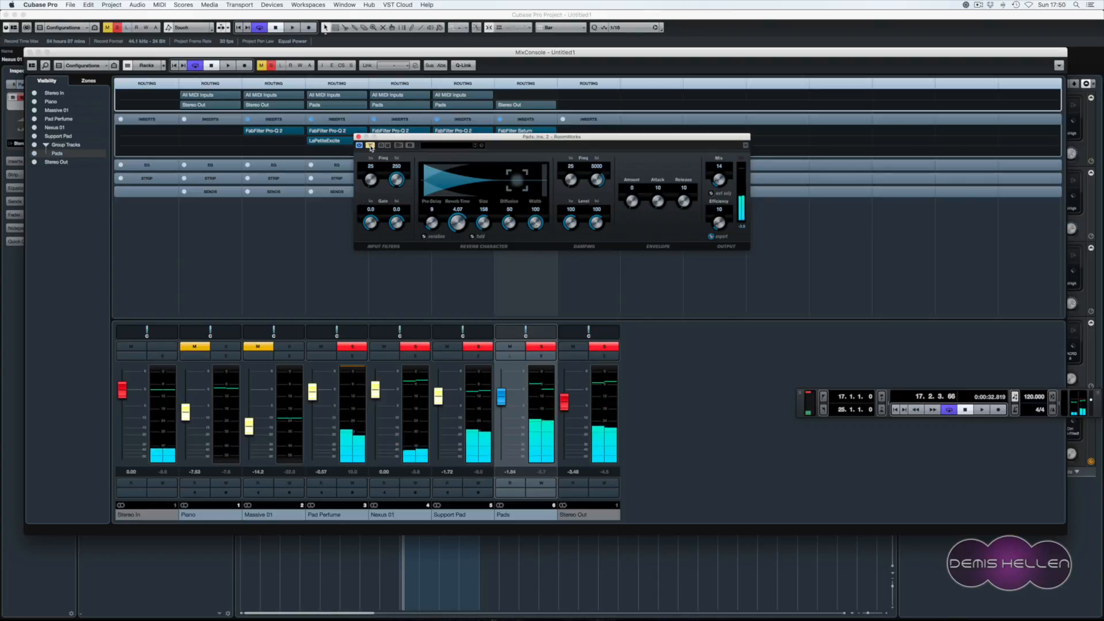
click(371, 146)
key(space)
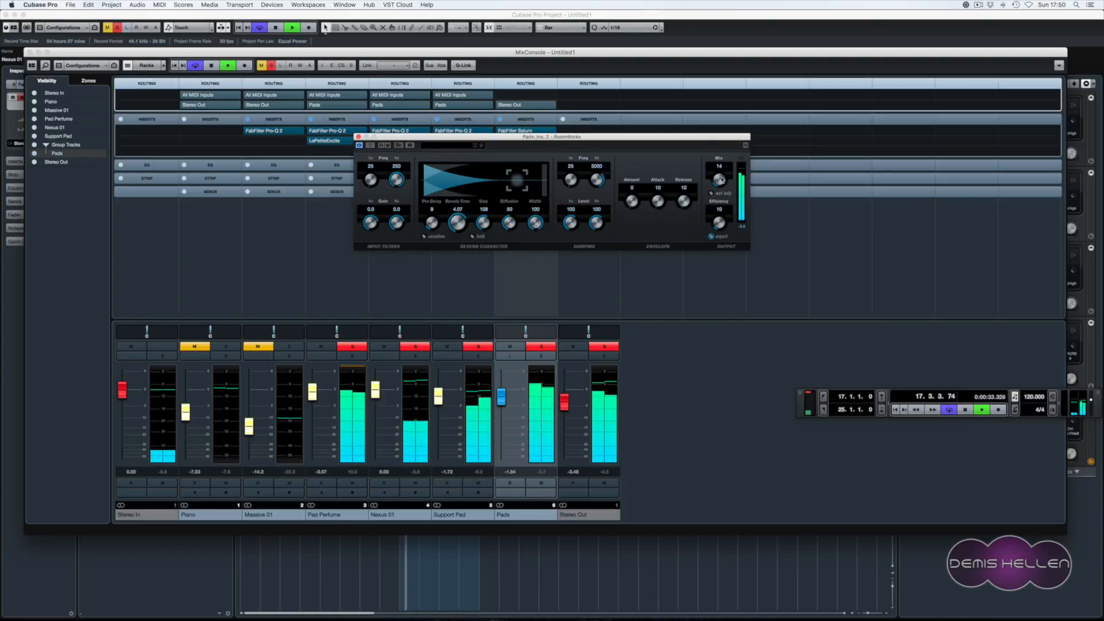
scroll(719, 180, down, 2)
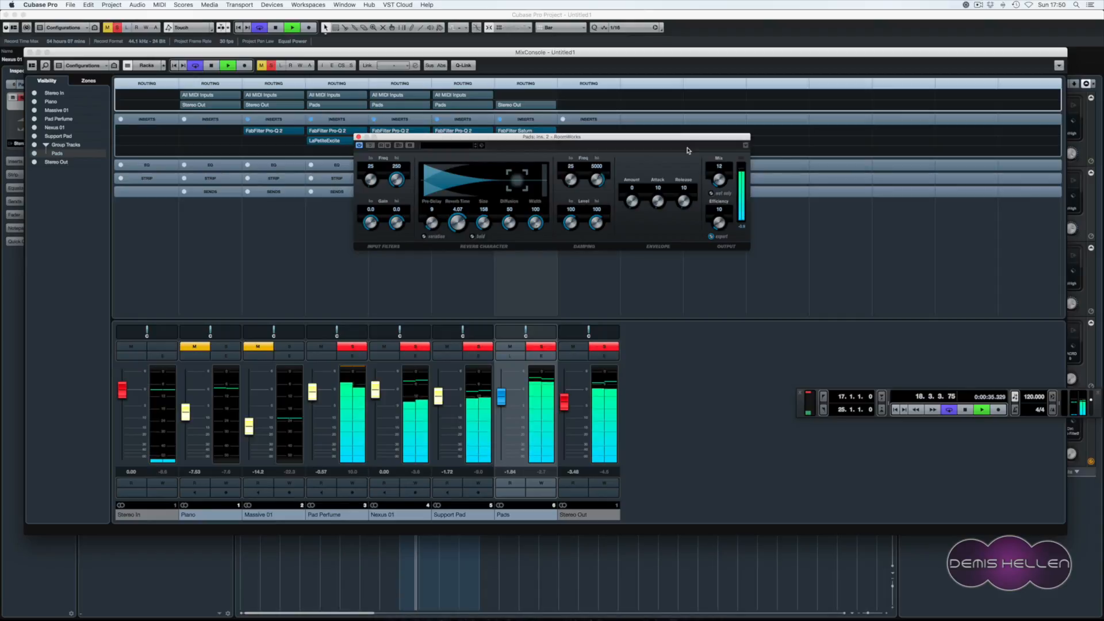
key(space)
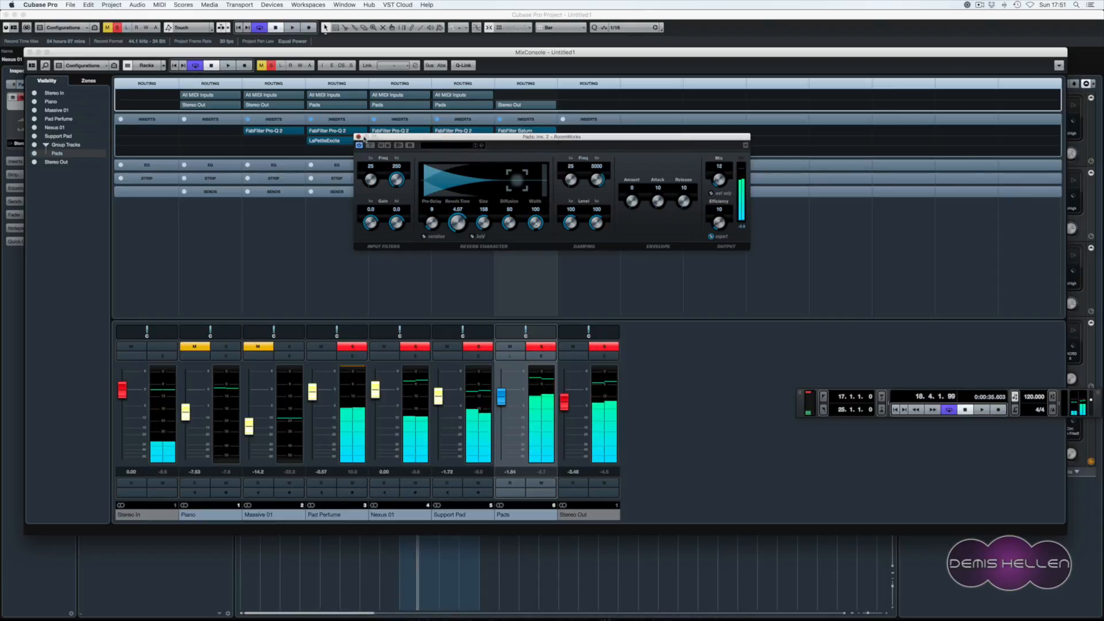
- Close RoomWorks and check the Saturn settings on the Pads group
click(359, 137)
click(514, 130)
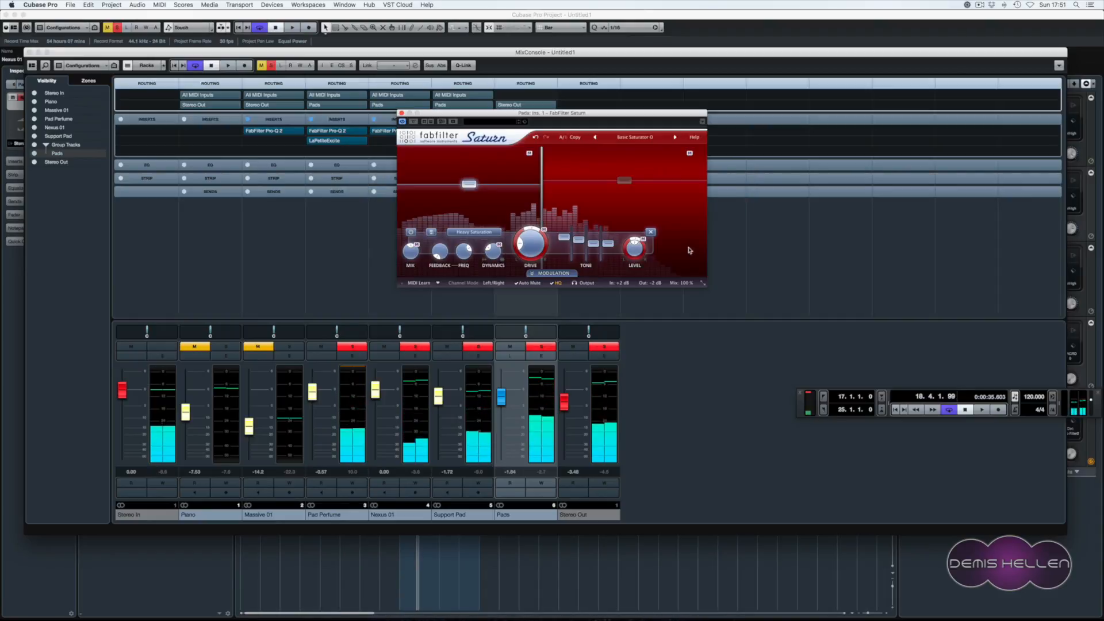
click(402, 113)
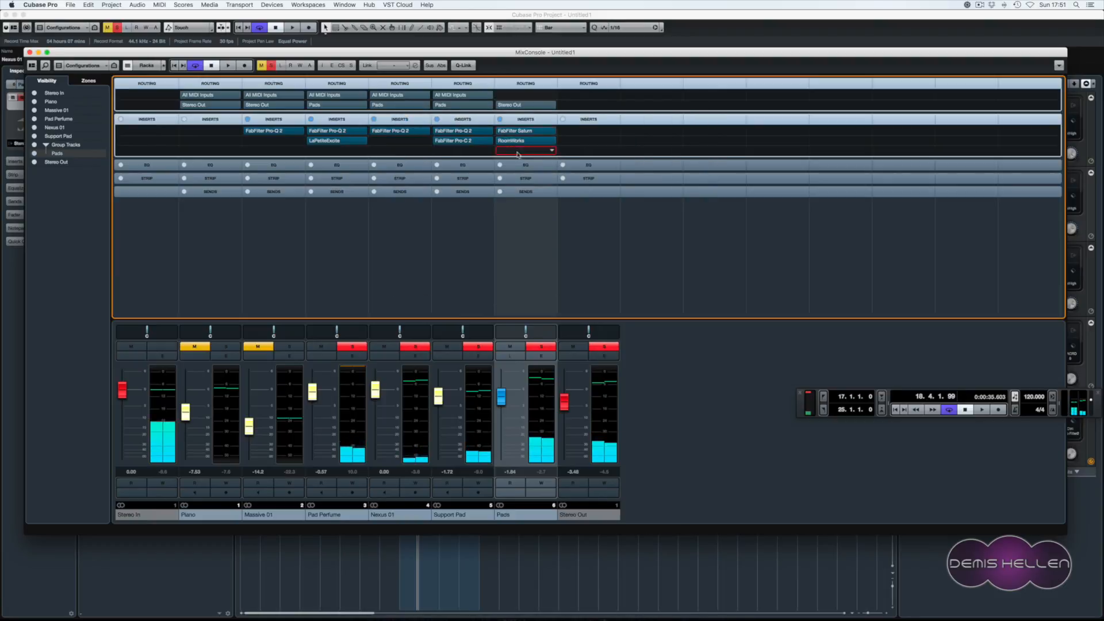
- Insert FabFilter Pro-Q 2 in the third slot of the Pads group and add a high shelf cut of about 1.5 dB near 10.7 kHz
click(517, 153)
click(547, 430)
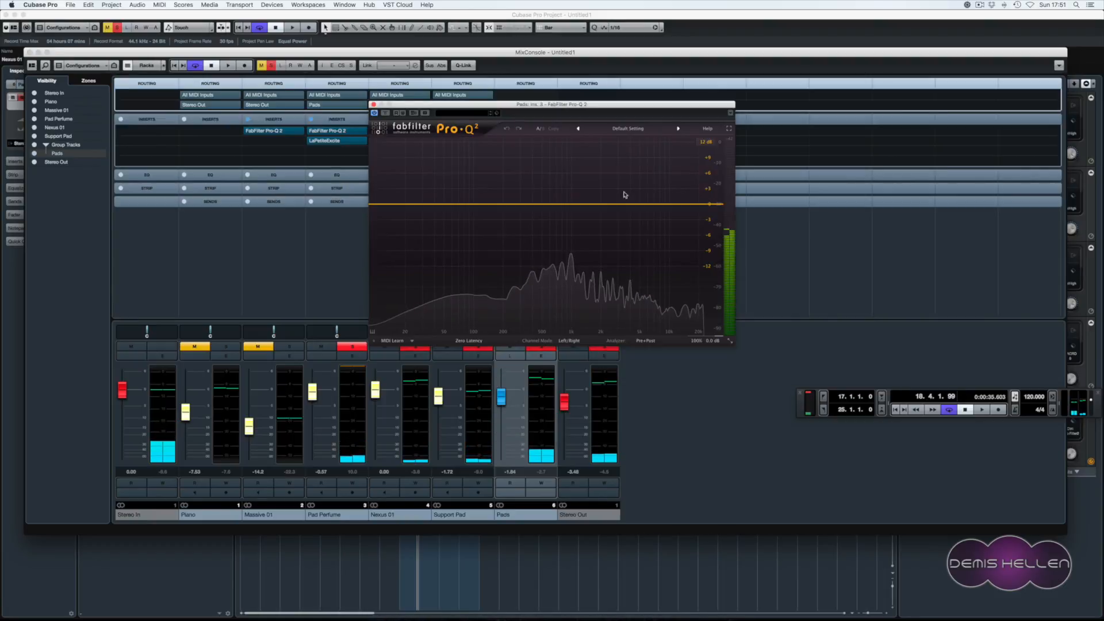
click(685, 210)
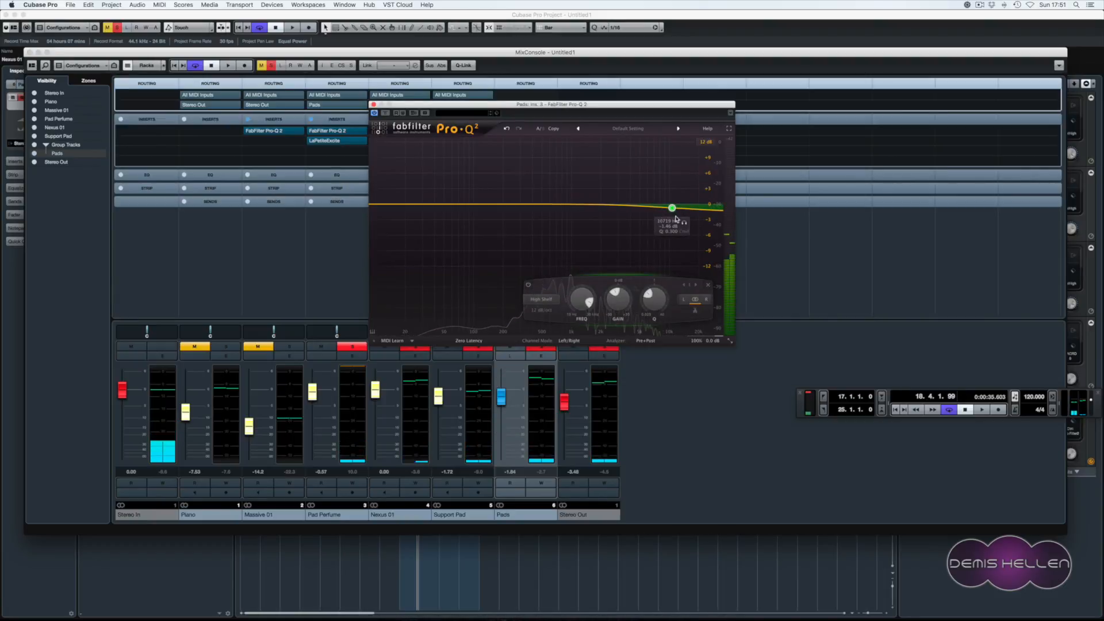
- Play the pads and add a low cut at about 21 Hz in Pro-Q 2
key(space)
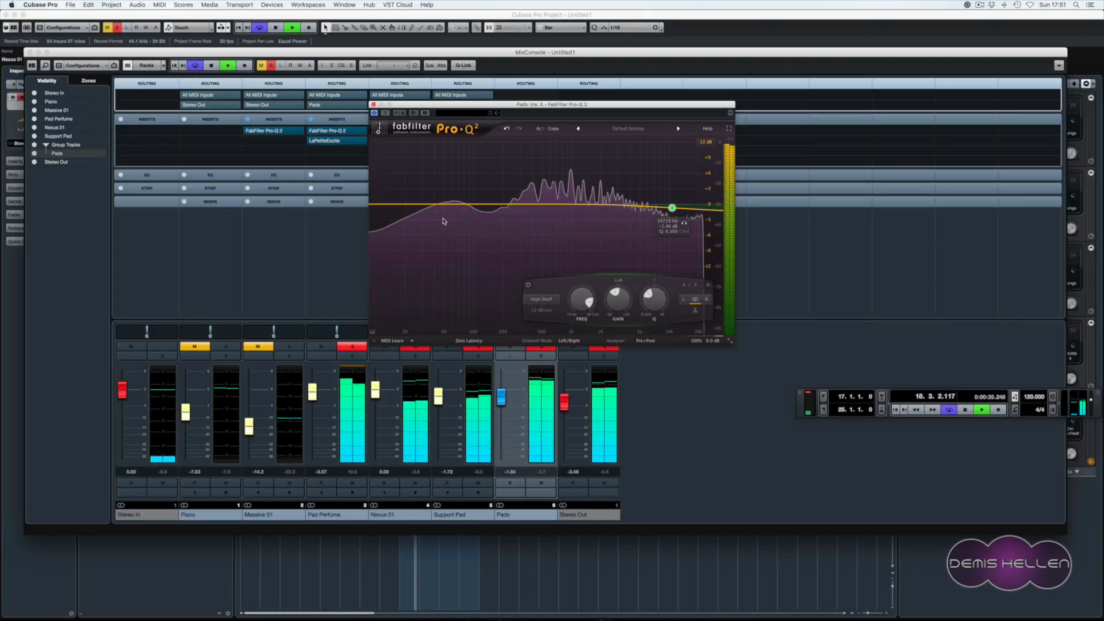
click(415, 205)
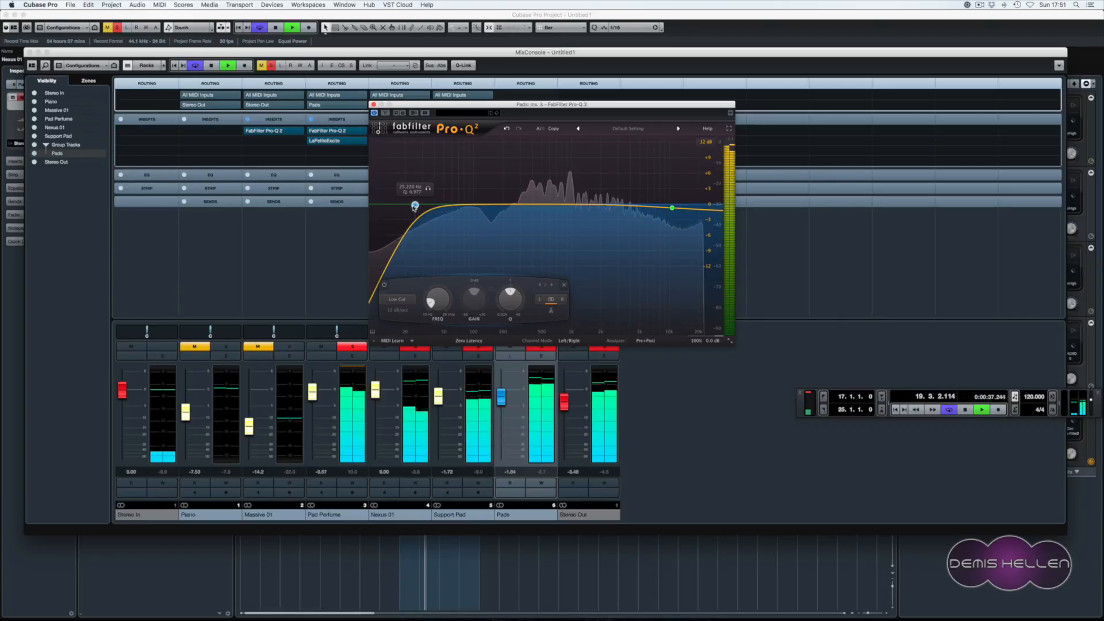
drag(415, 205, 408, 205)
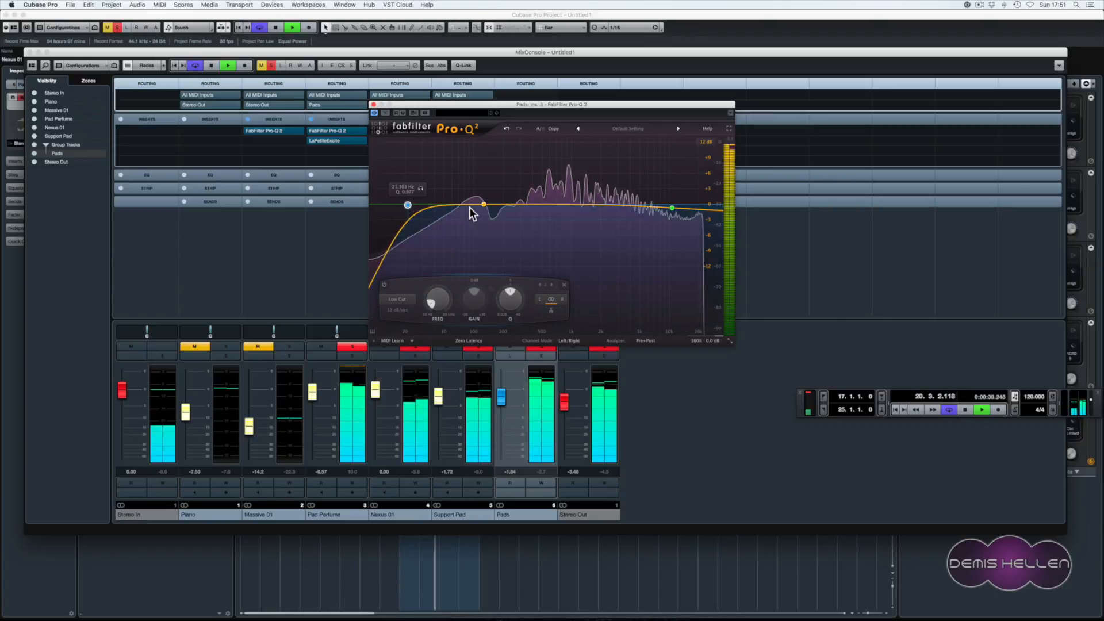
- Add a bell cut of about 1.9 dB near 463 Hz, audition that band, stop playback and close the equalizer
mouse_move(545, 205)
mouse_down()
mouse_move(545, 256)
mouse_move(538, 214)
mouse_up()
click(550, 229)
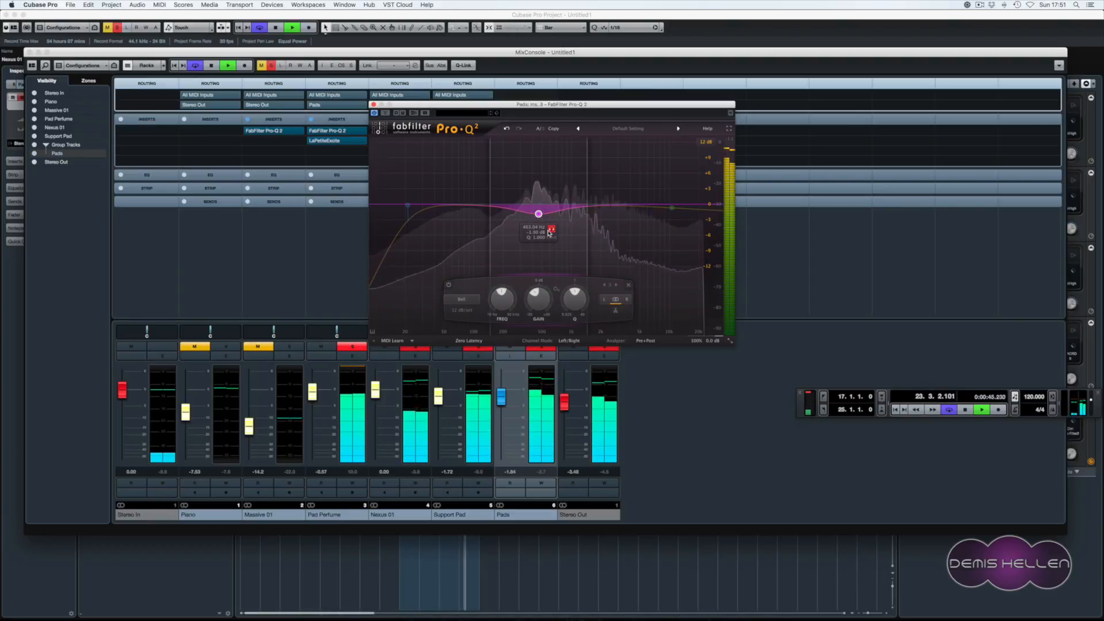
key(space)
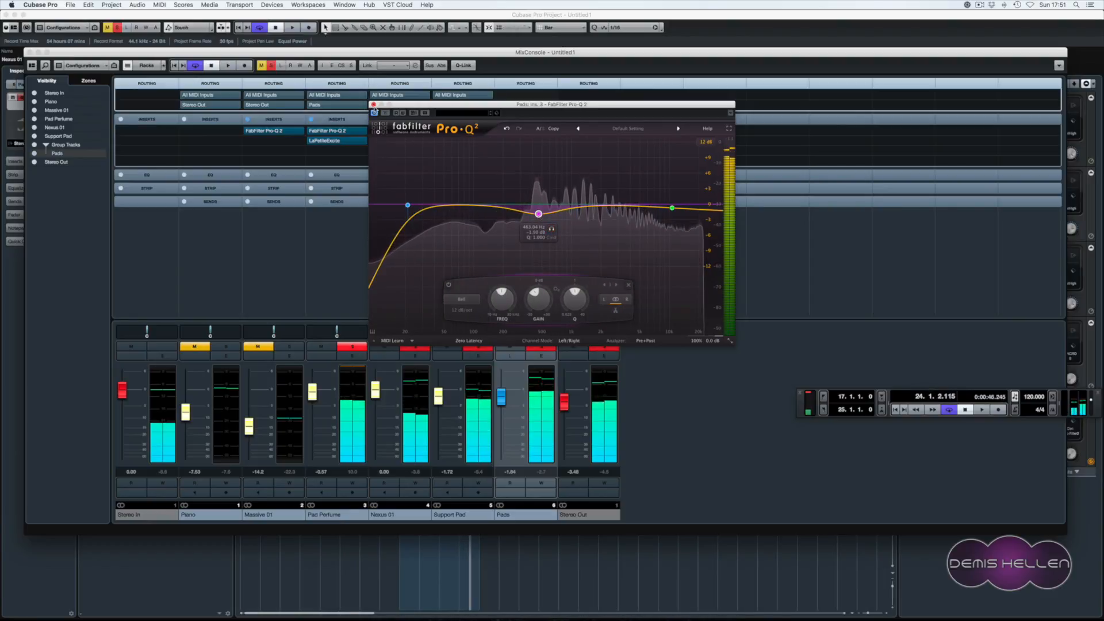
click(374, 105)
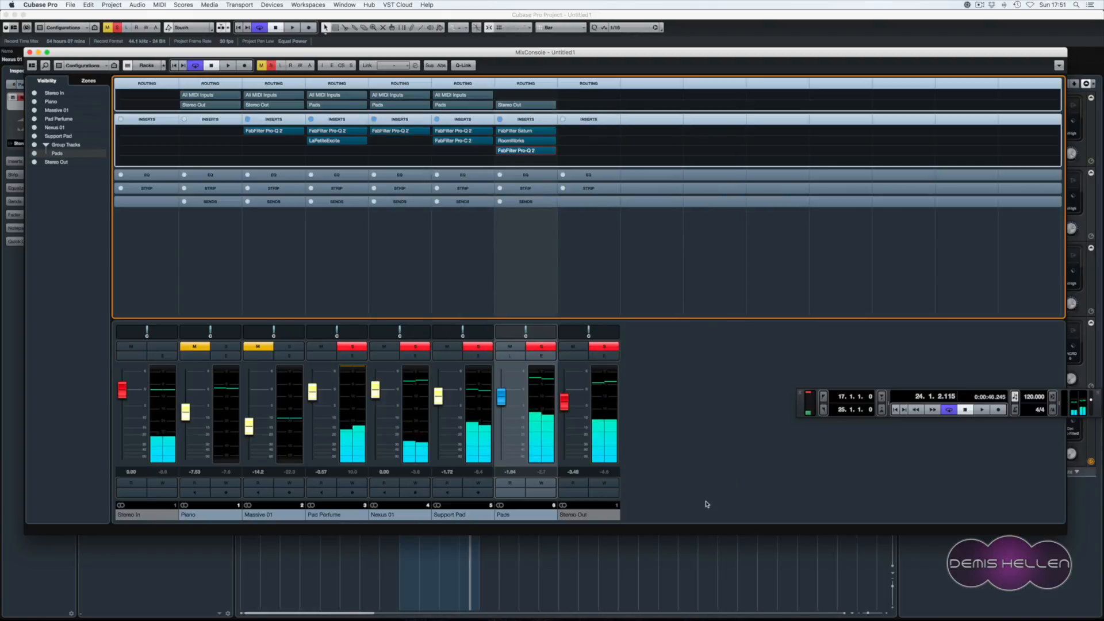
- Return to the project window, clear all solos and play the full mix from bar 17
key(F3)
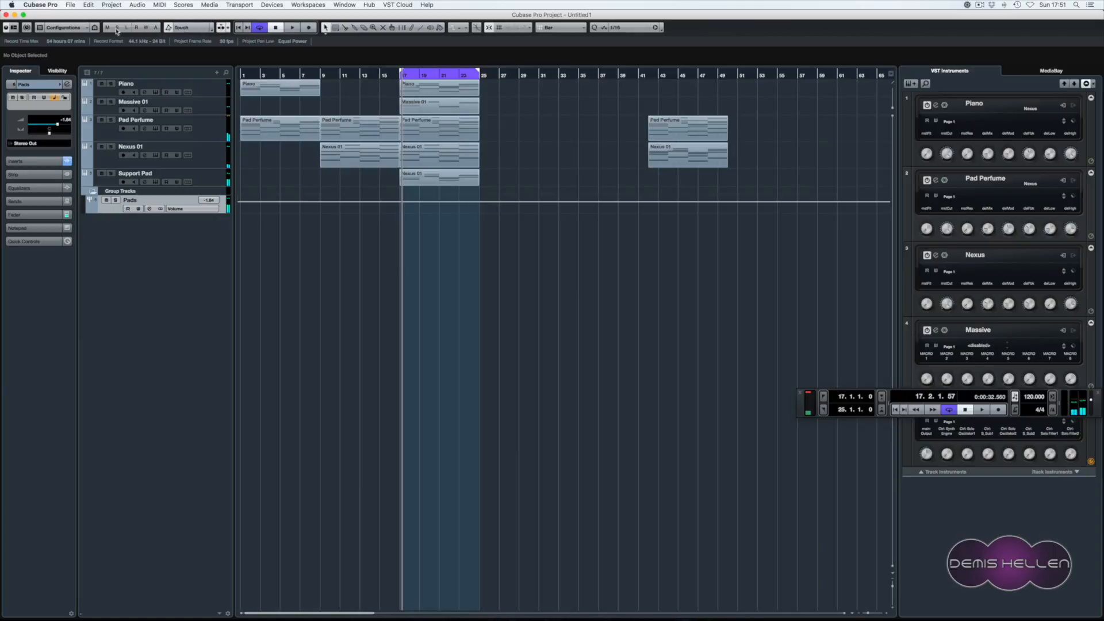
key(space)
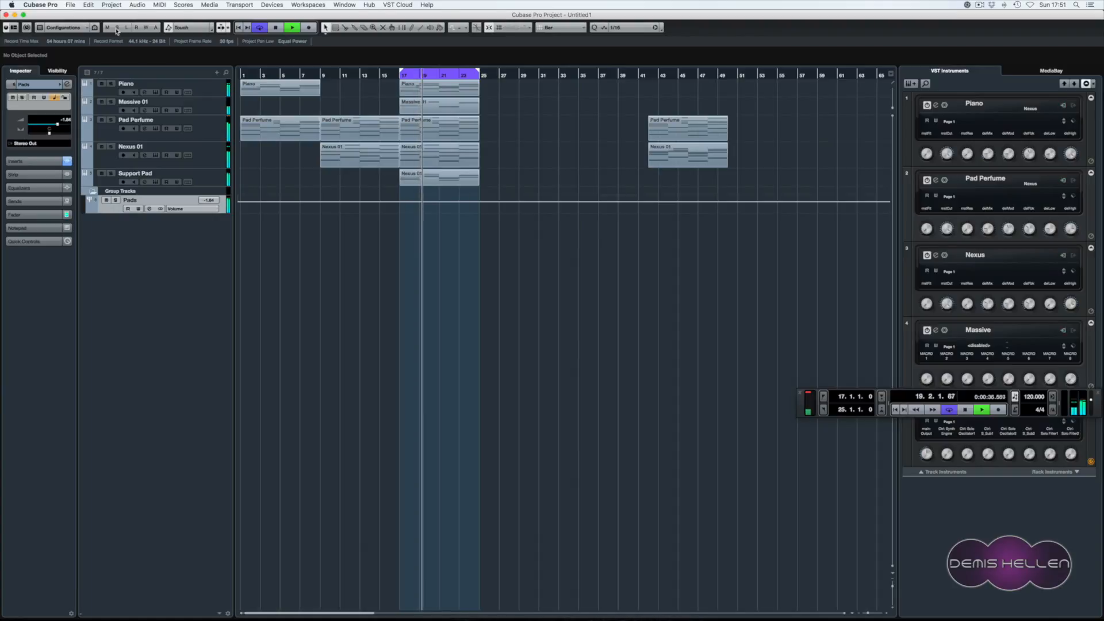
key(space)
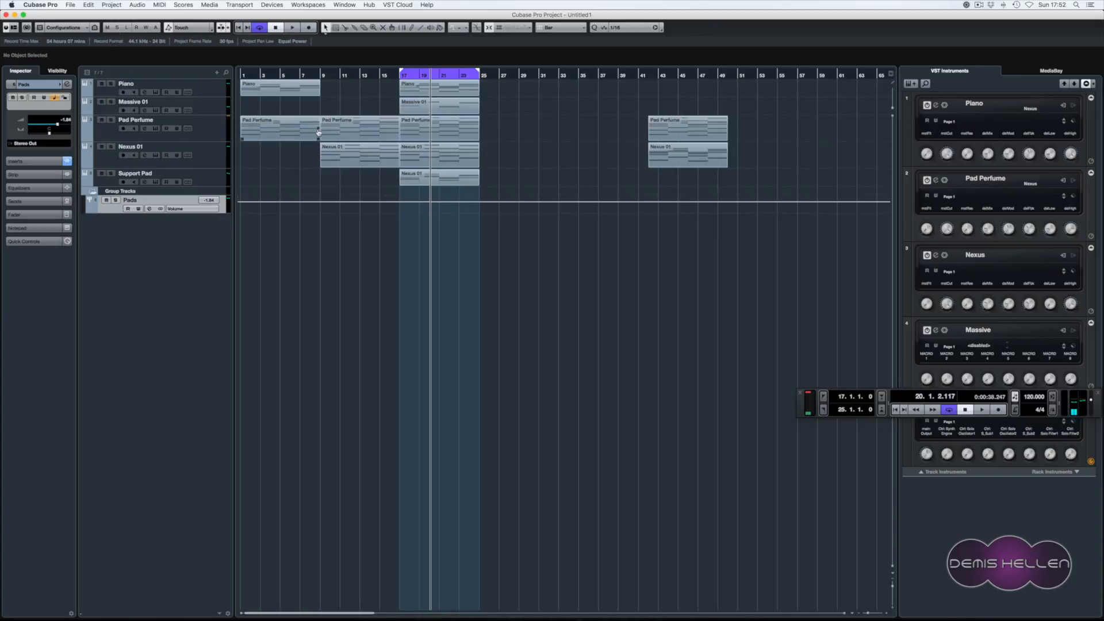
key(space)
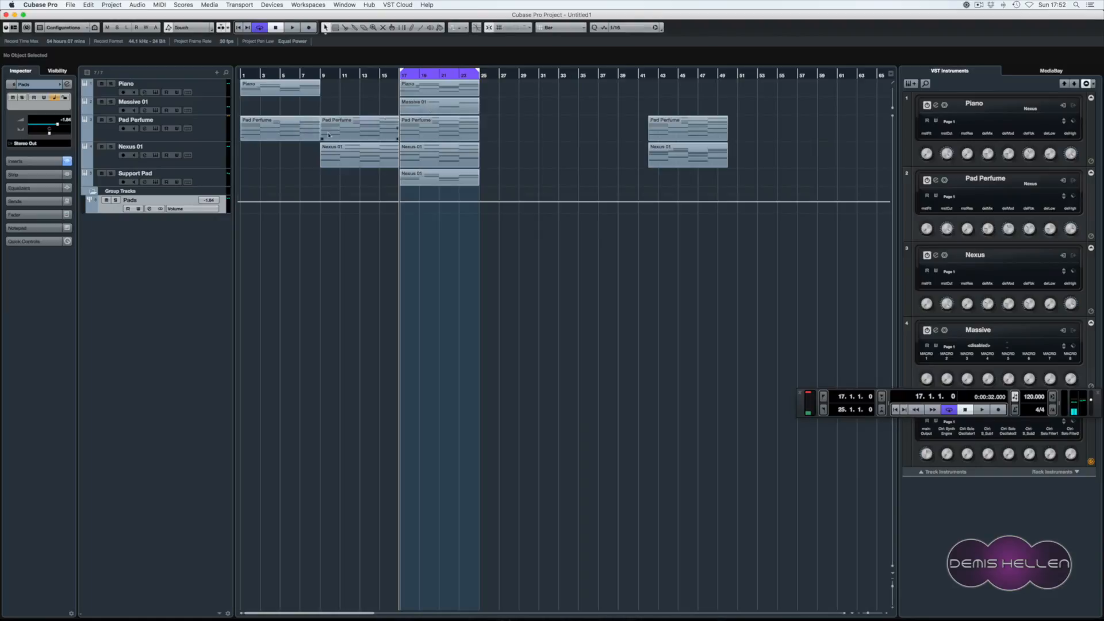
- Examine the notes of the Massive 01 bass part and the Piano part at bar 17 in the Key Editor, closing each afterward
double_click(447, 106)
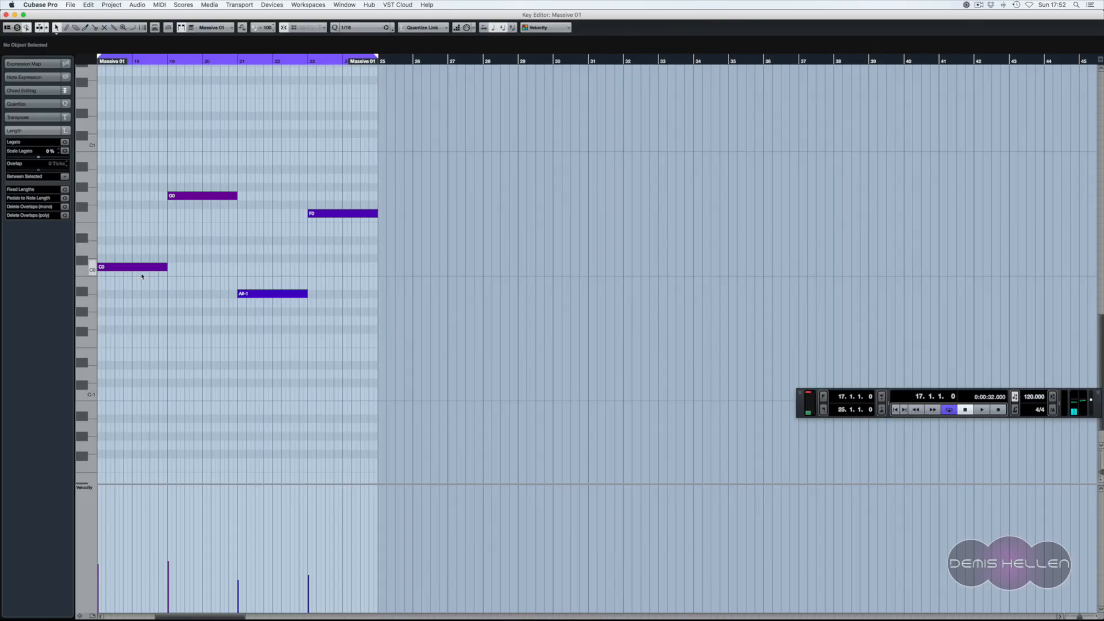
key(Return)
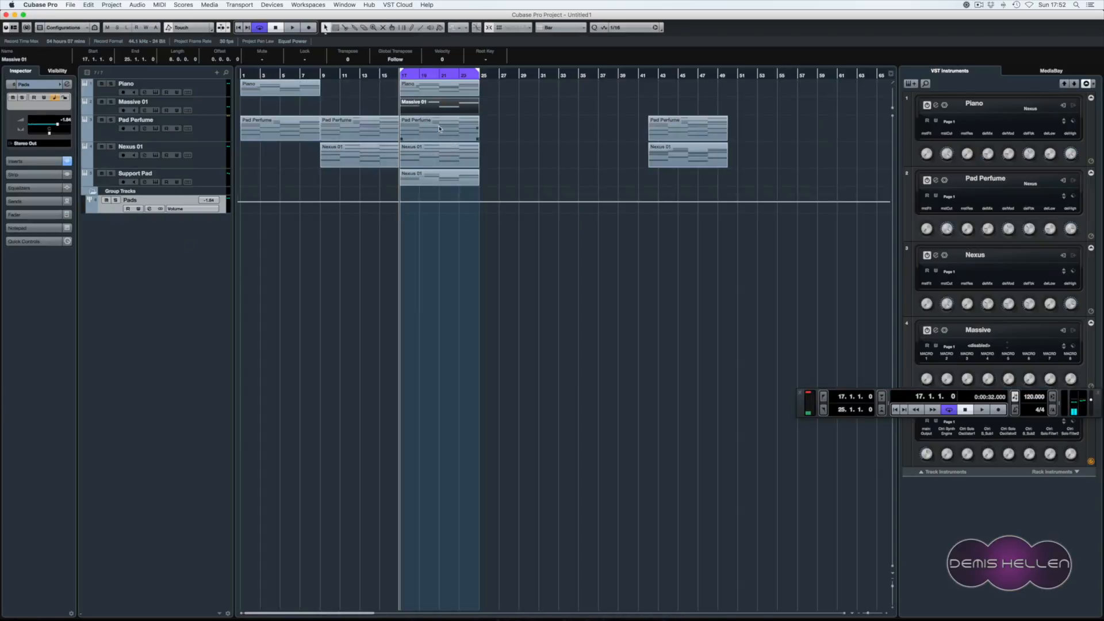
click(198, 87)
click(423, 86)
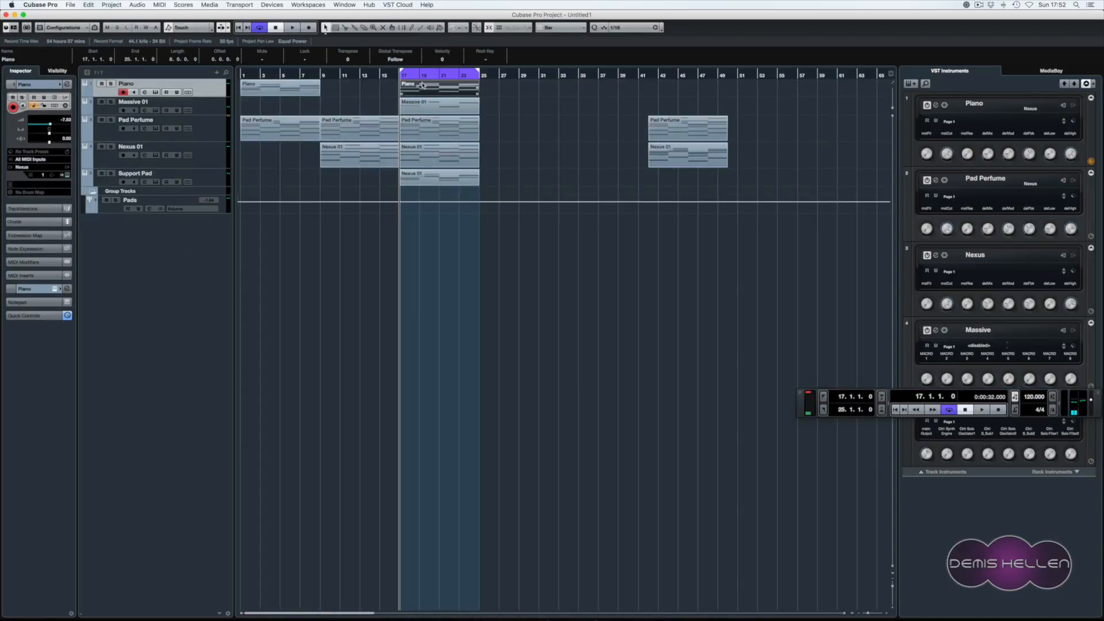
key(Return)
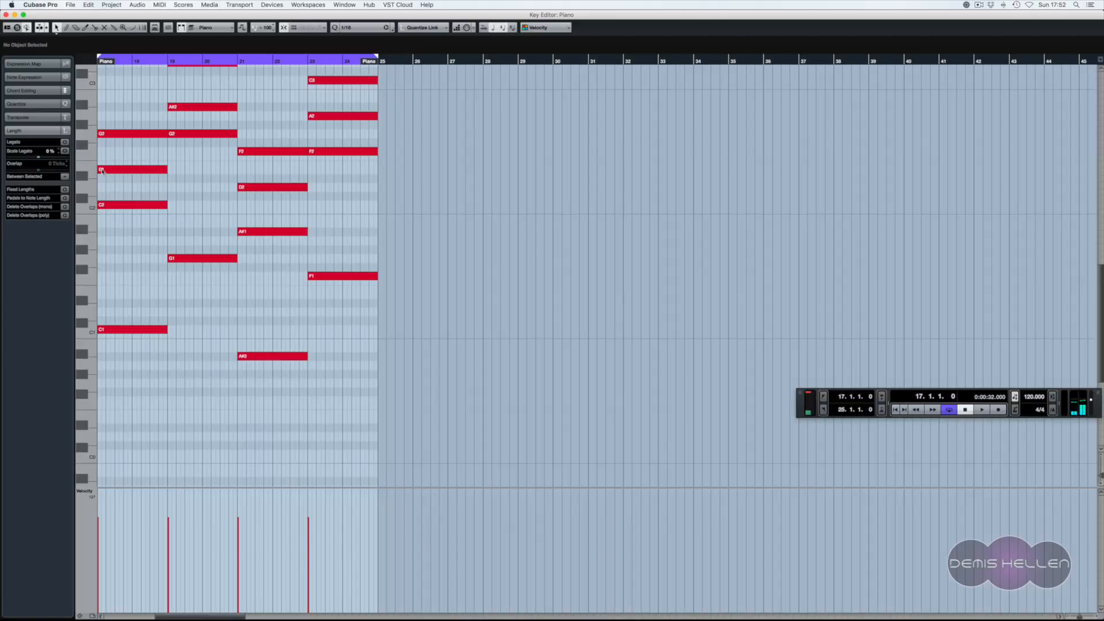
scroll(215, 177, up, 5)
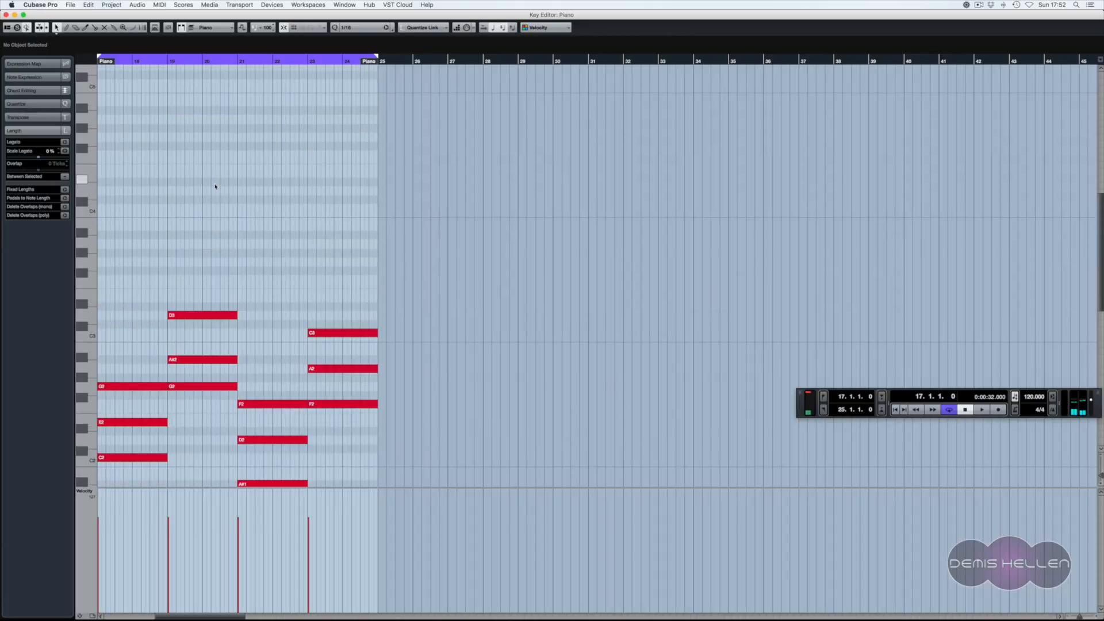
key(super+w)
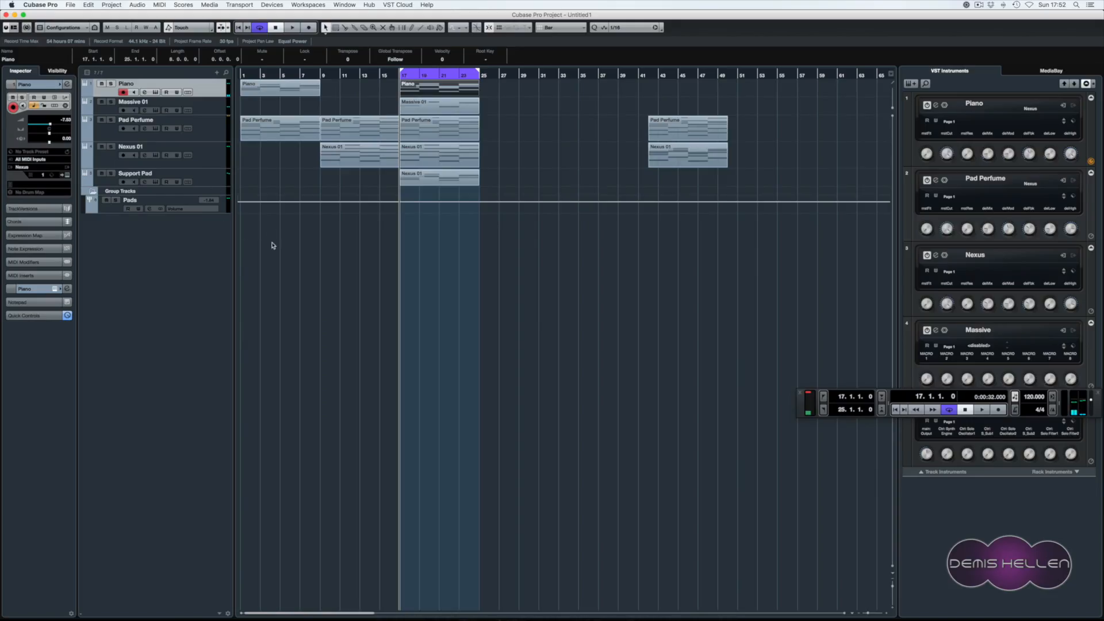
- Solo the Pad Perfume track
click(111, 121)
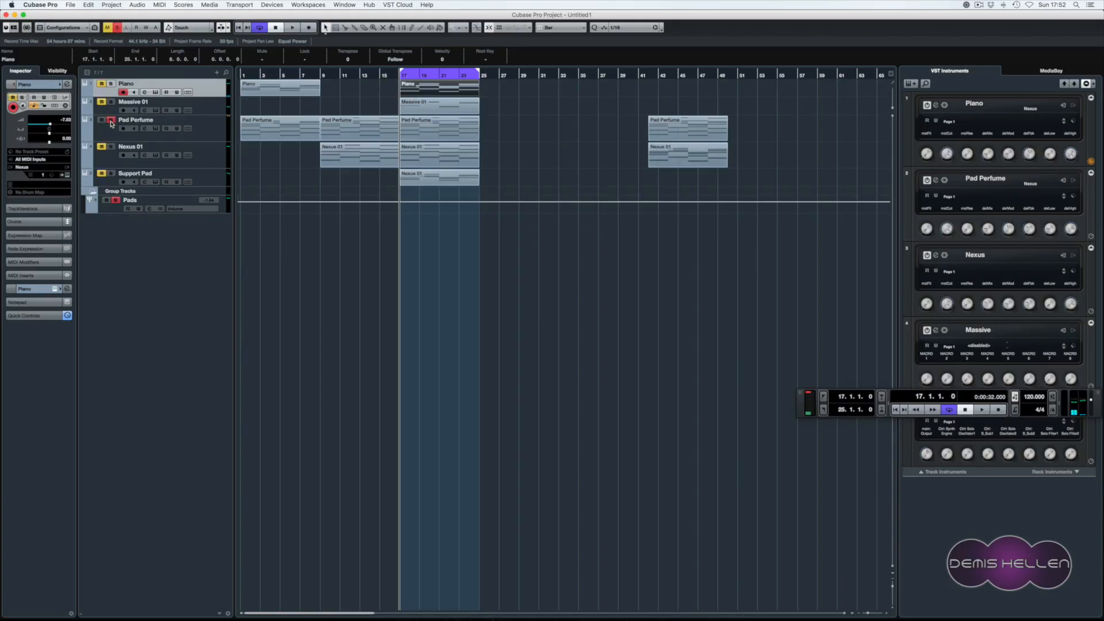